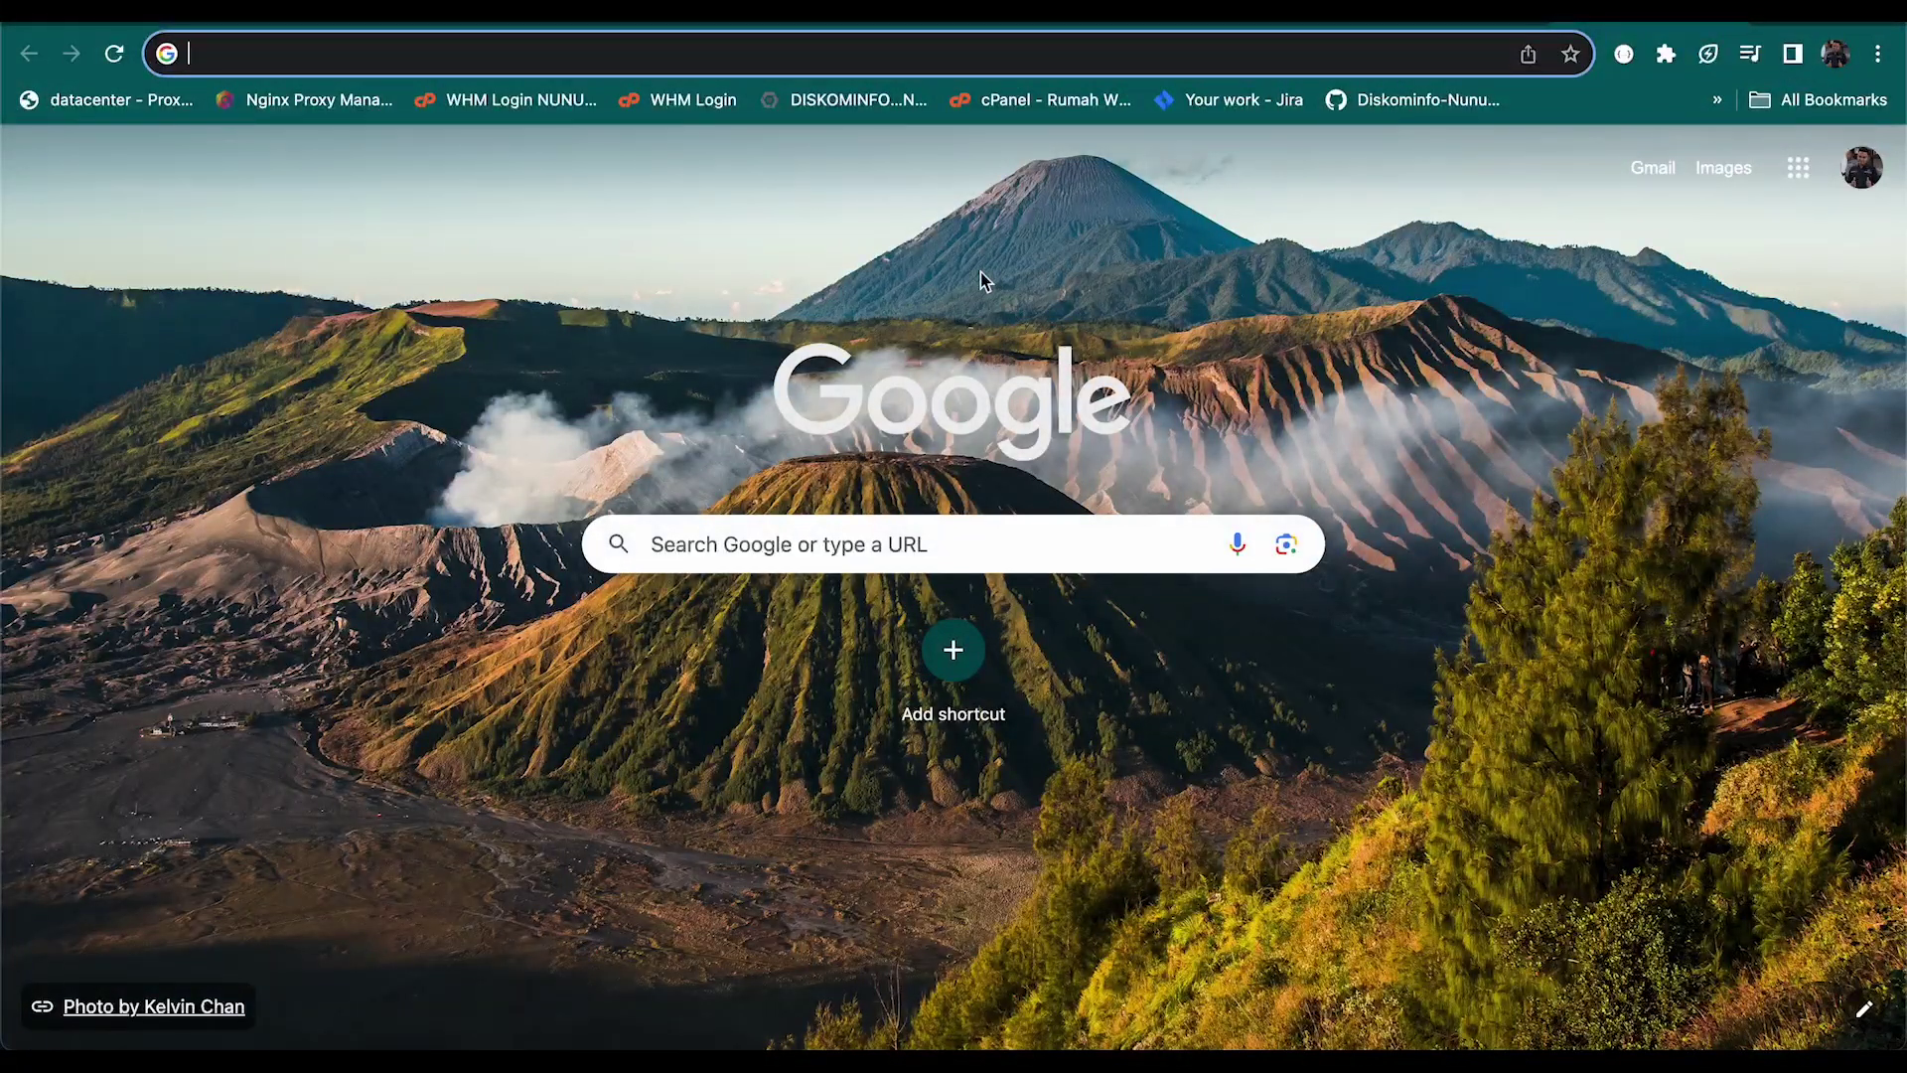
# - Open srikandi.arsip.go.id and go to its login page
pyautogui.click(714, 59)
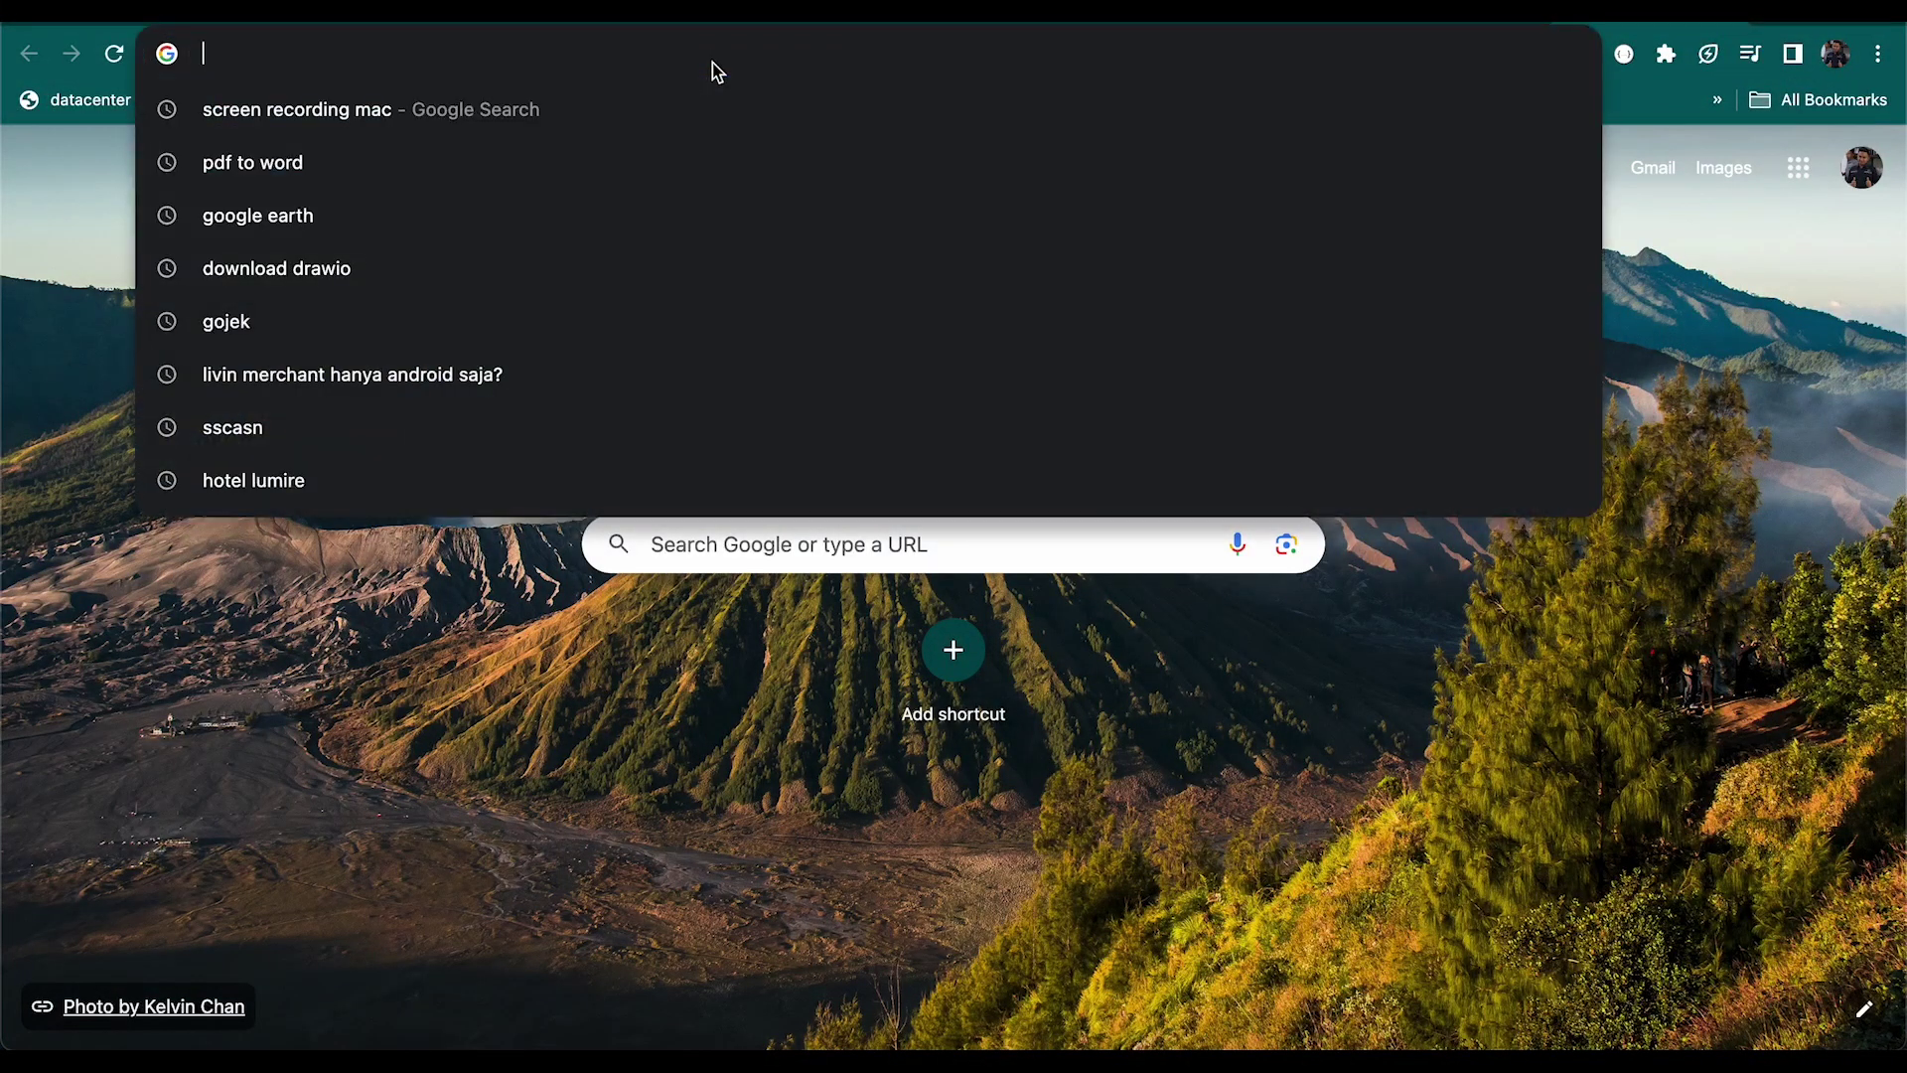
pyautogui.write('srikandi.arsip.go.id')
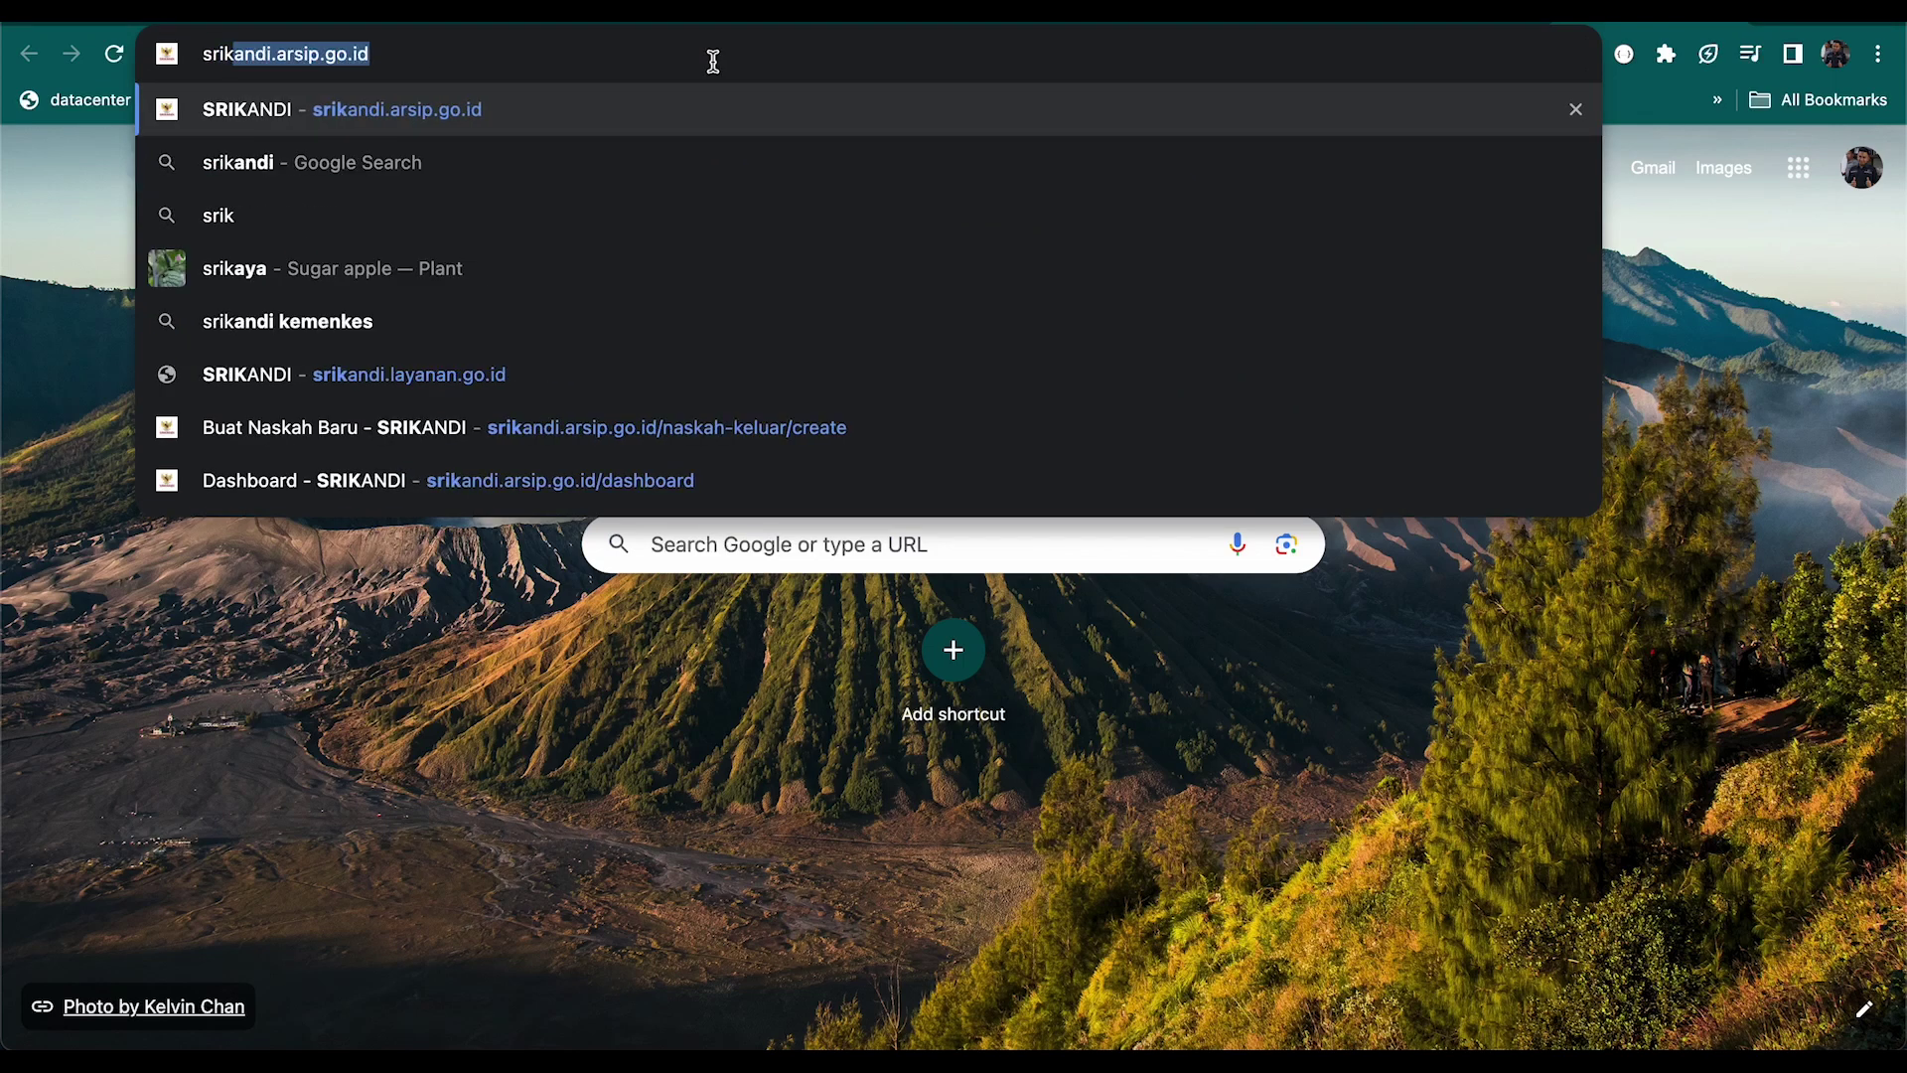
pyautogui.press('Return')
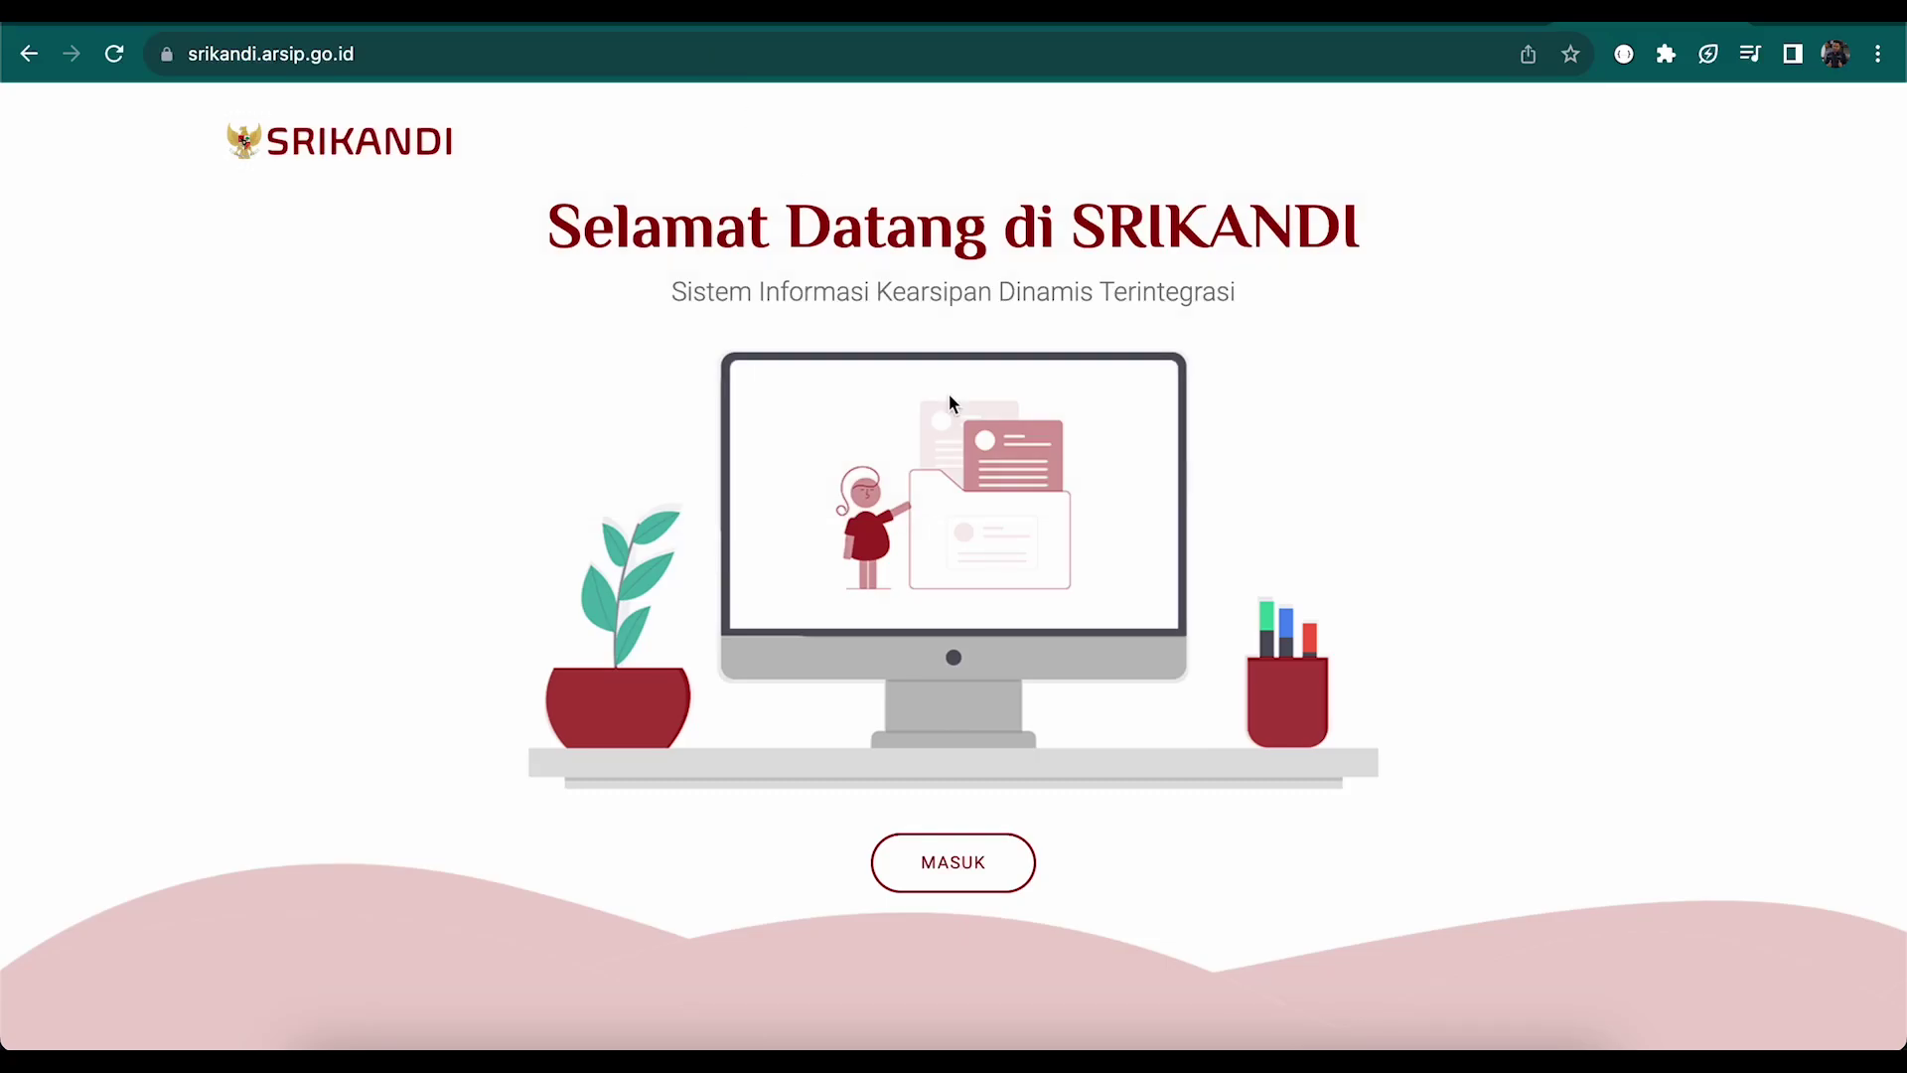
pyautogui.click(969, 861)
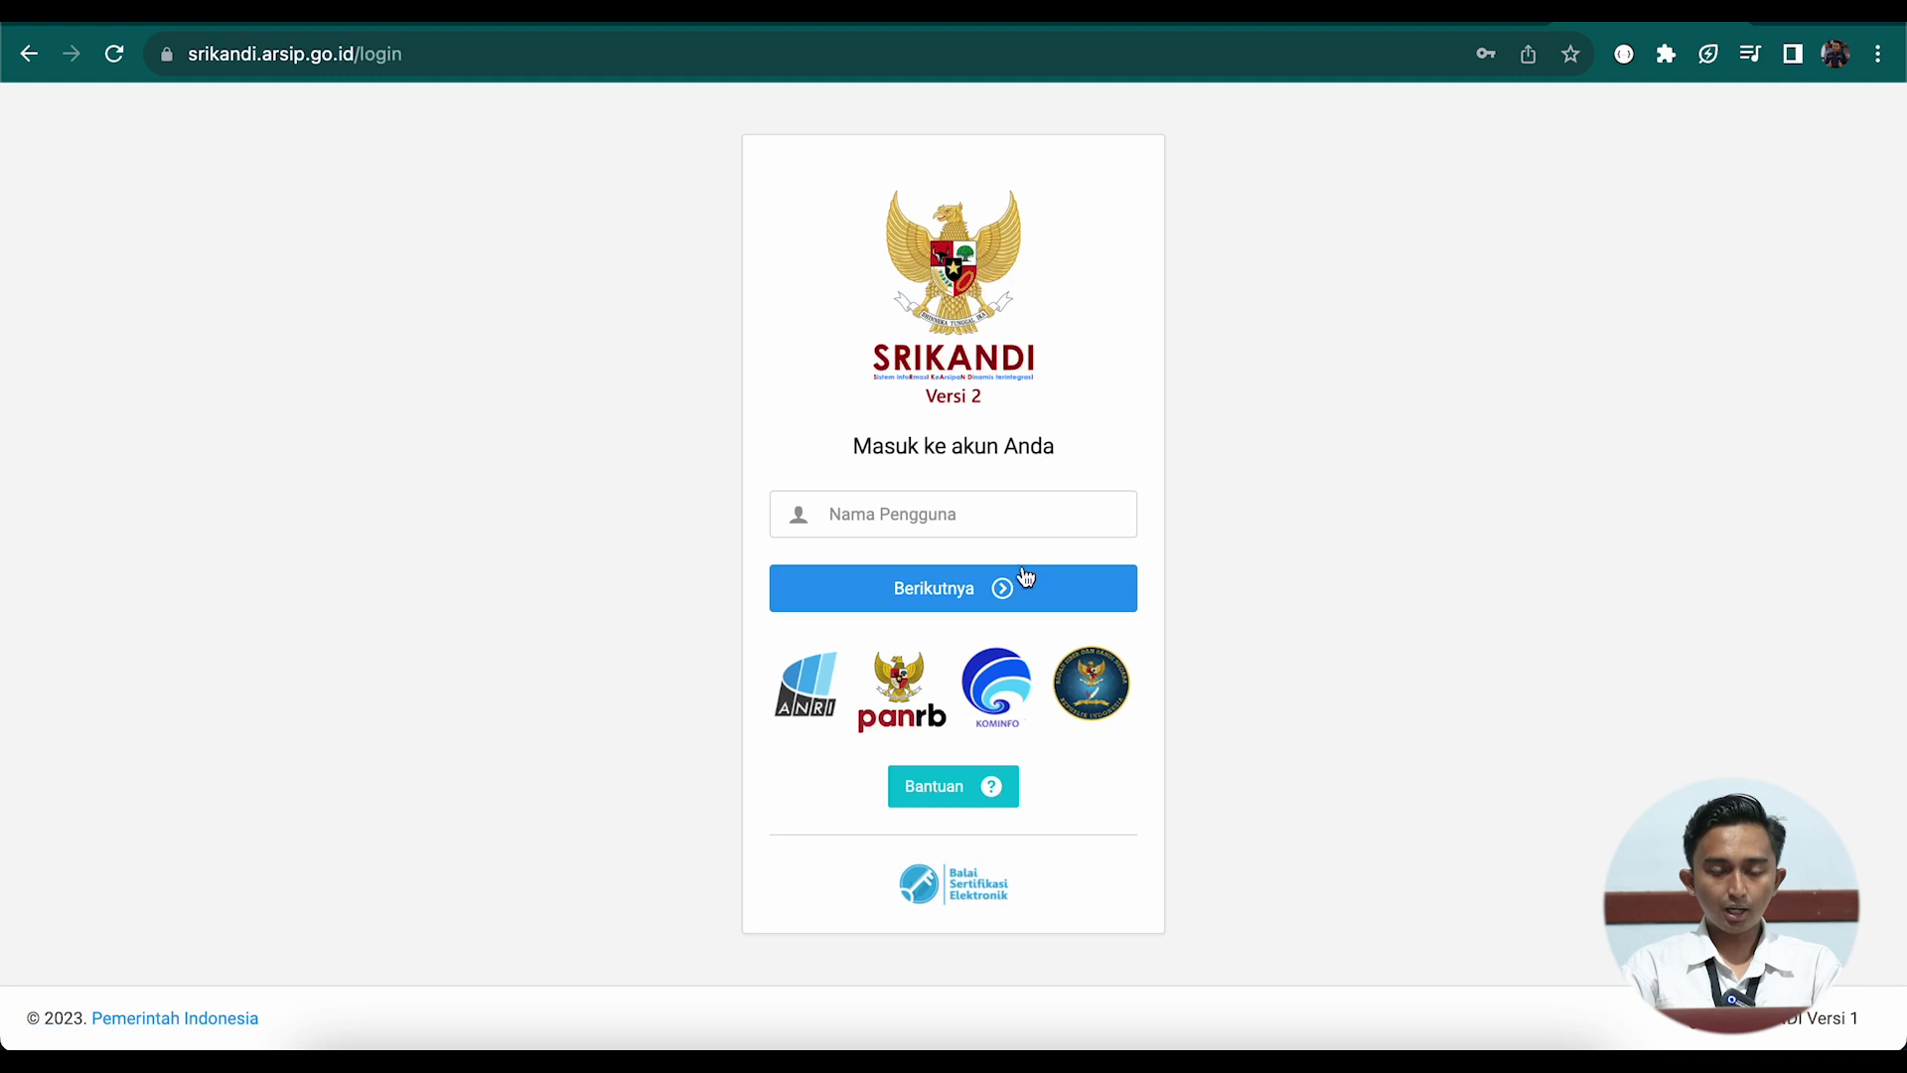
# - Sign in to SRIKANDI with the saved username and account password
pyautogui.click(1019, 512)
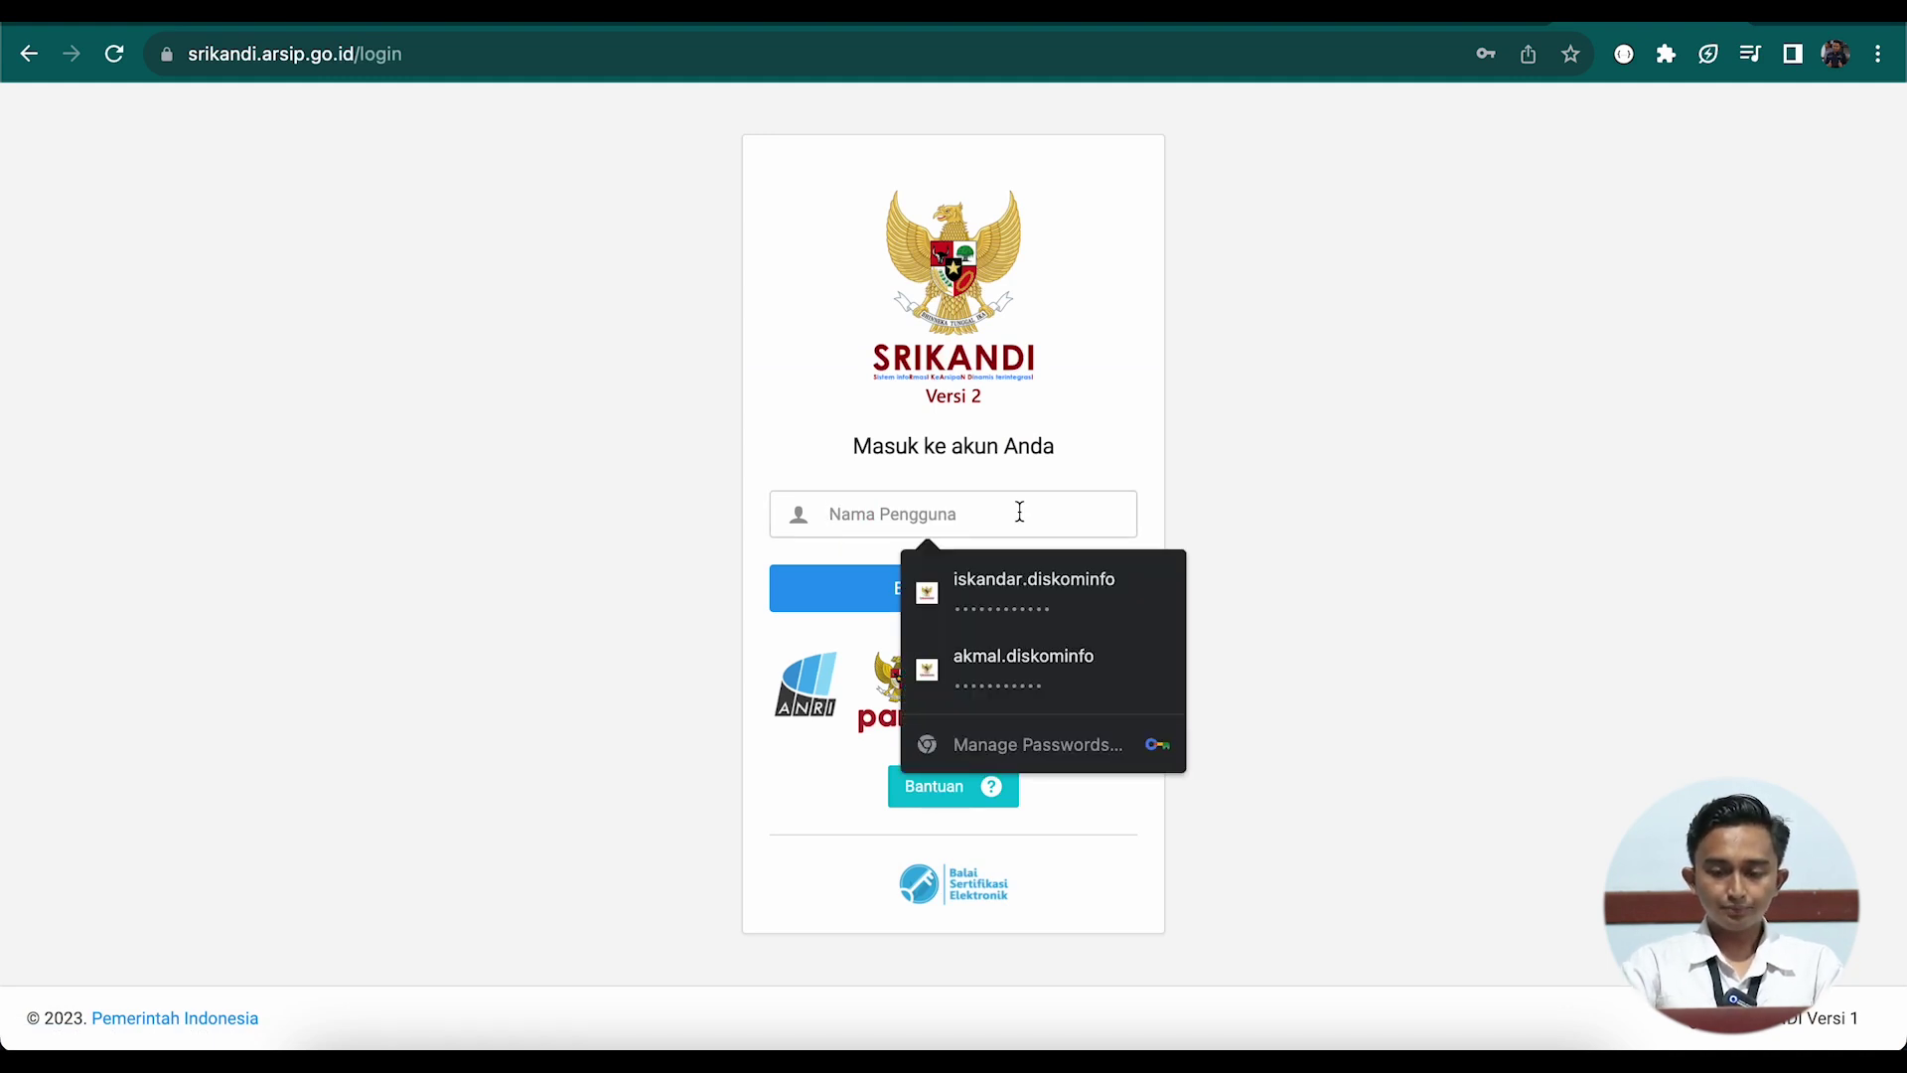
pyautogui.click(1033, 594)
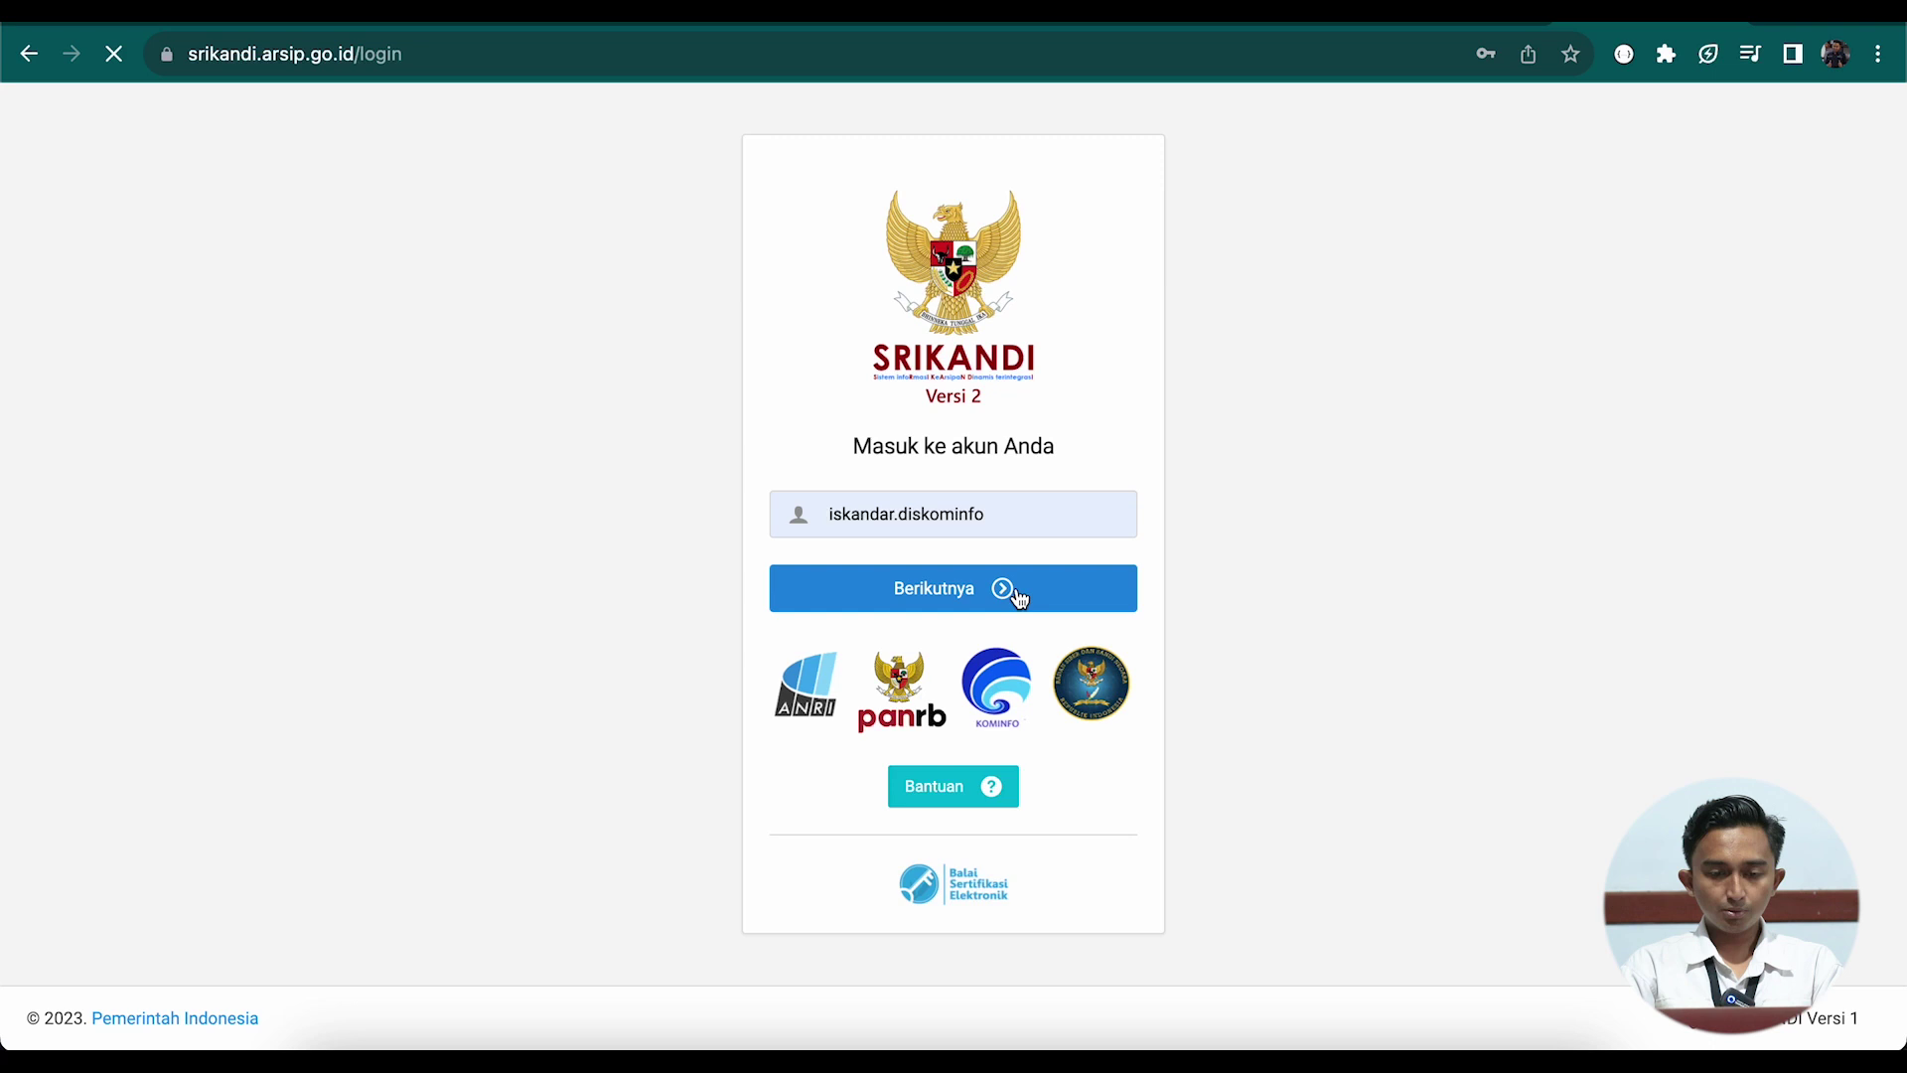
pyautogui.click(1010, 564)
pyautogui.click(1032, 641)
pyautogui.click(1079, 773)
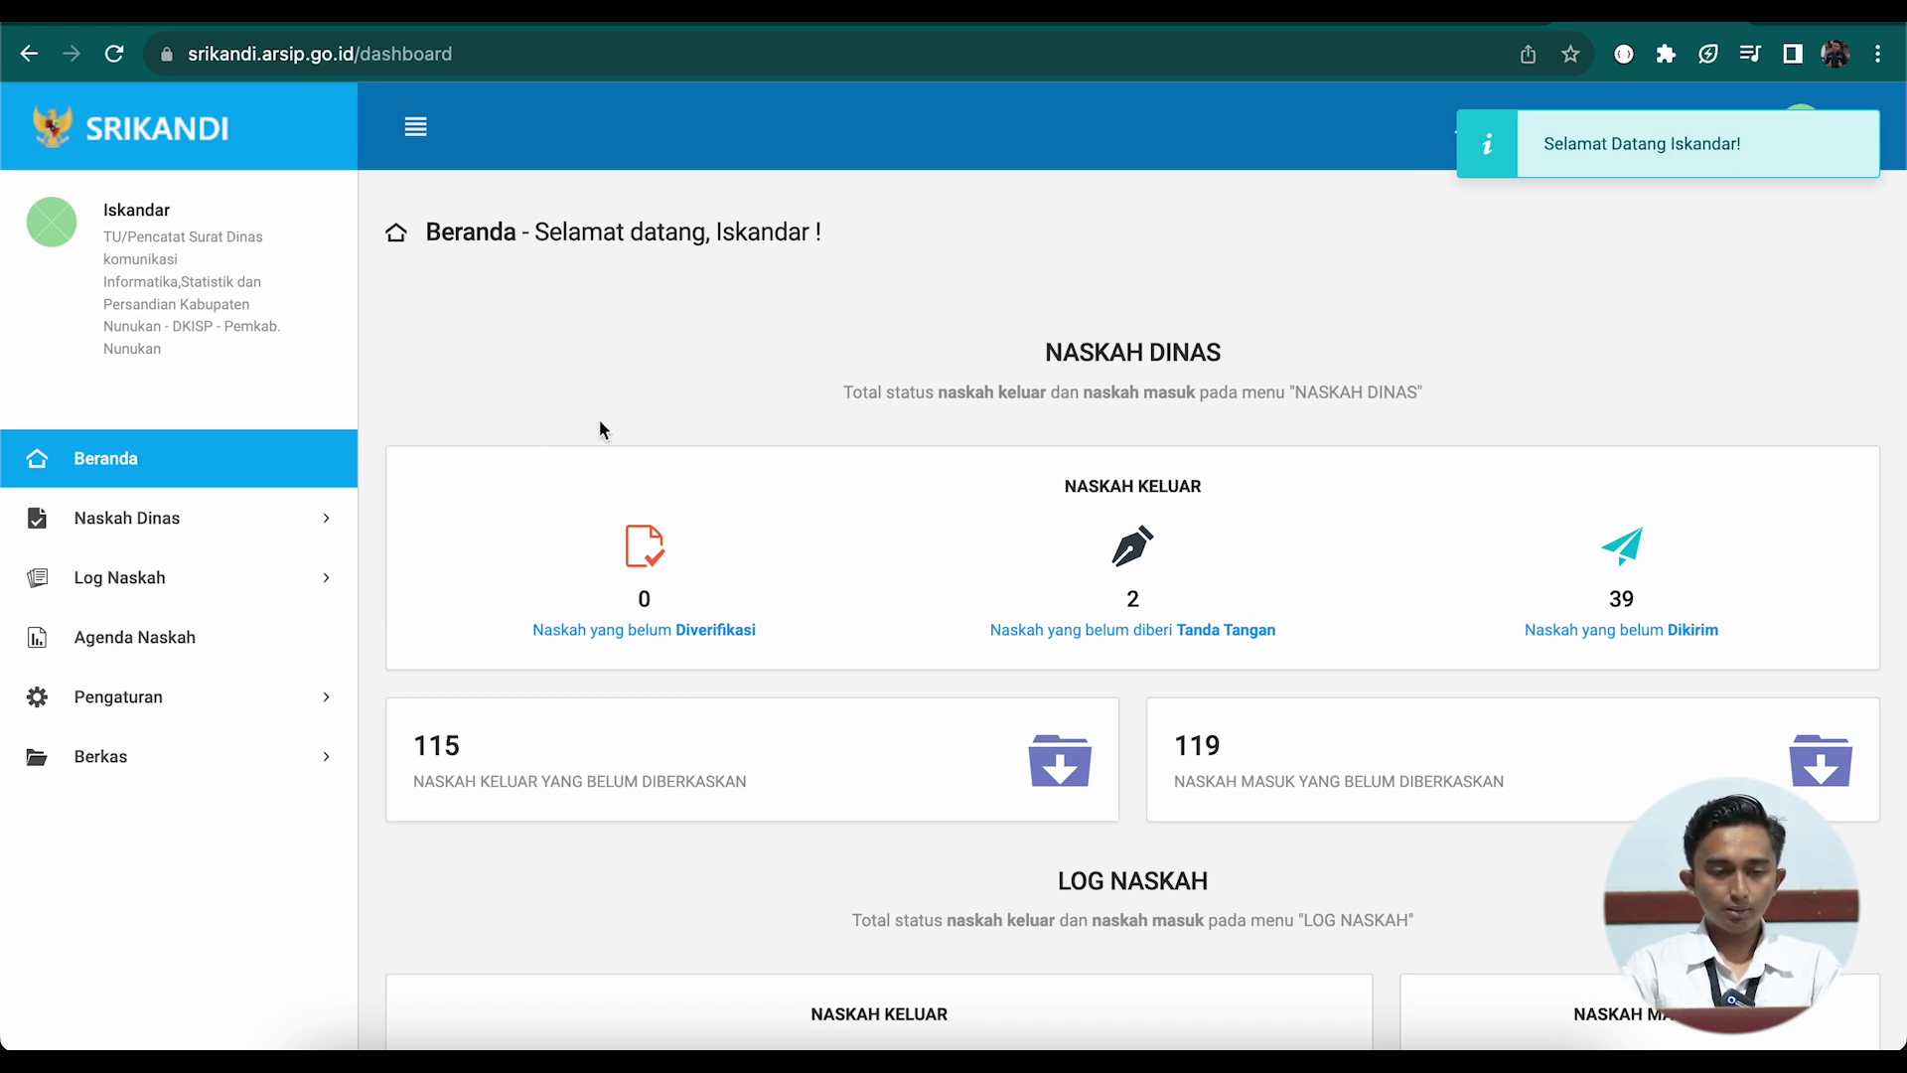
# - Open the Registrasi Naskah Masuk form under Naskah Dinas and look over its fields
pyautogui.click(263, 532)
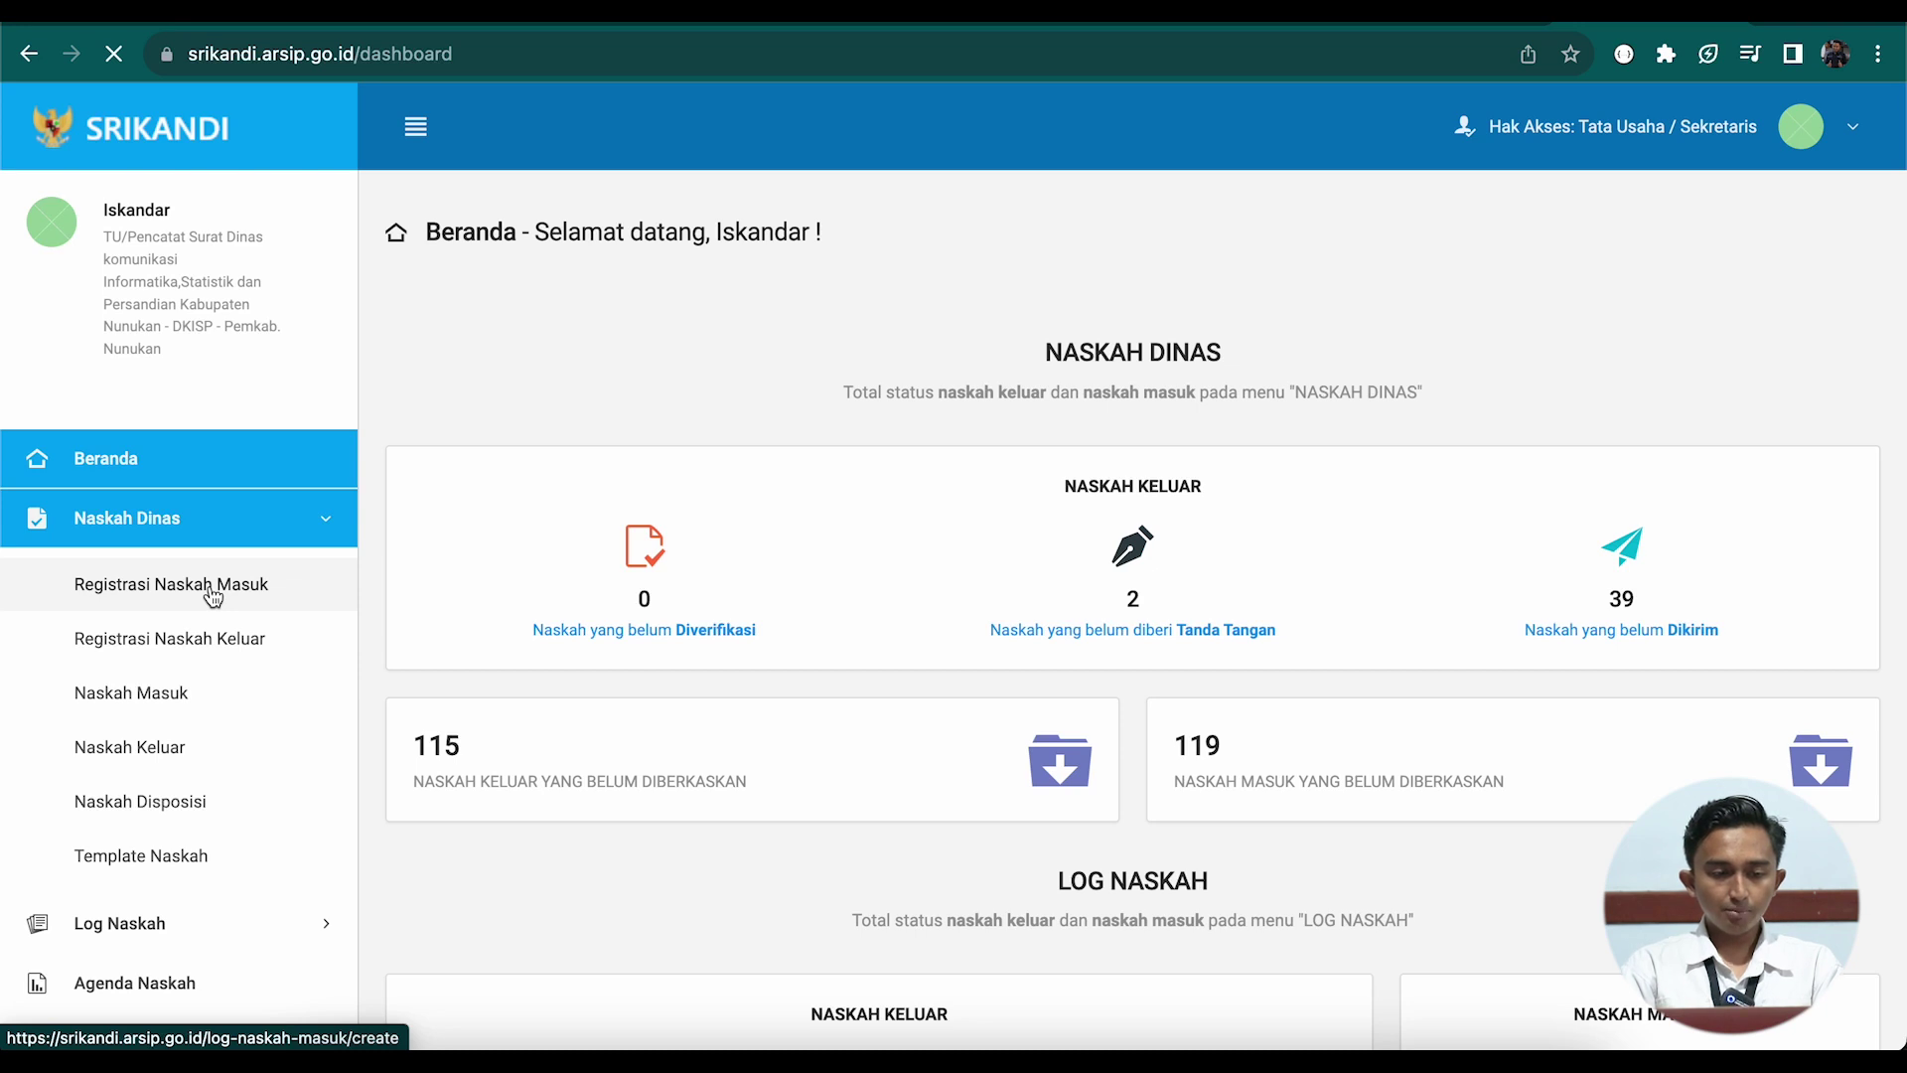
pyautogui.scroll(-1, 553, 602)
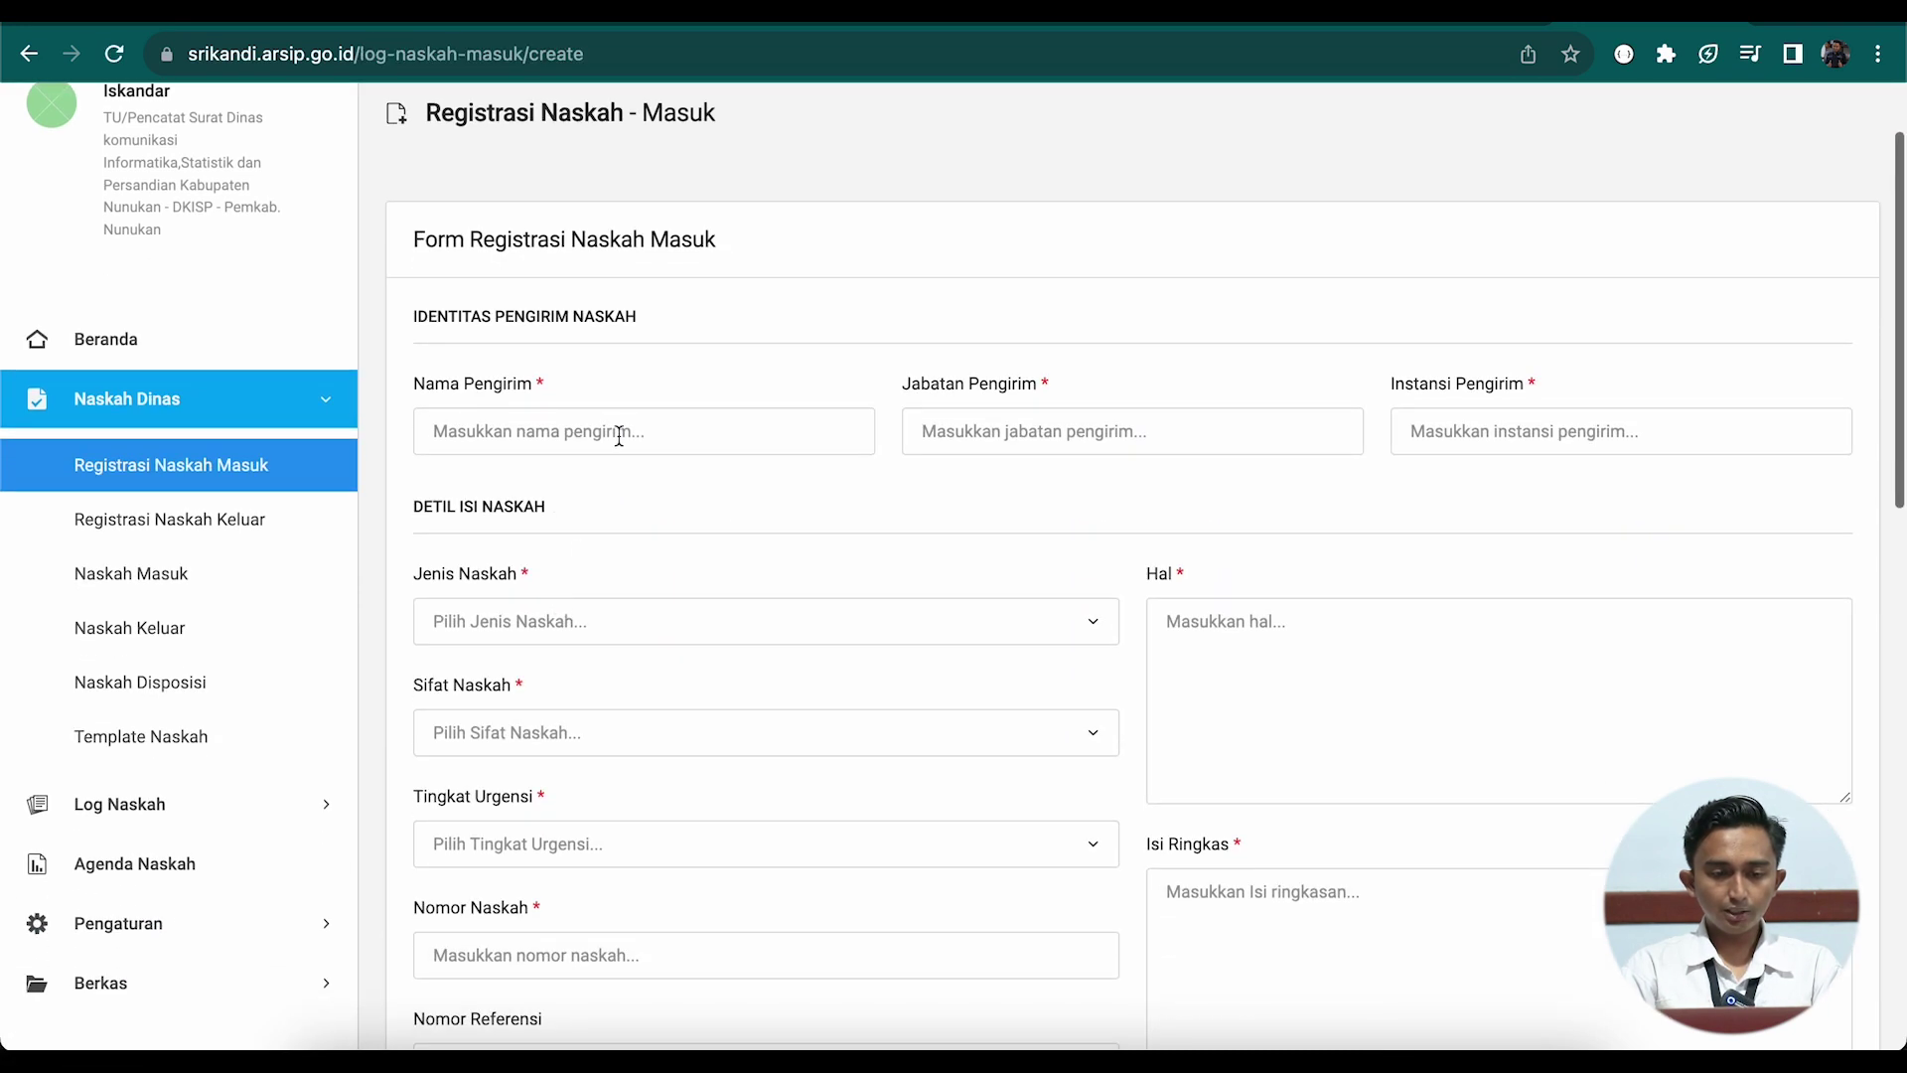
pyautogui.scroll(-5, 736, 469)
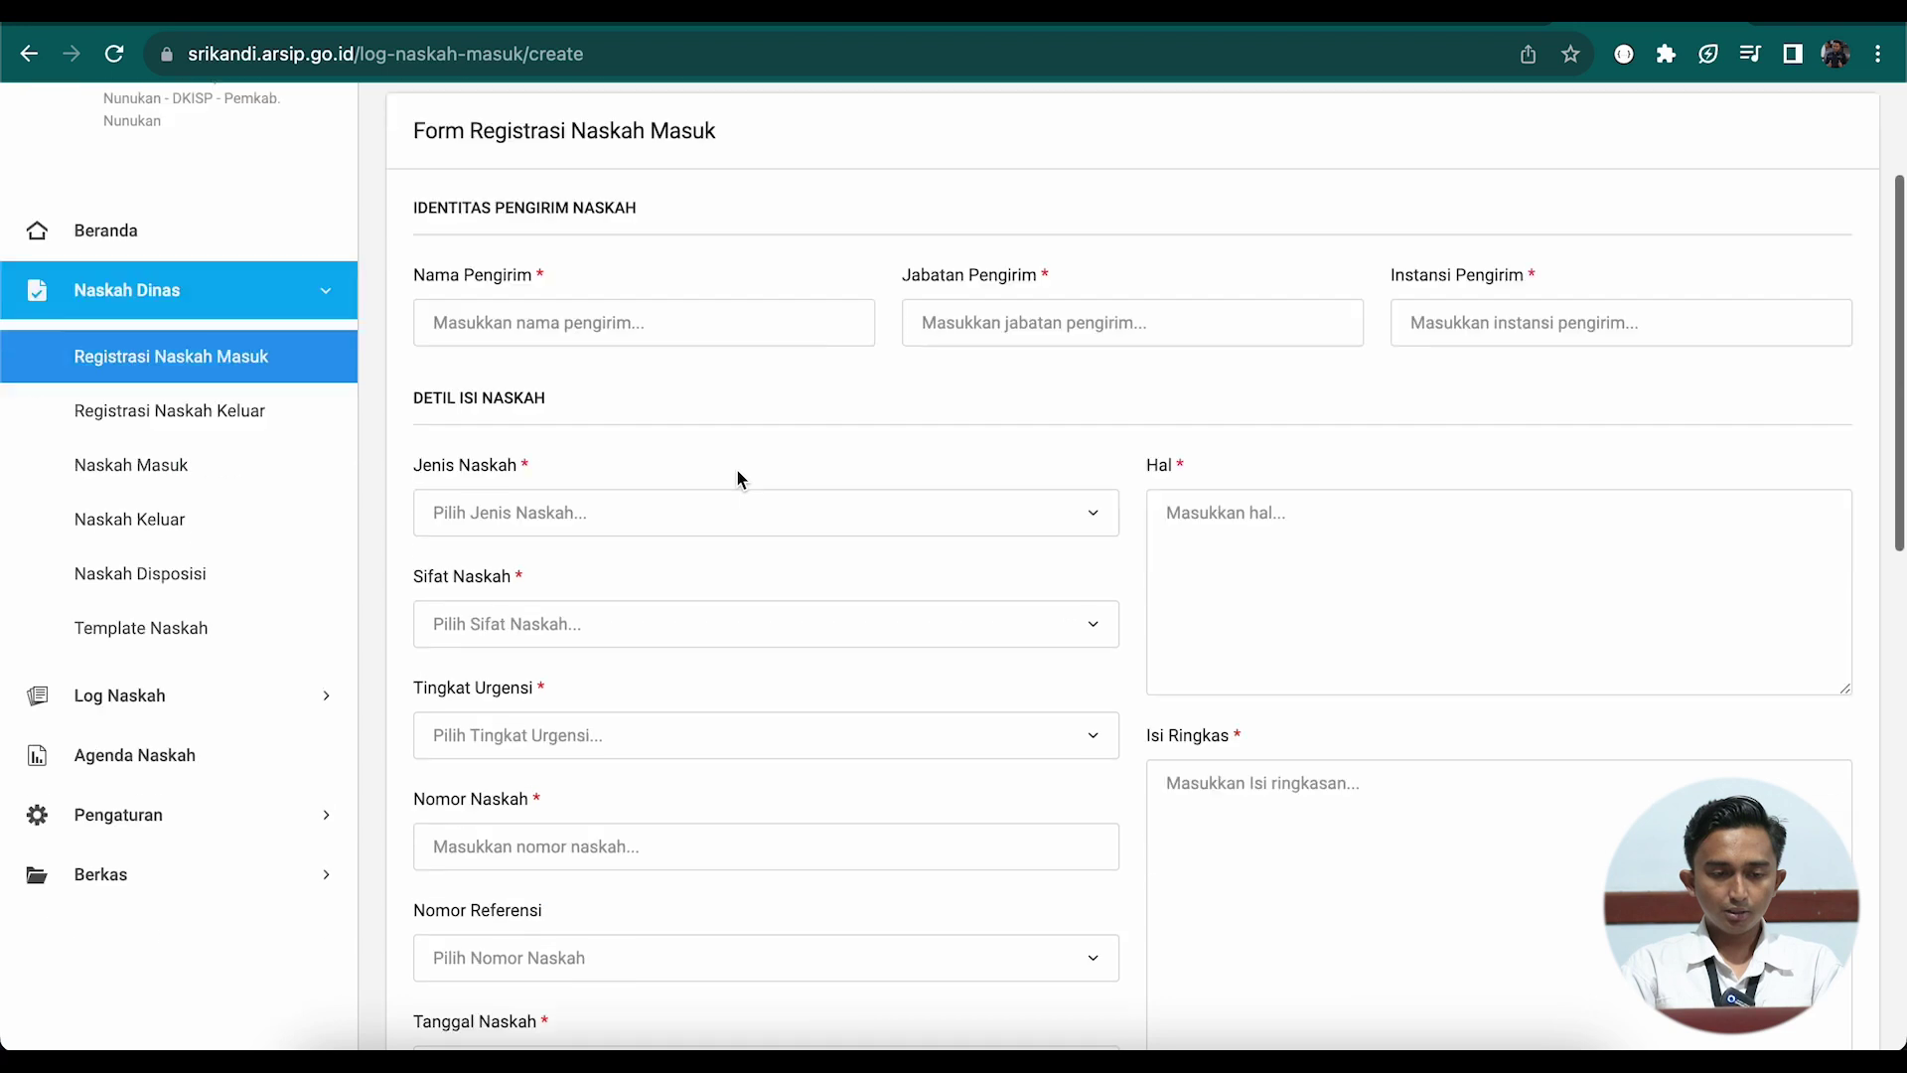
pyautogui.scroll(5, 736, 467)
pyautogui.scroll(1, 736, 468)
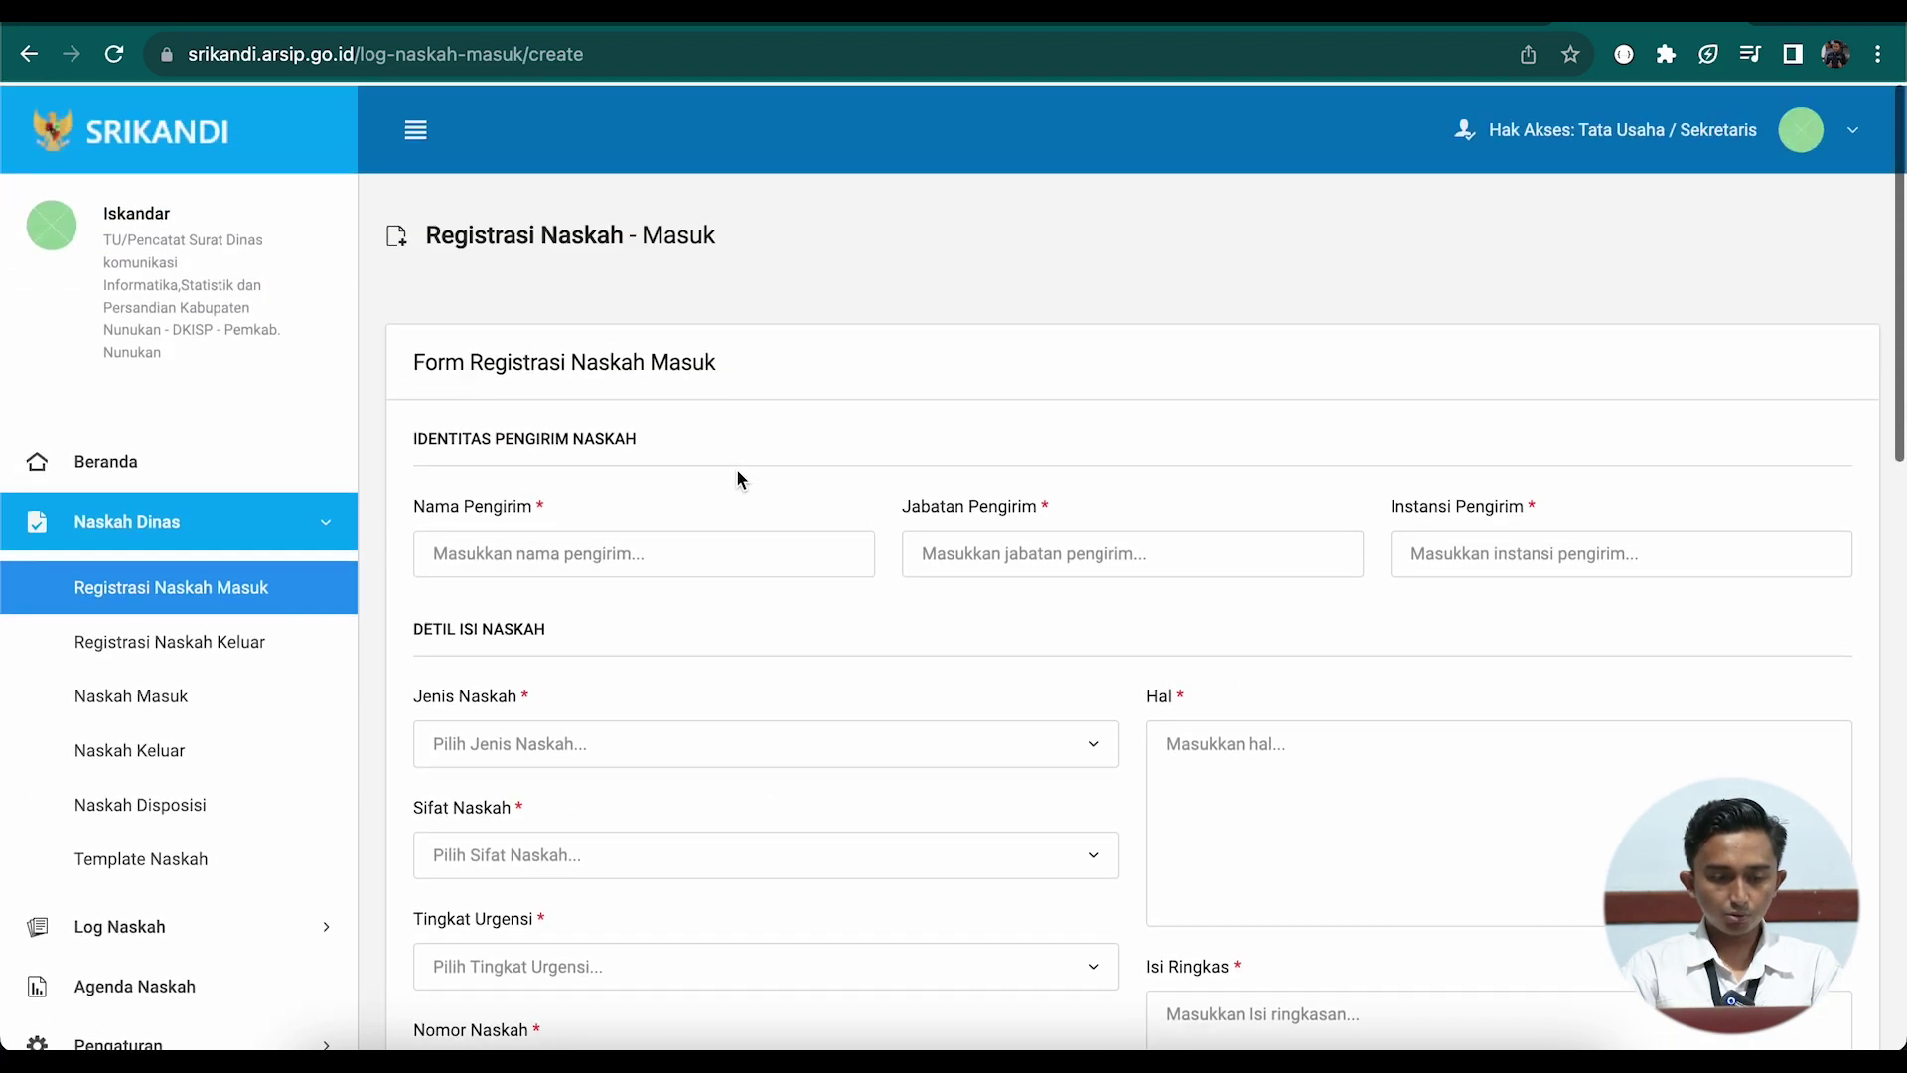
# - Switch to Finder, open Surat.pdf from a folder in Documents to read the letter, and return to the registration form in Chrome
pyautogui.click(327, 1048)
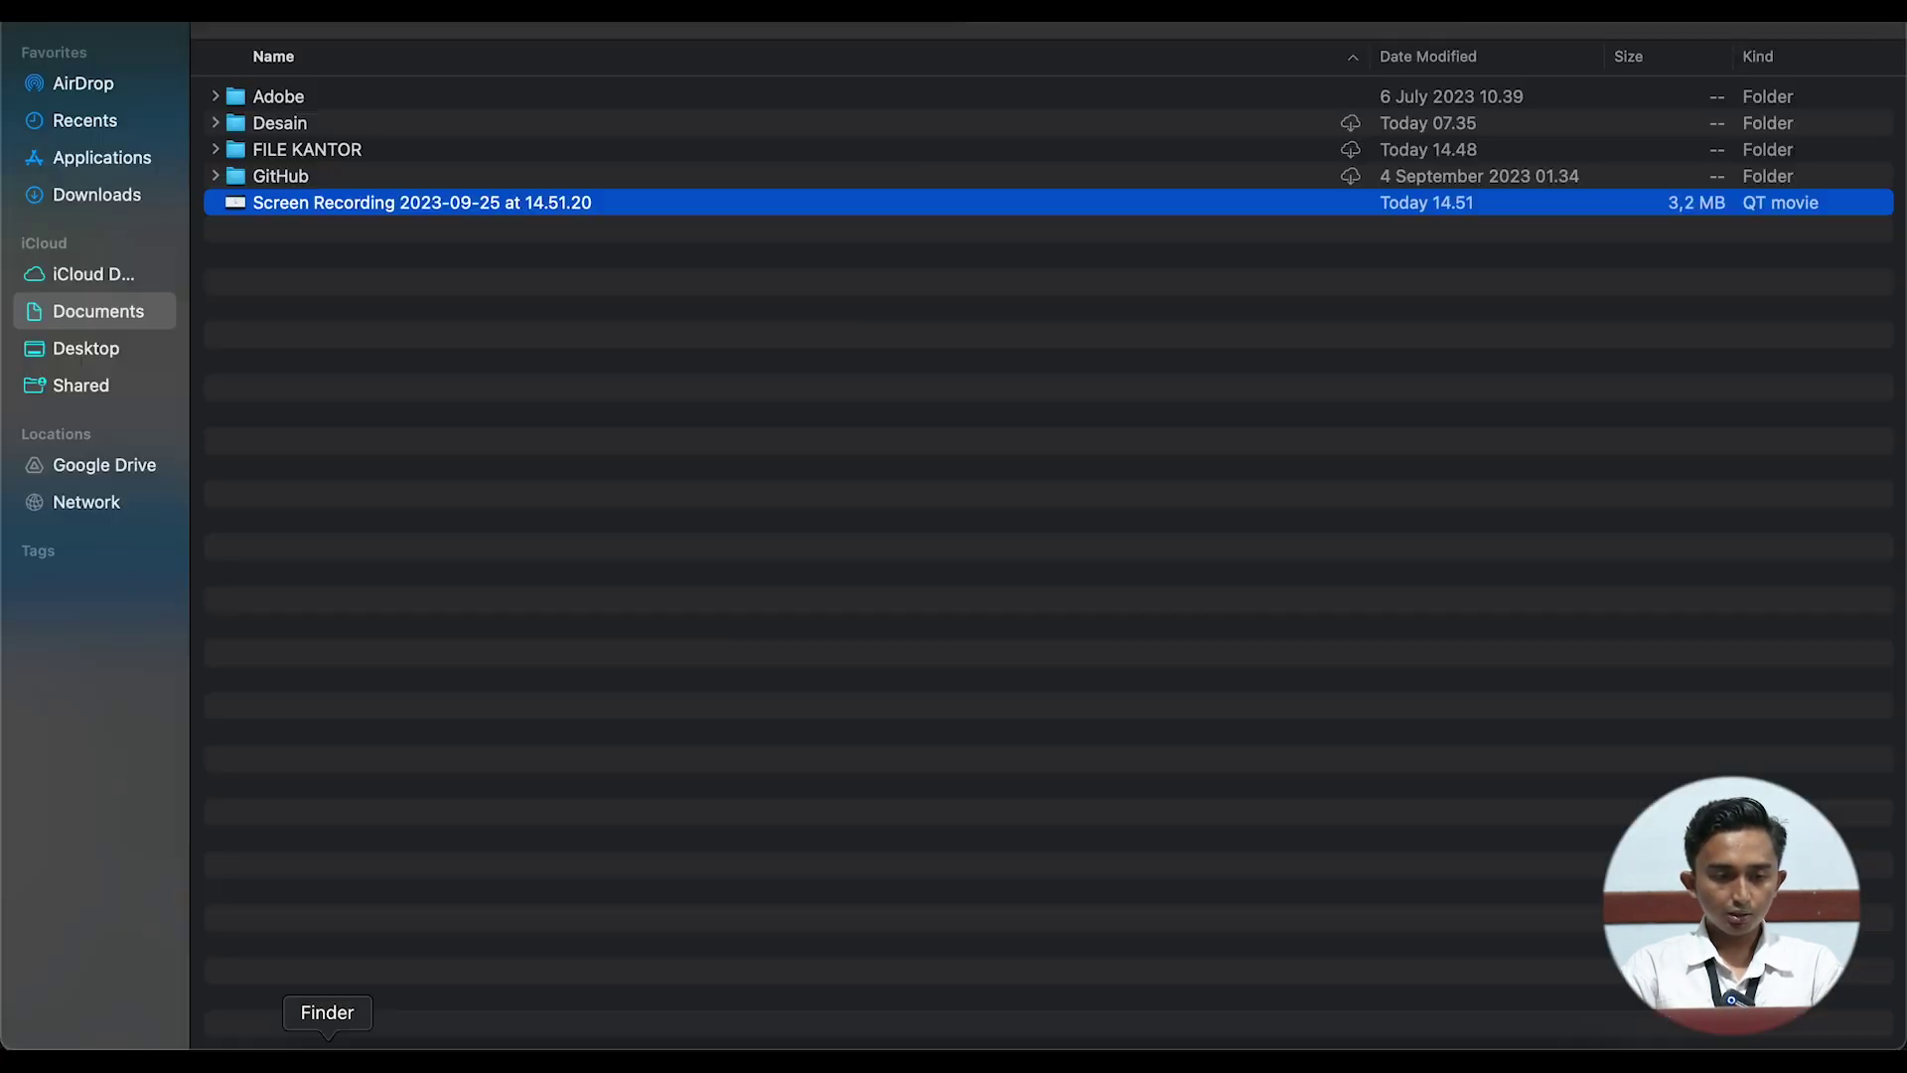
pyautogui.click(103, 357)
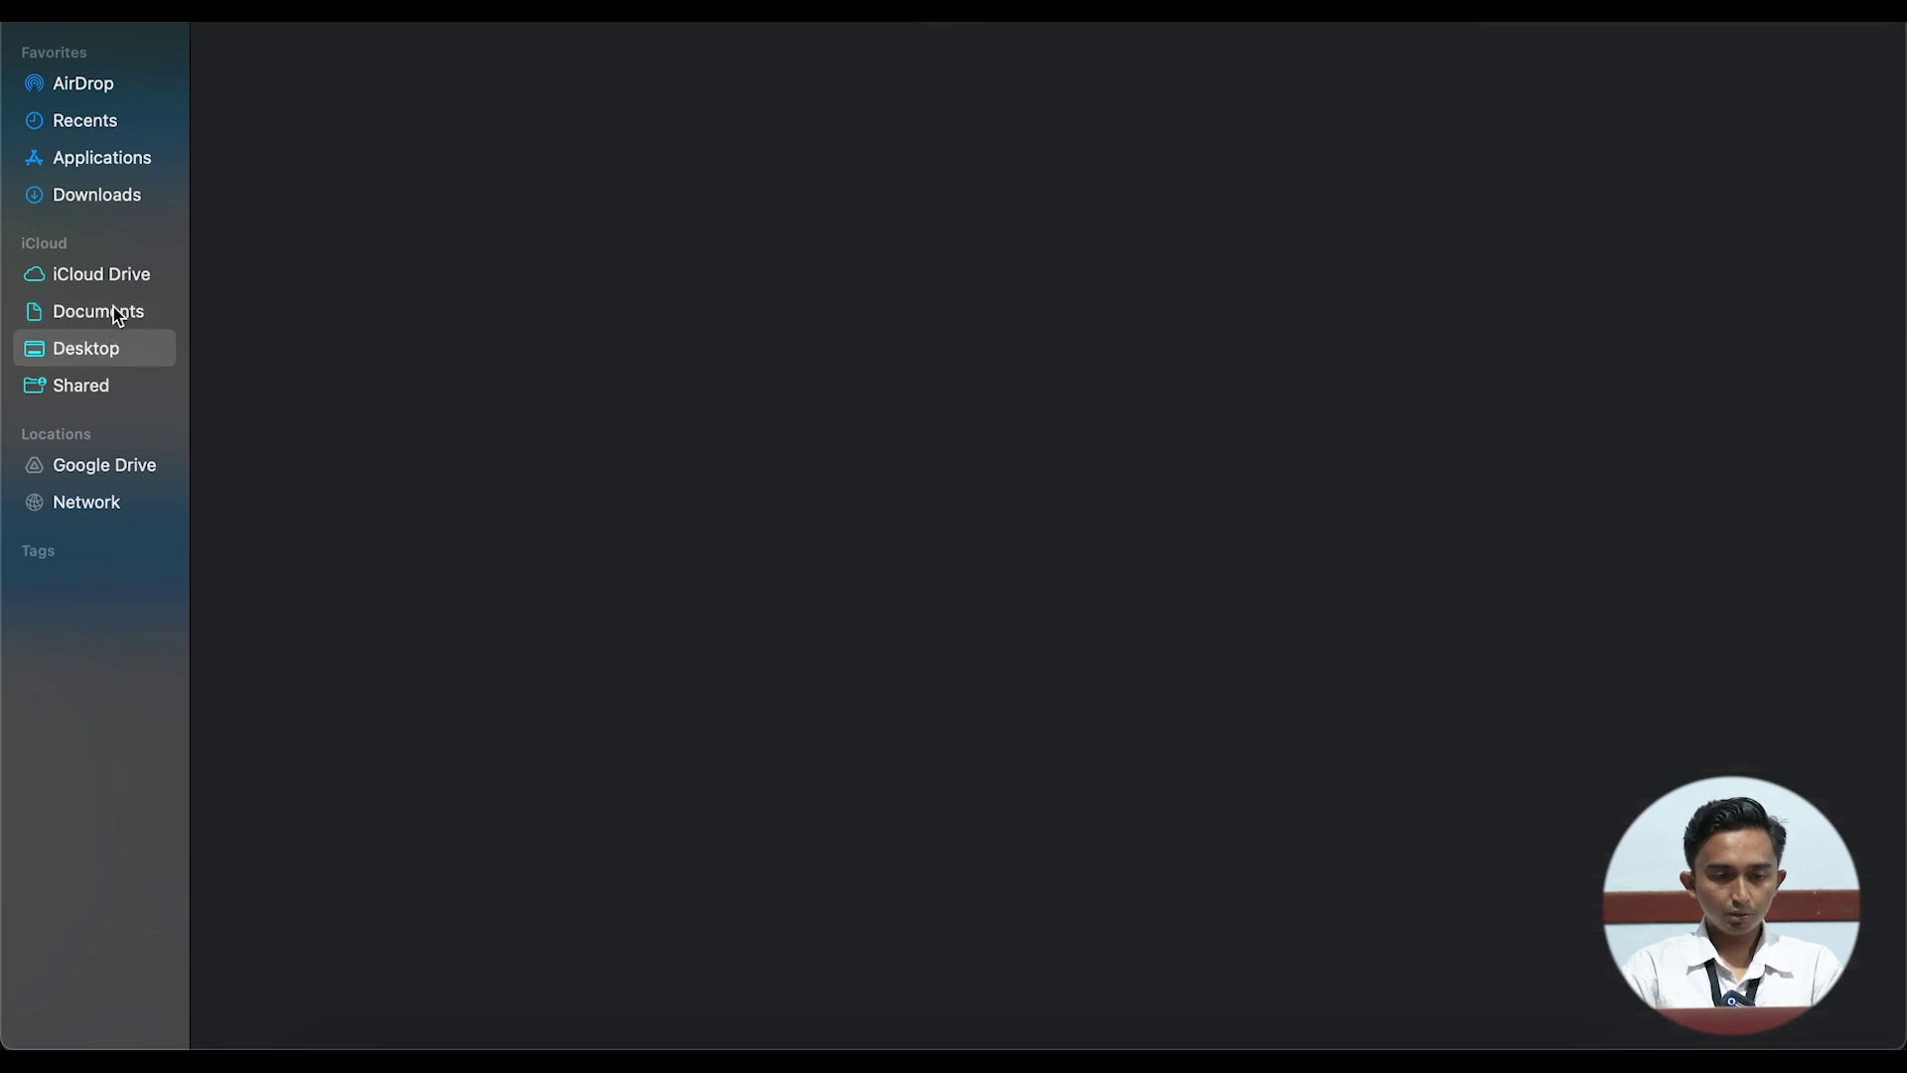
pyautogui.click(112, 320)
pyautogui.doubleClick(279, 111)
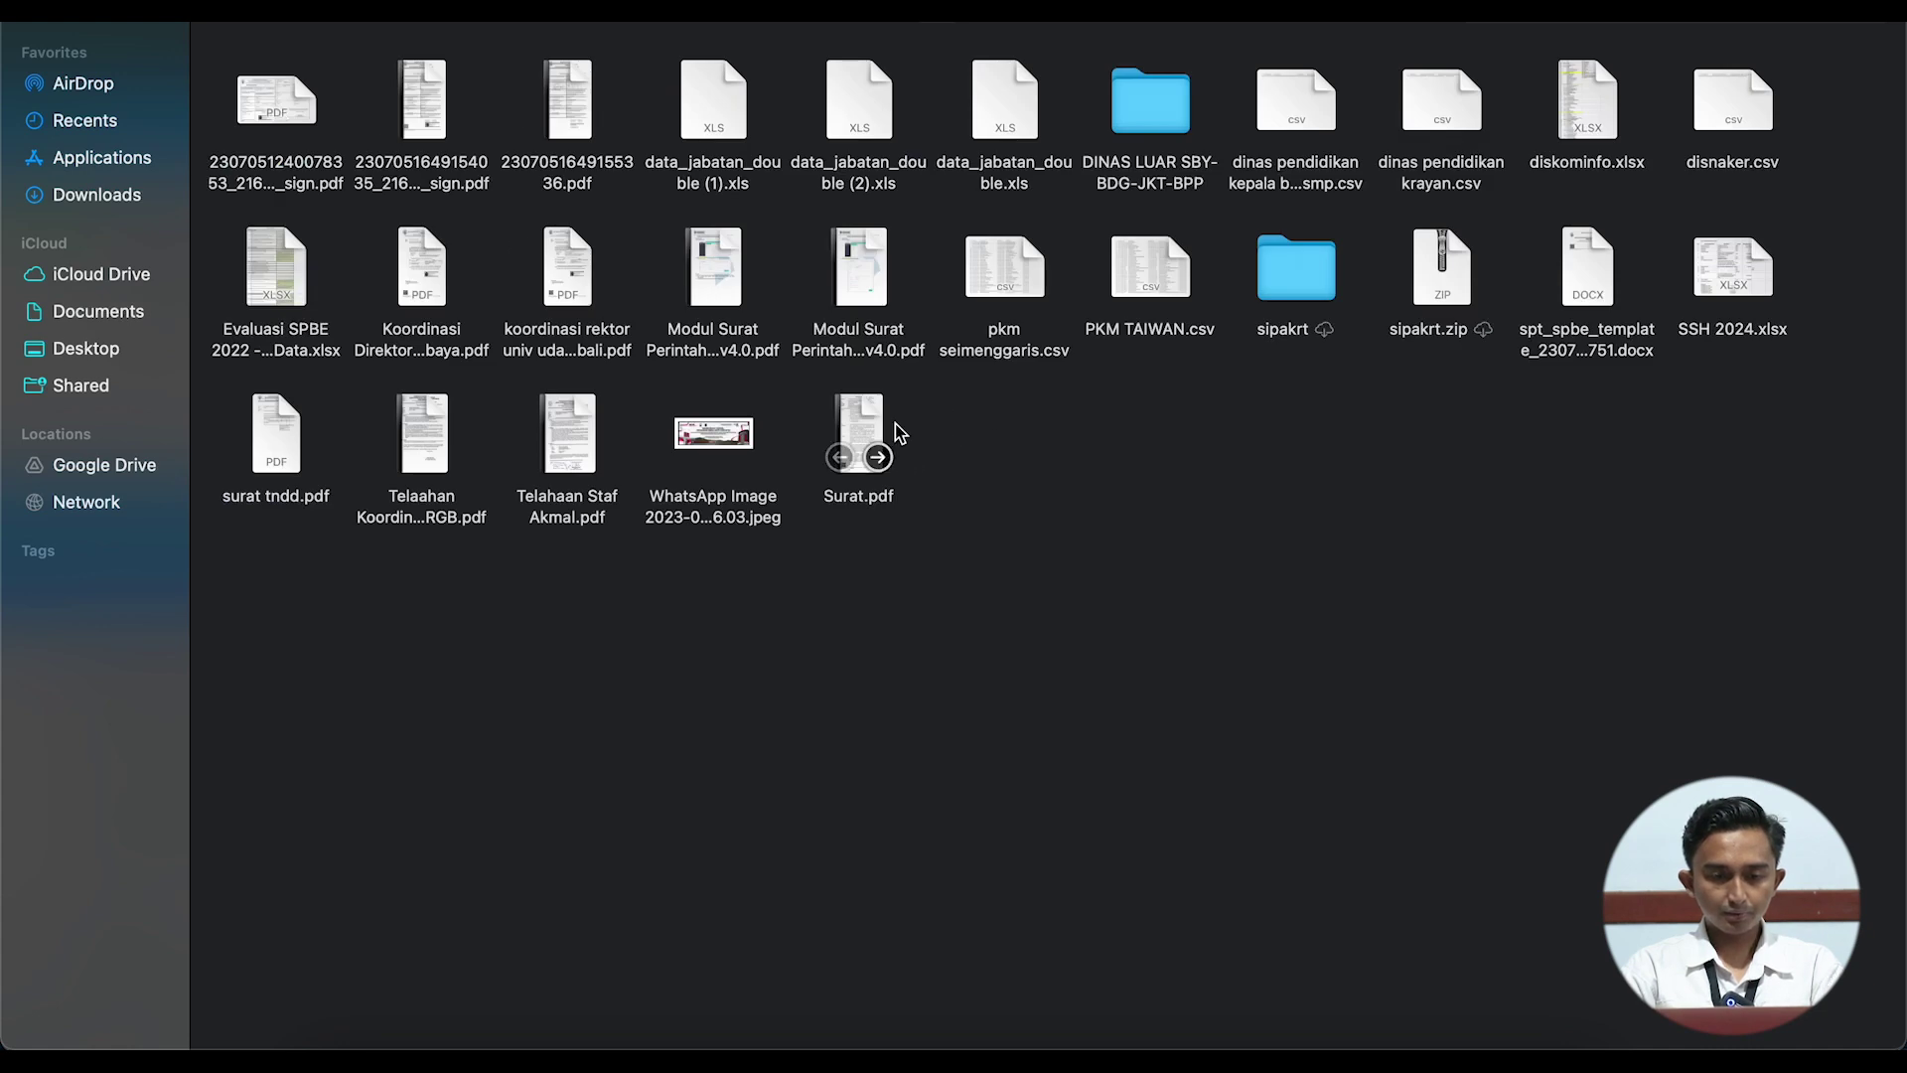
pyautogui.doubleClick(887, 436)
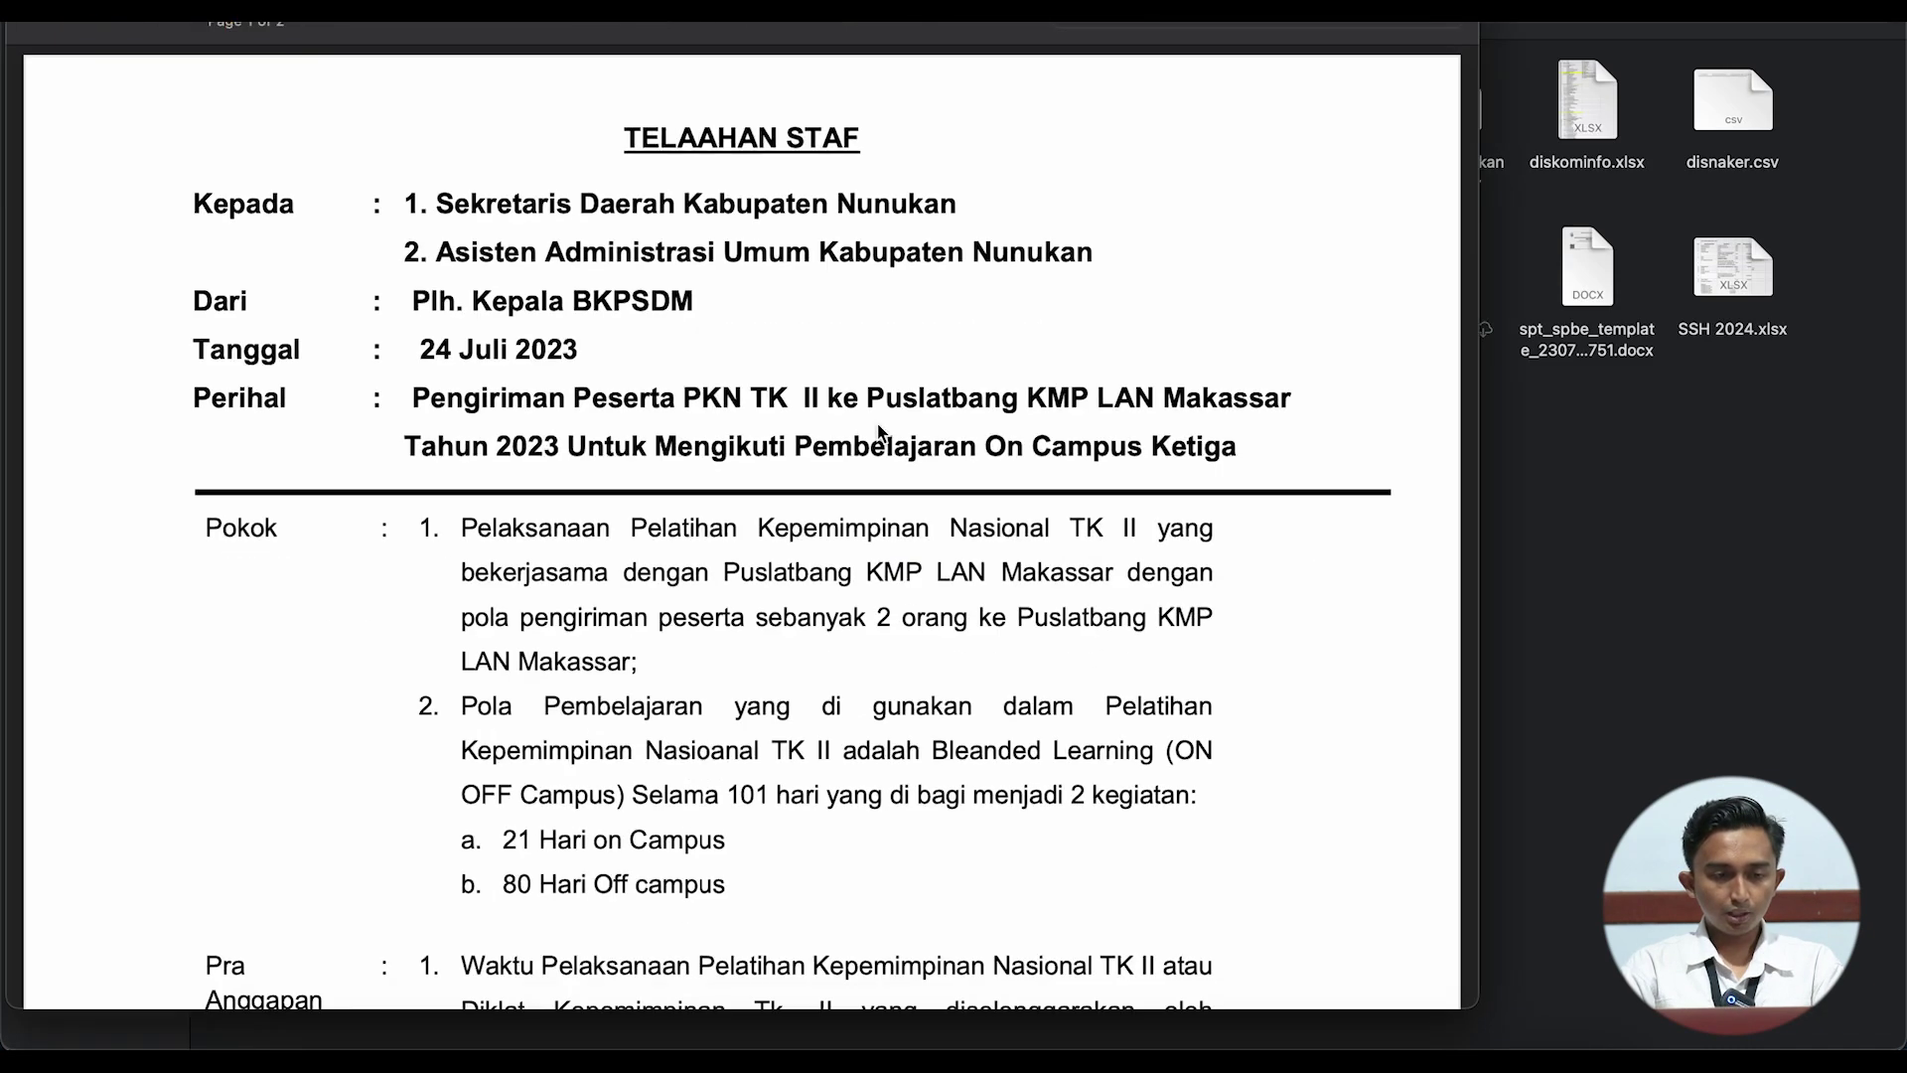
pyautogui.scroll(-1, 1113, 695)
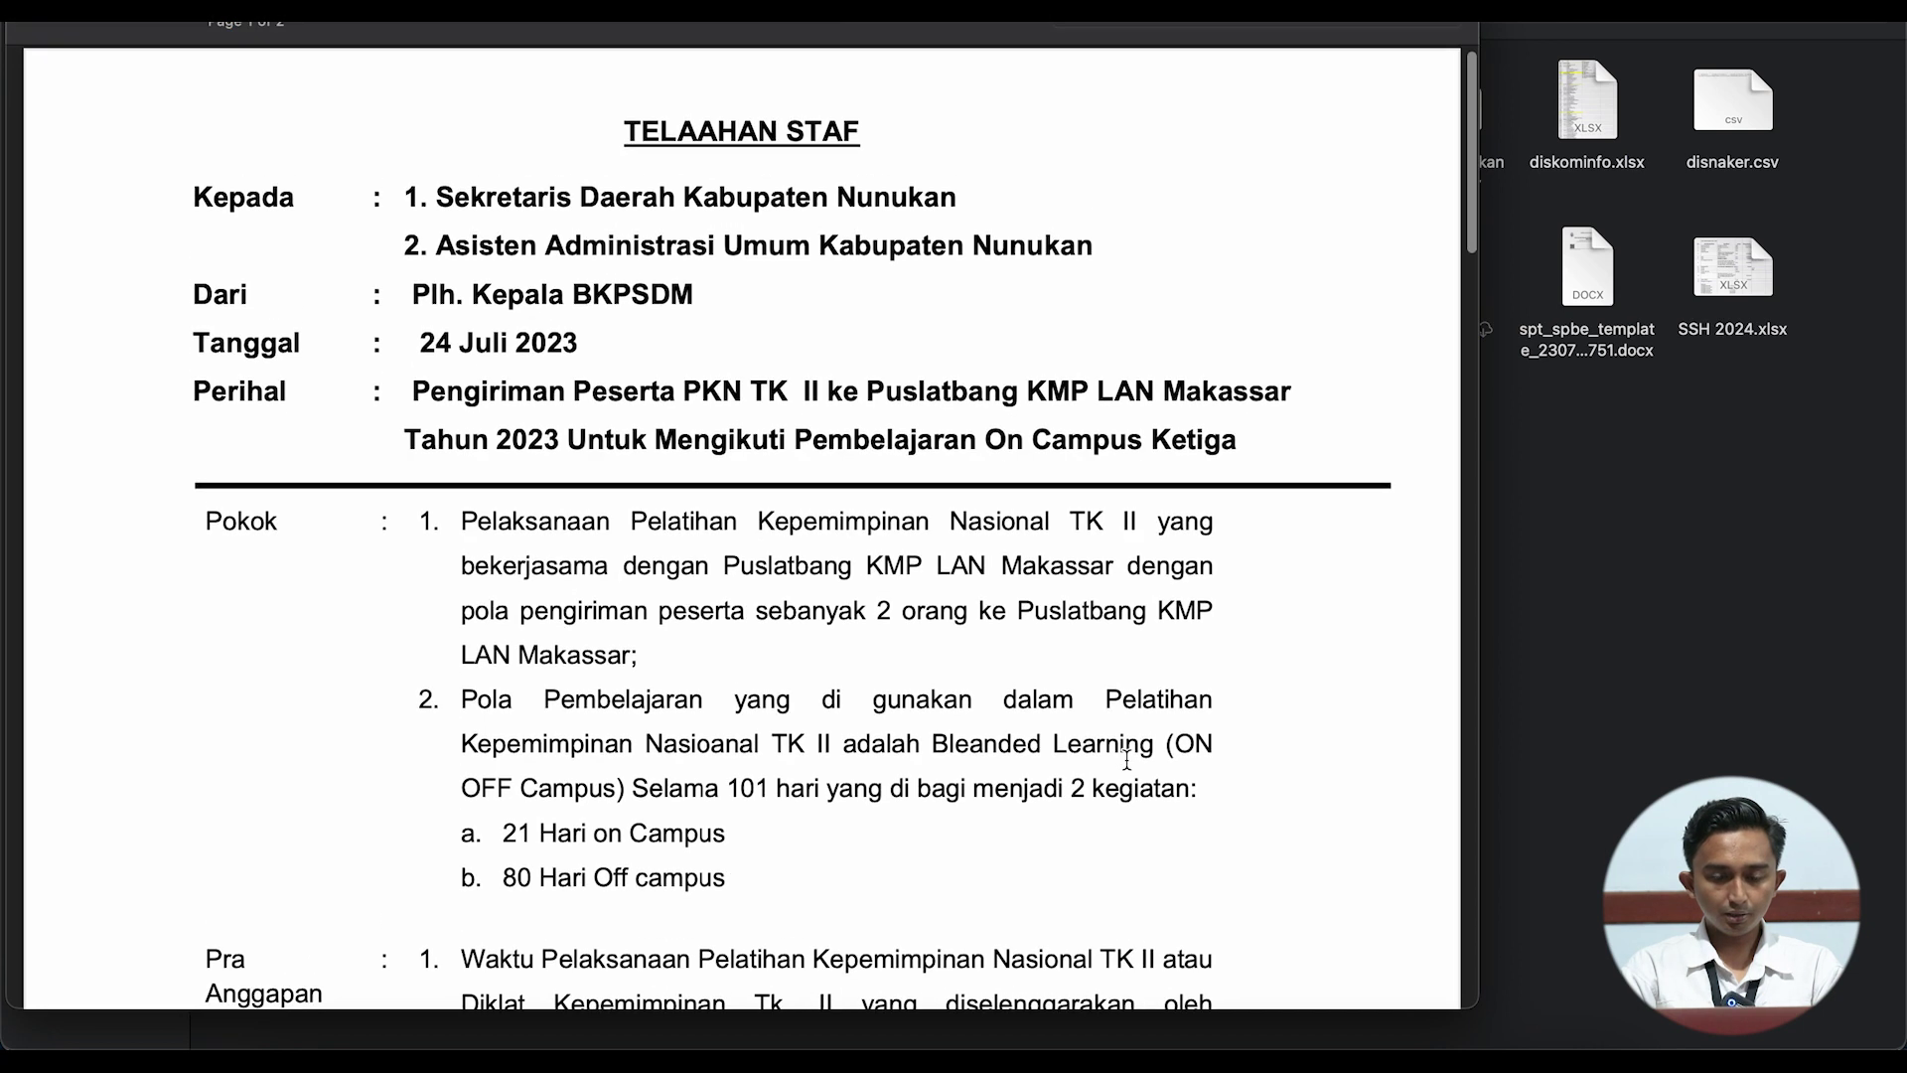
pyautogui.press('space')
pyautogui.press('super+Tab')
pyautogui.press('super+Tab')
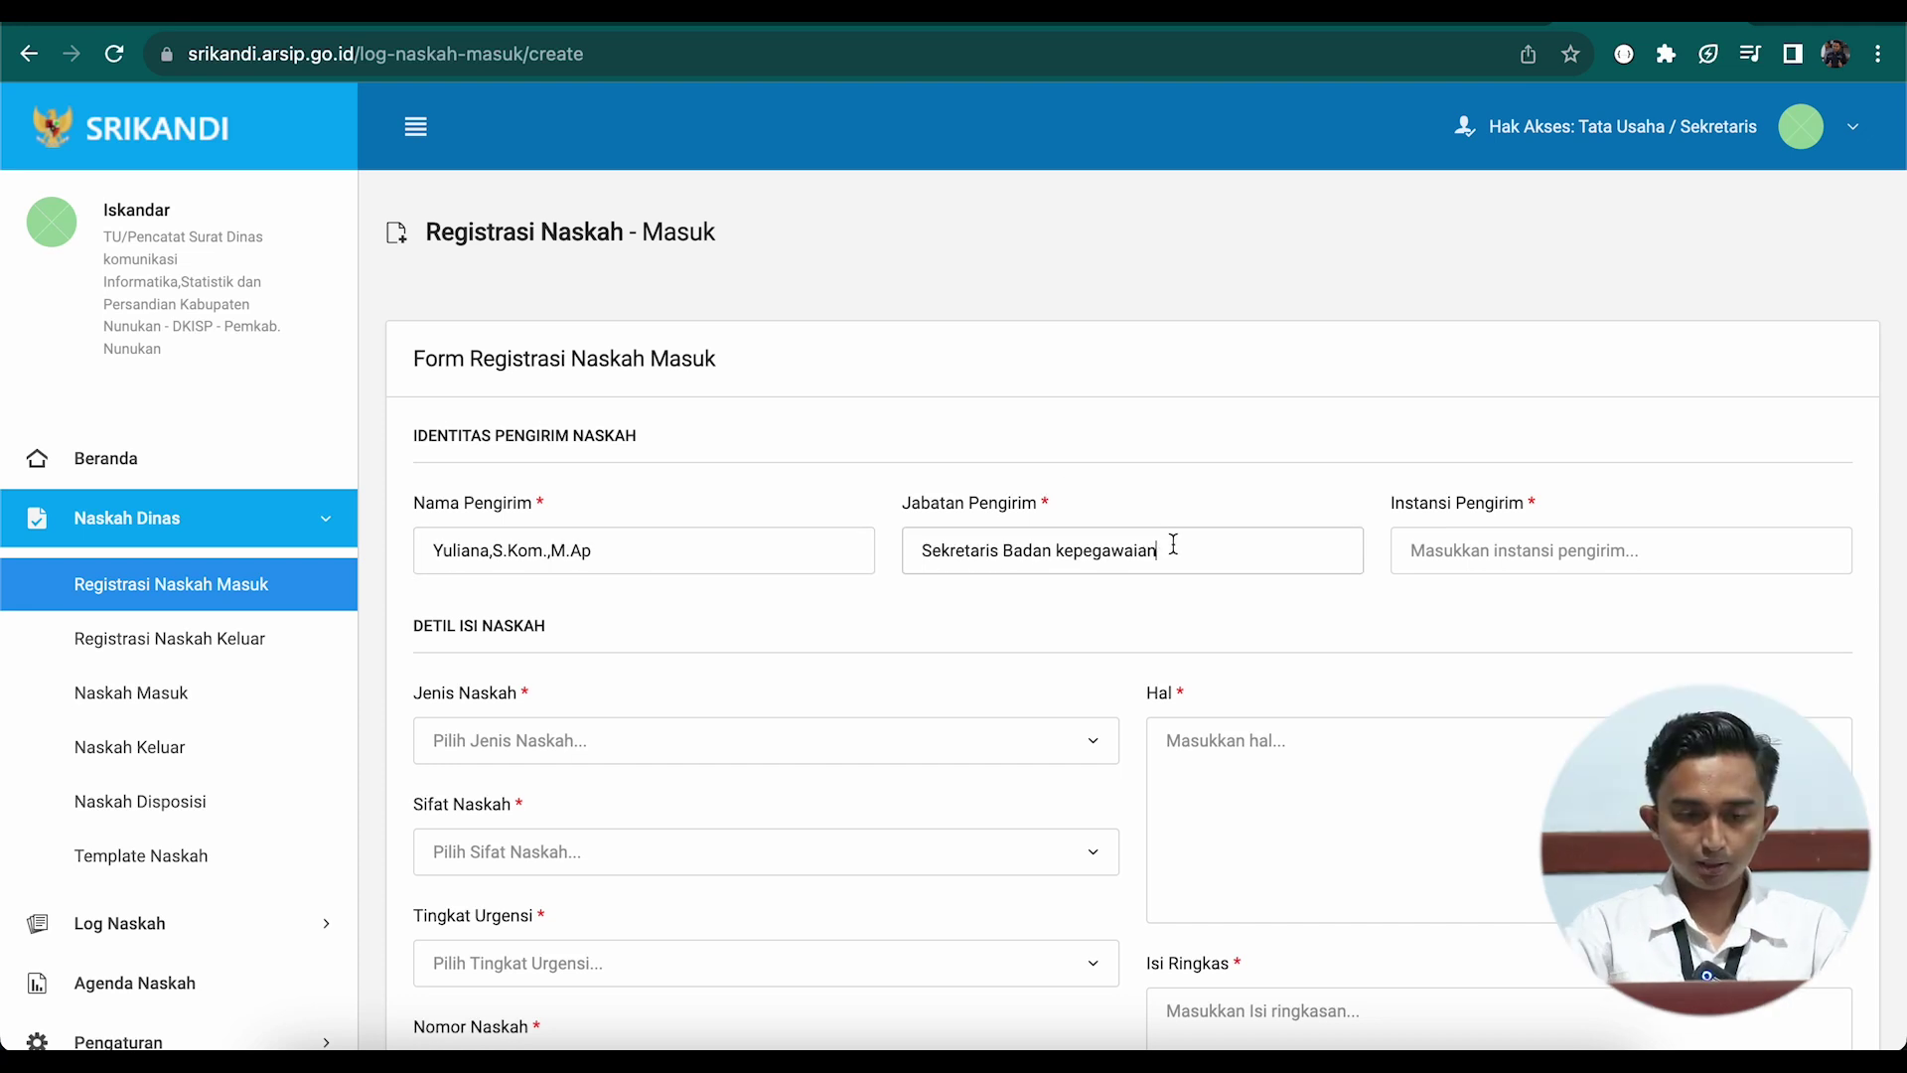
# - Set the Jabatan Pengirim to "Sekretaris BKPSM" and the Instansi Pengirim to "BKPSM"
pyautogui.moveTo(1161, 546); pyautogui.dragTo(1015, 545)
pyautogui.press('BackSpace')
pyautogui.write('KPSM')
pyautogui.click(1484, 554)
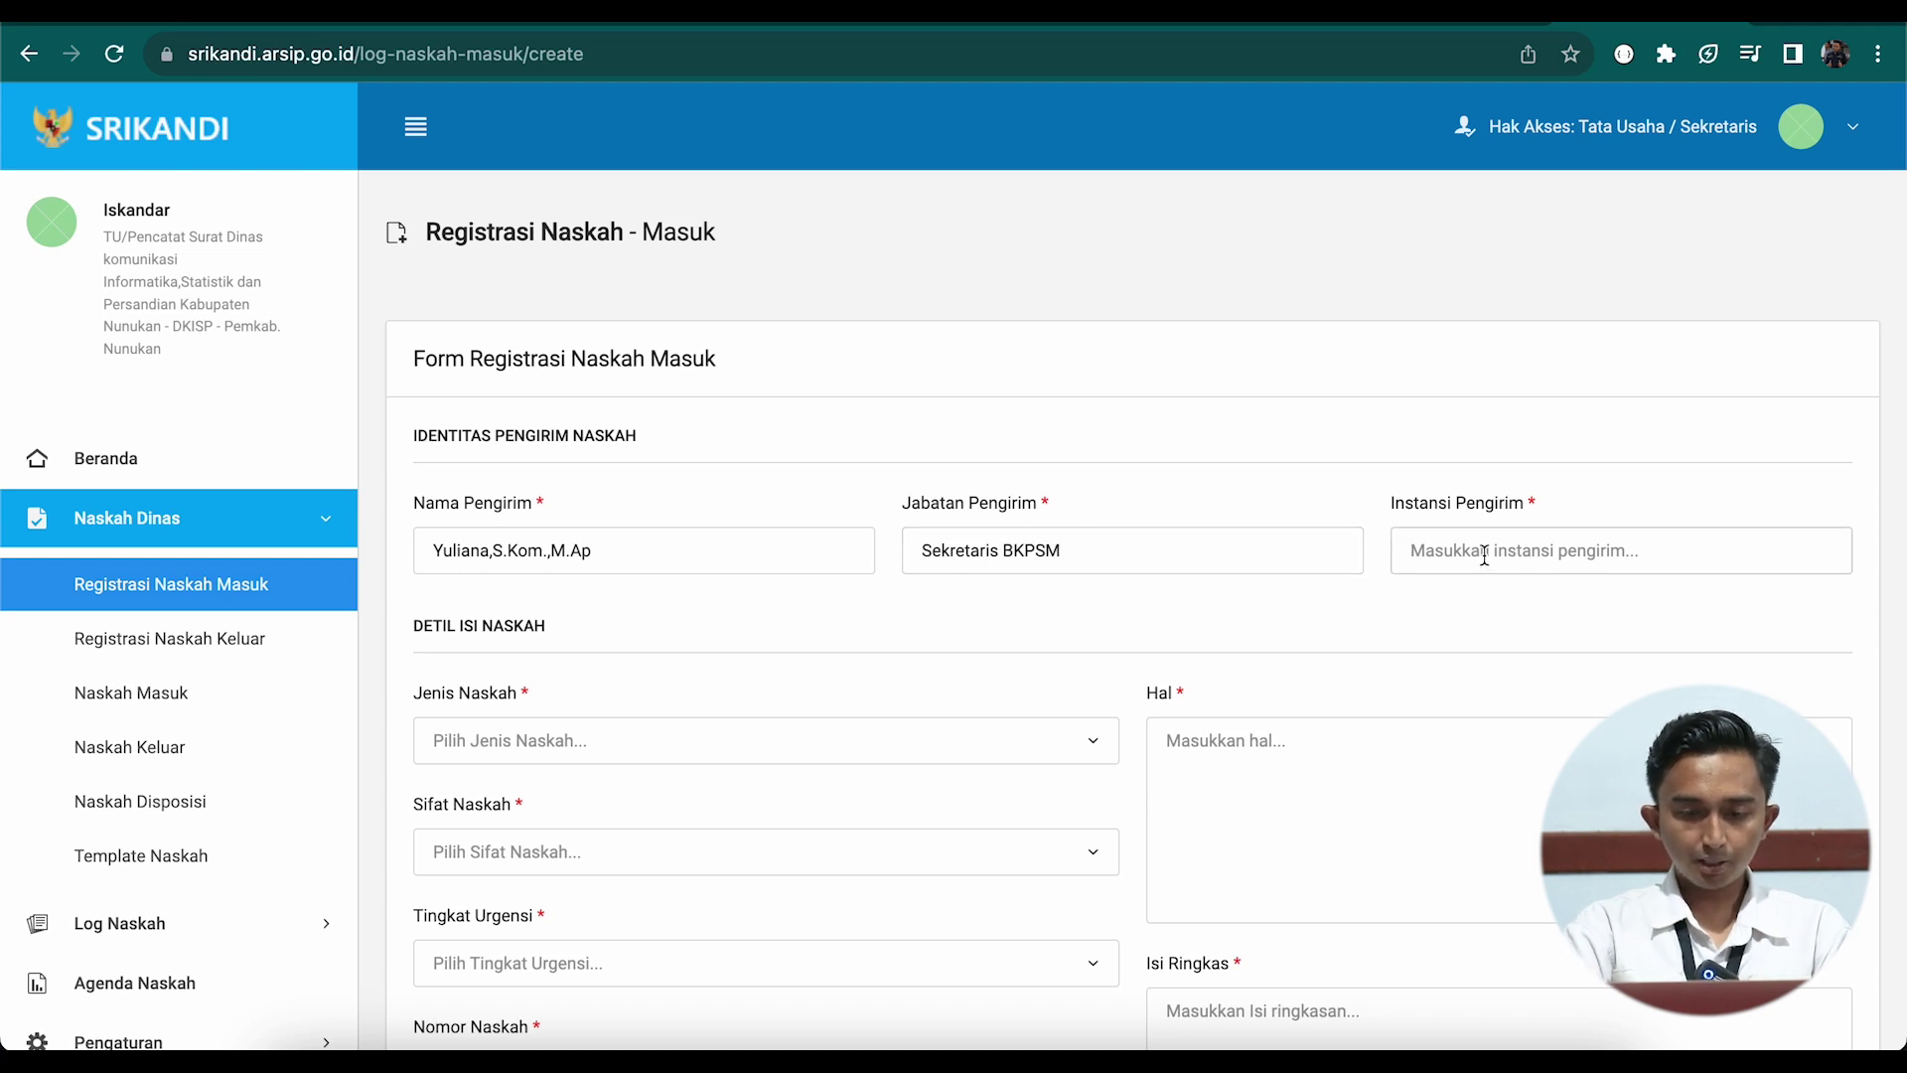
pyautogui.write('KP')
pyautogui.press('BackSpace')
pyautogui.press('BackSpace')
pyautogui.write('BKPSM')
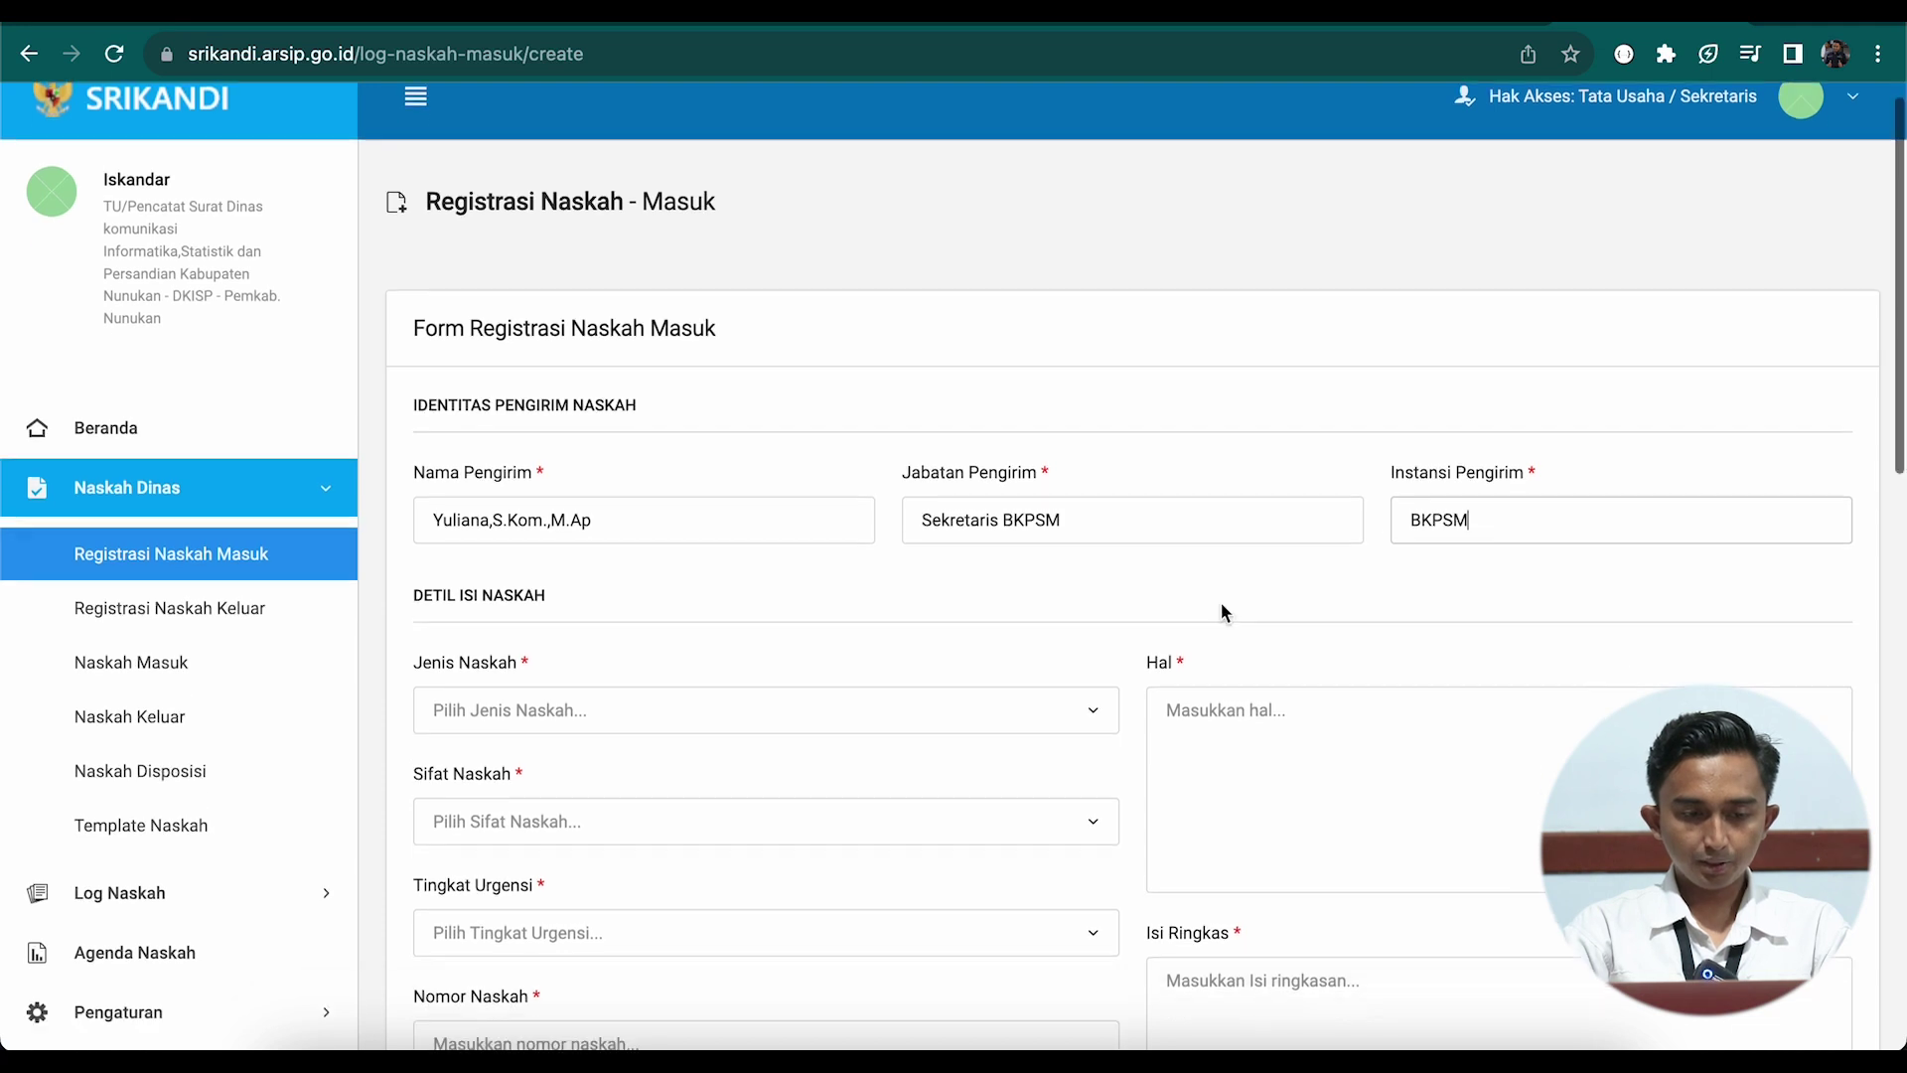
# - Set the Jenis Naskah to TELAAHAN STAF
pyautogui.scroll(-3, 1220, 600)
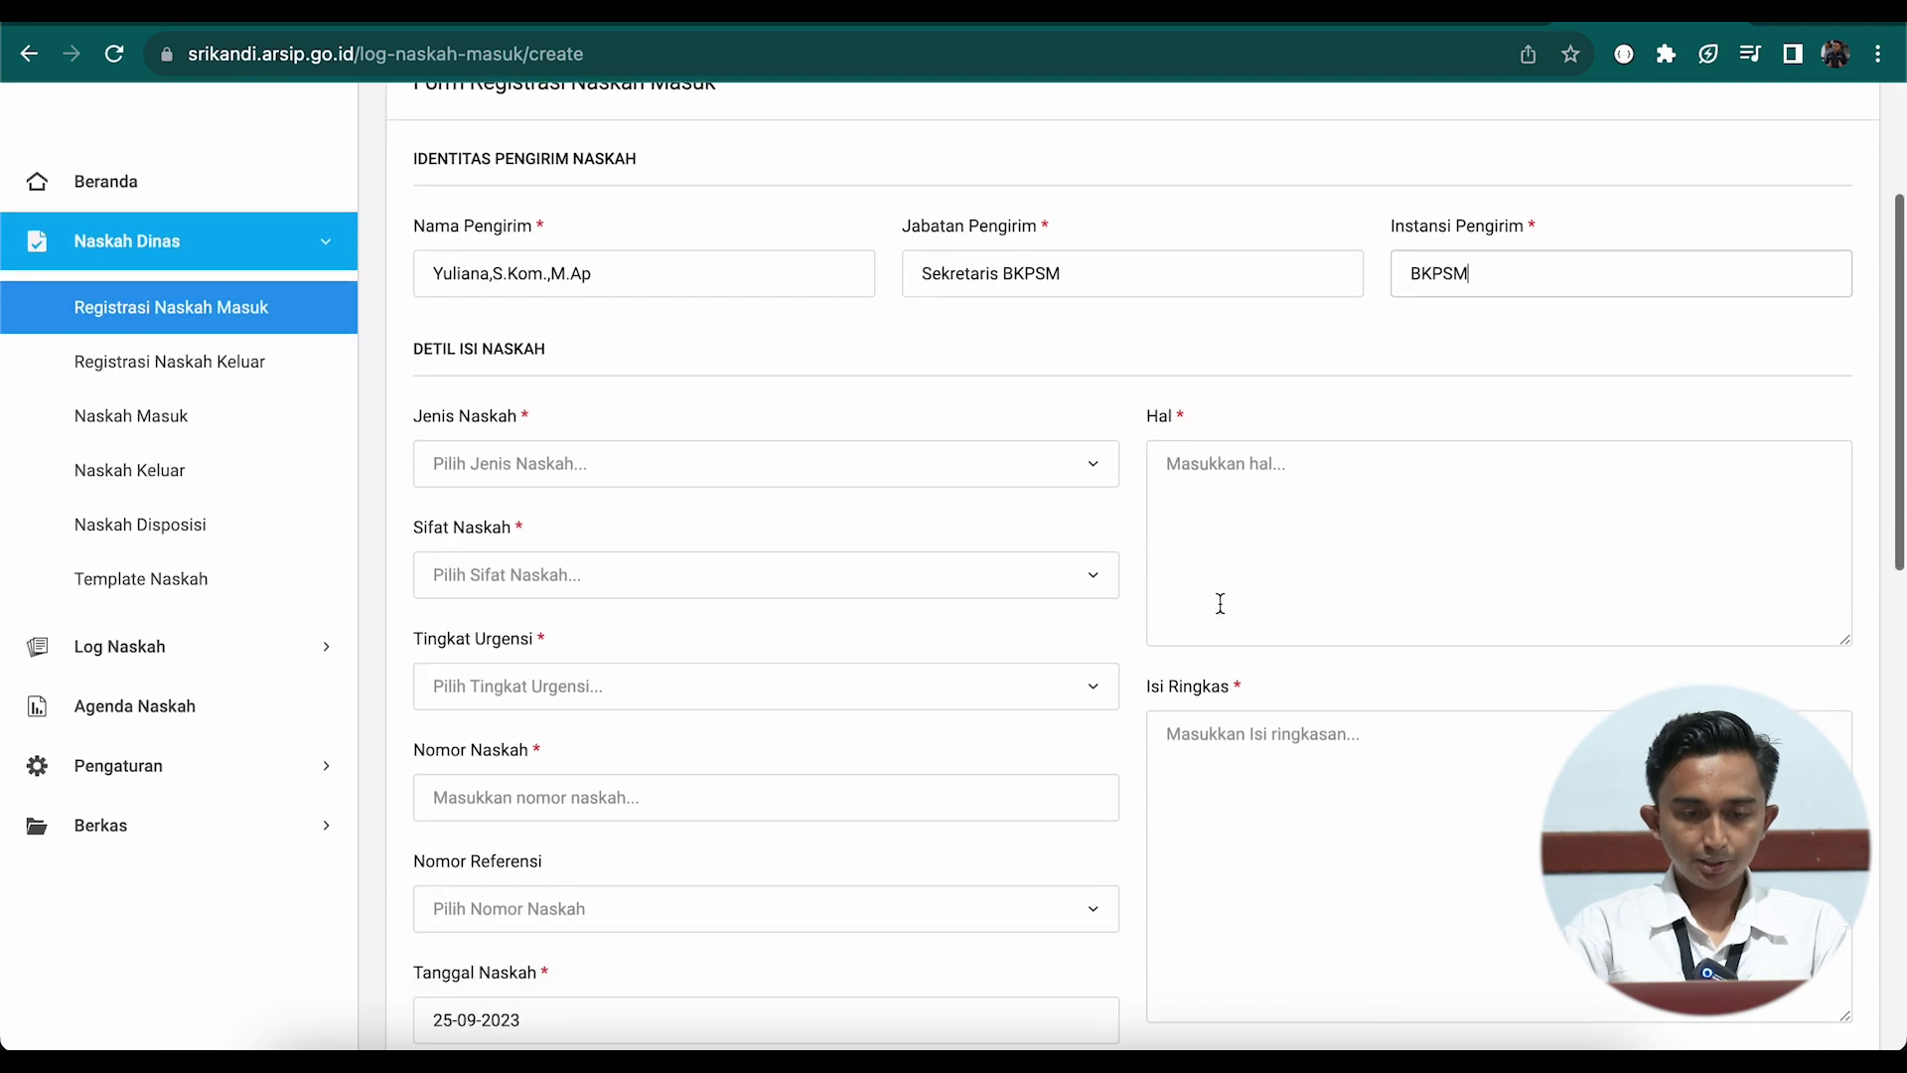
pyautogui.click(1052, 474)
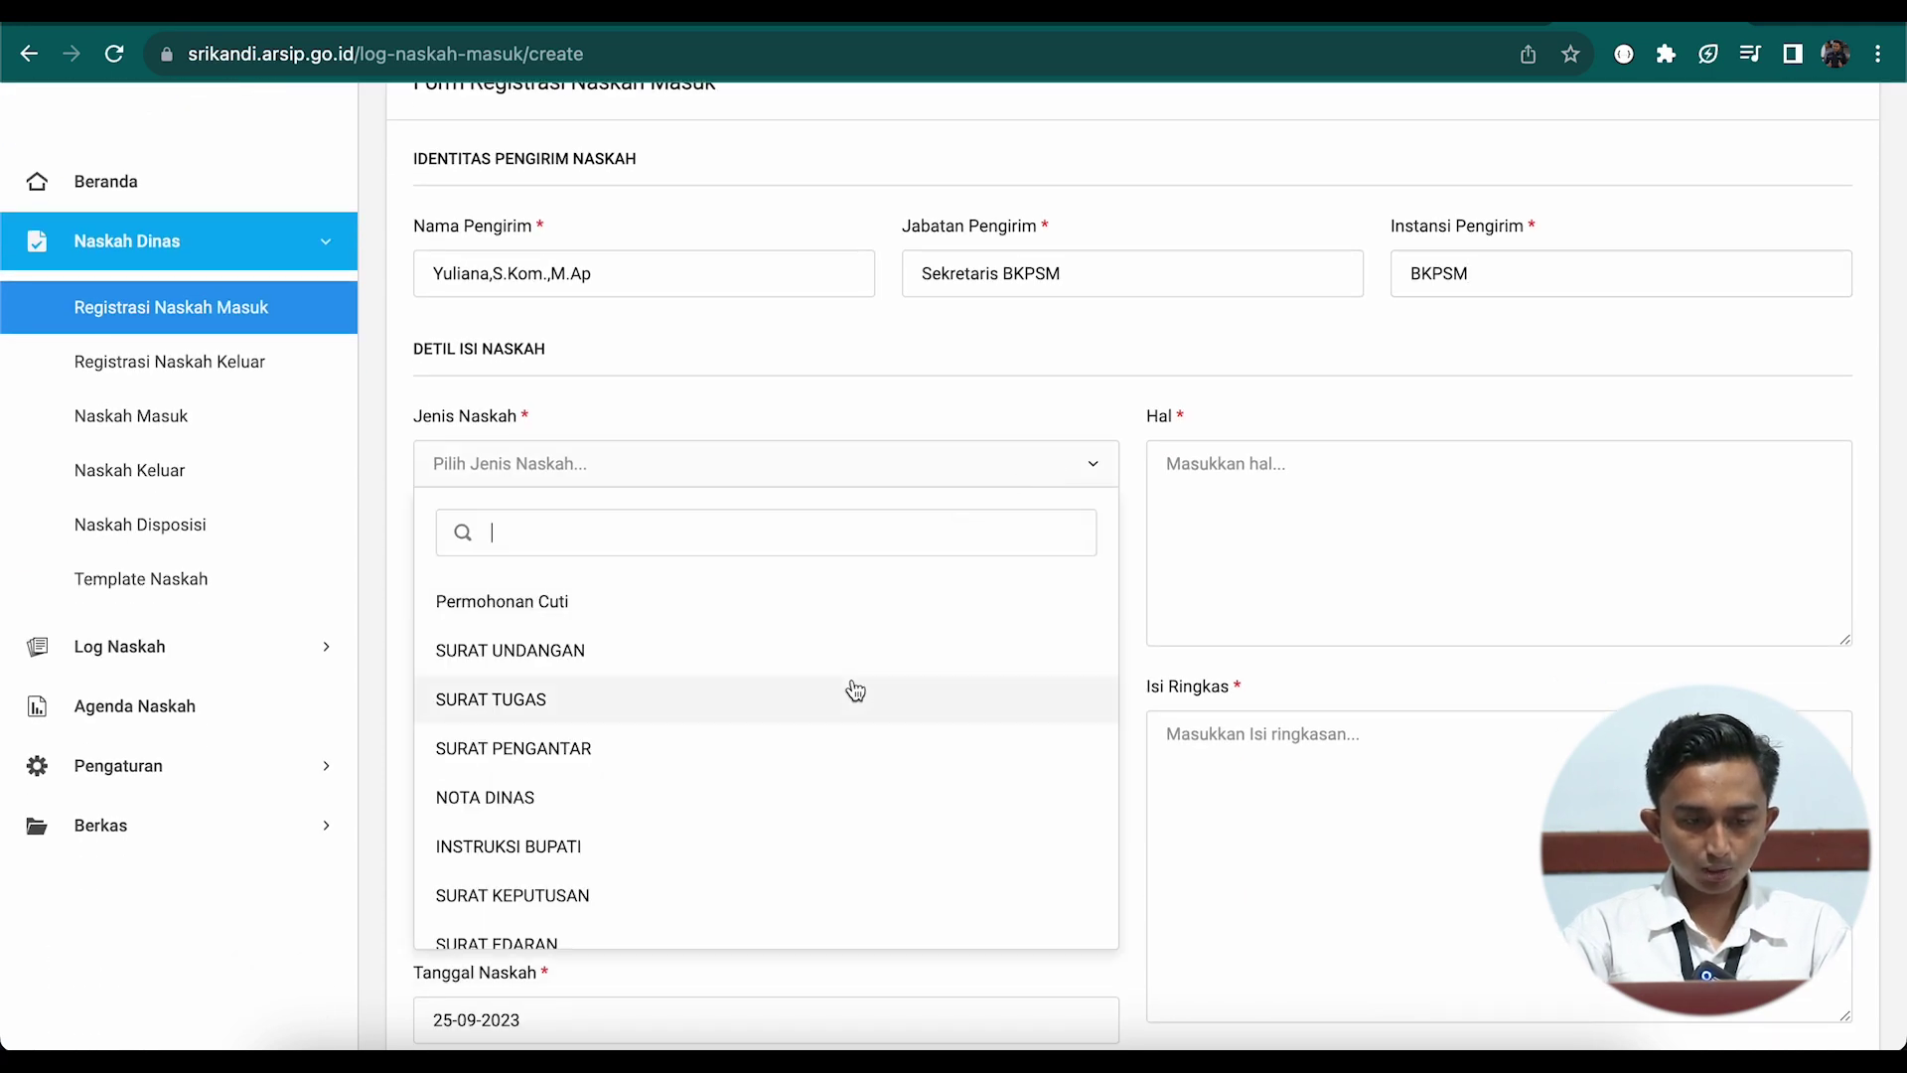
pyautogui.scroll(-3, 853, 689)
pyautogui.scroll(3, 856, 689)
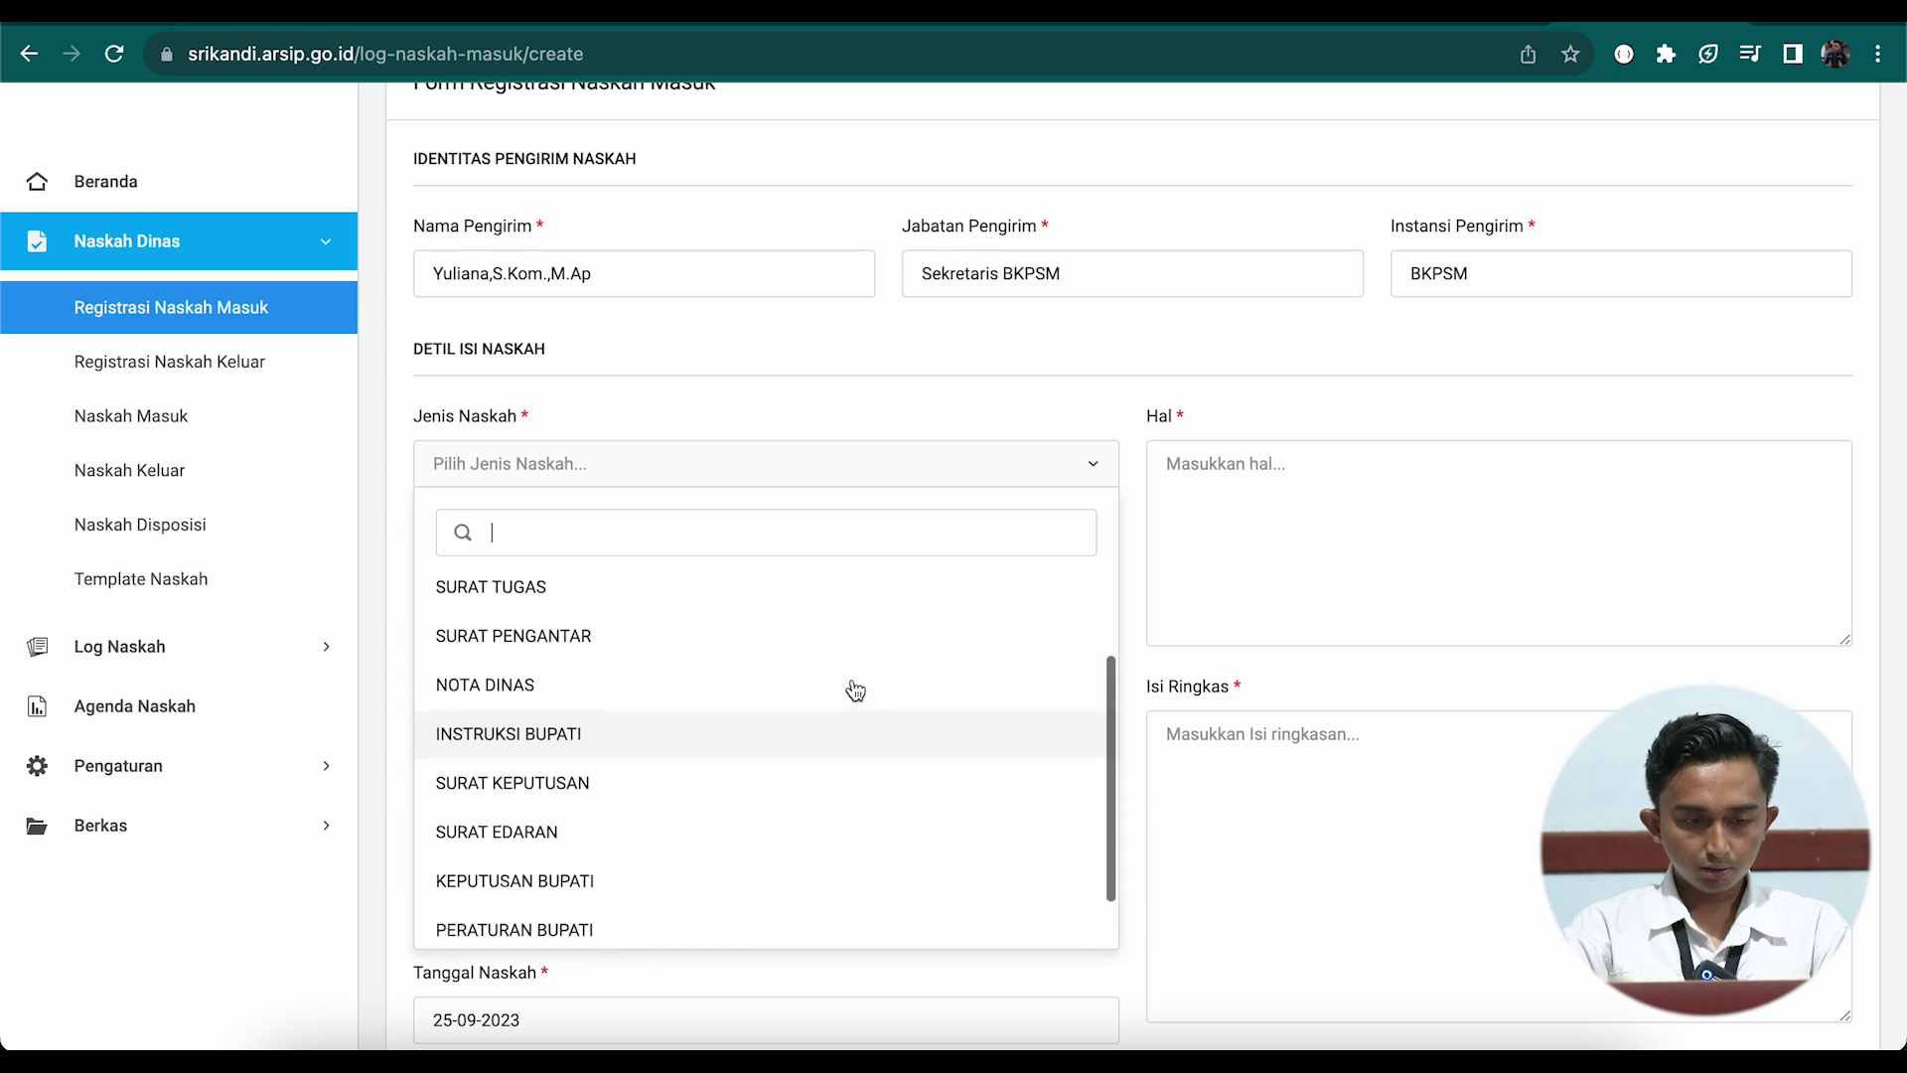
pyautogui.scroll(-5, 855, 689)
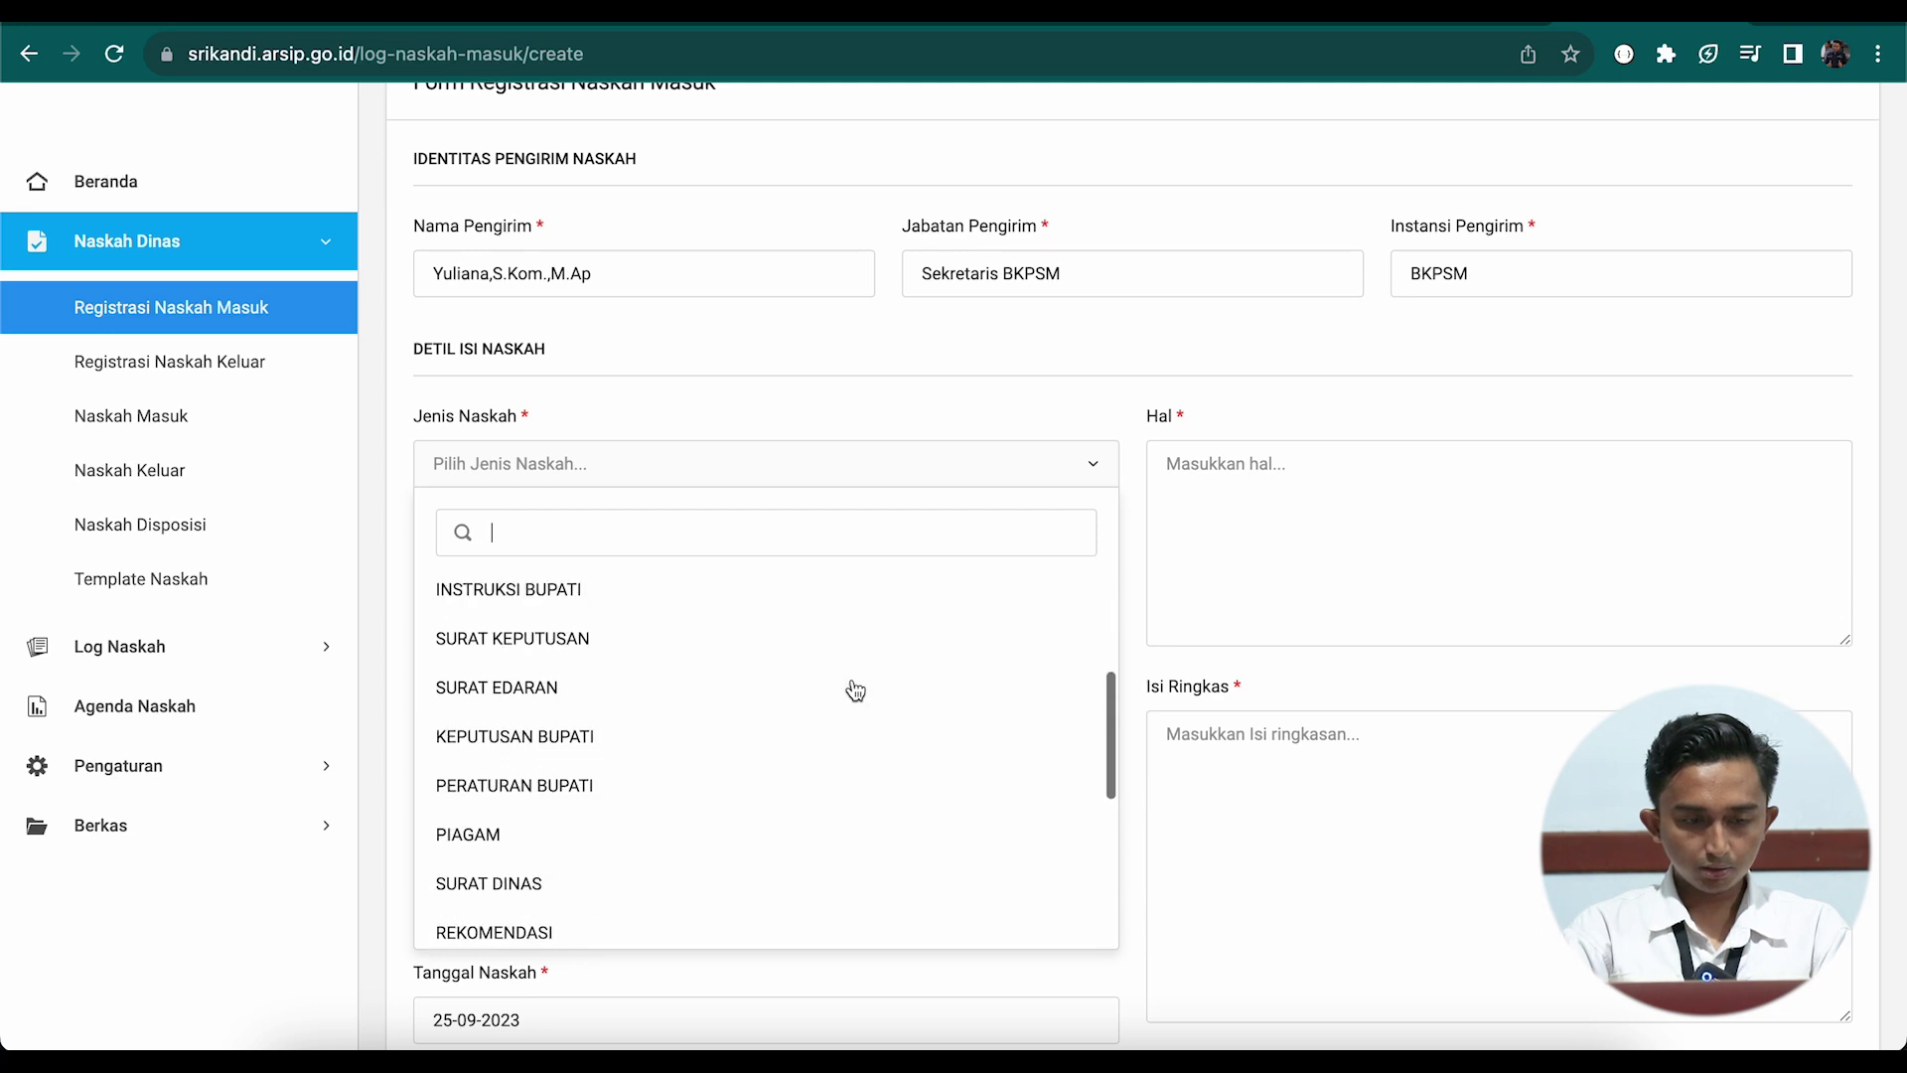
pyautogui.scroll(-4, 853, 689)
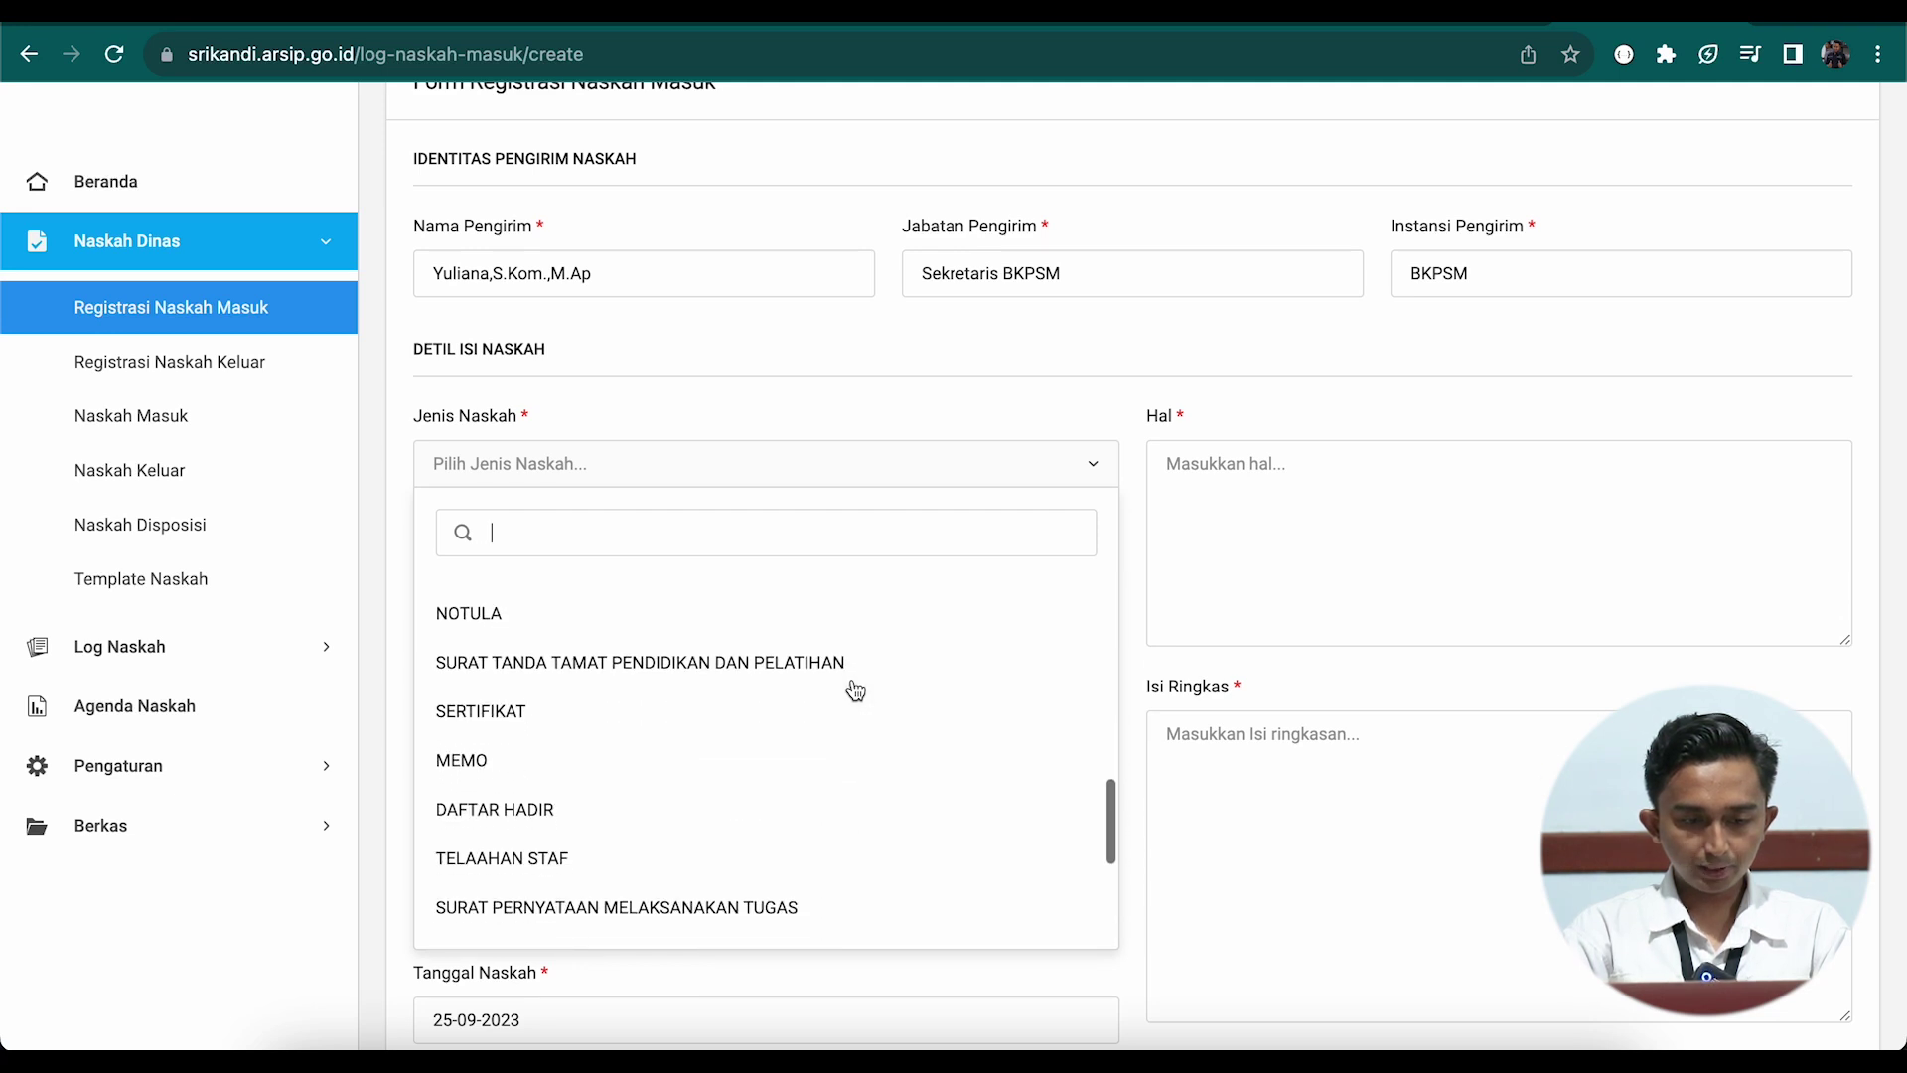
pyautogui.click(680, 763)
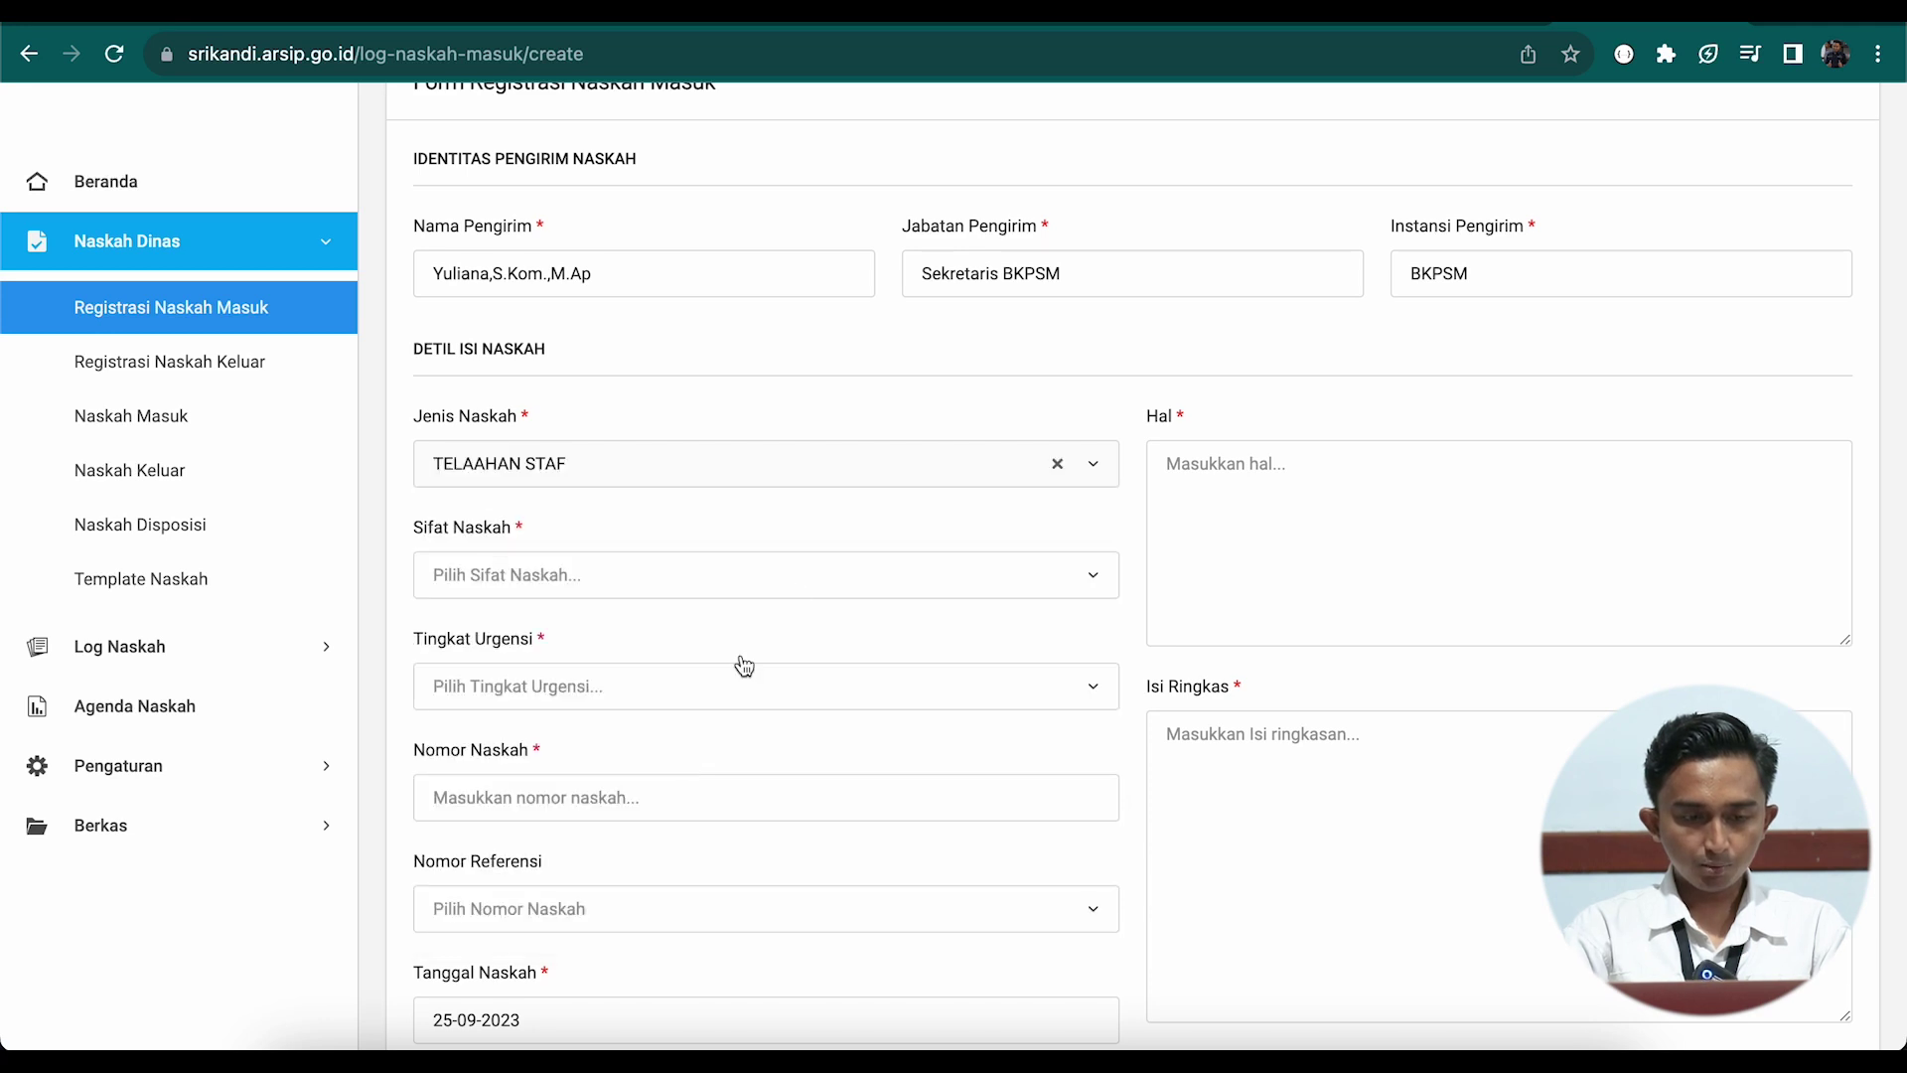
# - Set both the Sifat Naskah and the Tingkat Urgensi to BIASA
pyautogui.click(806, 584)
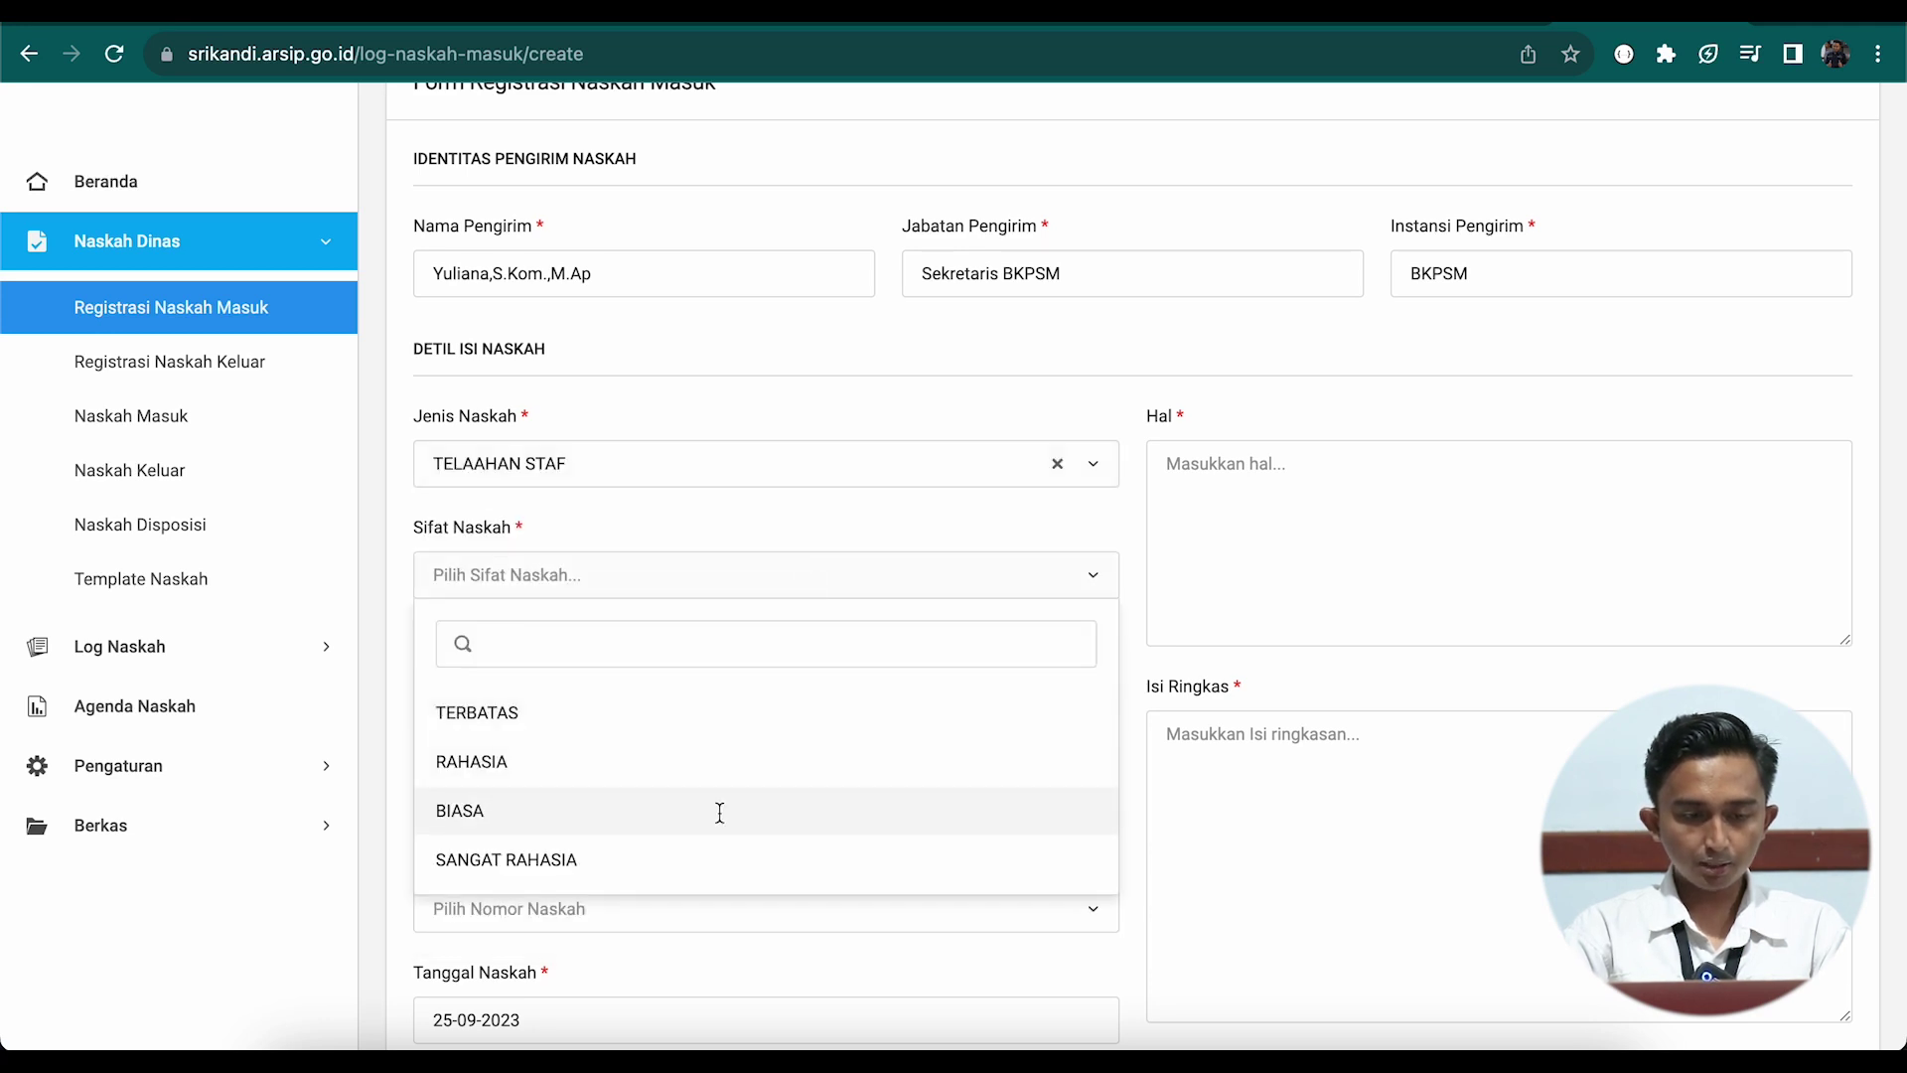
pyautogui.click(720, 808)
pyautogui.scroll(-1, 719, 808)
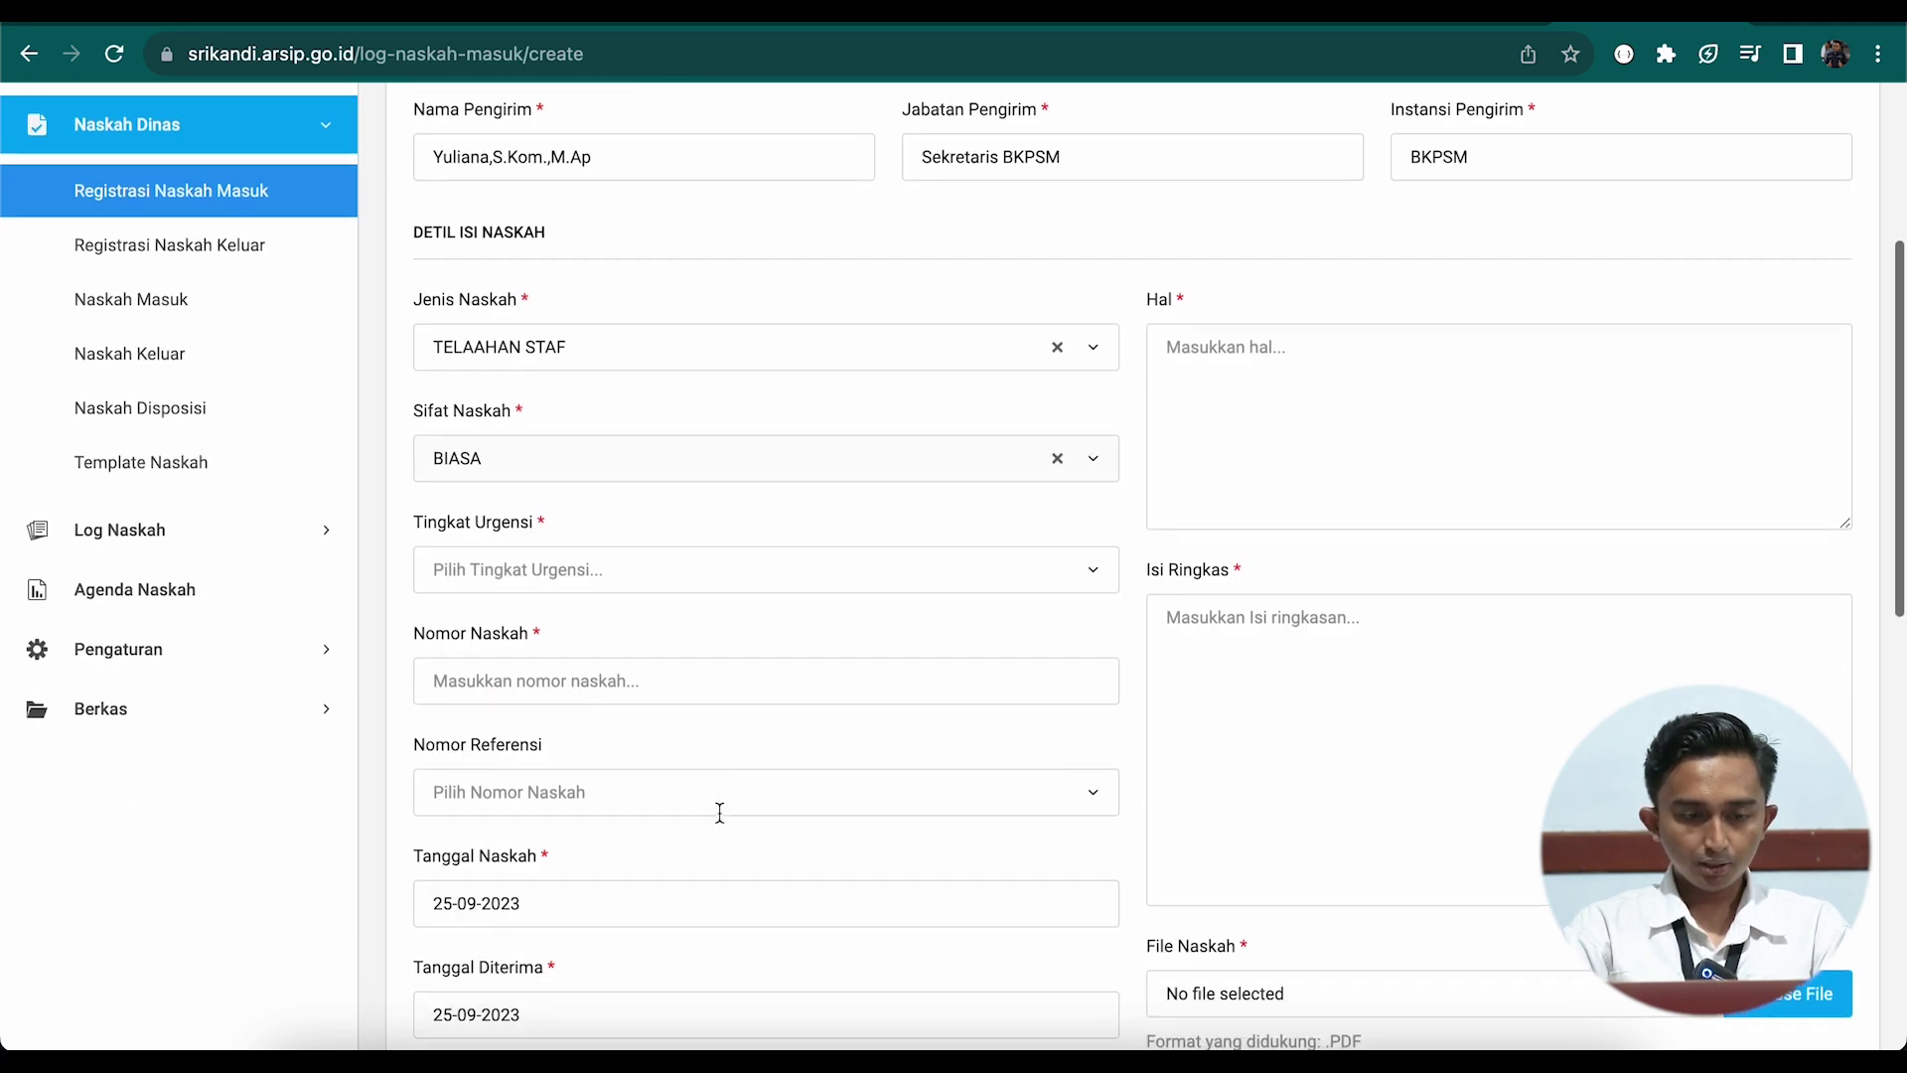
pyautogui.click(810, 590)
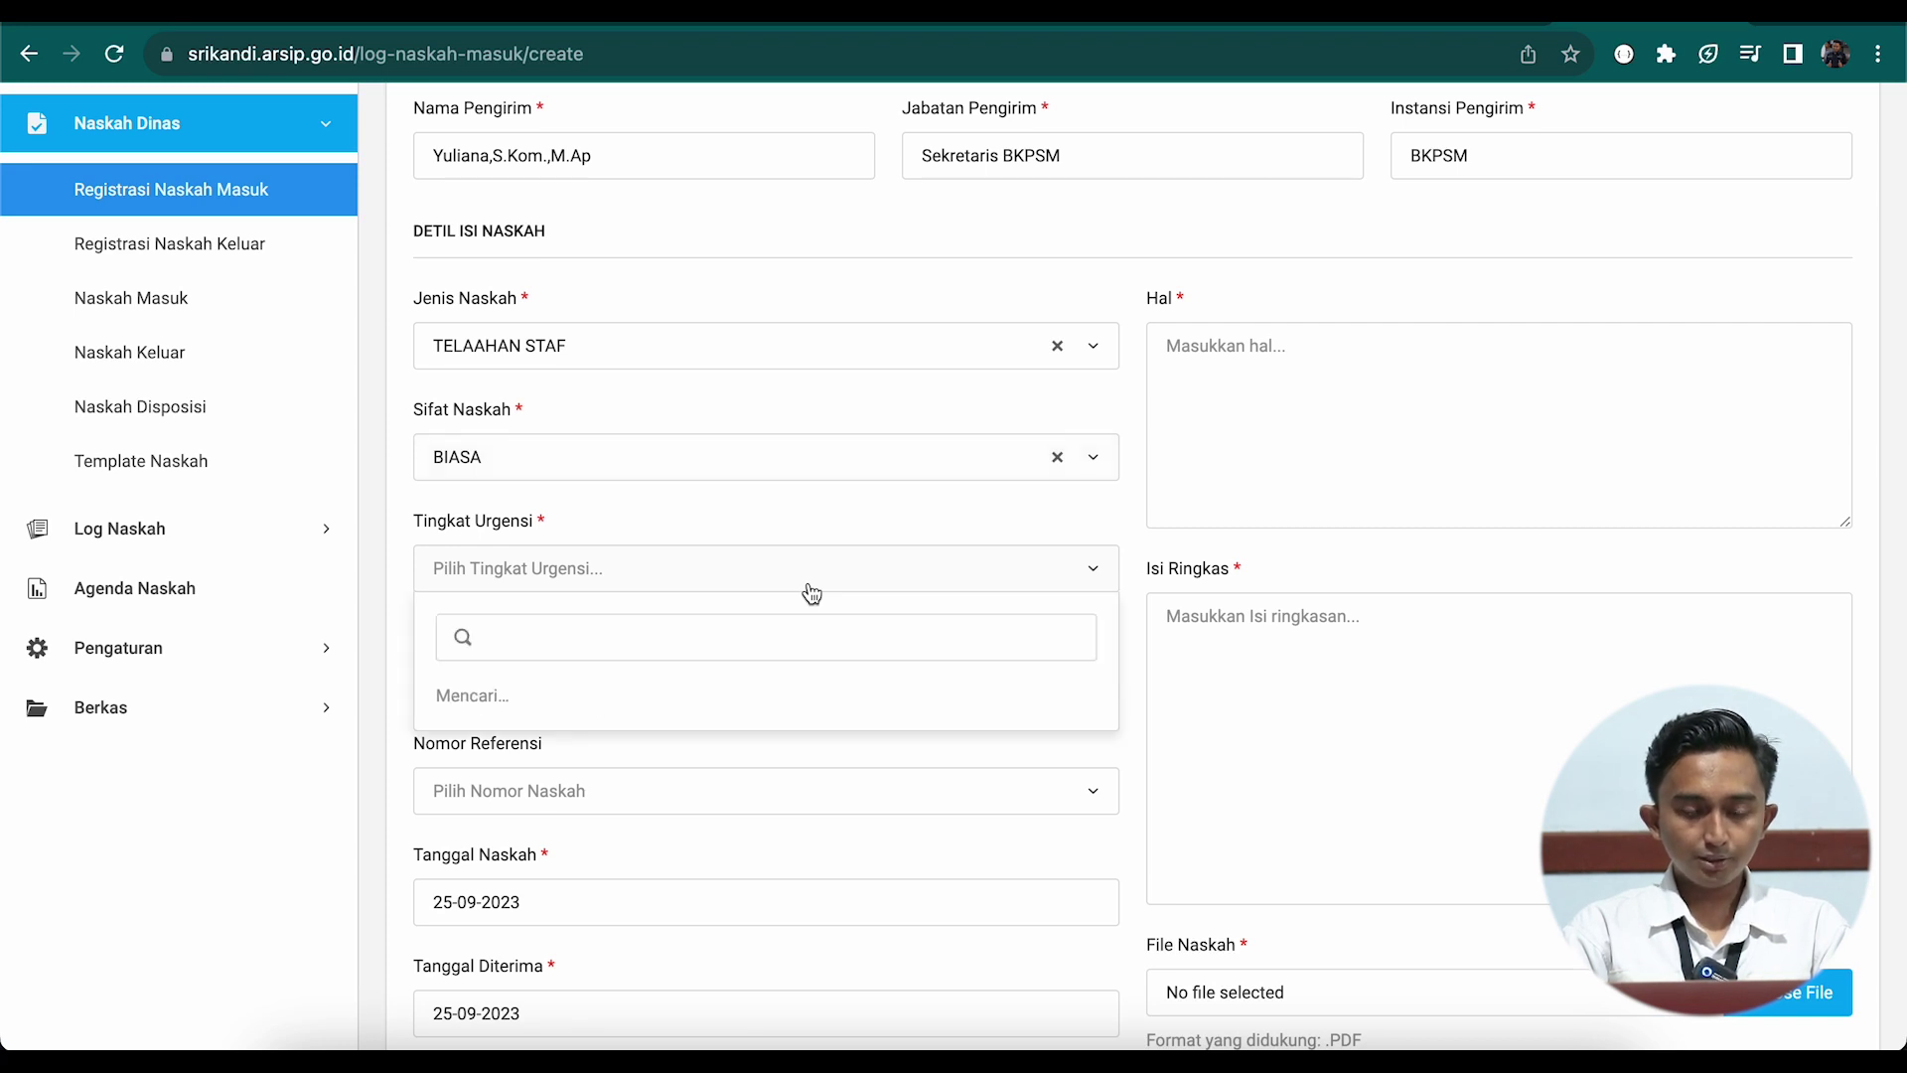
pyautogui.click(776, 715)
pyautogui.click(797, 677)
# - Check the open letter for a document number and enter "-" as the Nomor Naskah in the form
pyautogui.press('super+Tab')
pyautogui.scroll(15, 797, 677)
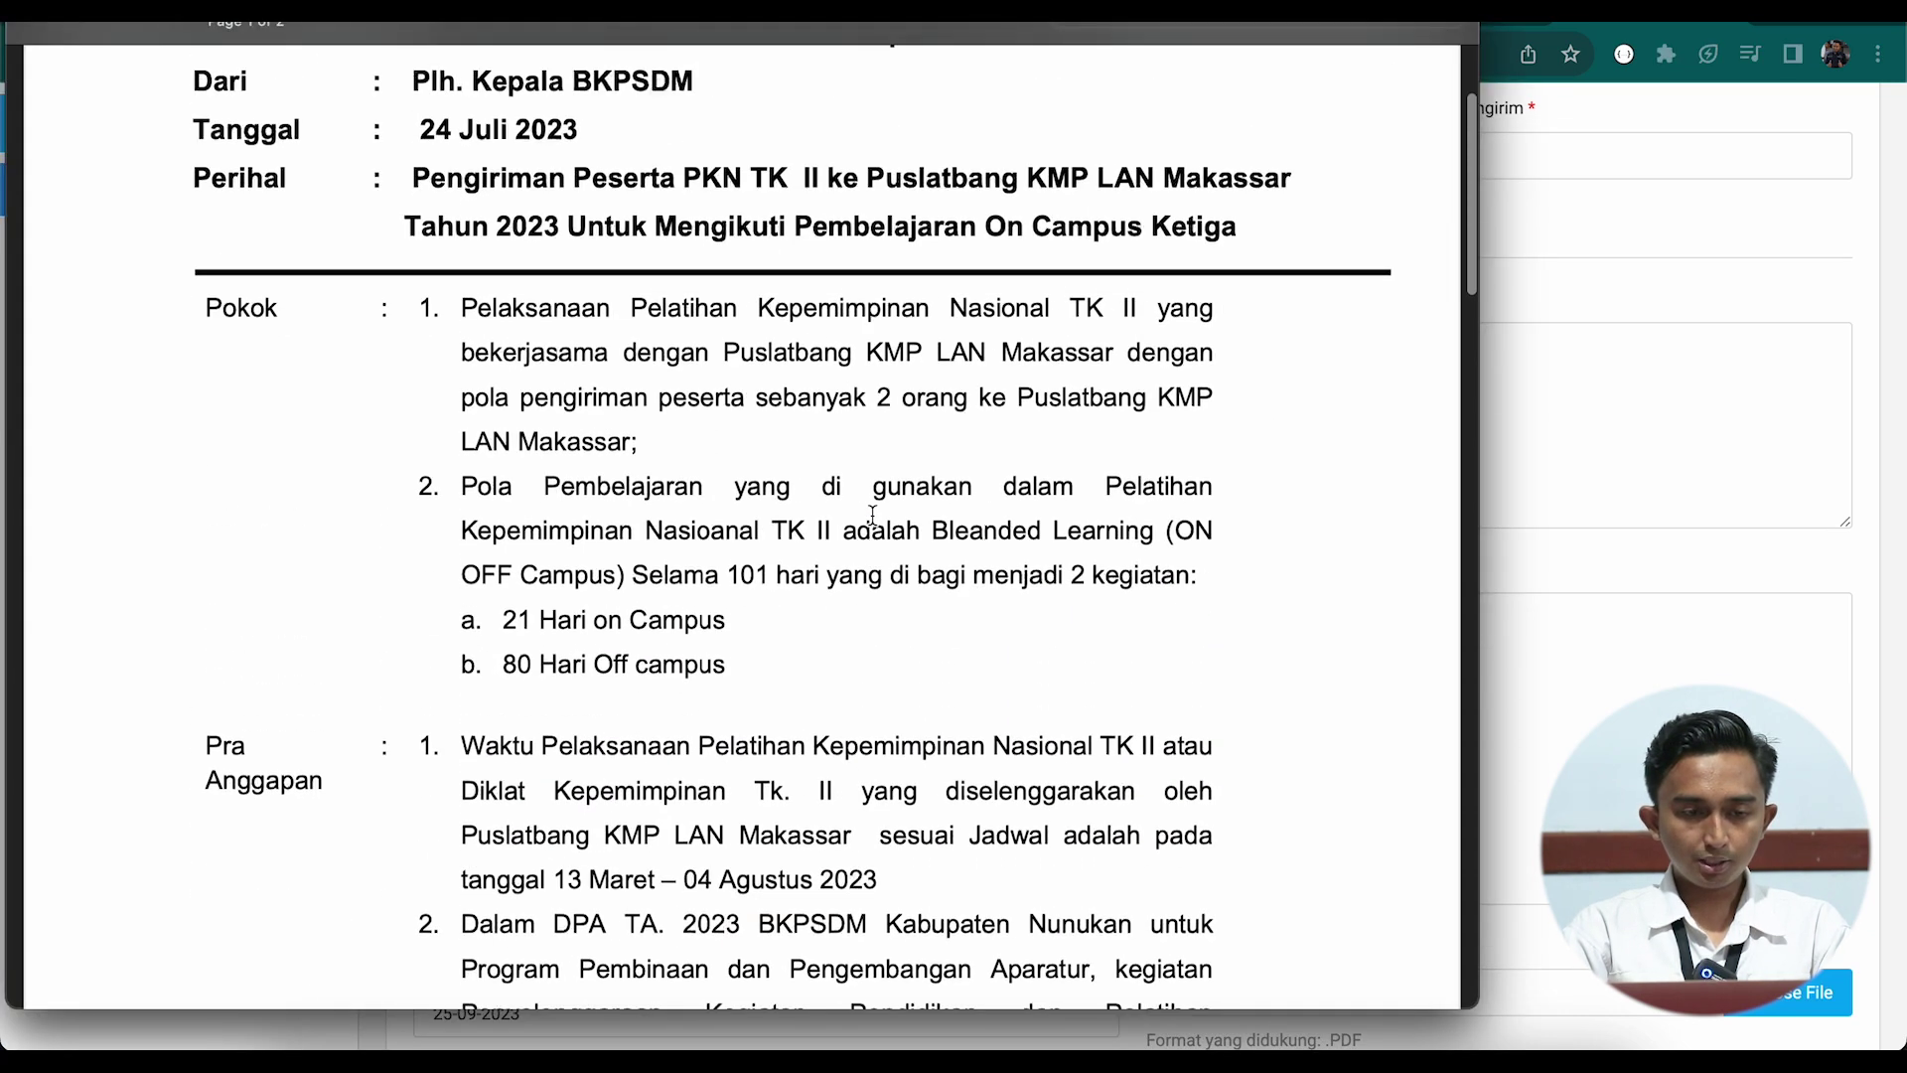
pyautogui.scroll(4, 872, 514)
pyautogui.press('super+Tab')
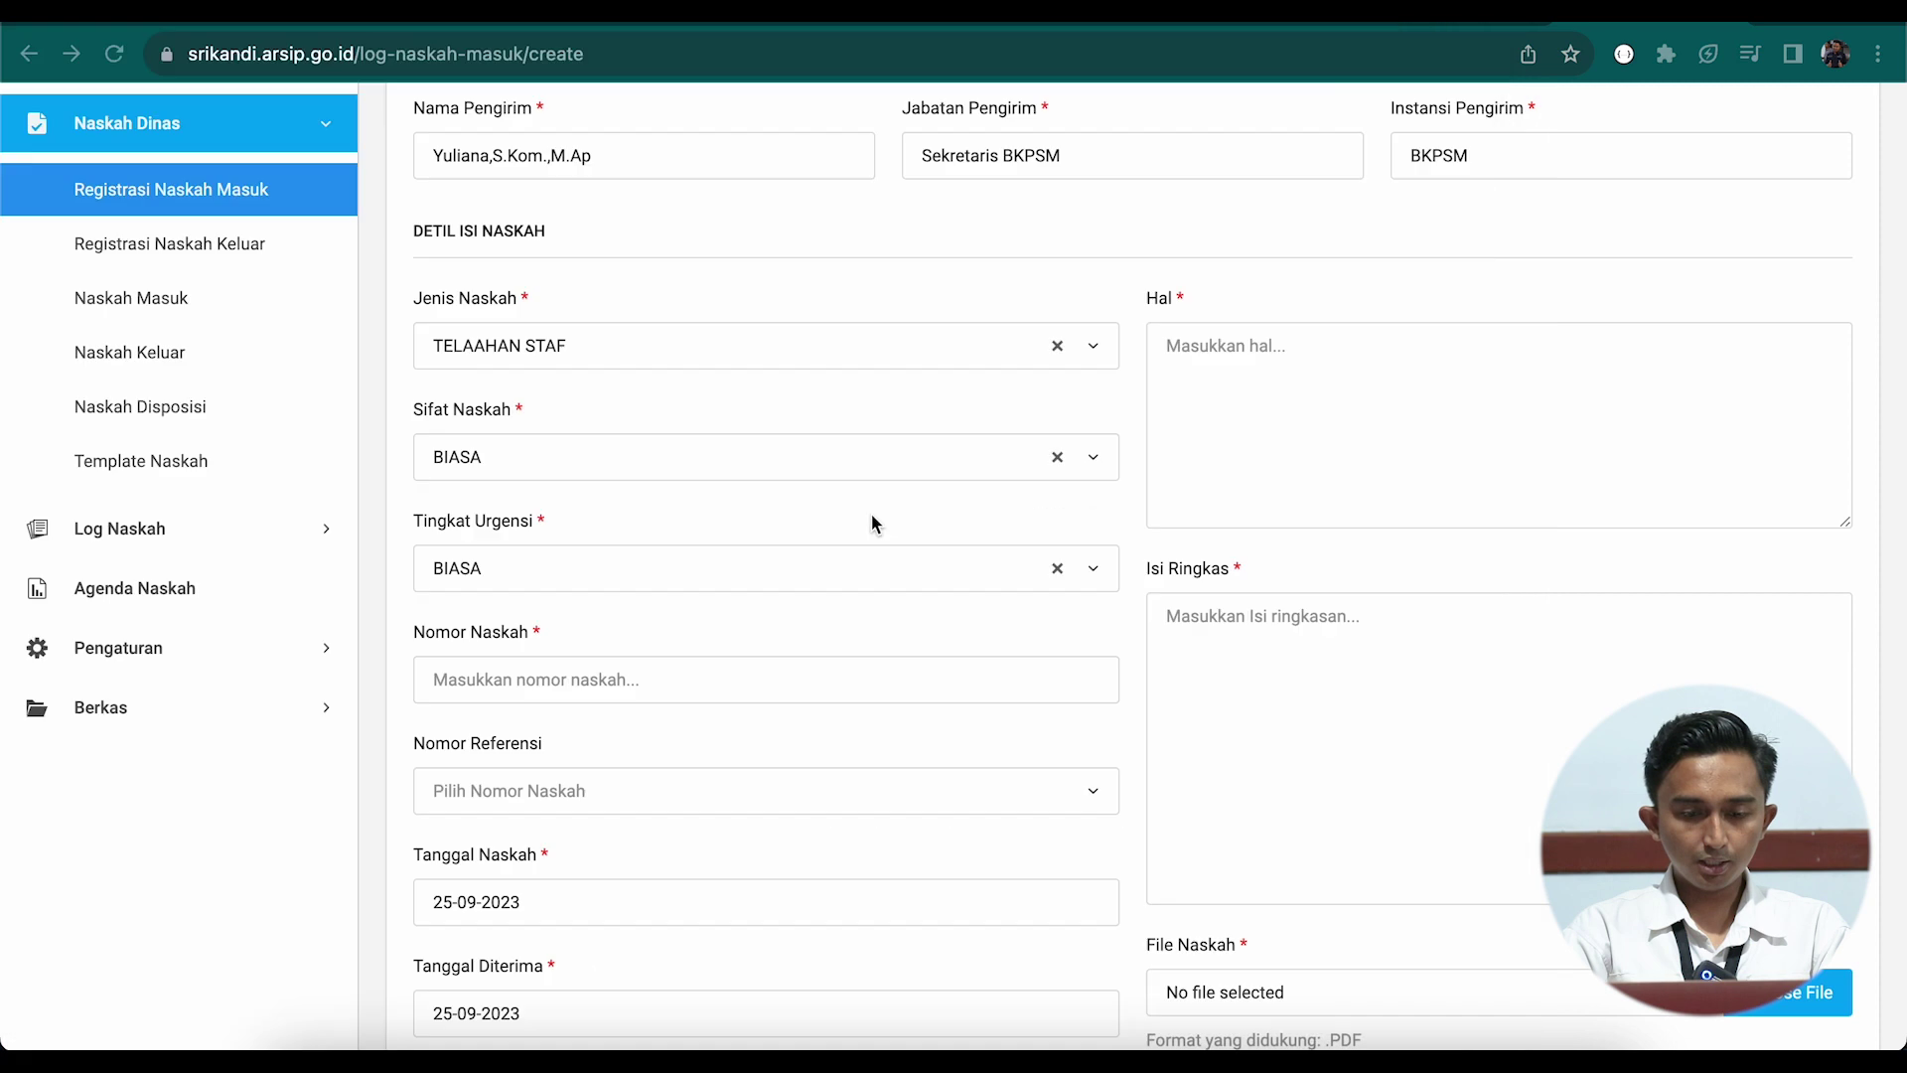
pyautogui.click(806, 679)
pyautogui.write('-')
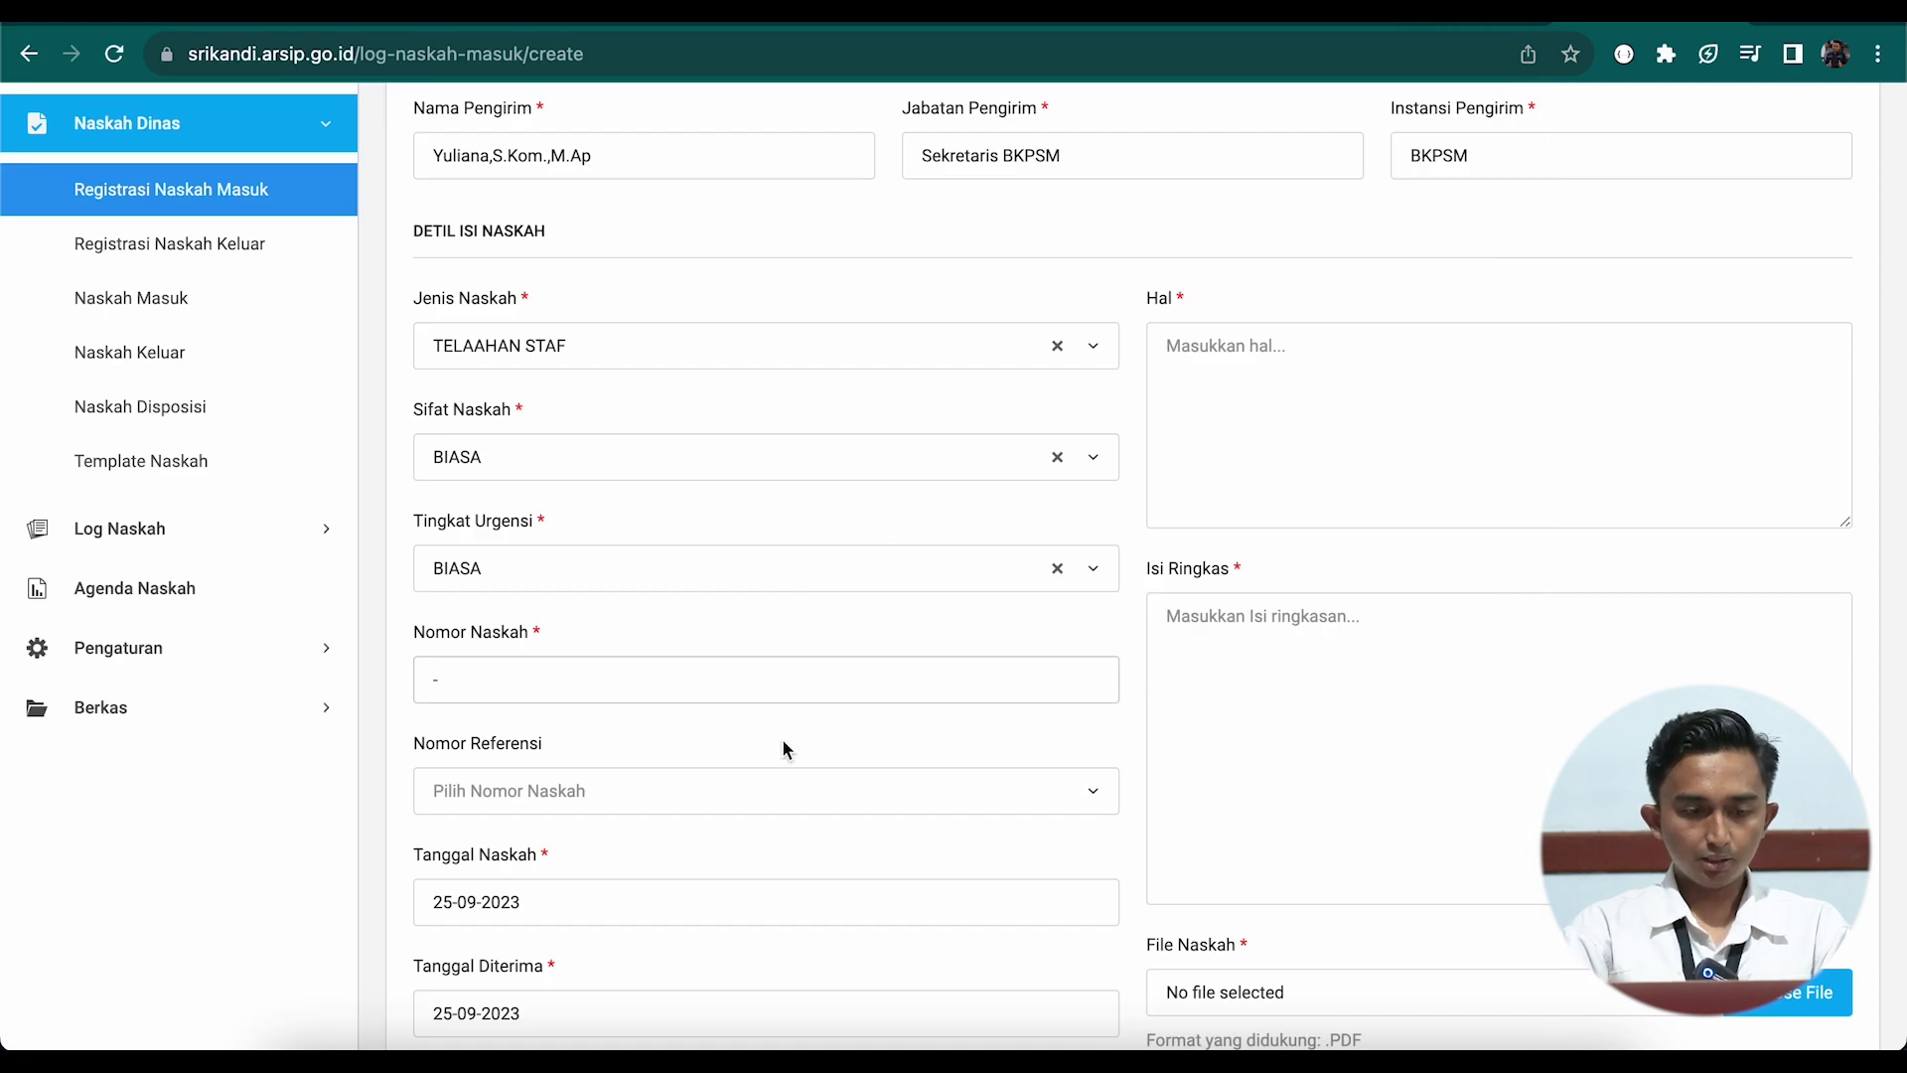
# - Enter "TELAHAAN STAF PENGIRIMAN PESERTA PKN" as the Hal, consulting the Perihal in the open letter
pyautogui.scroll(-1, 784, 743)
pyautogui.scroll(-2, 785, 743)
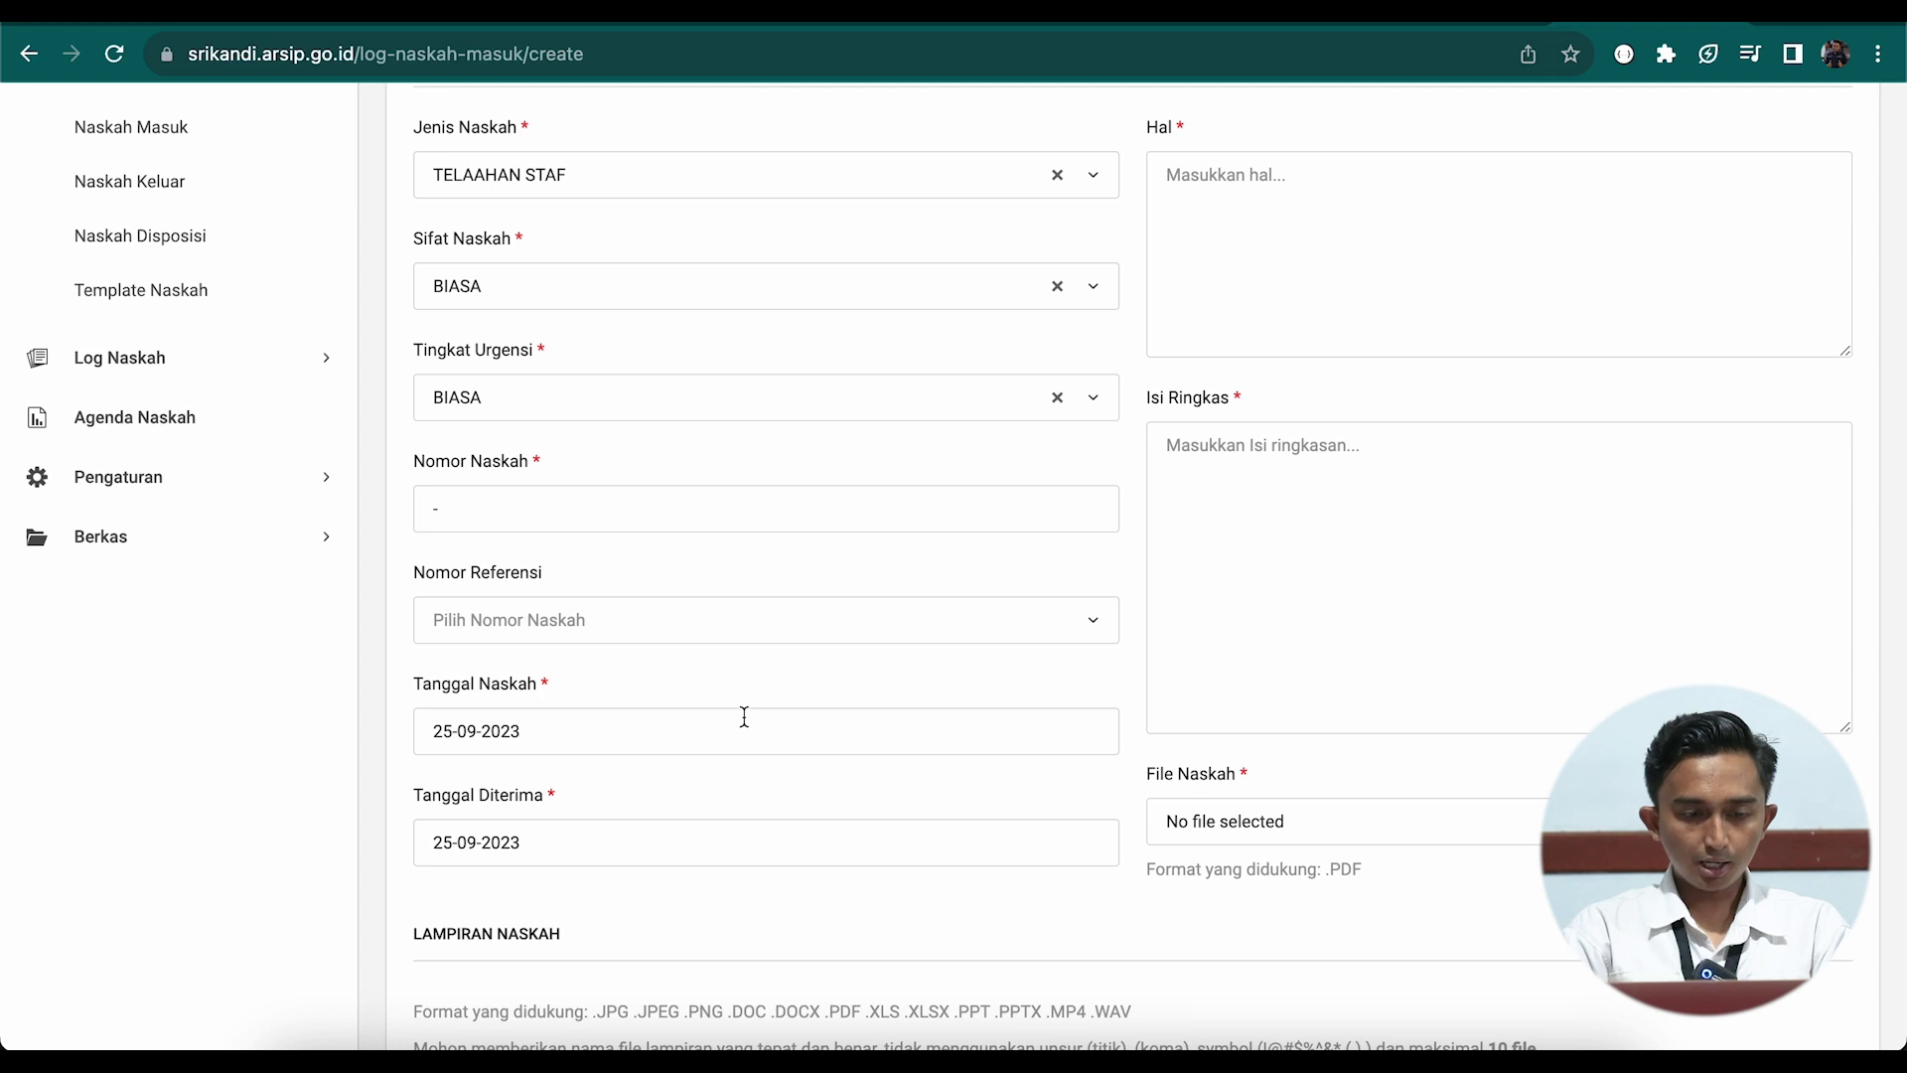
pyautogui.scroll(-1, 744, 716)
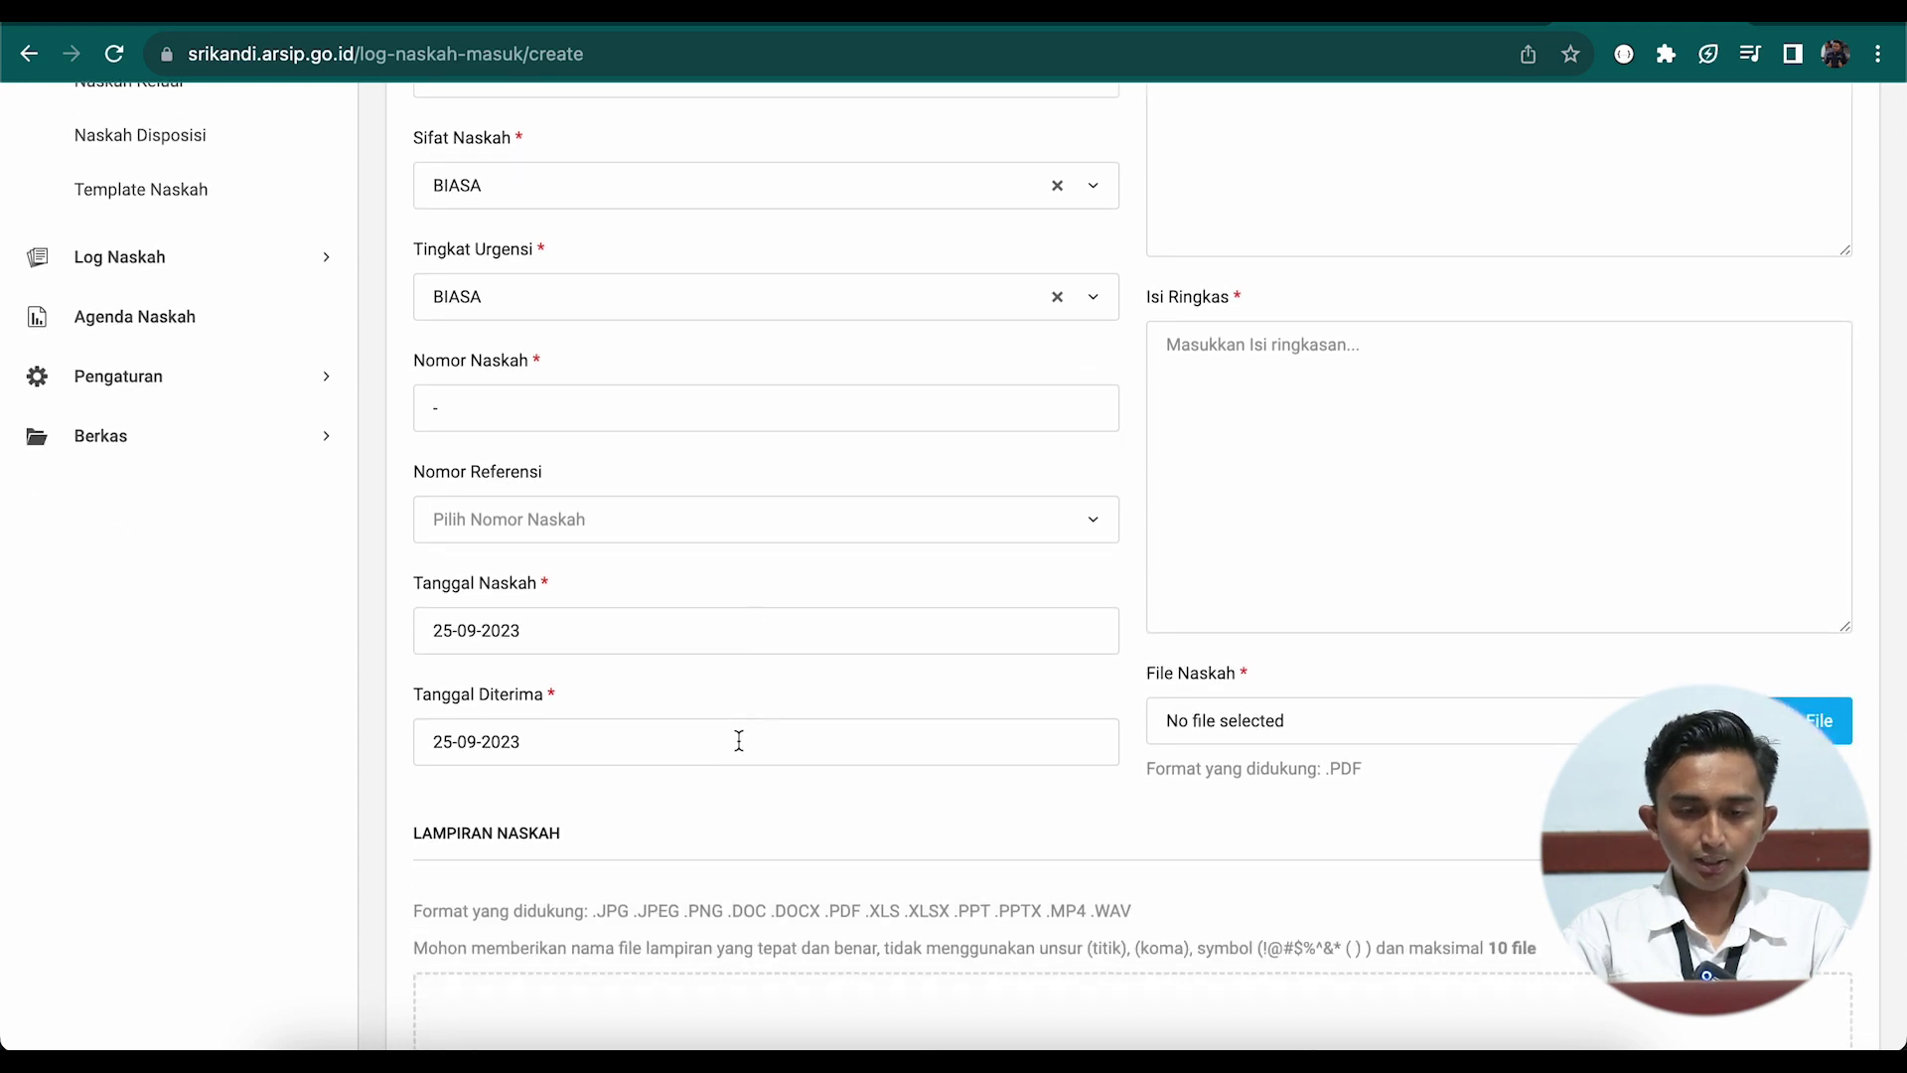
pyautogui.scroll(5, 736, 741)
pyautogui.click(1367, 579)
pyautogui.scroll(-1, 1369, 581)
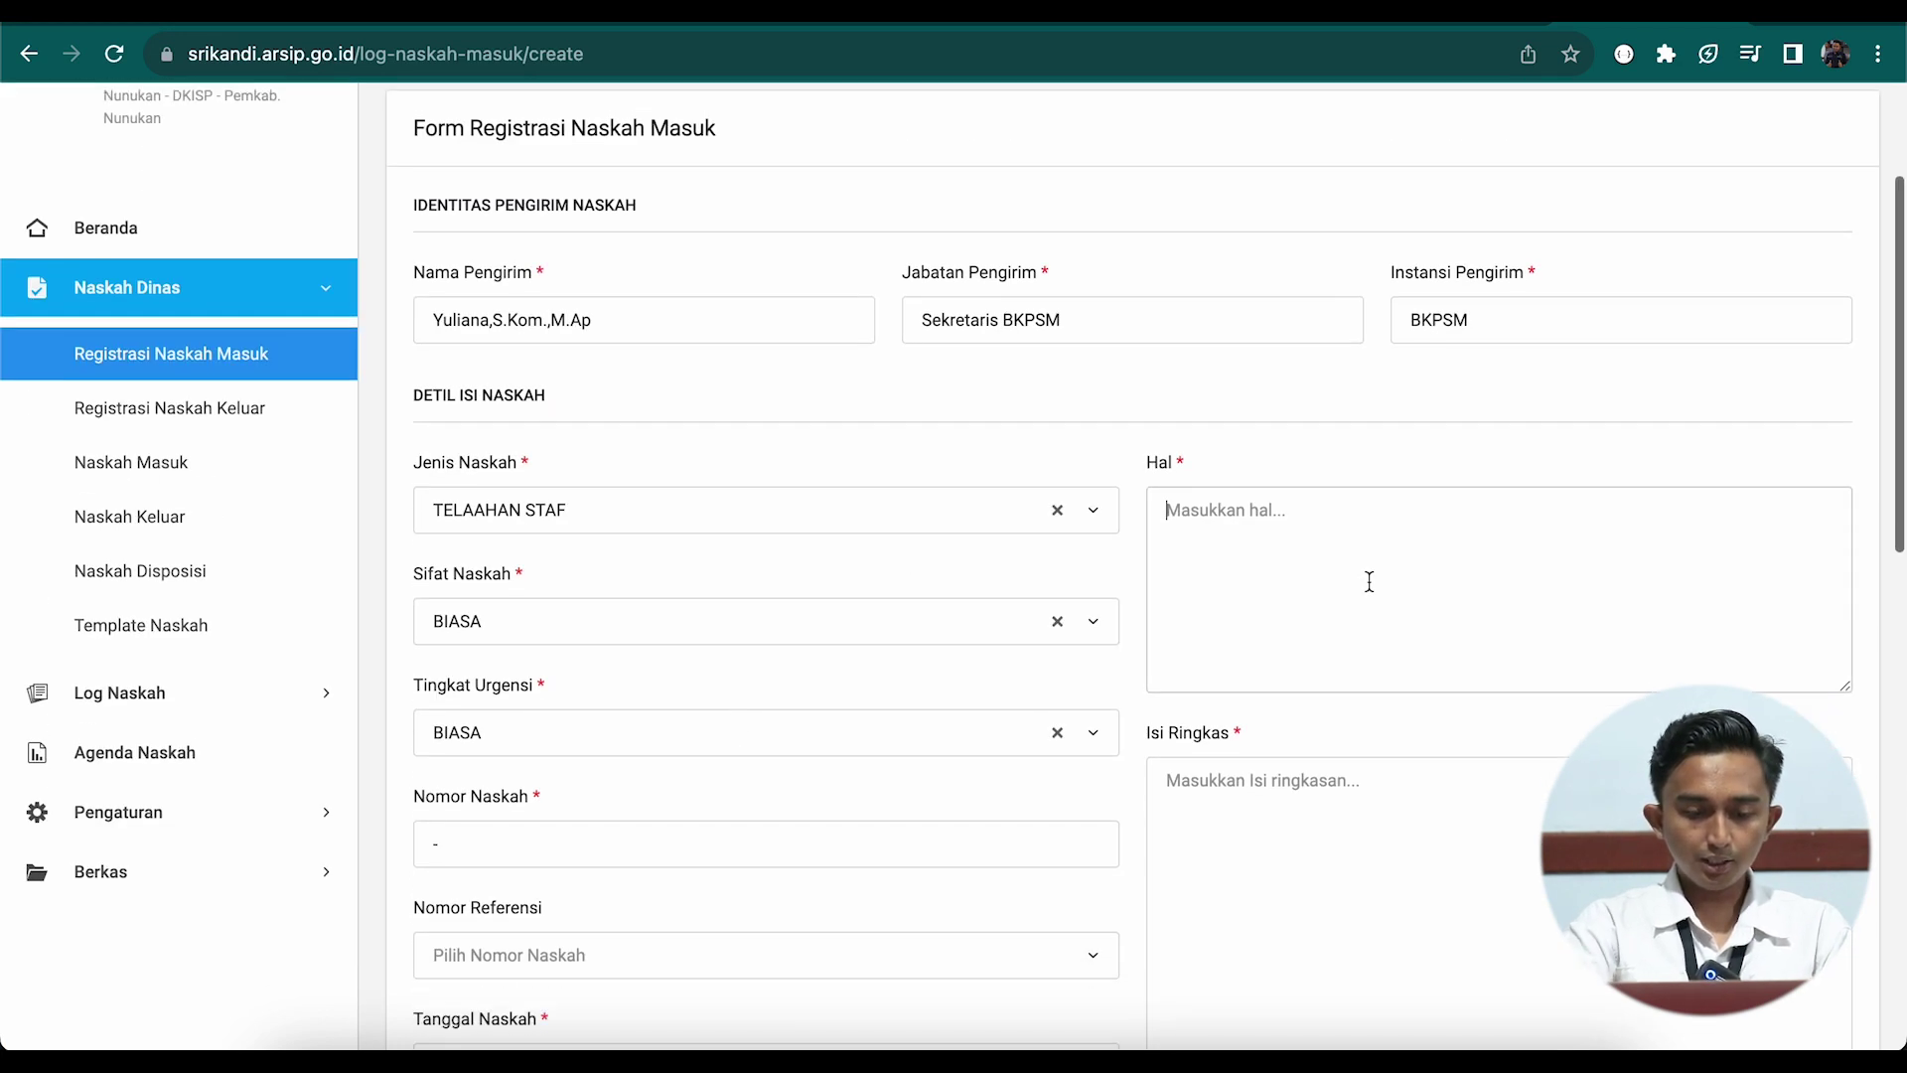
pyautogui.write('TELAHA')
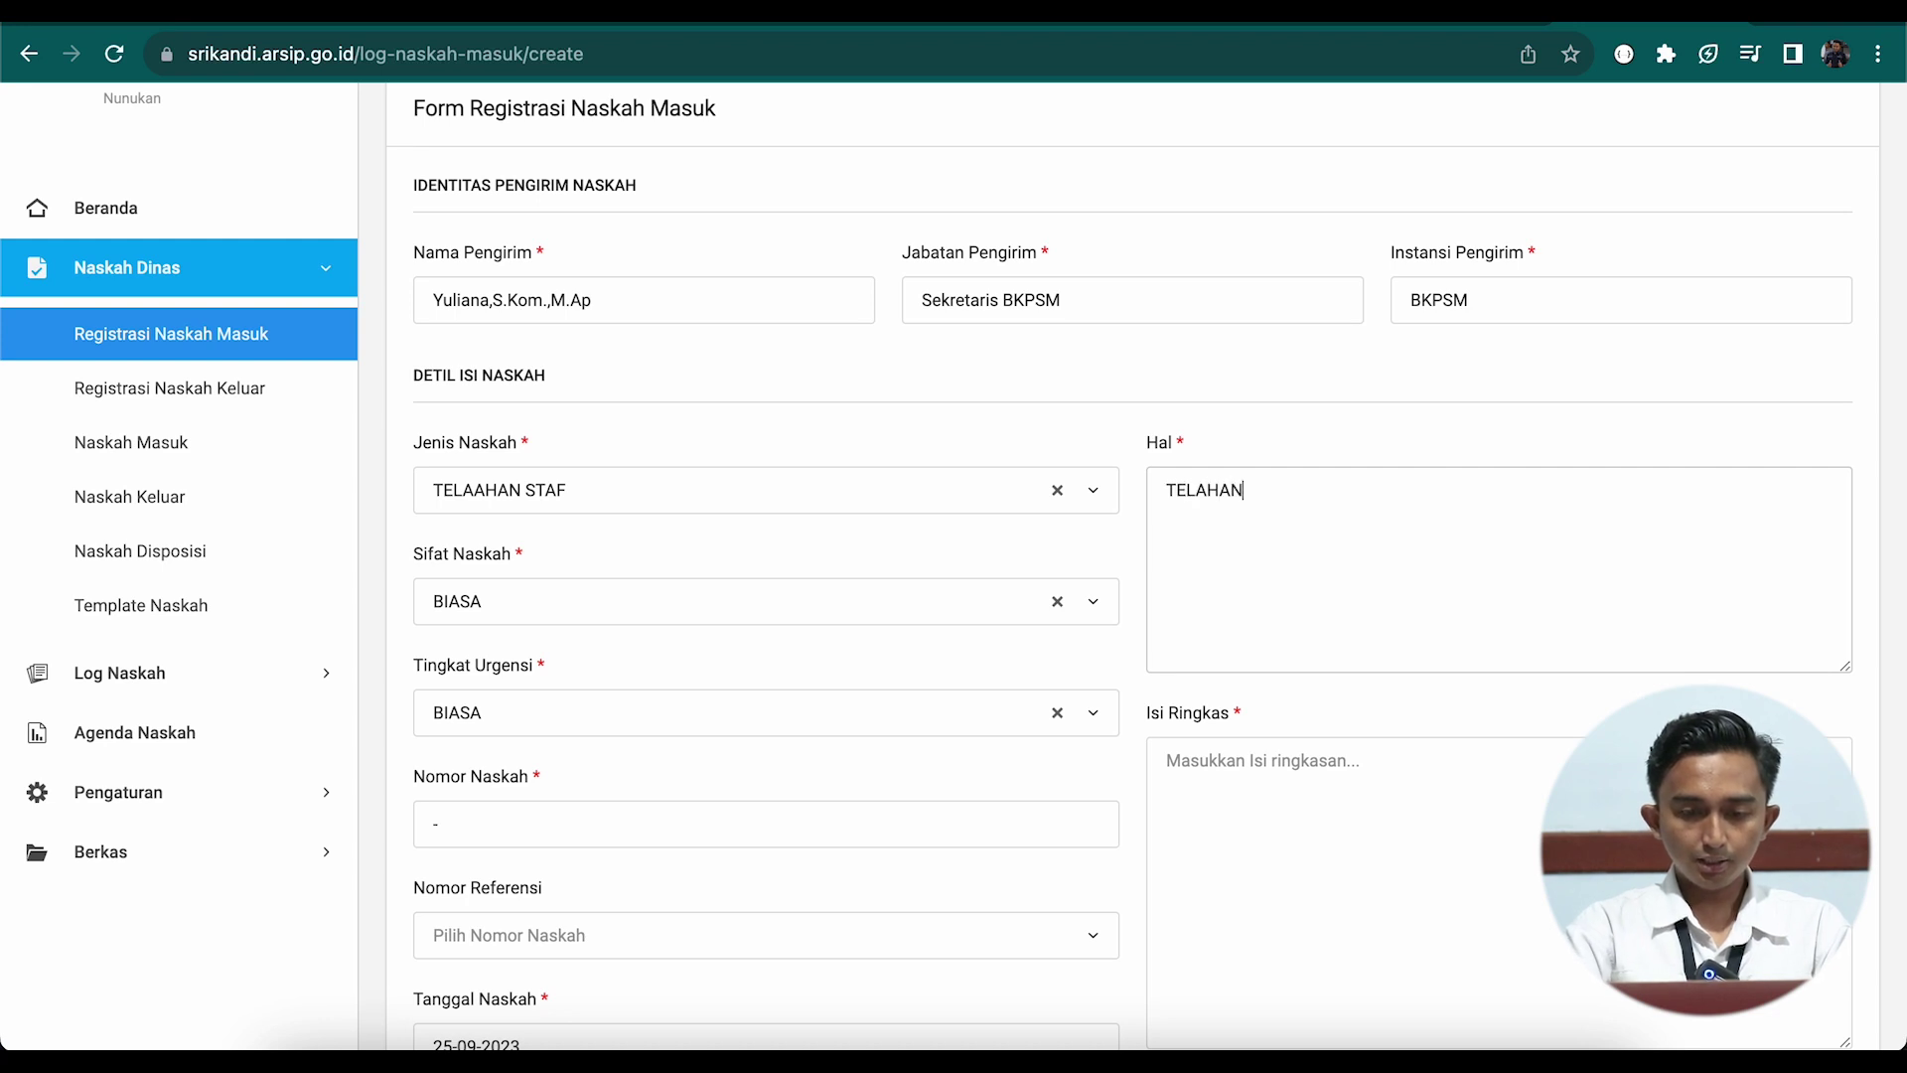
pyautogui.write('AN STAF')
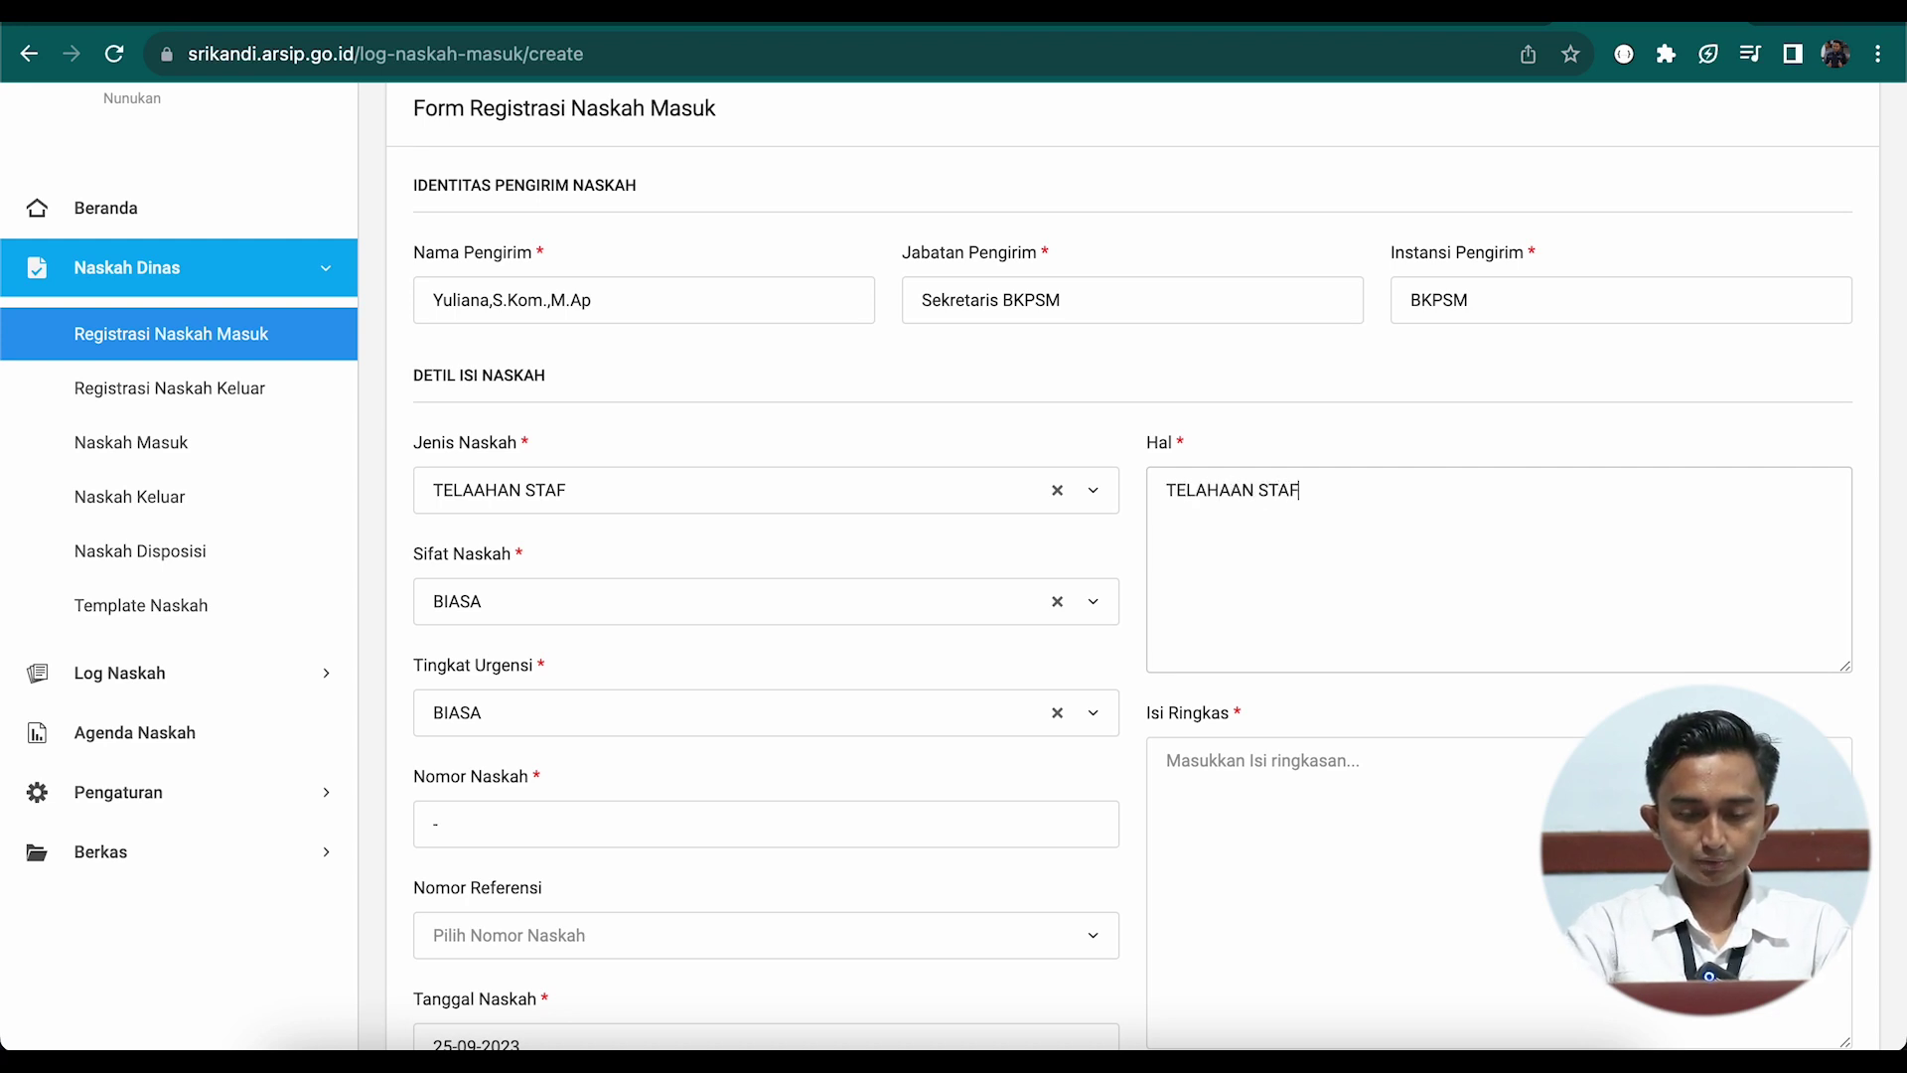
pyautogui.hotkey('alt', 'Tab')
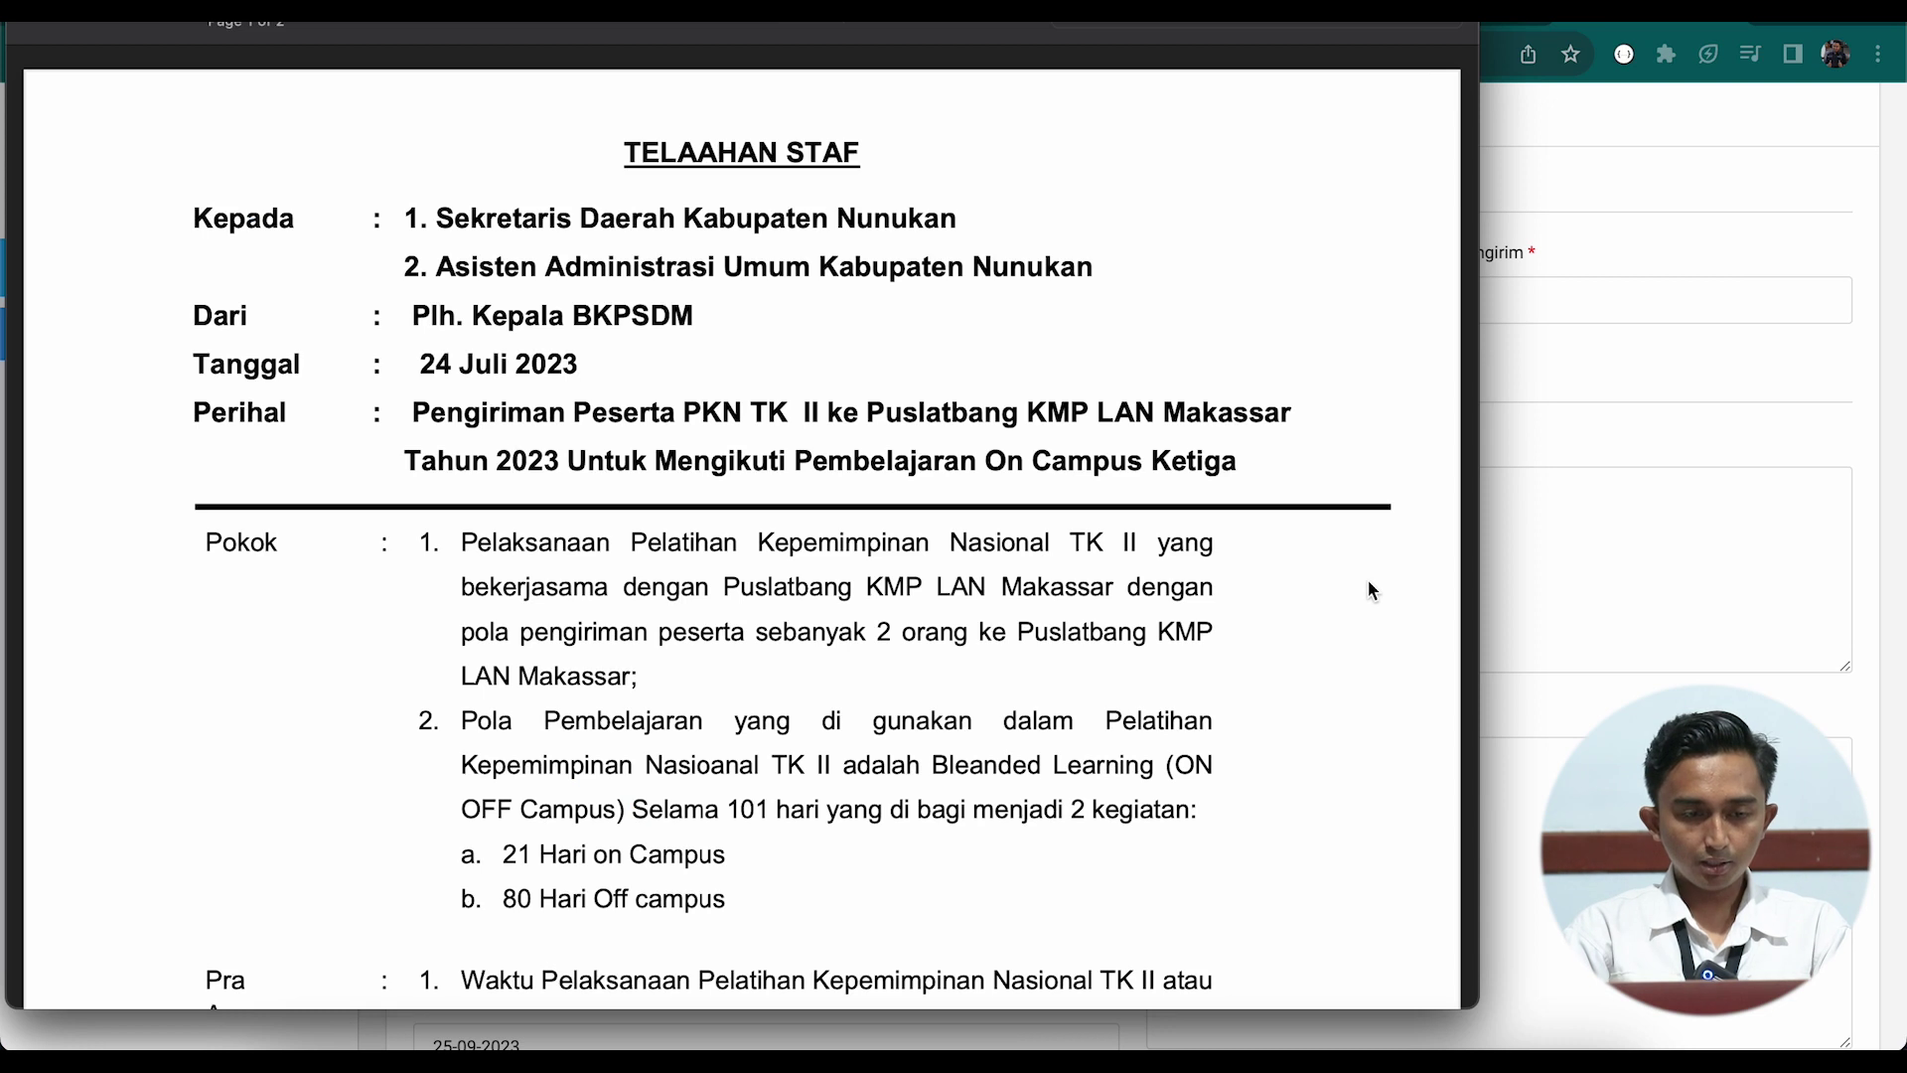
pyautogui.hotkey('alt', 'Tab')
pyautogui.write('PE')
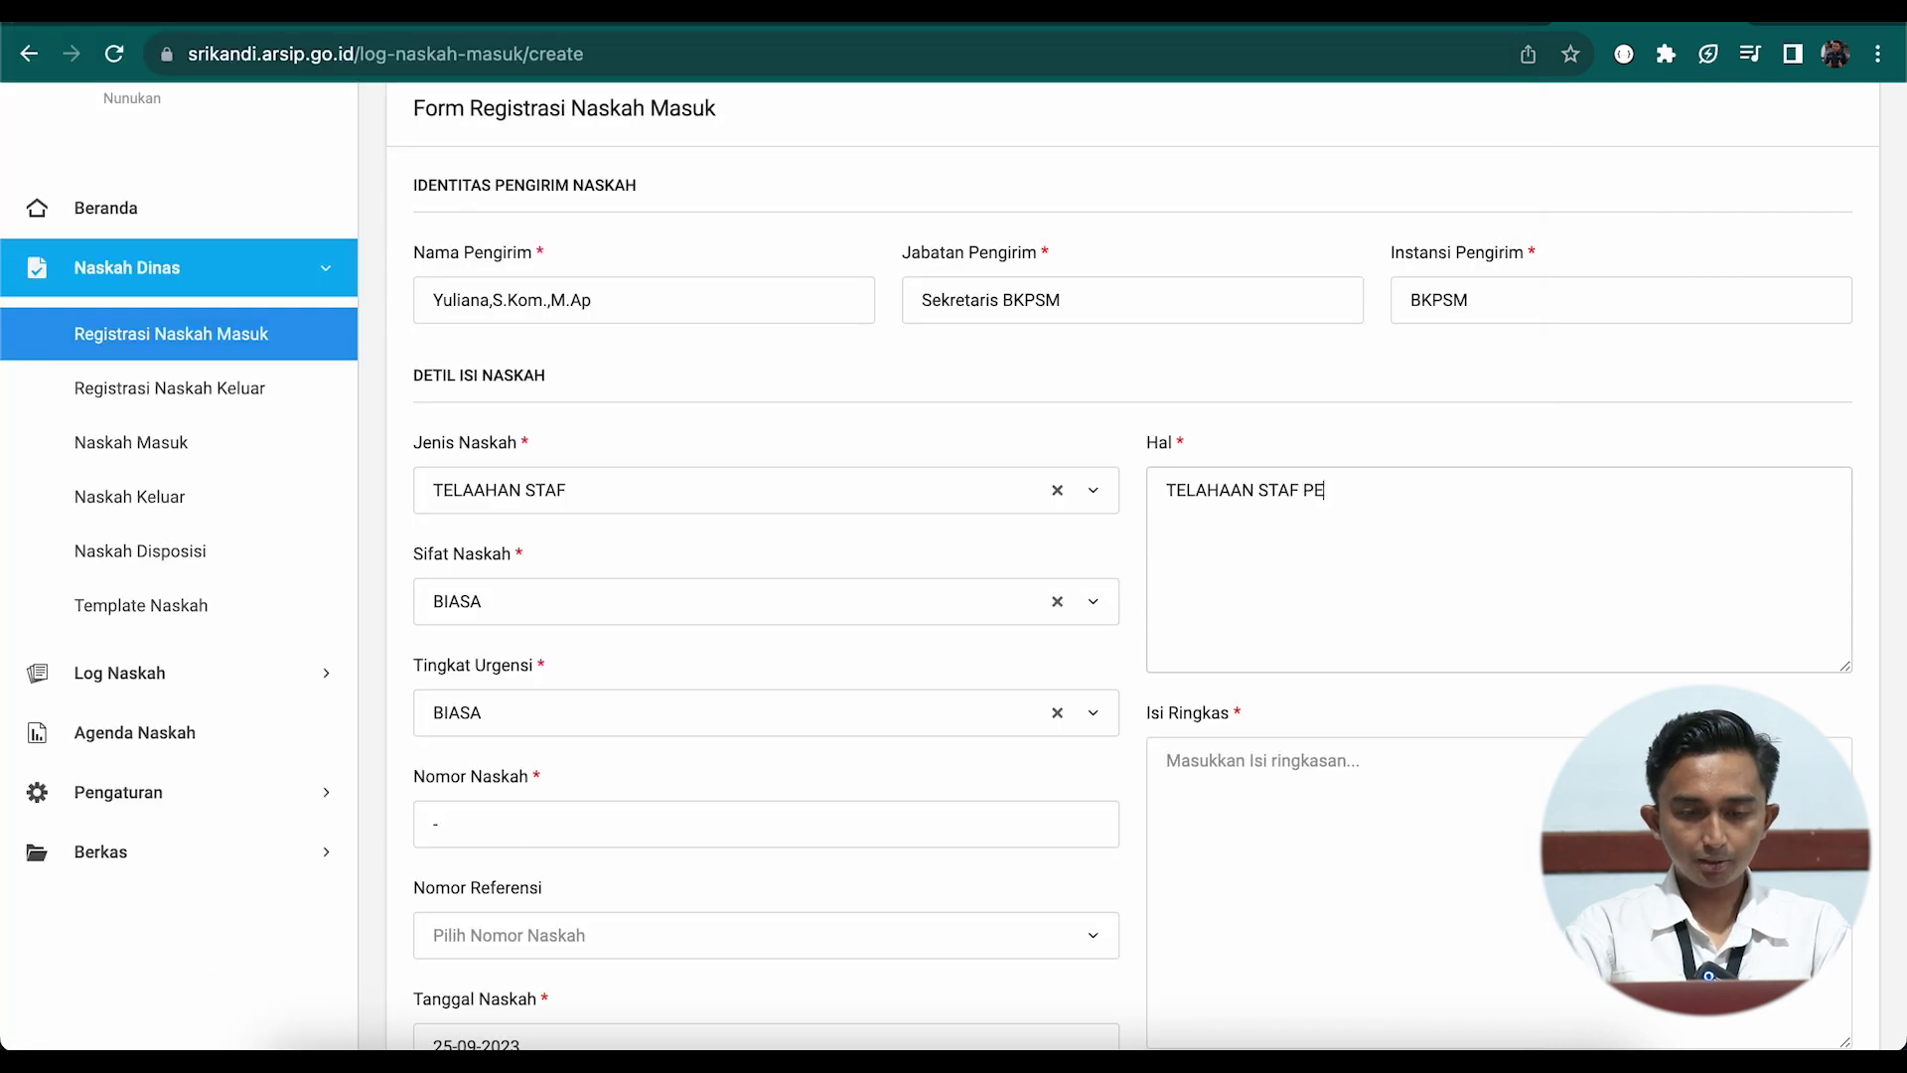
pyautogui.write('NGIRIMAN PESERTA PKN')
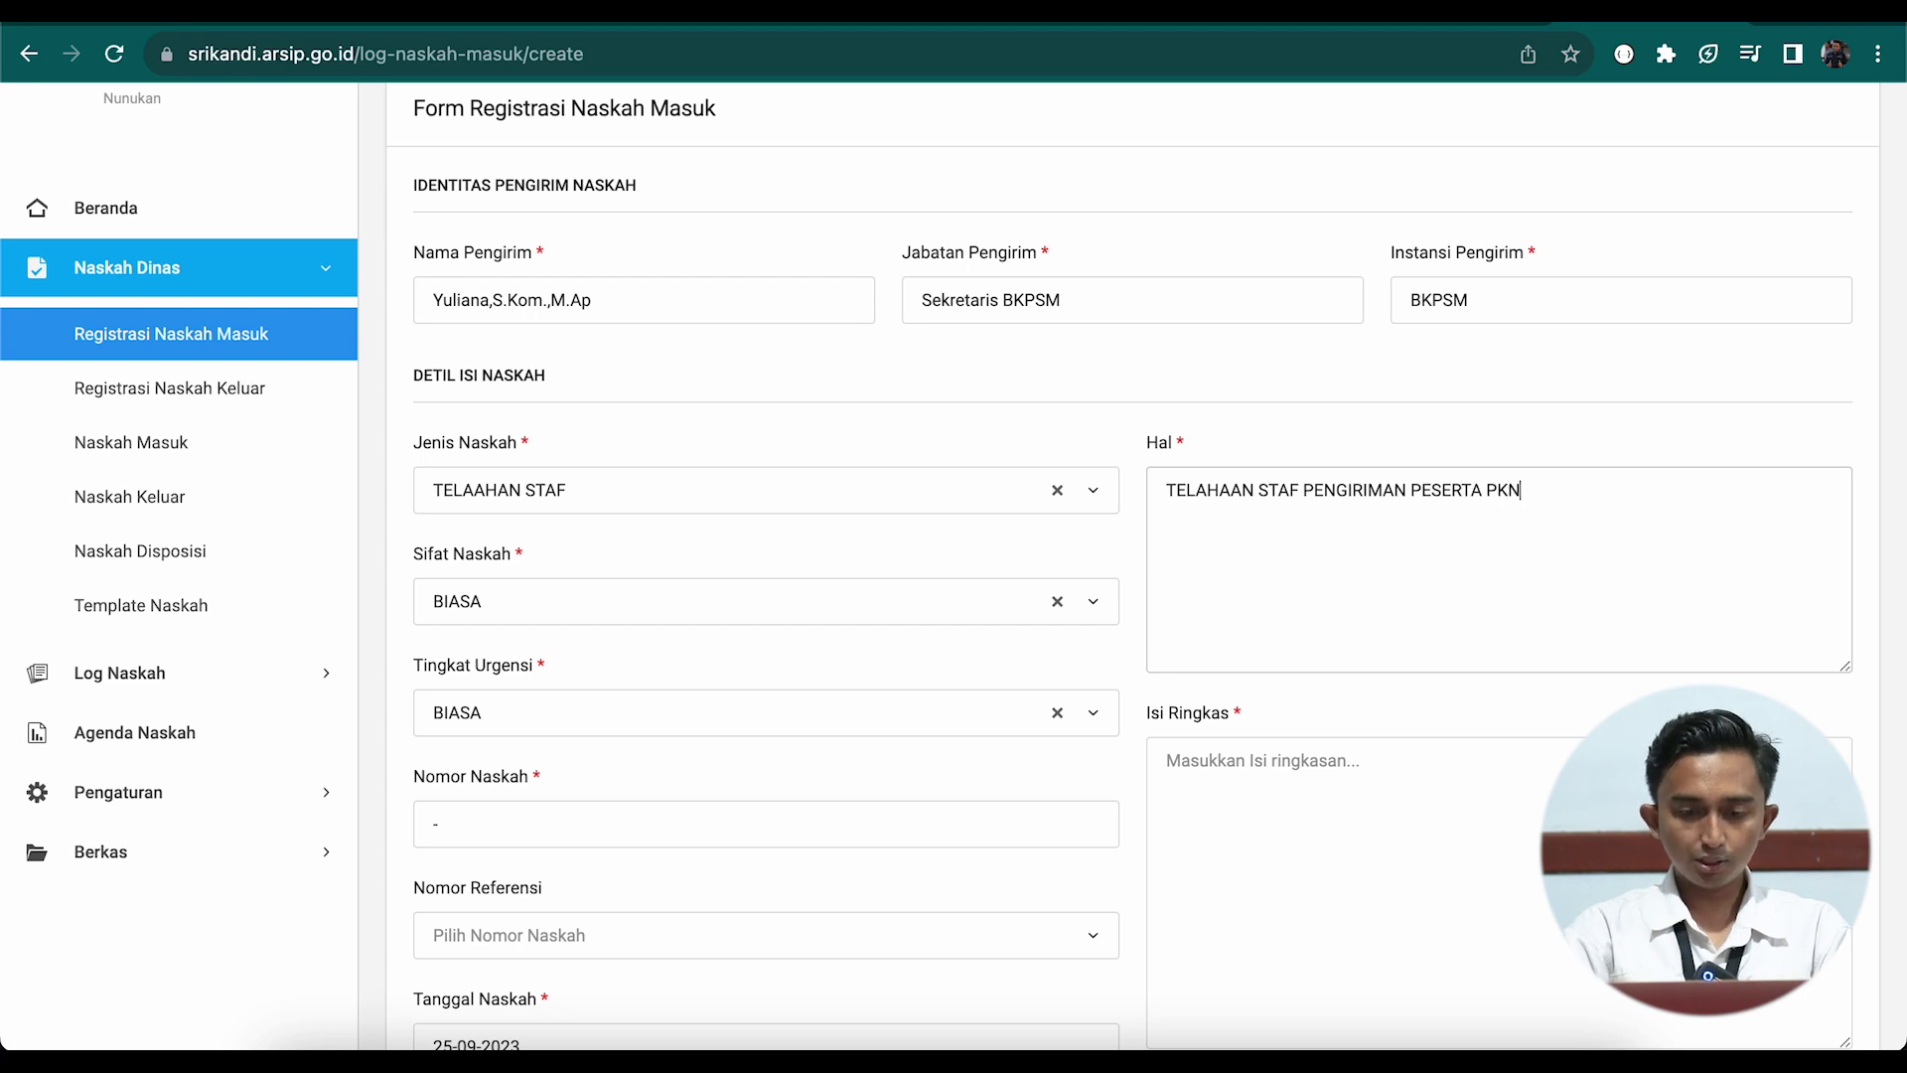
# - Fill in the Isi Ringkas with "TELAHAAN STAF PENGIRIMAN PESERTA PKN TK II KE PUSLATBANG KMP LAN MAKASSAR", following the letter's Perihal
pyautogui.scroll(-3, 1411, 711)
pyautogui.click(1404, 572)
pyautogui.write('TELAHAAN STAF PENGIRIMAN PESERTA PKN ')
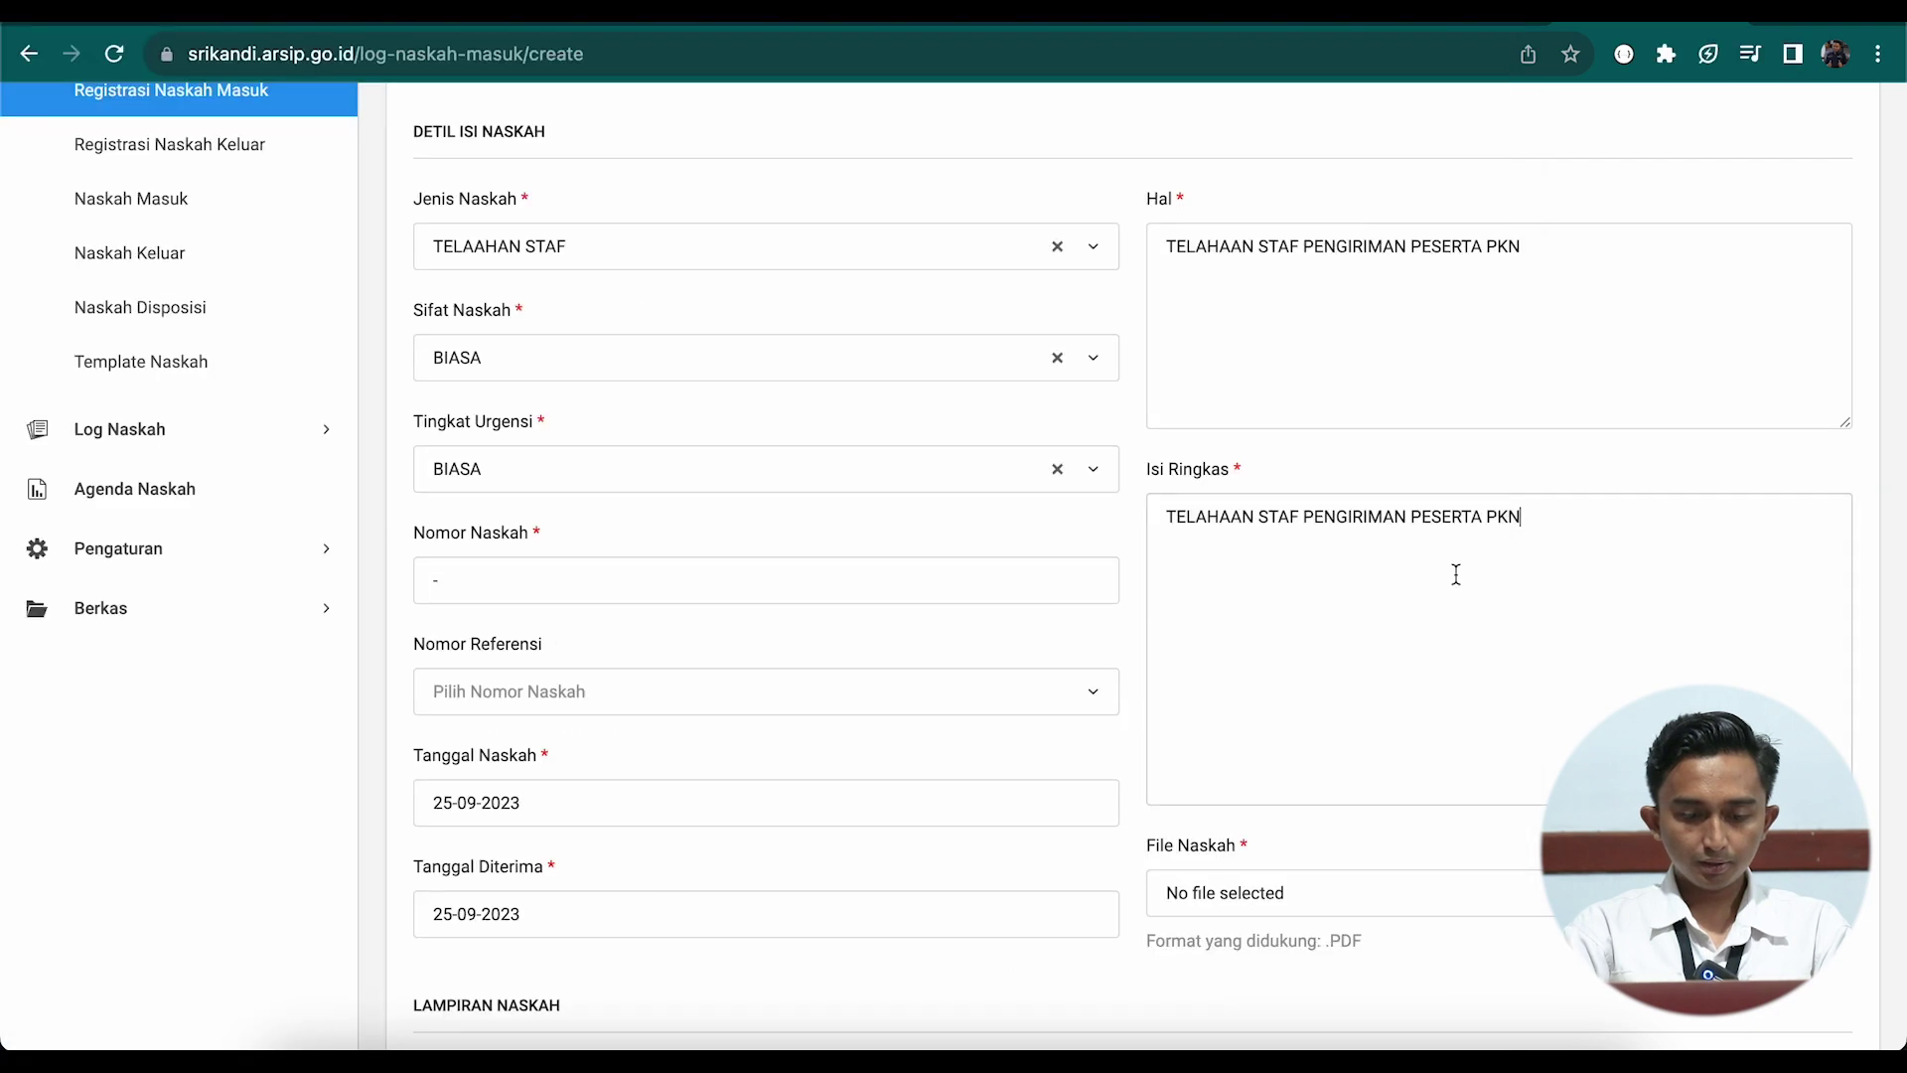
pyautogui.write('TK')
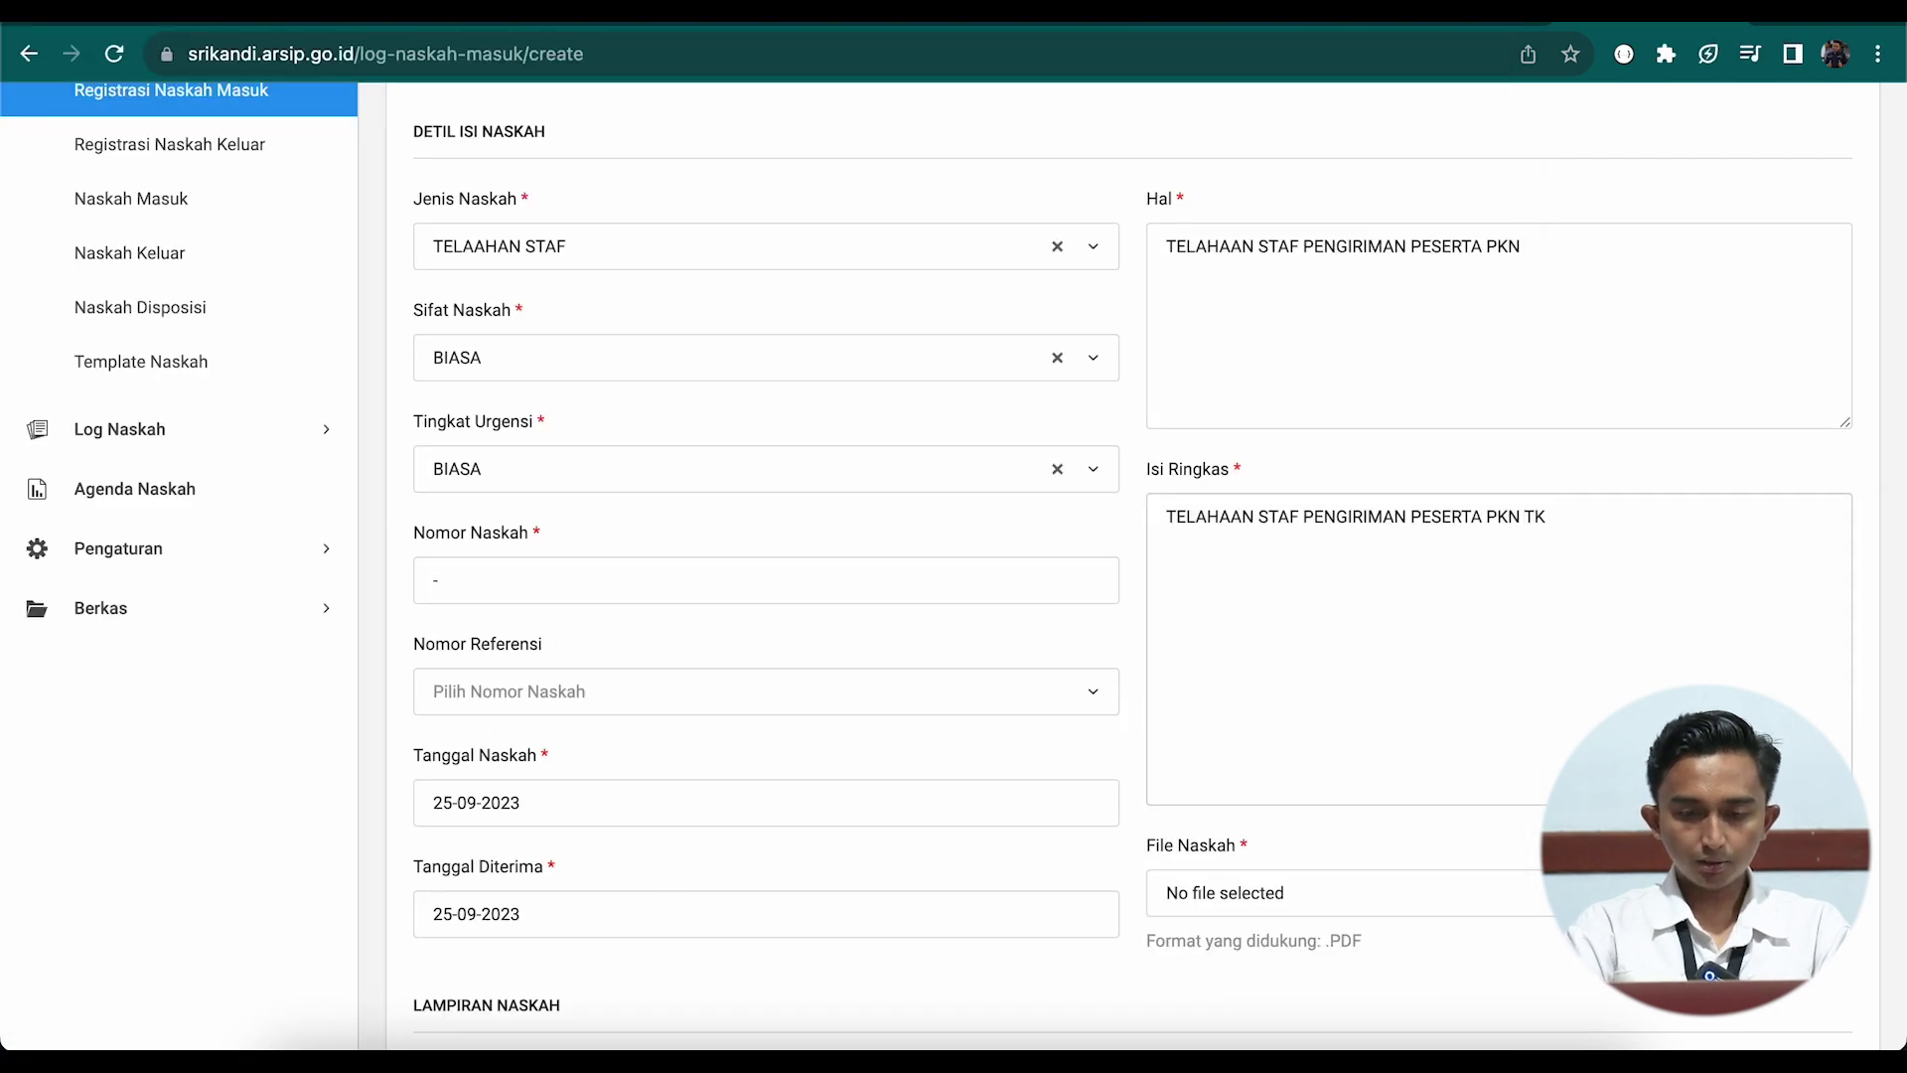
pyautogui.write(' II KE')
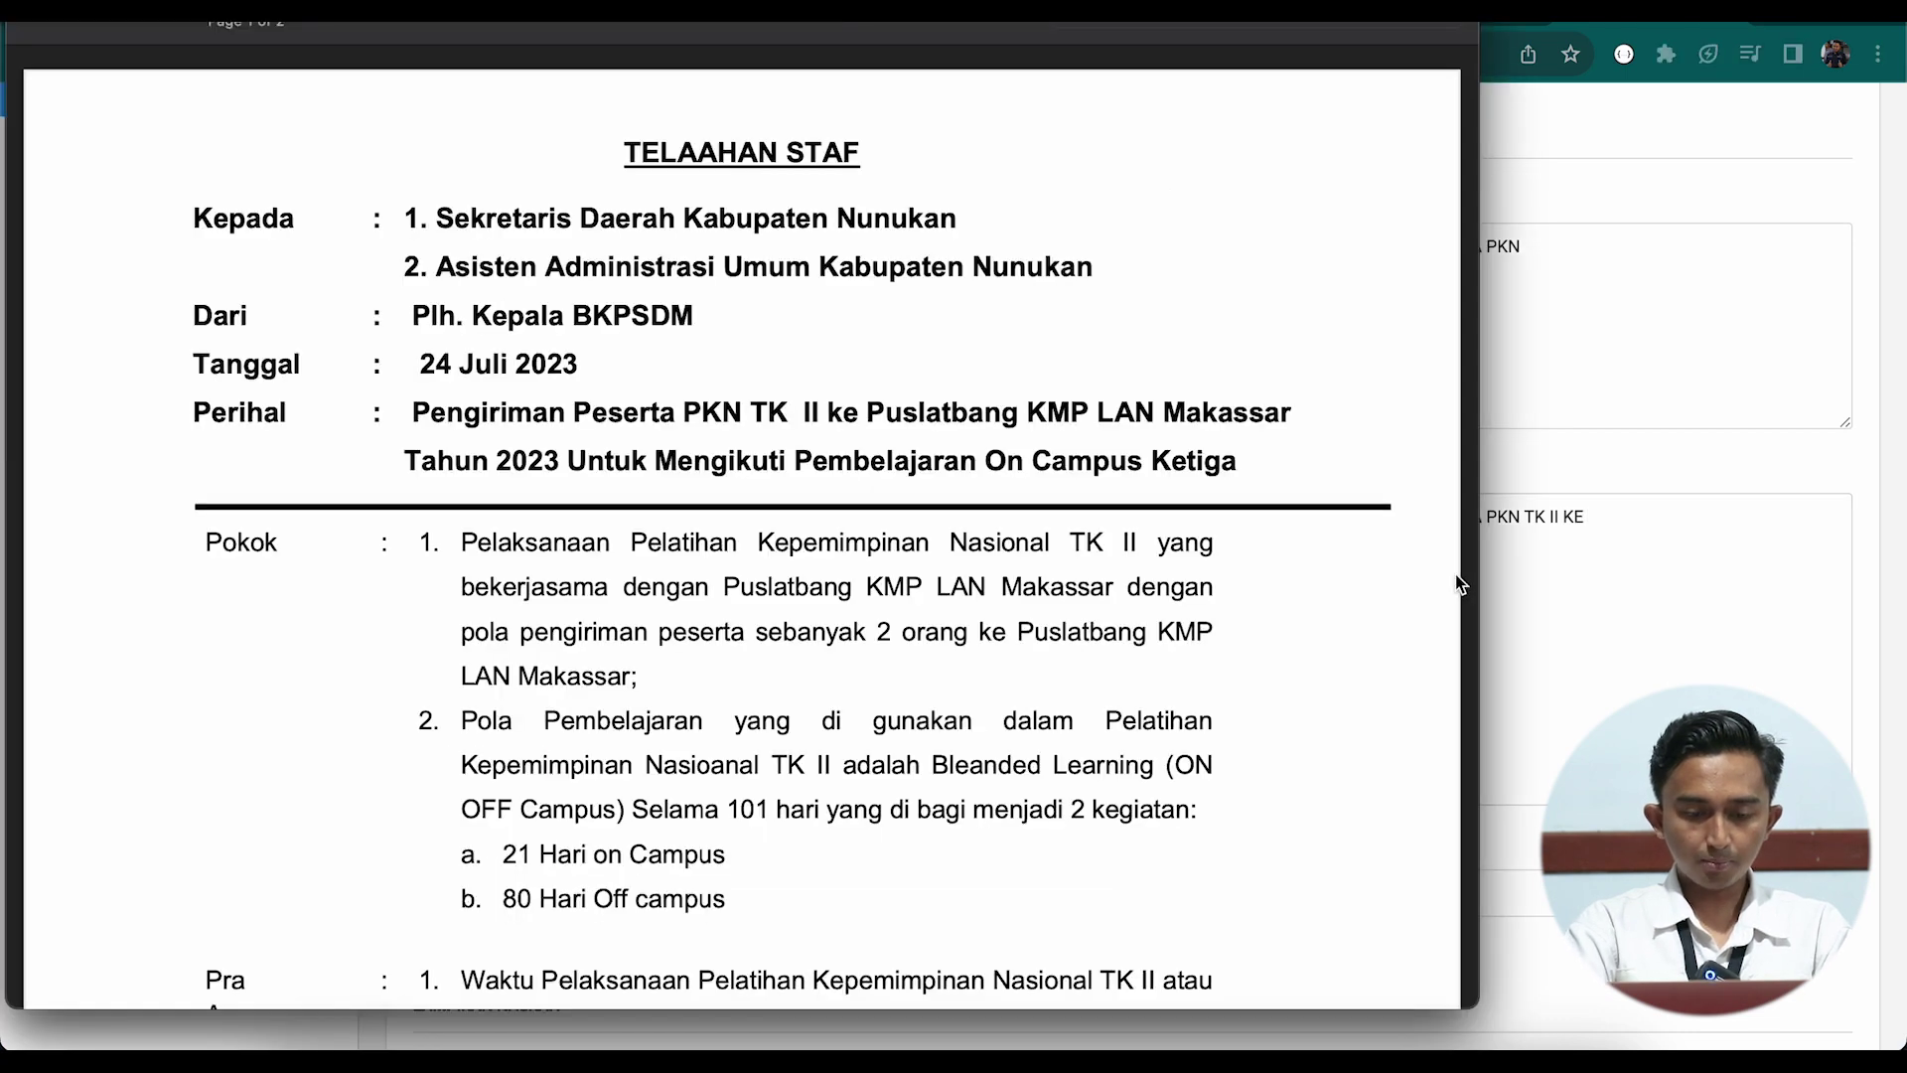
pyautogui.write(' PUSLATBA')
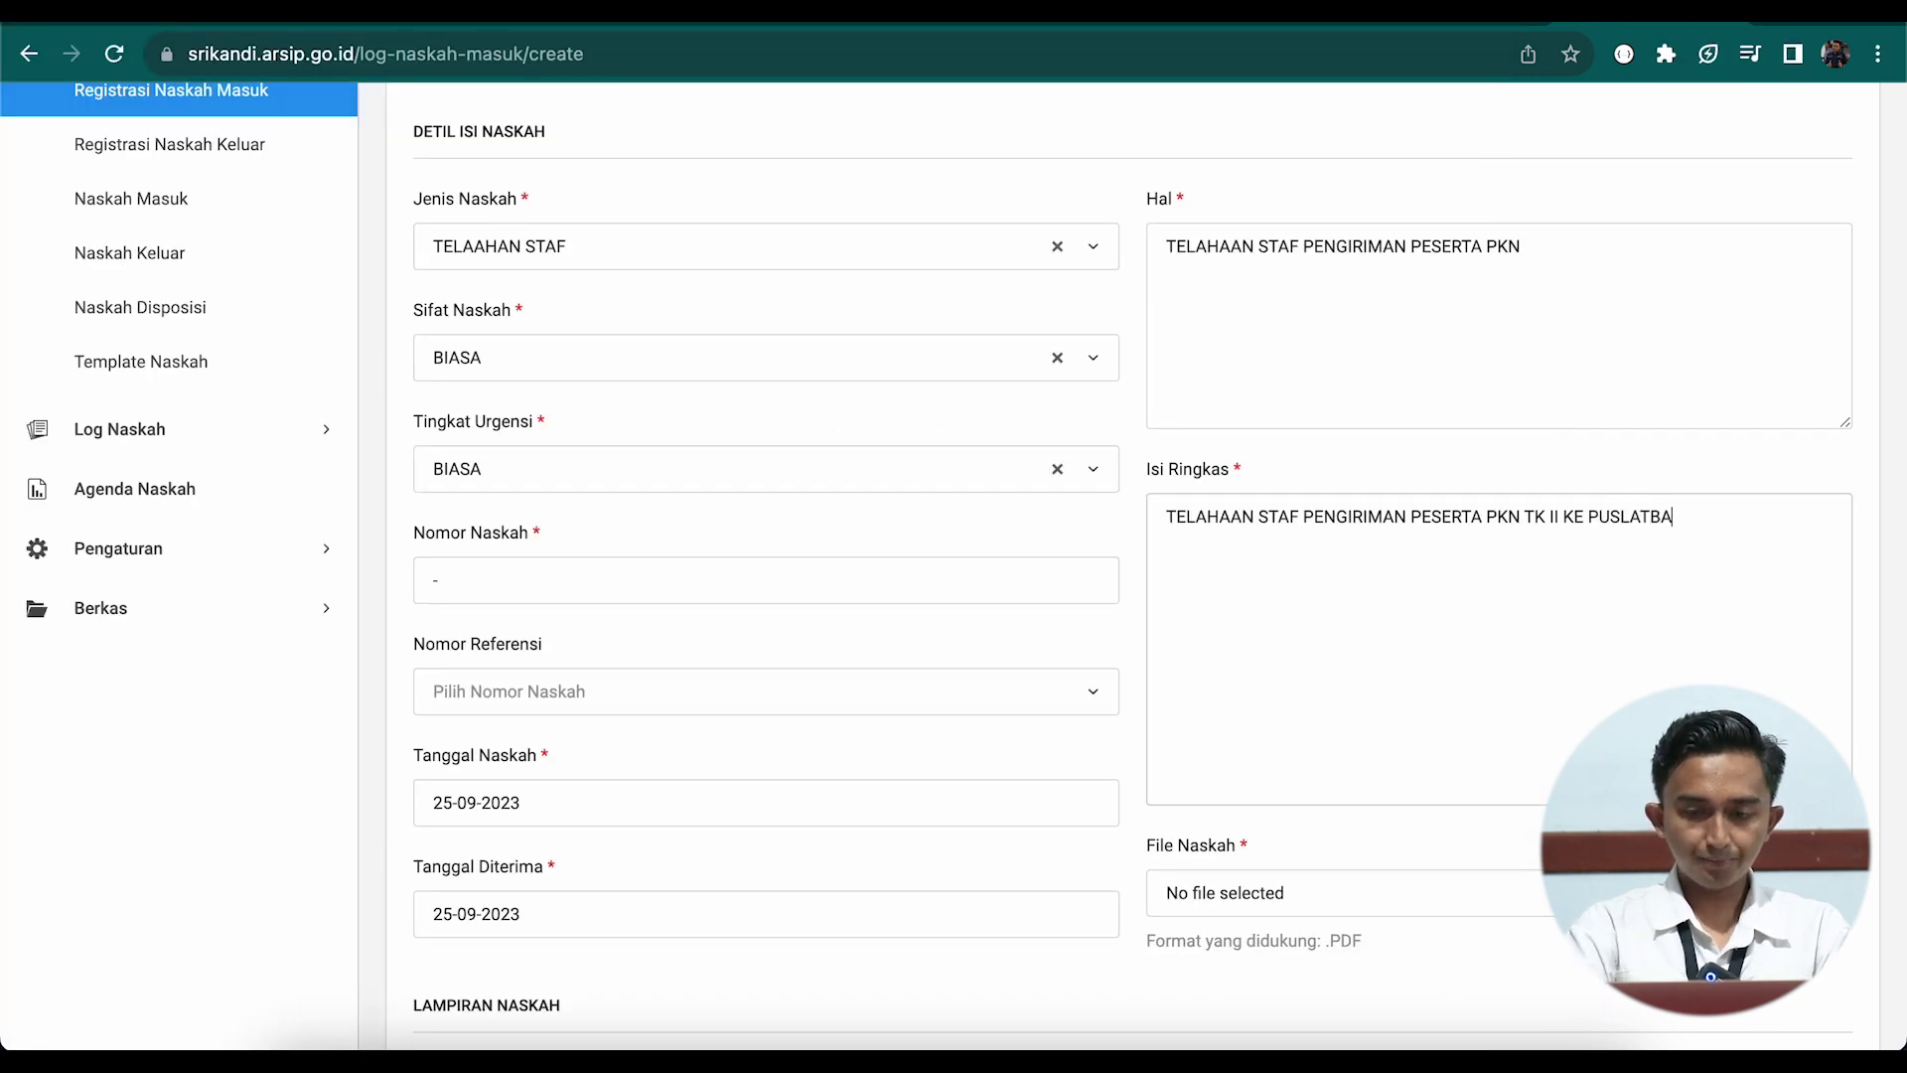
pyautogui.write('NG KMP LAN')
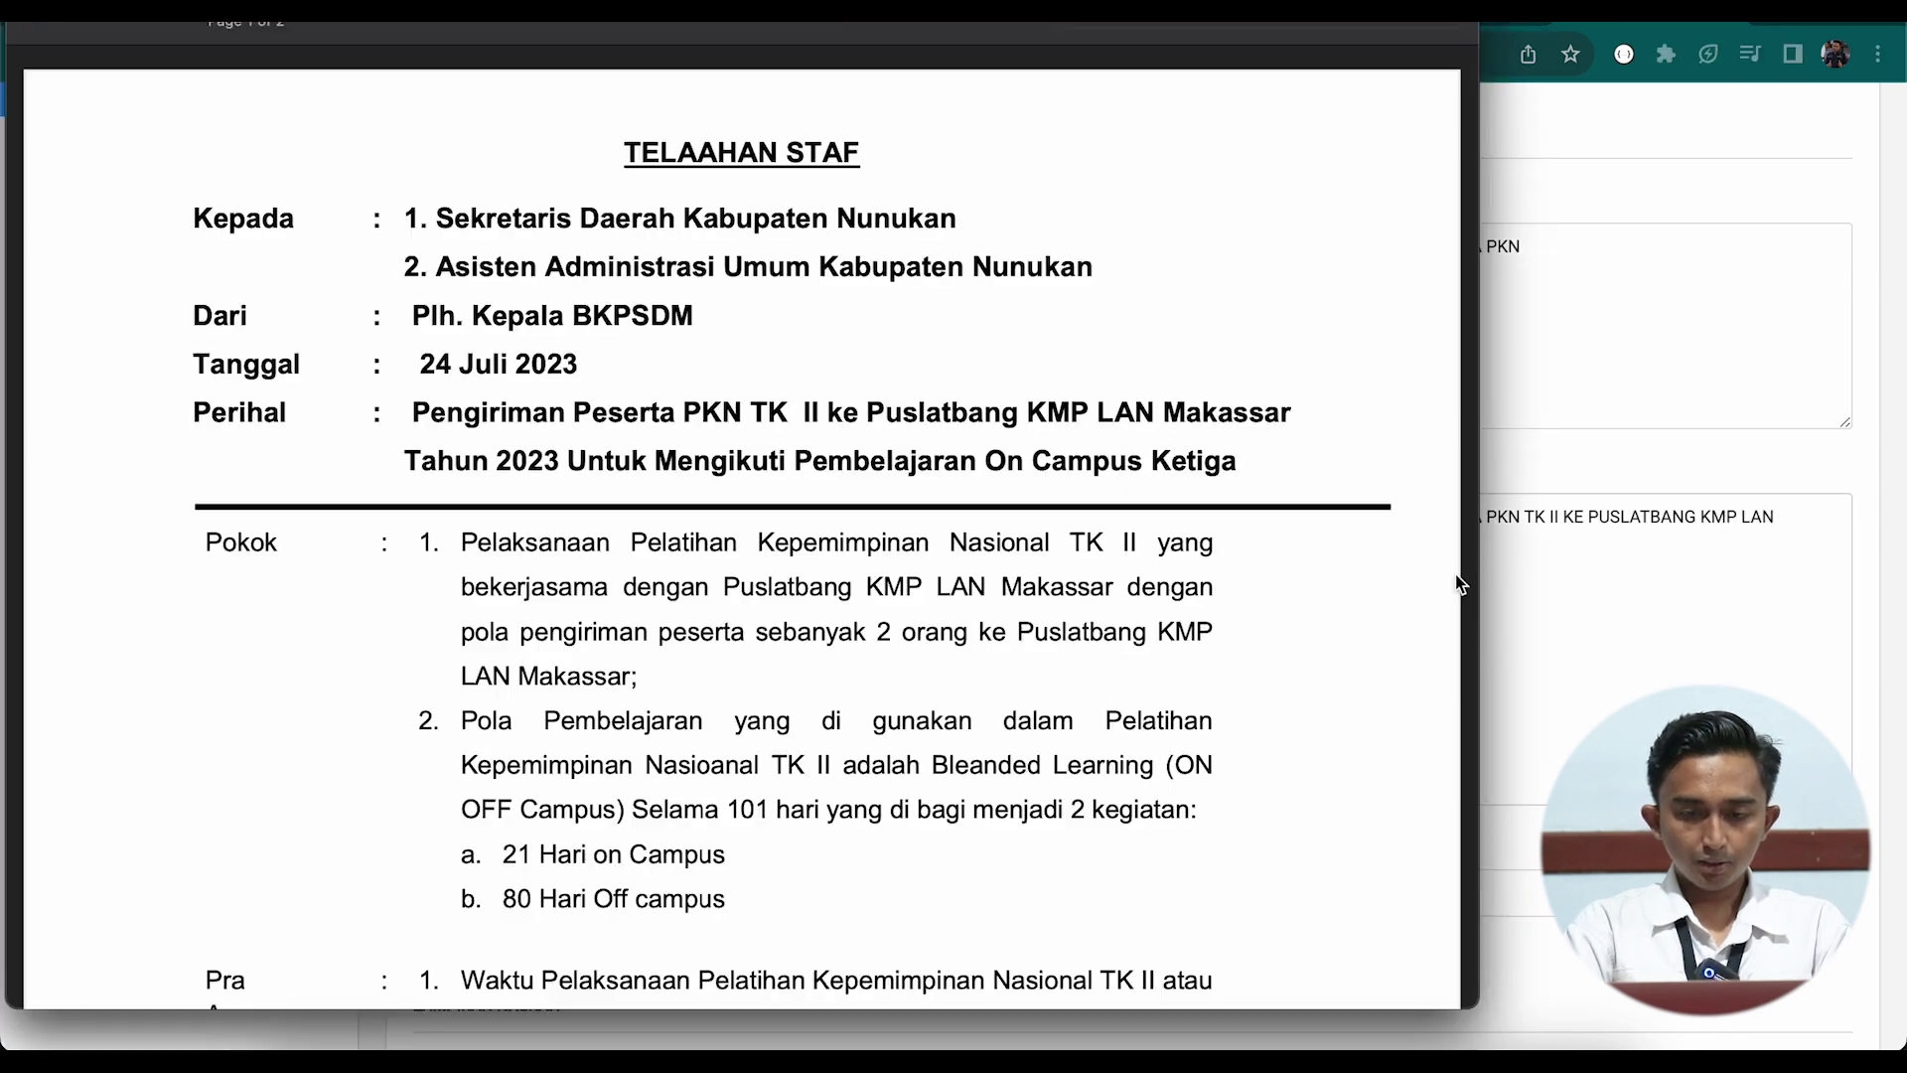
pyautogui.write(' MAKASSAR')
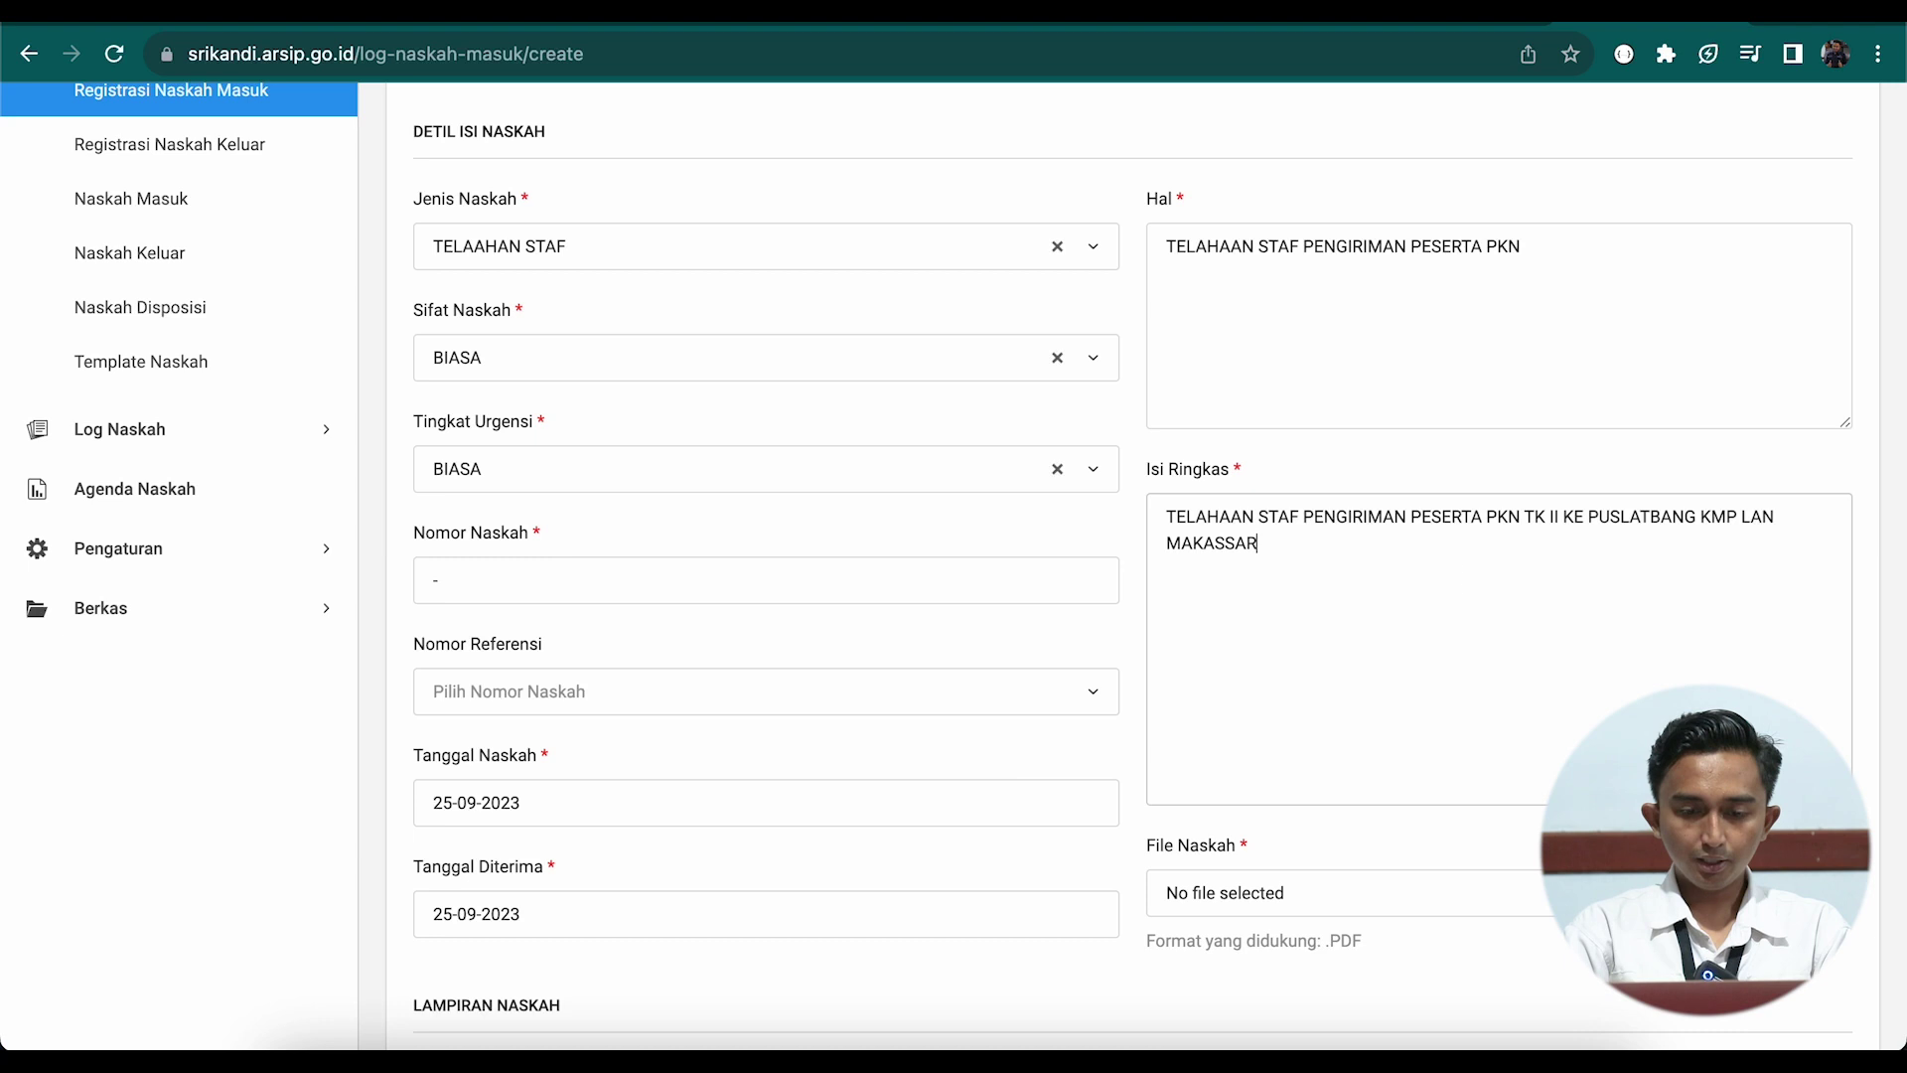
# - Attach Surat.pdf from the FILE KANTOR folder in Documents as the File Naskah
pyautogui.scroll(-3, 1540, 703)
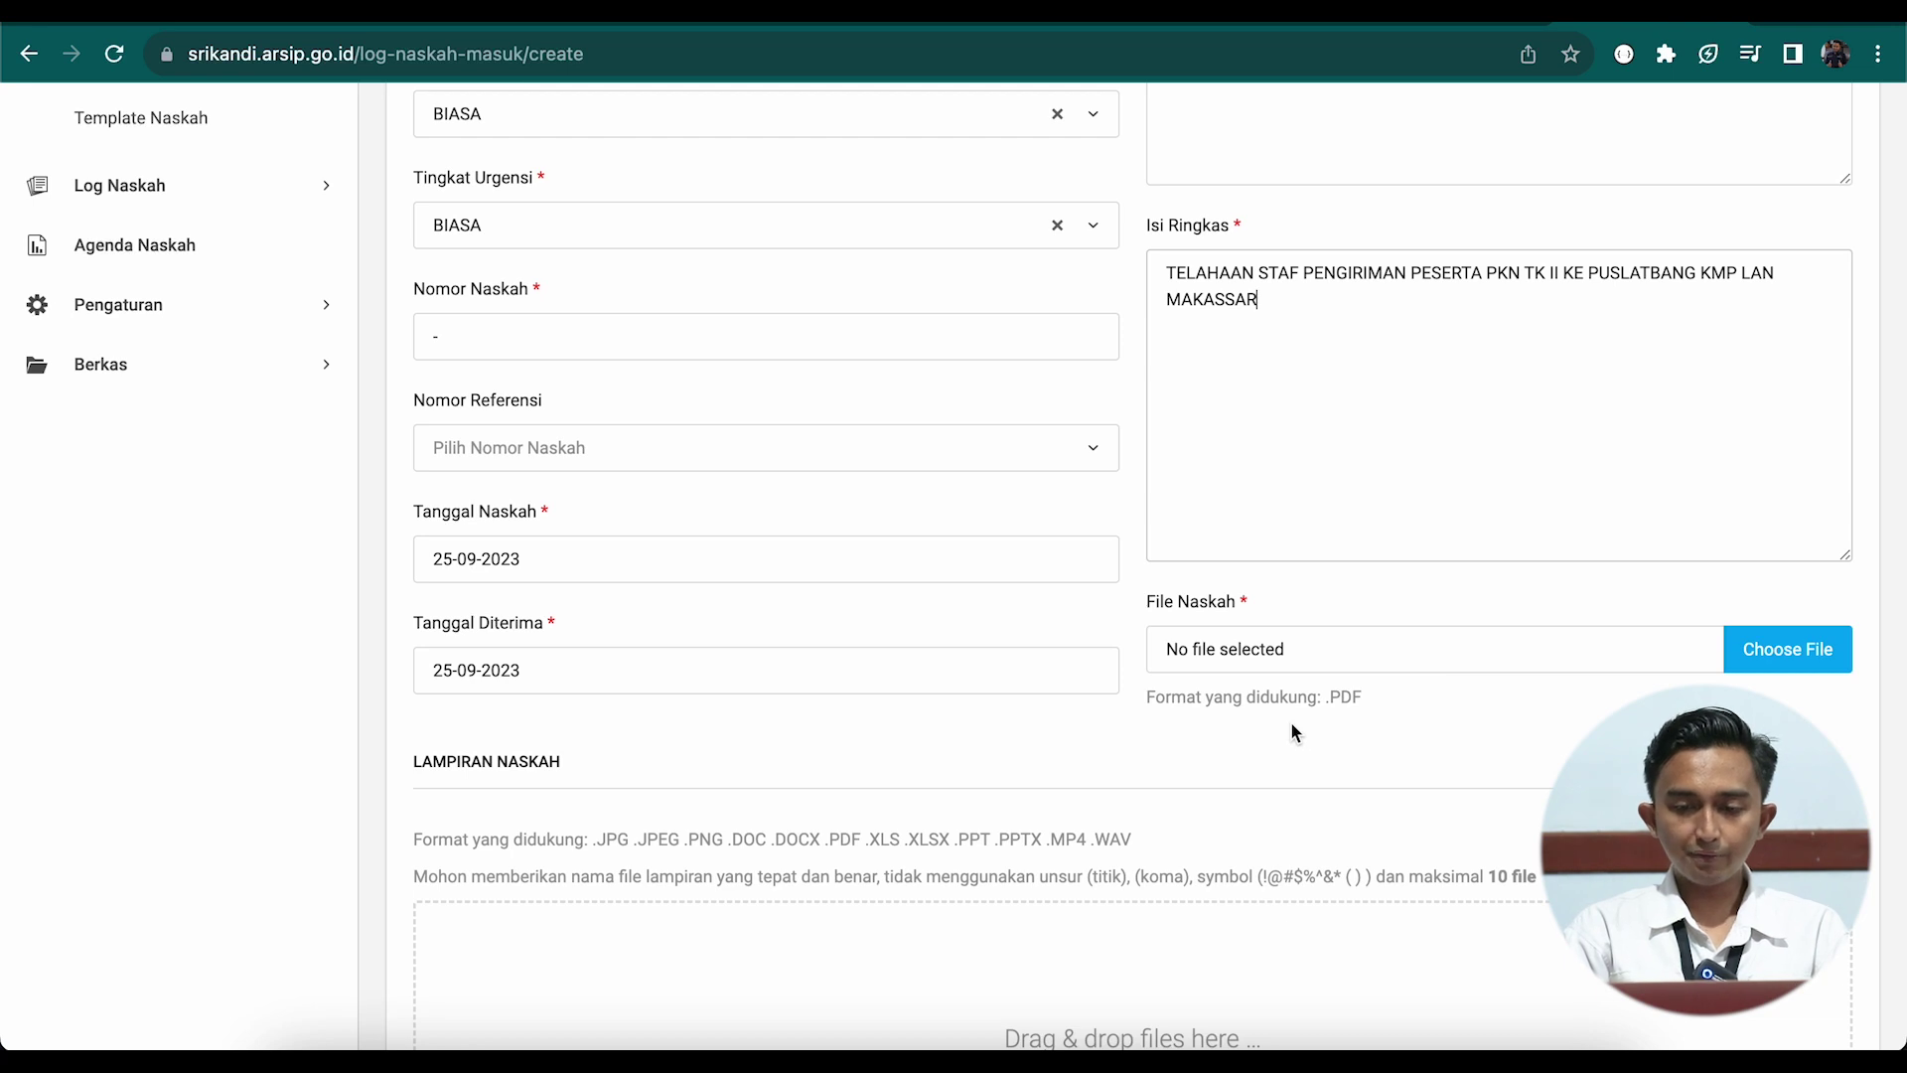
pyautogui.click(1785, 653)
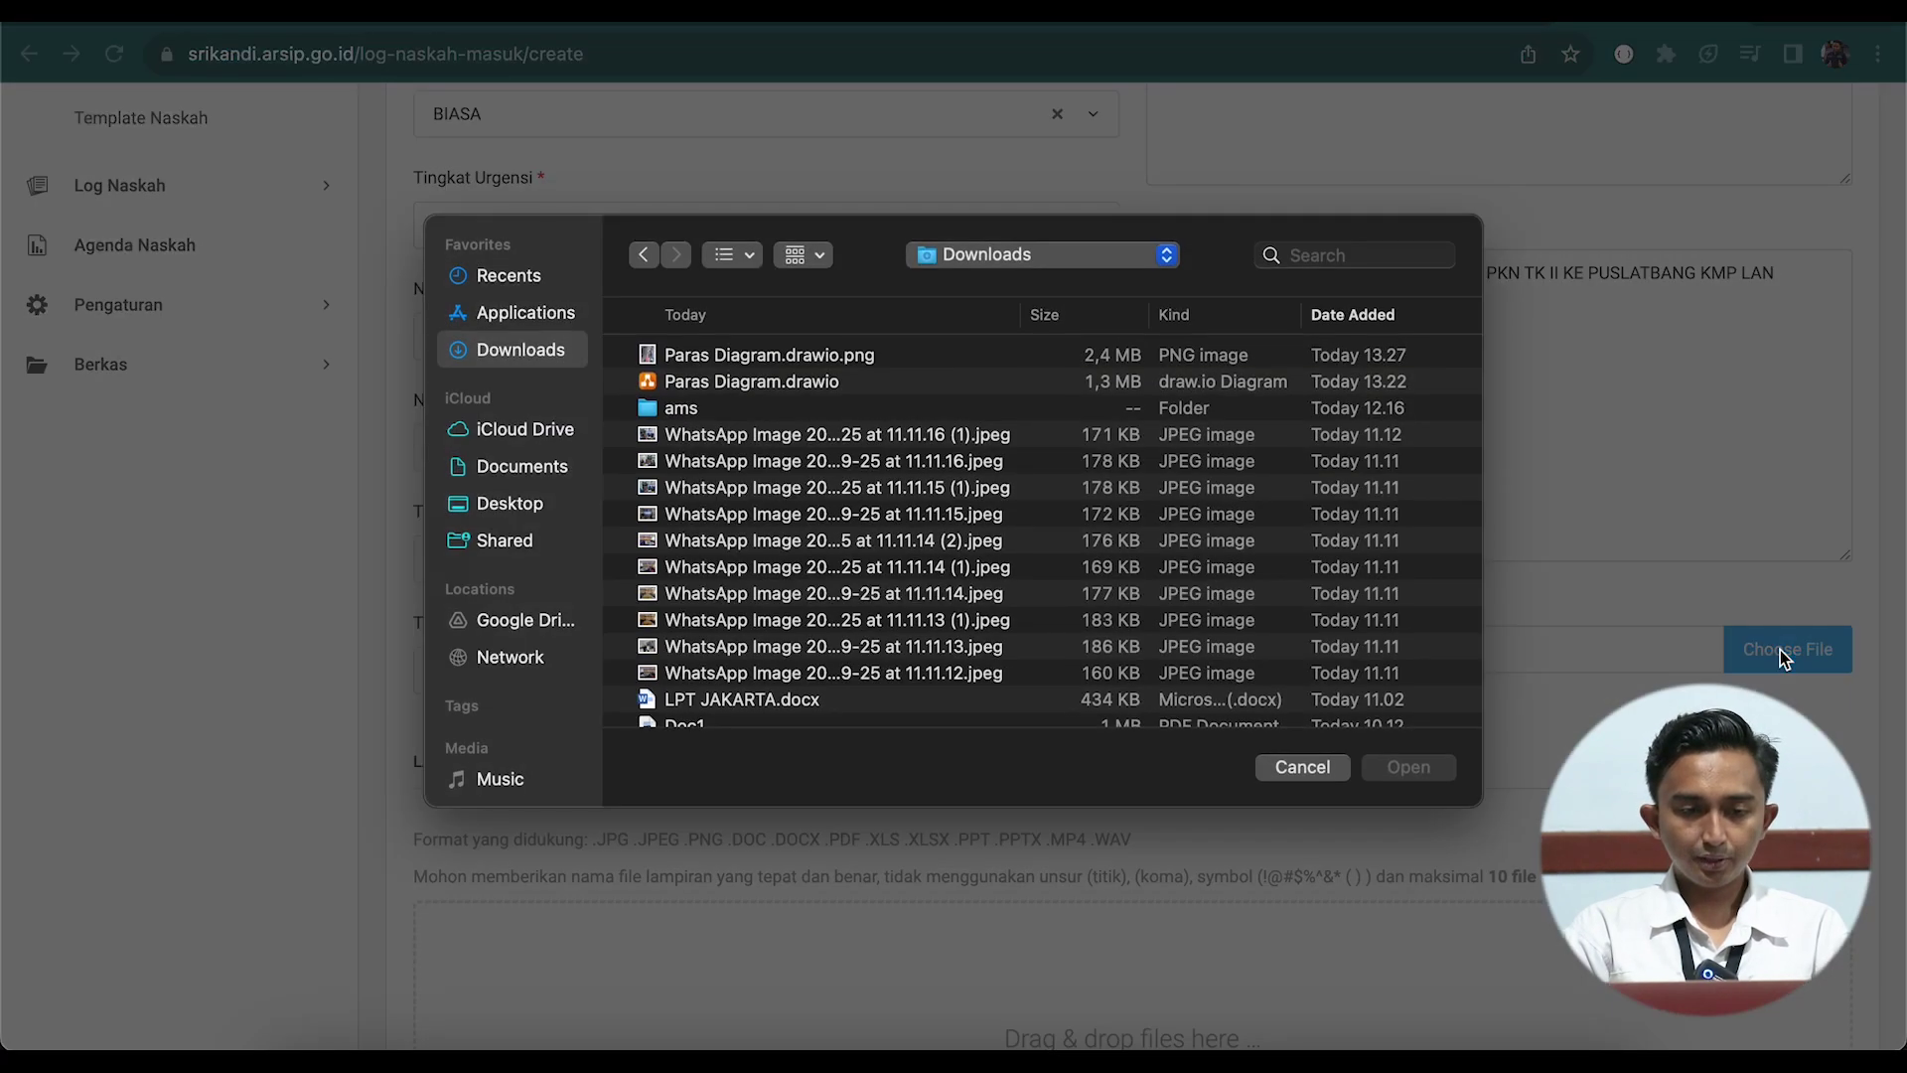
pyautogui.click(523, 467)
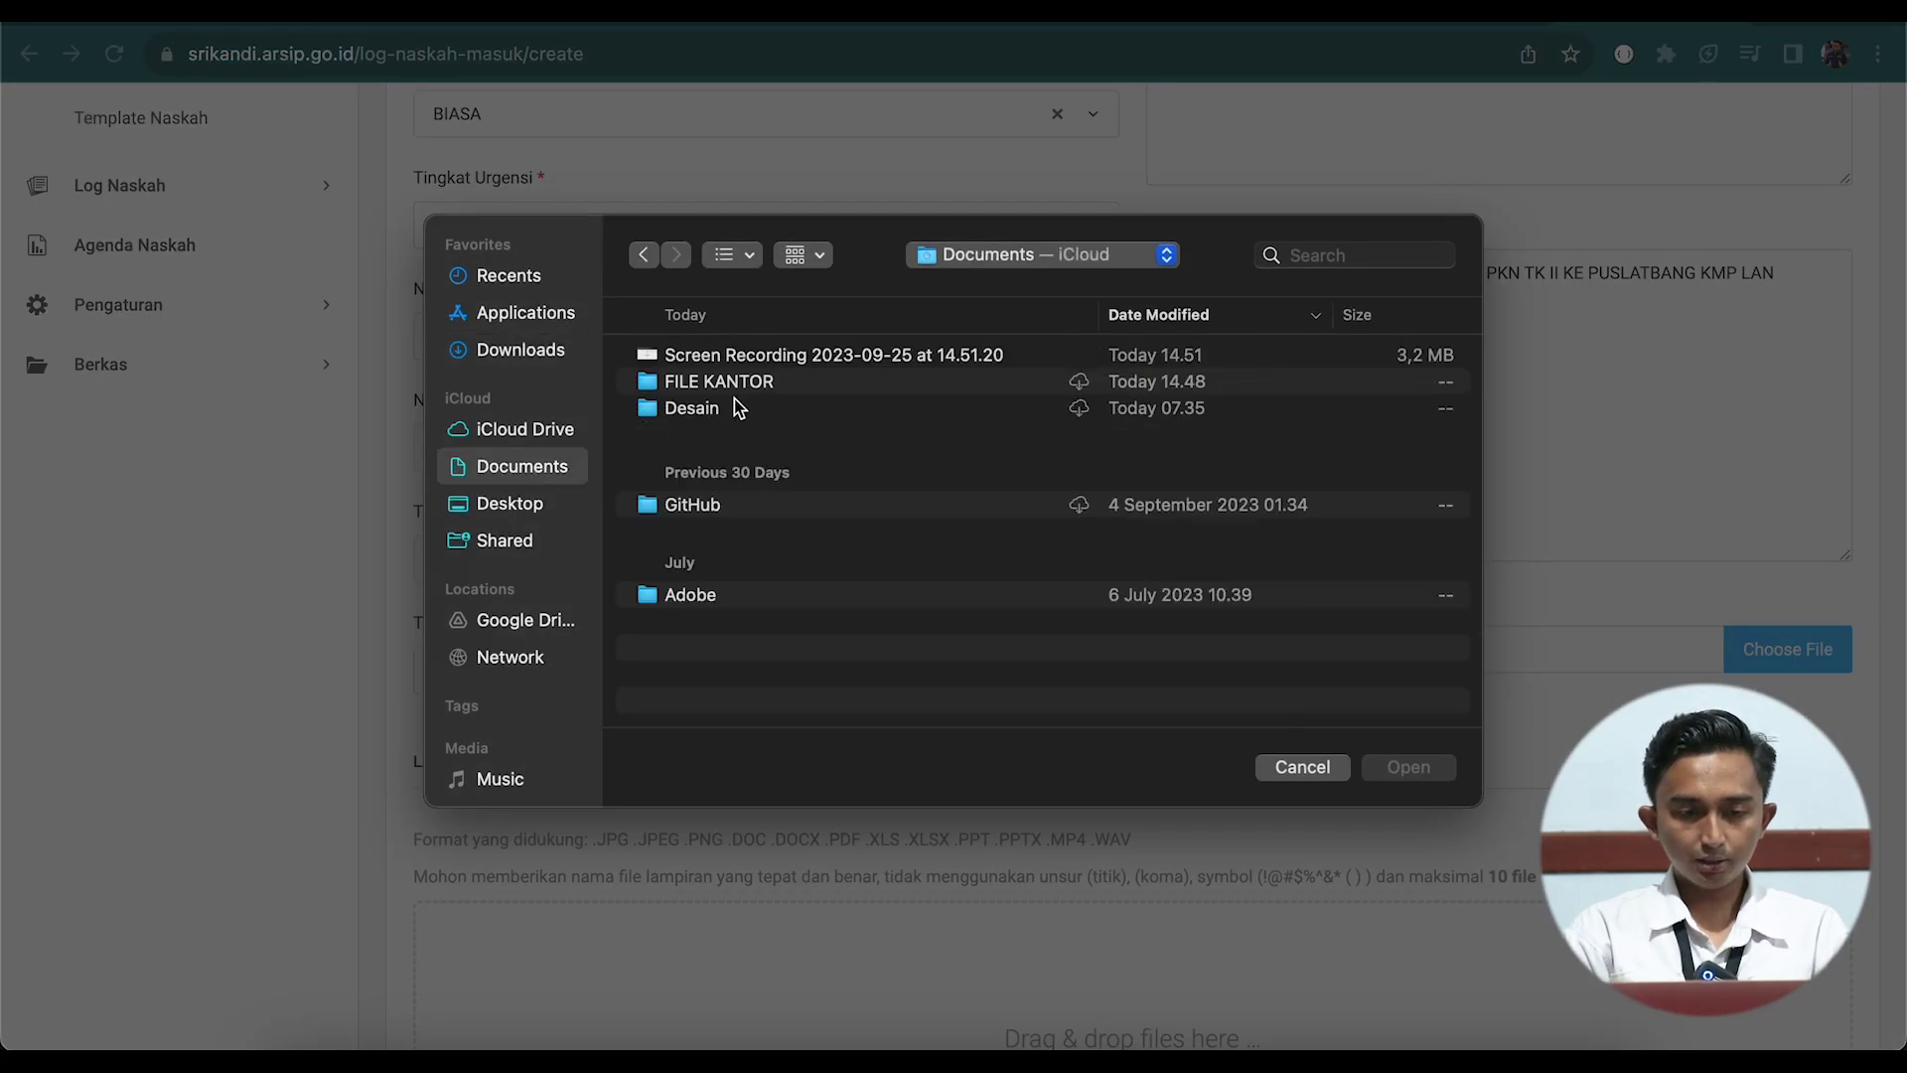
pyautogui.doubleClick(747, 383)
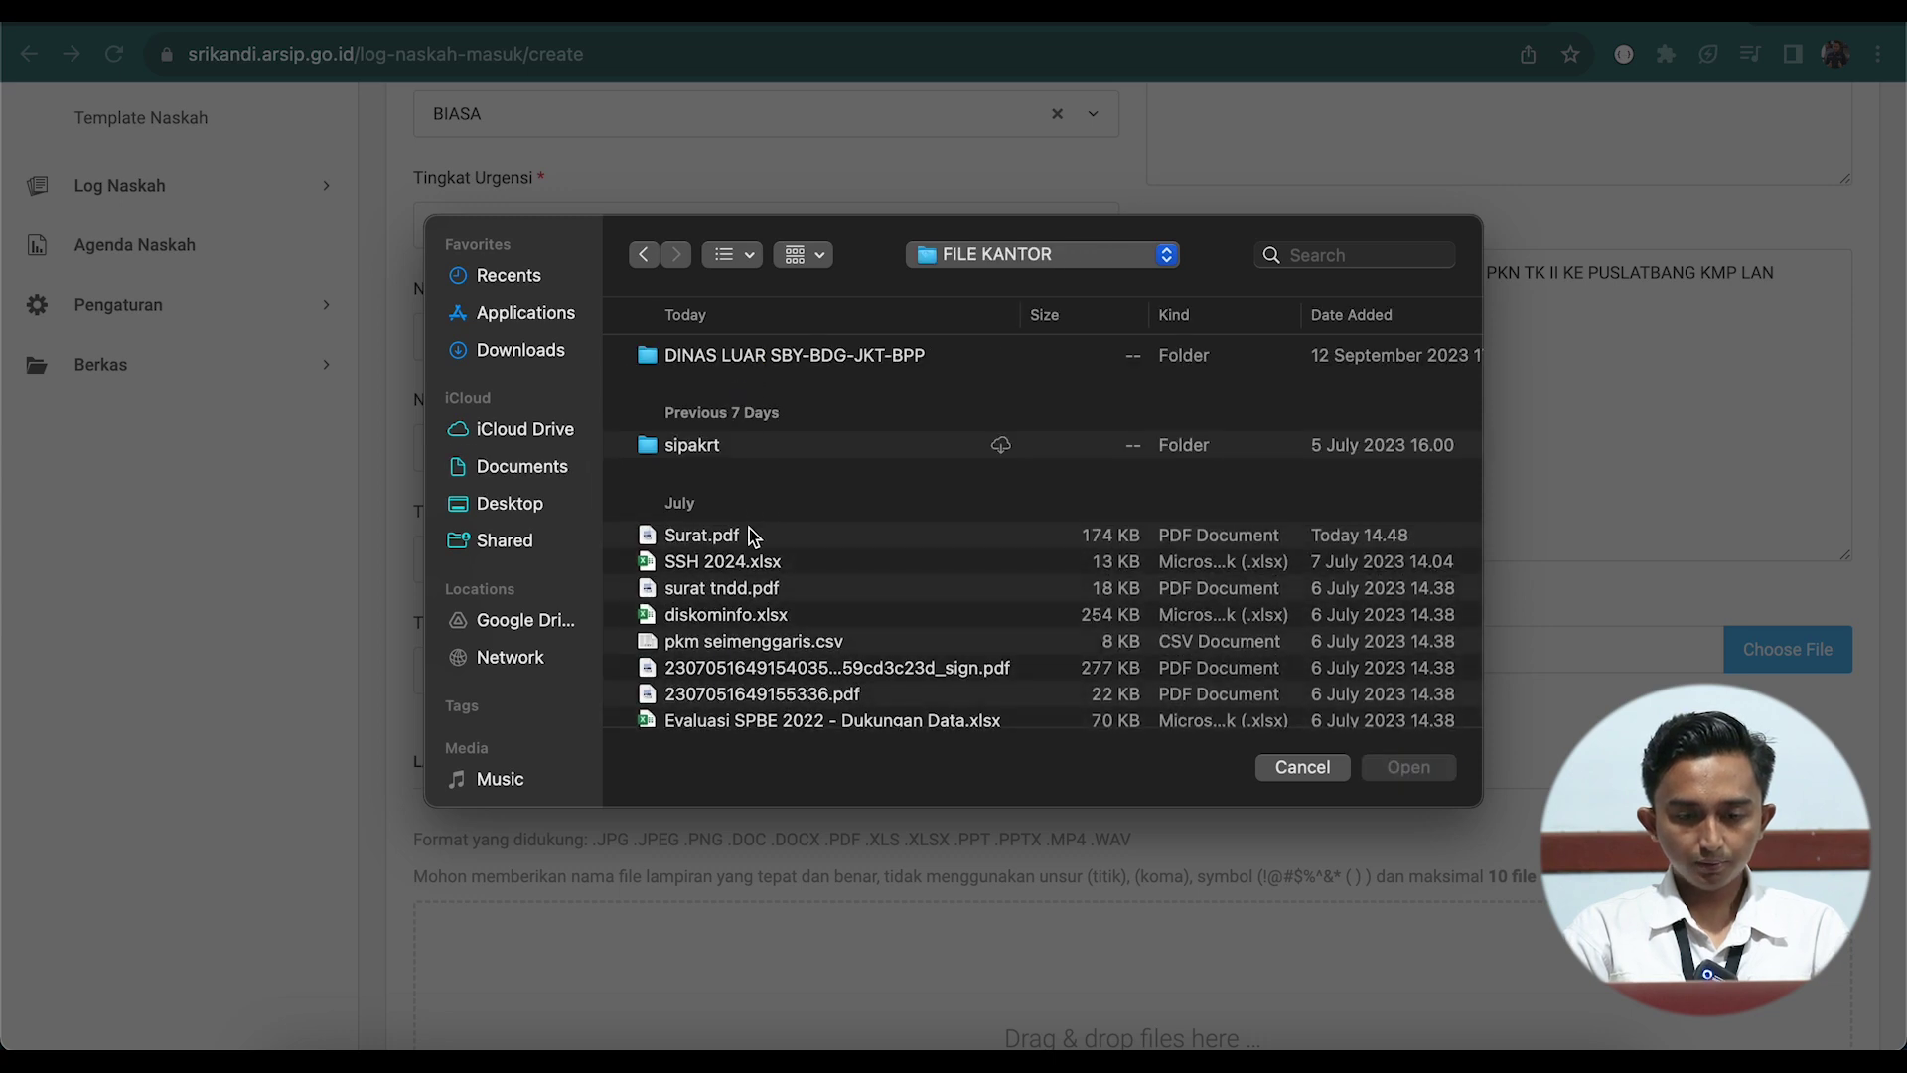
pyautogui.click(752, 536)
pyautogui.click(1391, 770)
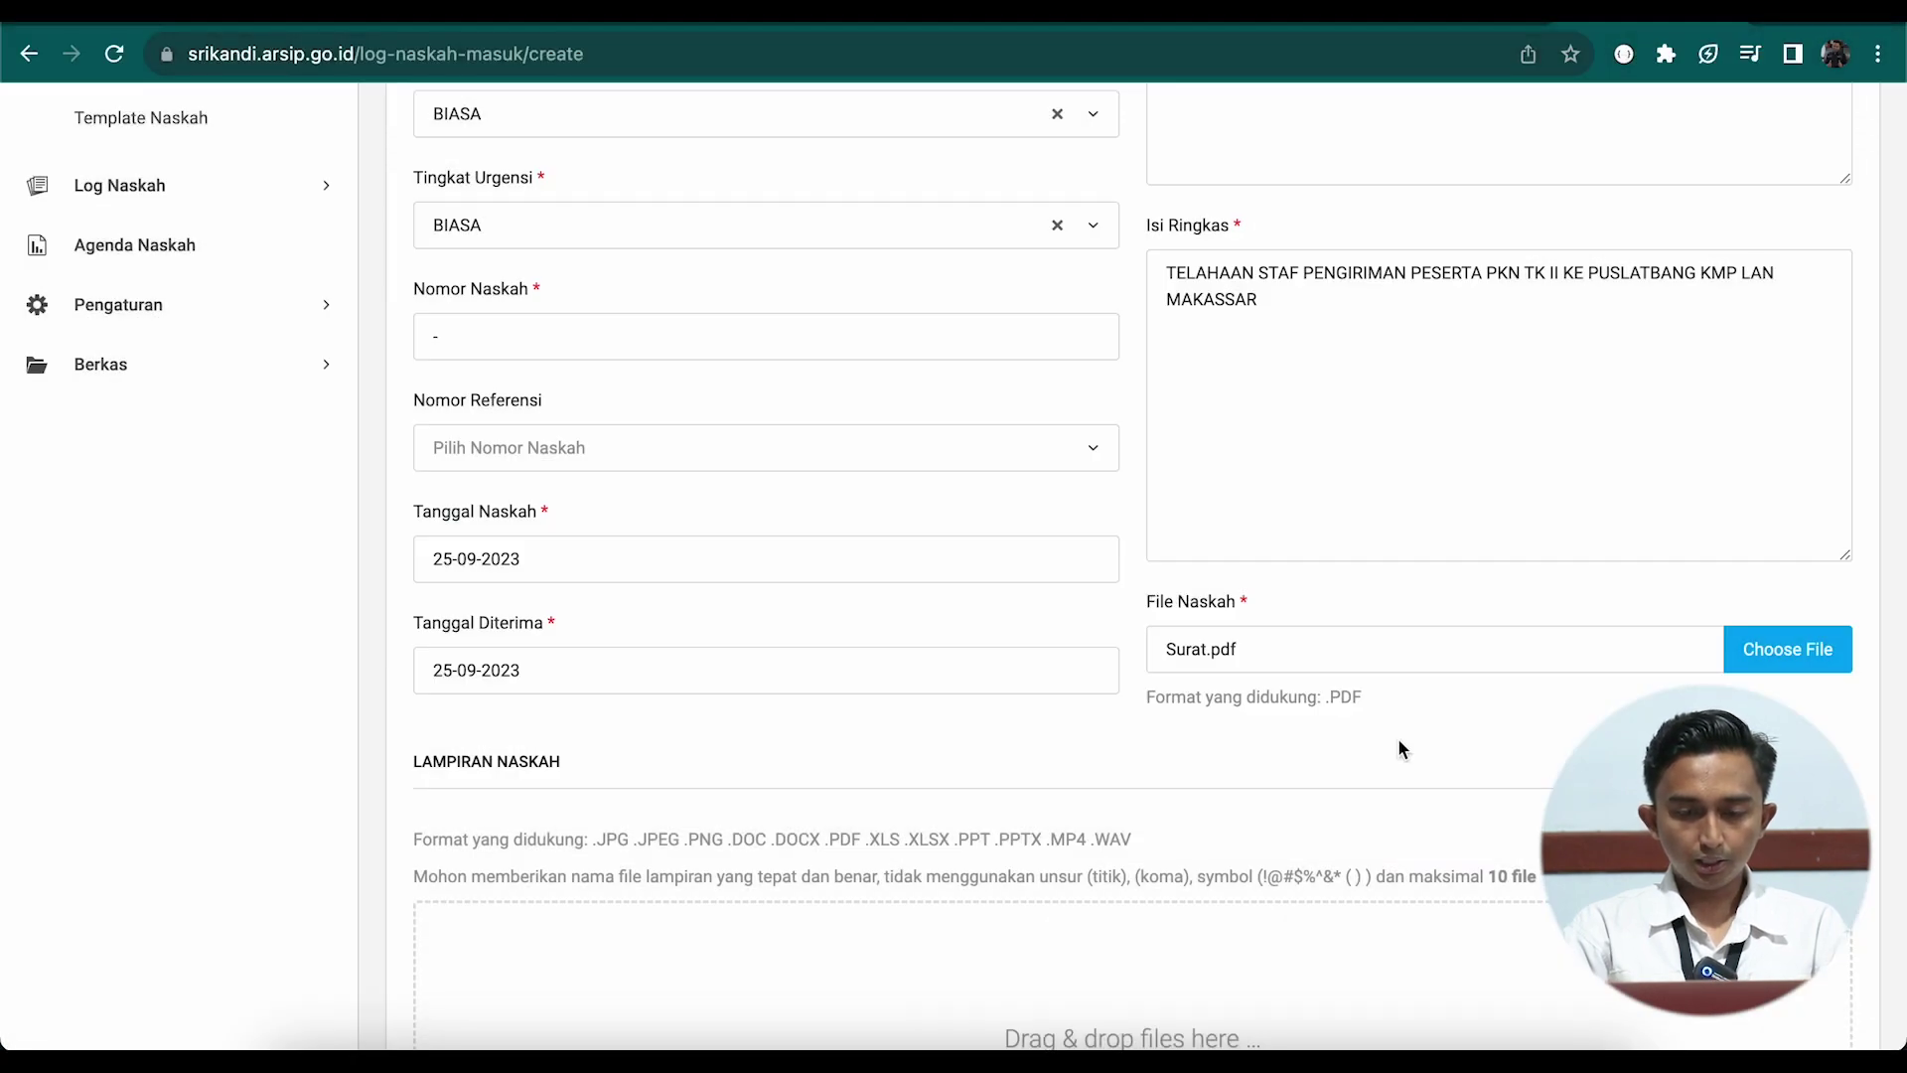
# - Add the Sekretaris Daerah Kabupaten Nunukan as the Utama recipient, searching by the official's name, and save the registration form
pyautogui.scroll(-5, 1288, 681)
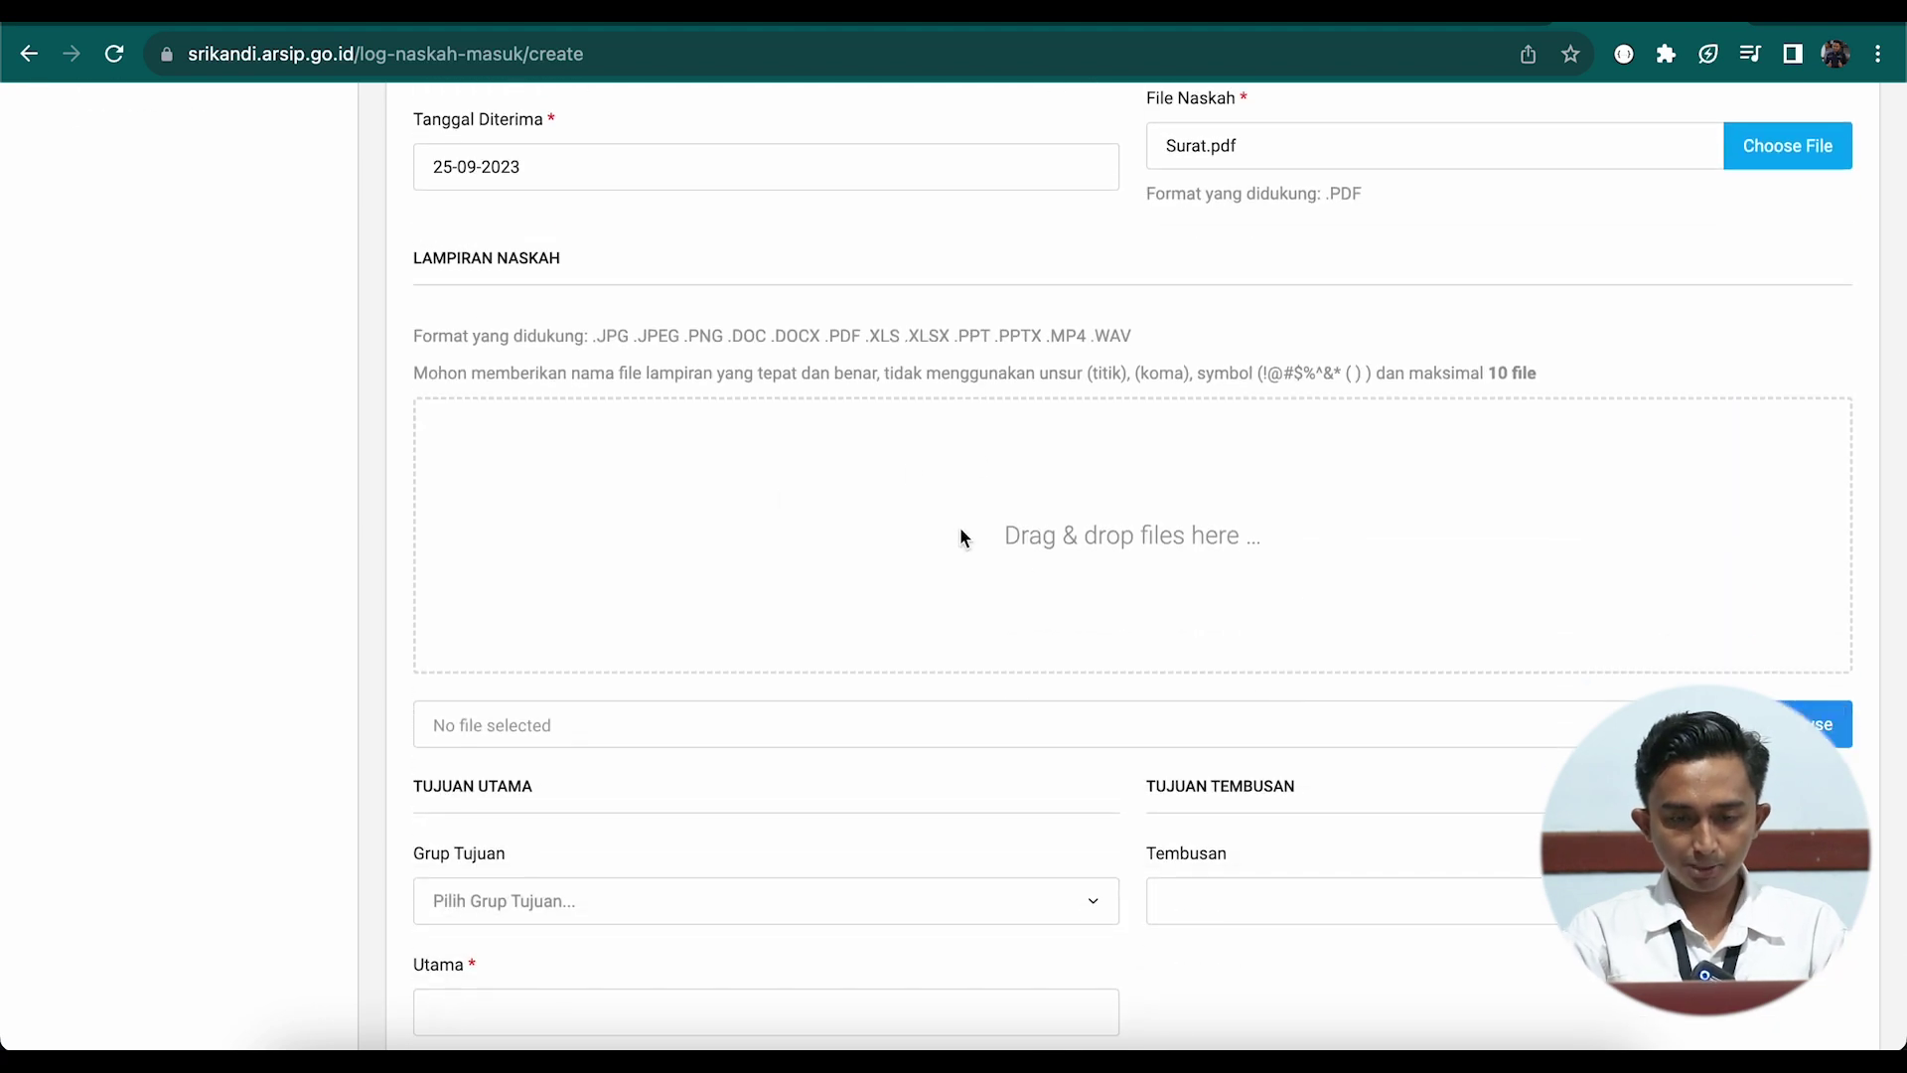
pyautogui.scroll(-2, 1117, 544)
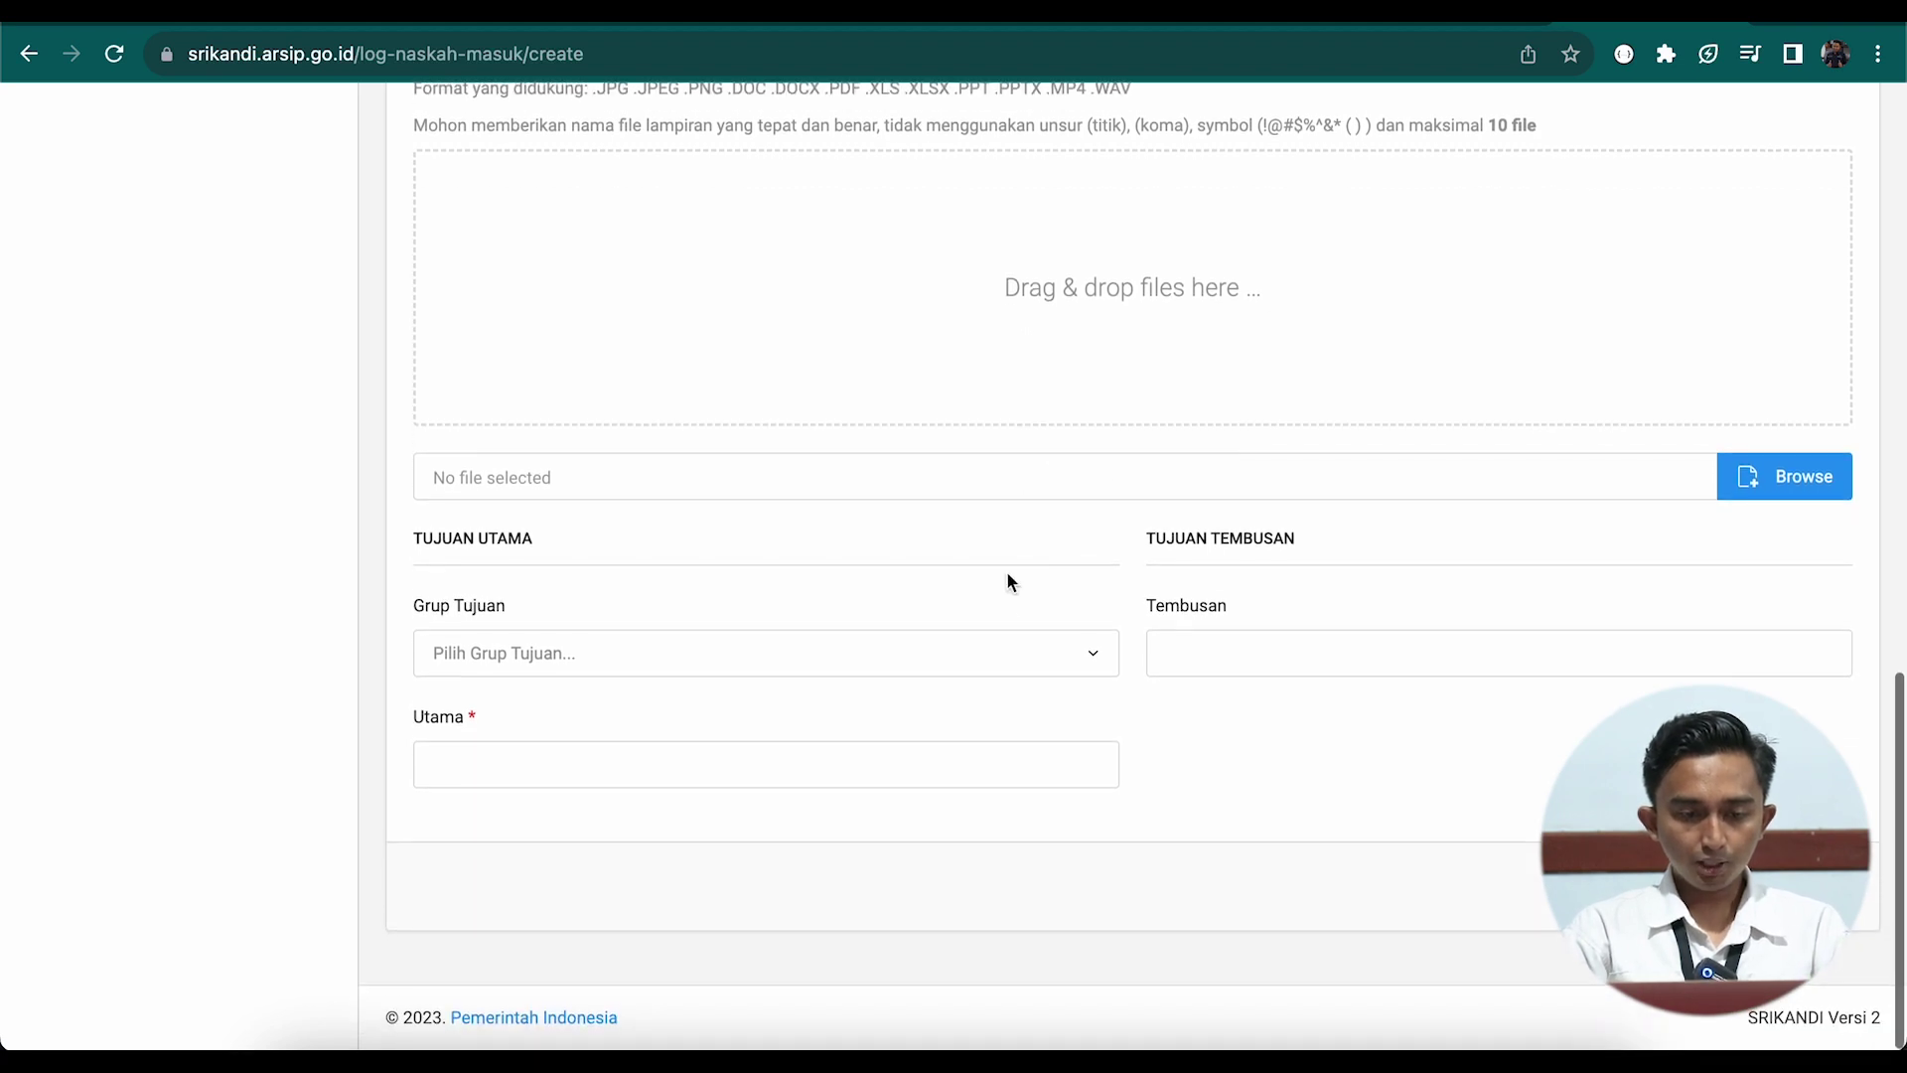
pyautogui.click(997, 666)
pyautogui.click(998, 664)
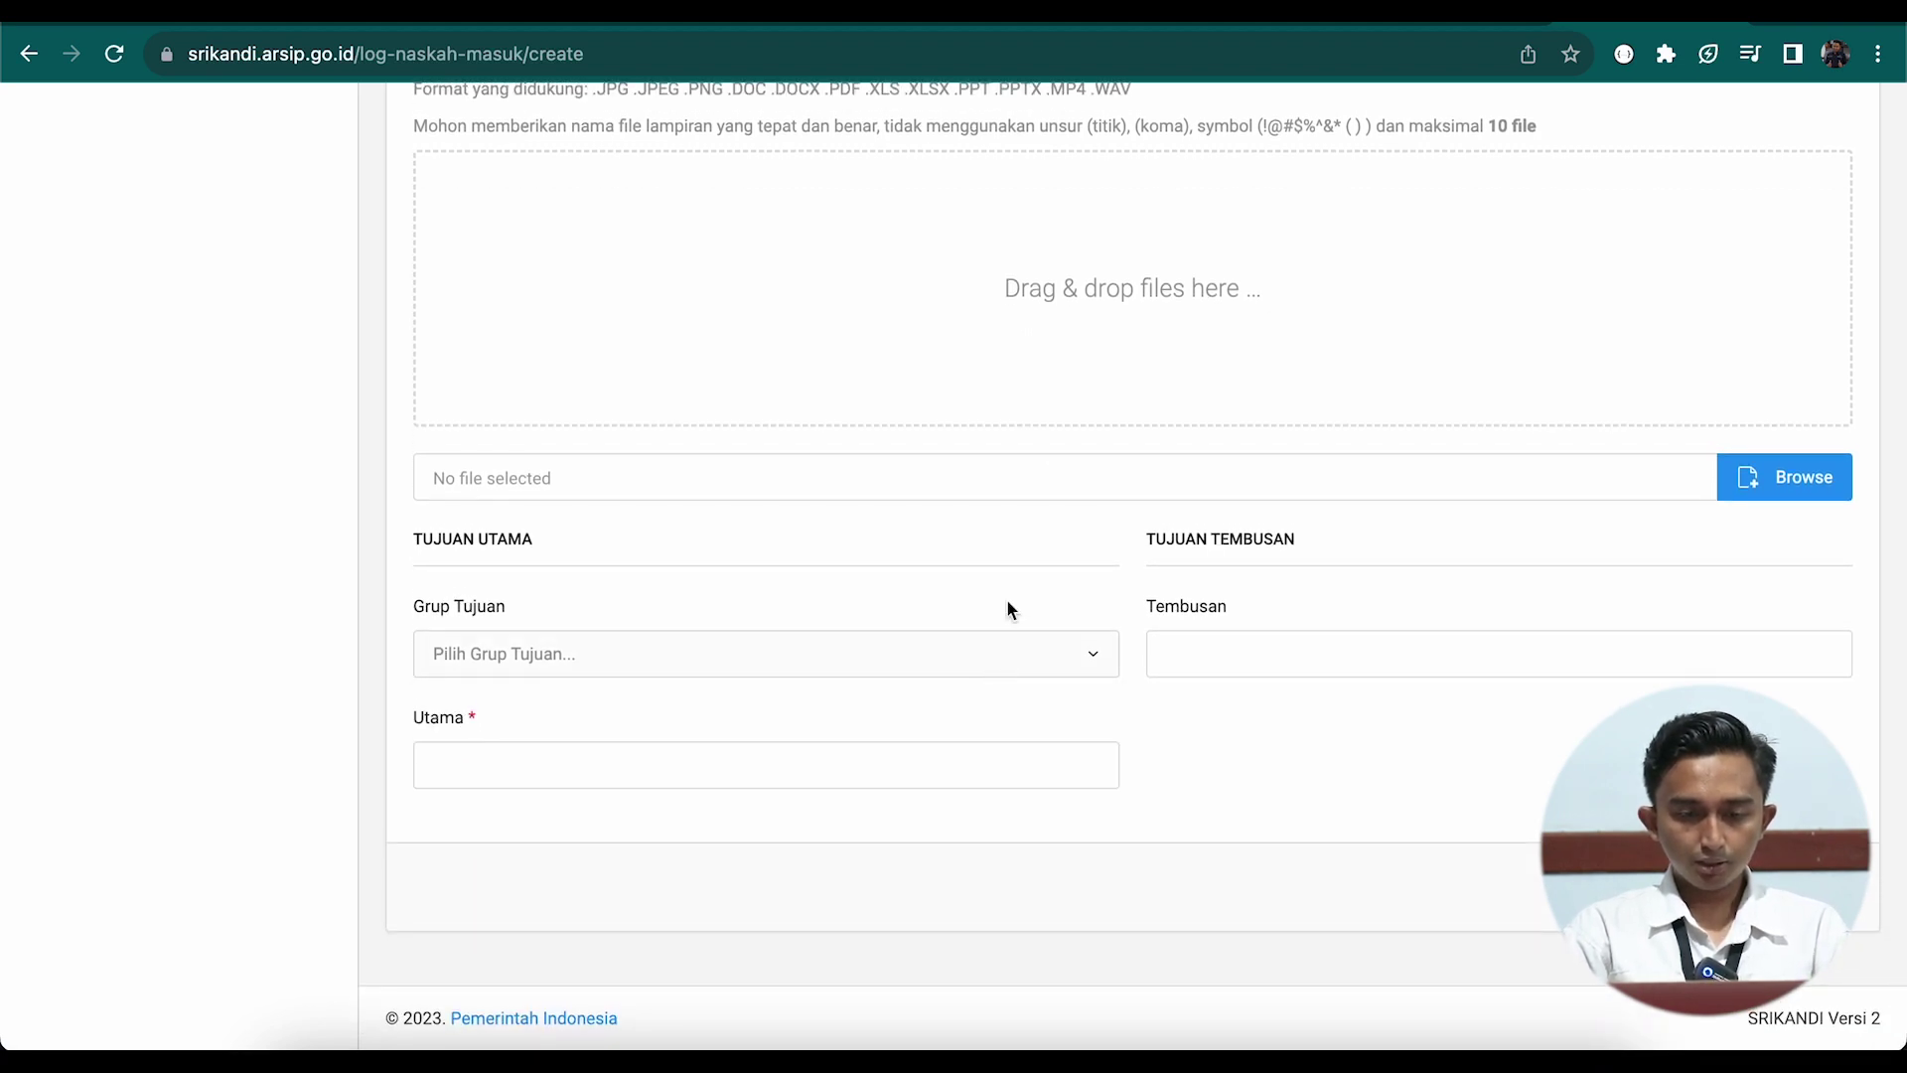
pyautogui.click(863, 753)
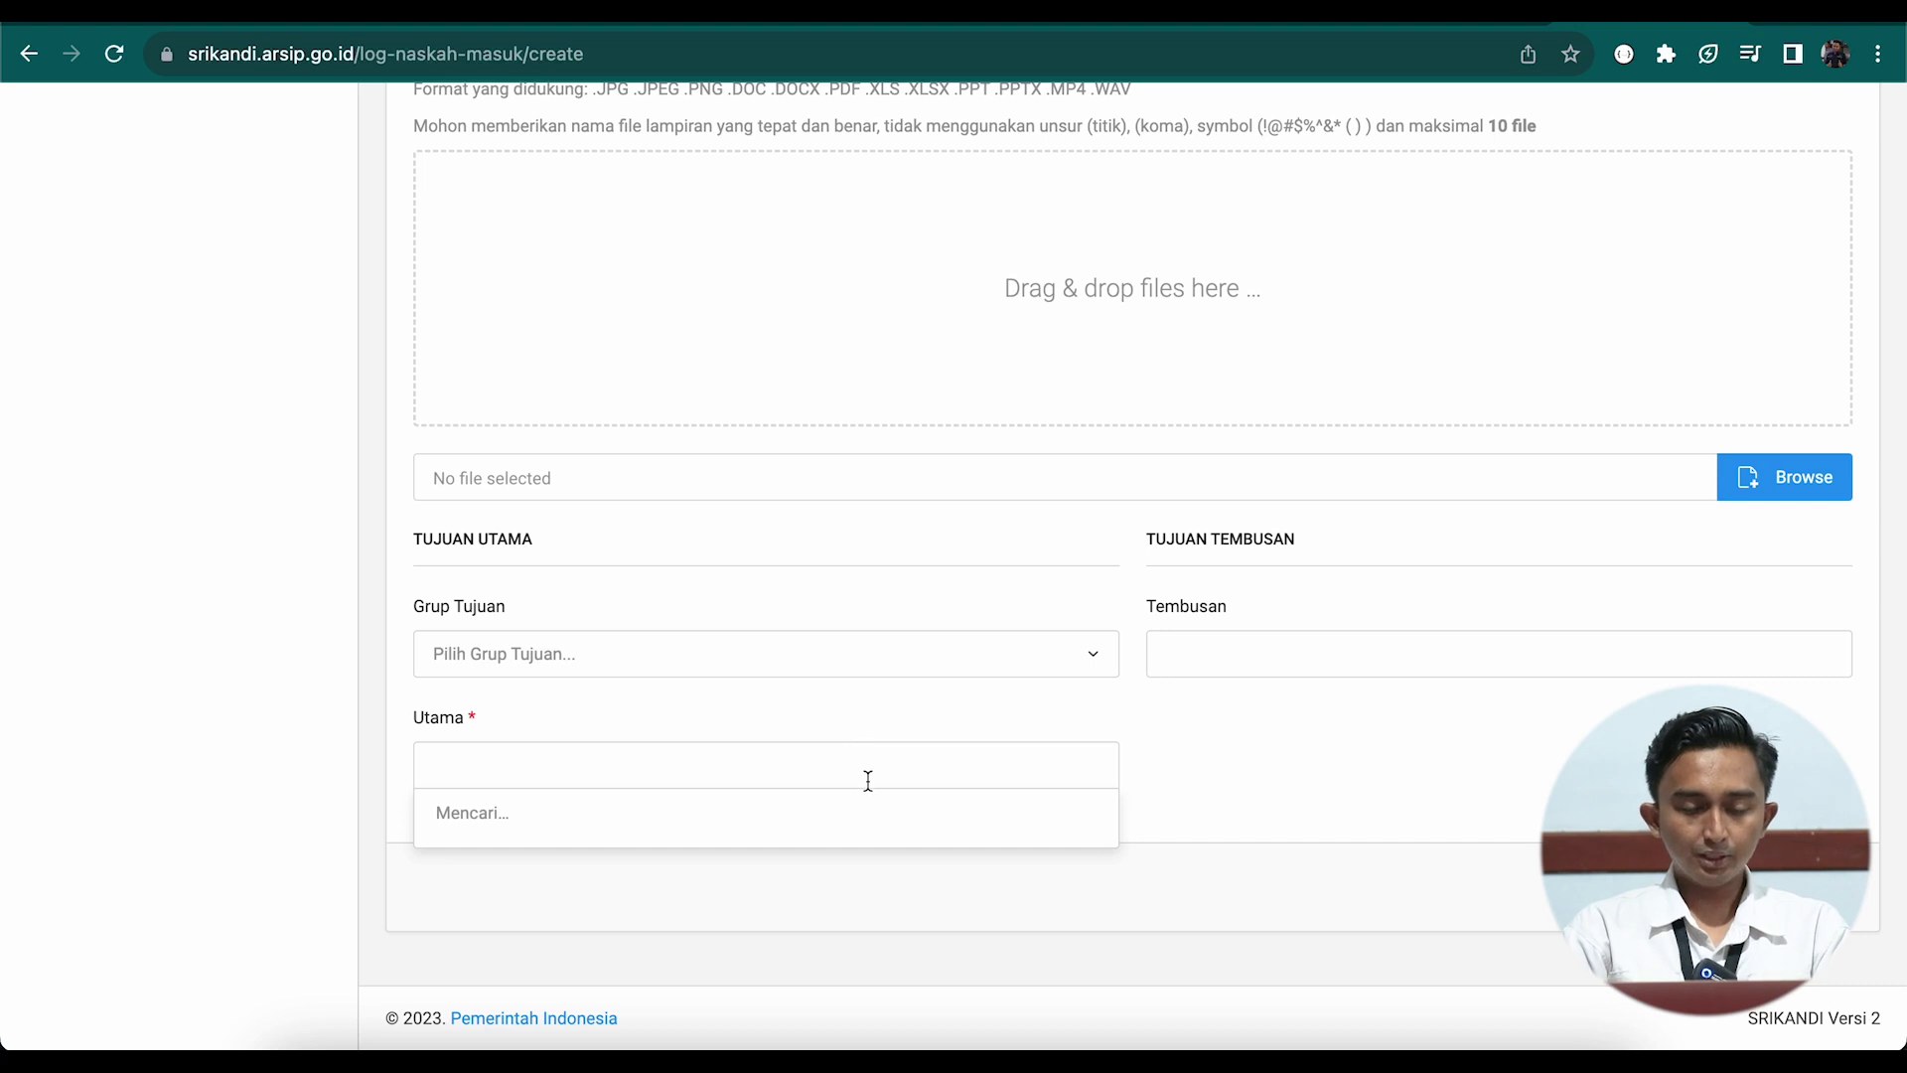
pyautogui.press('super+Tab')
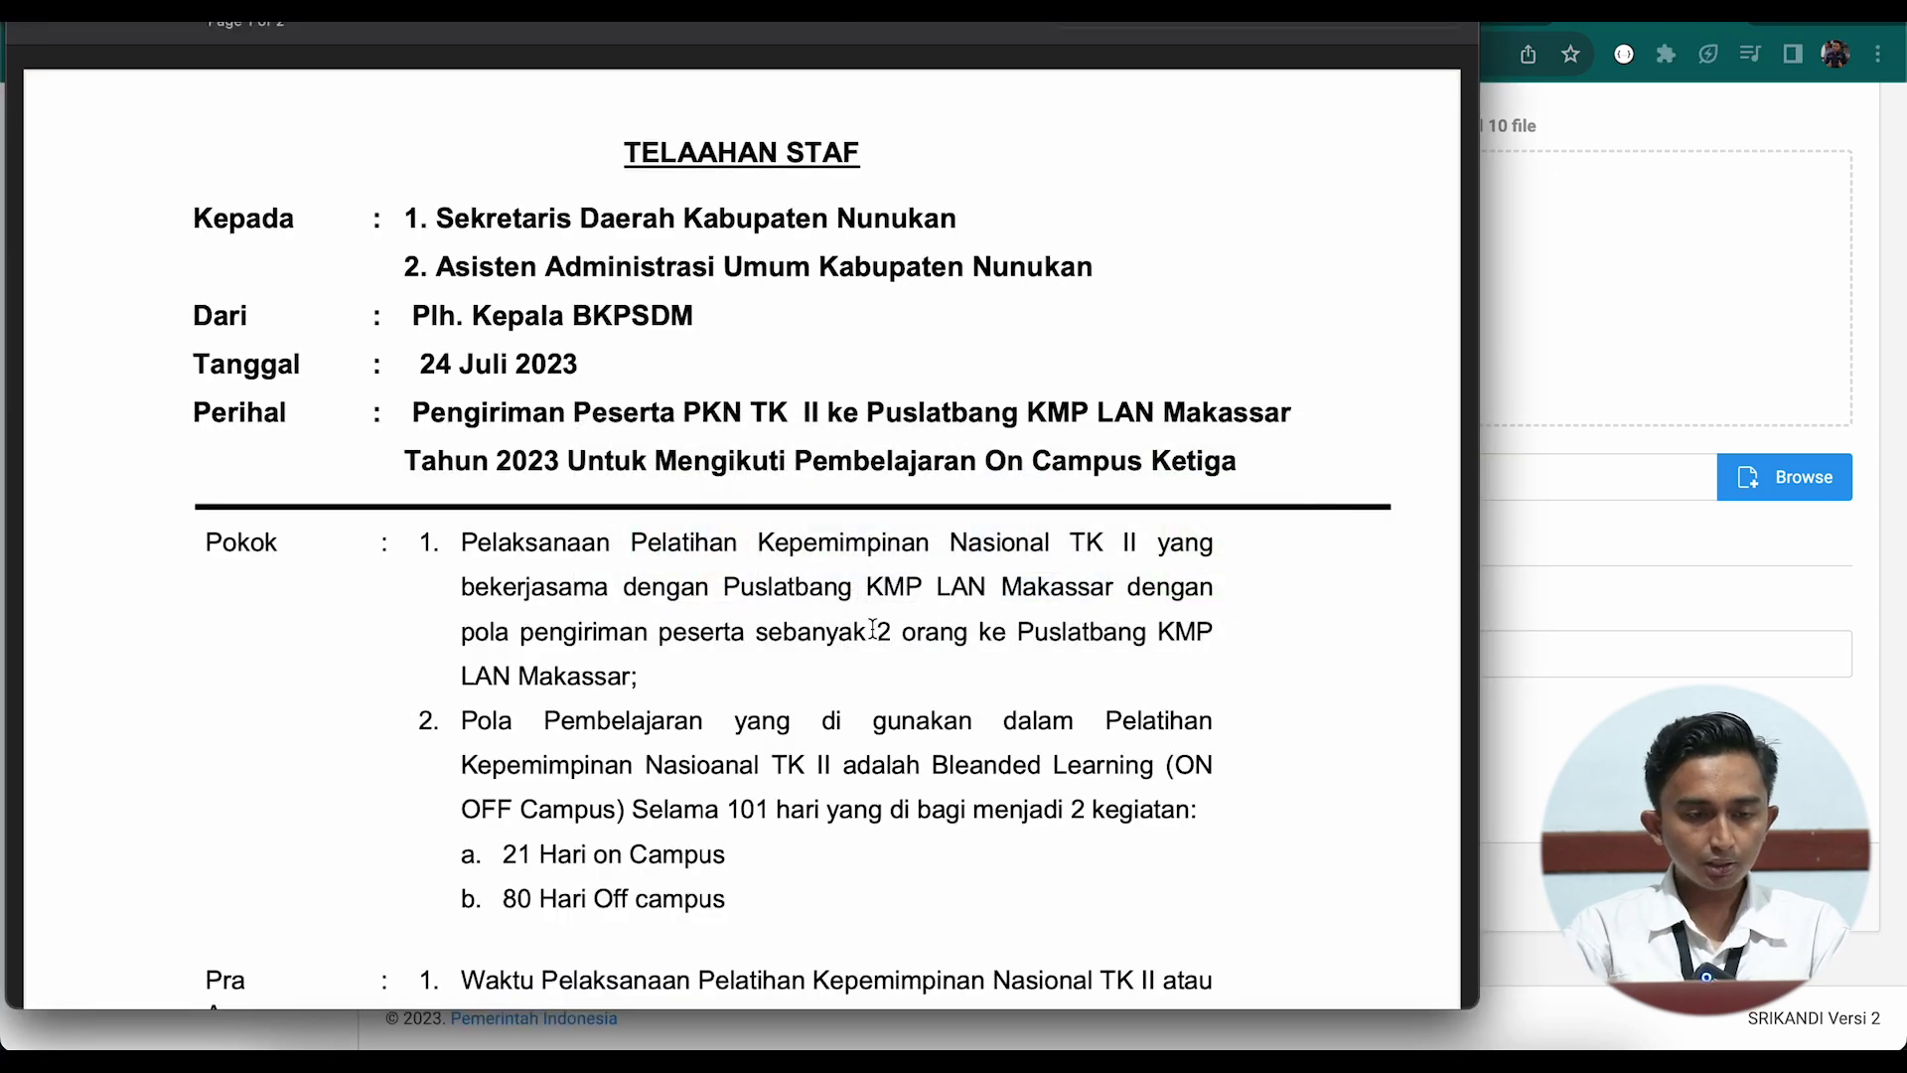
pyautogui.press('super+Tab')
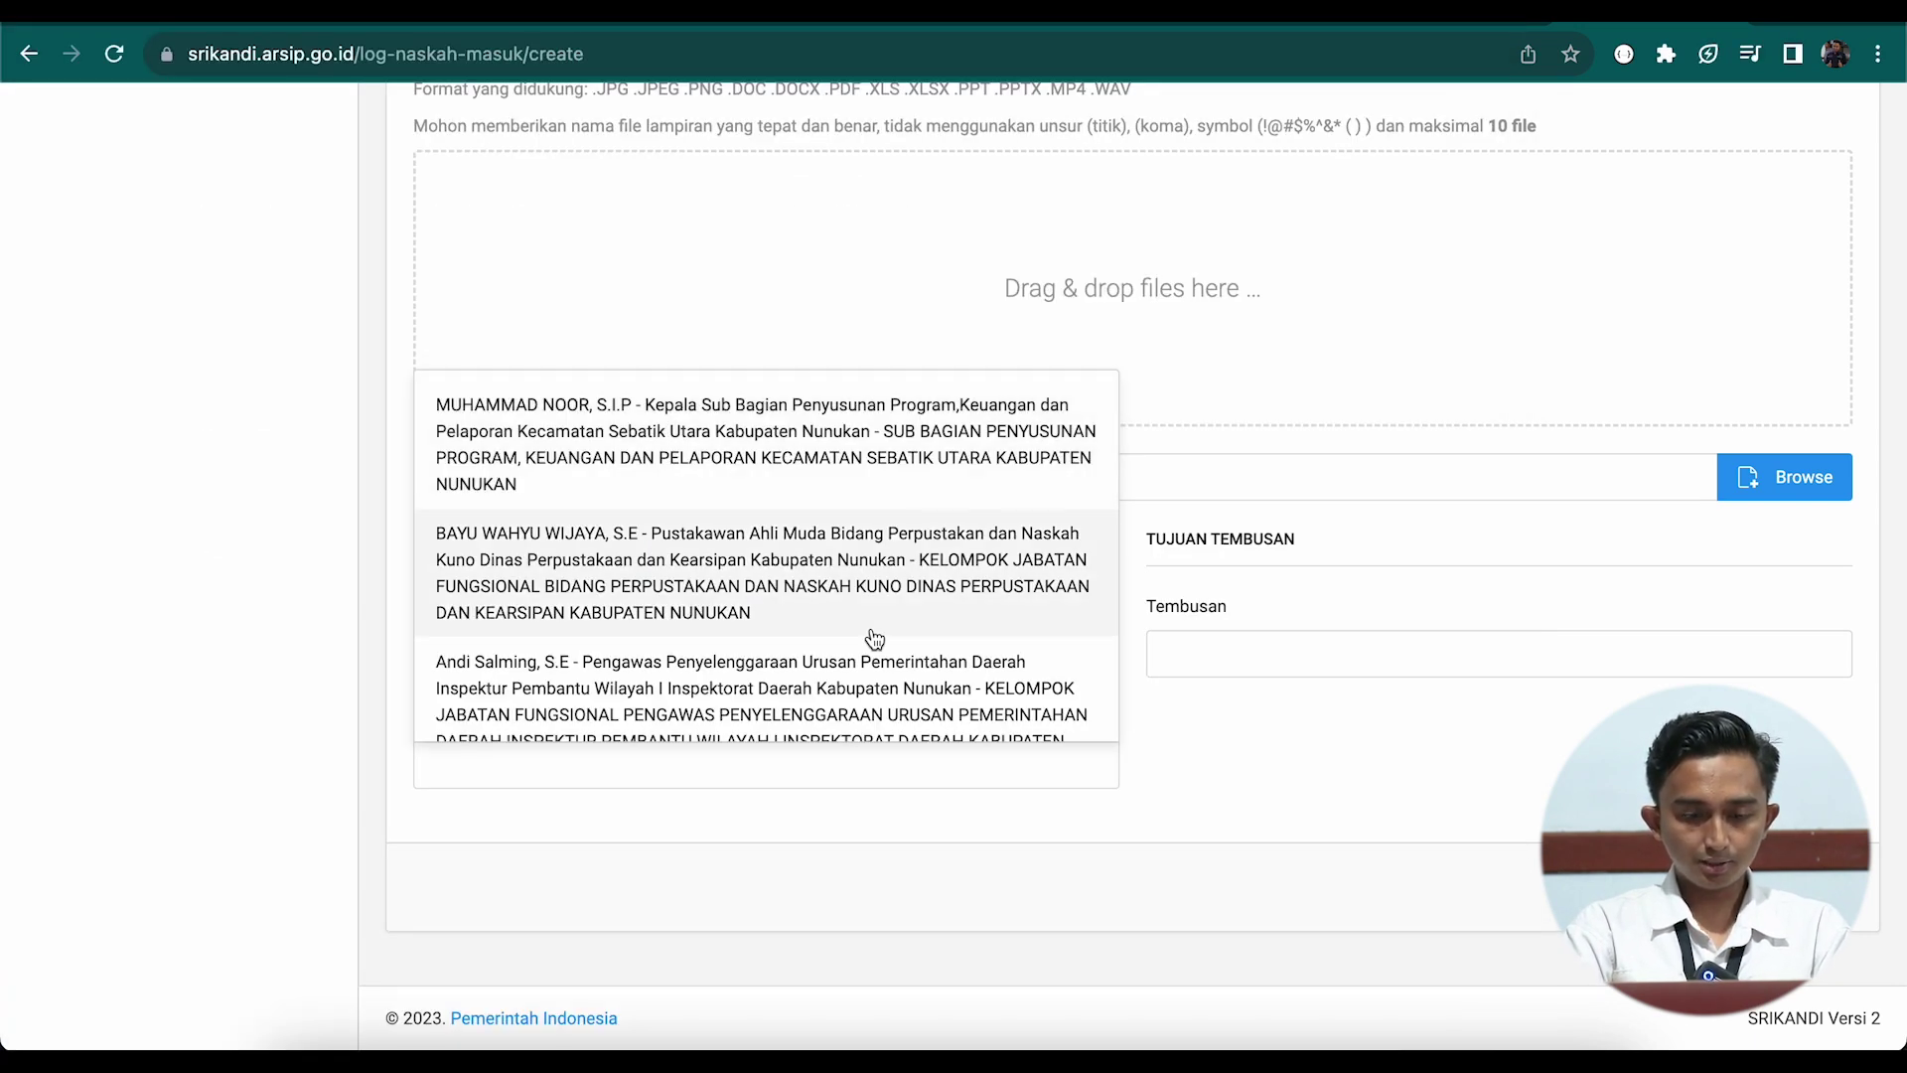
pyautogui.write('SEKRETA')
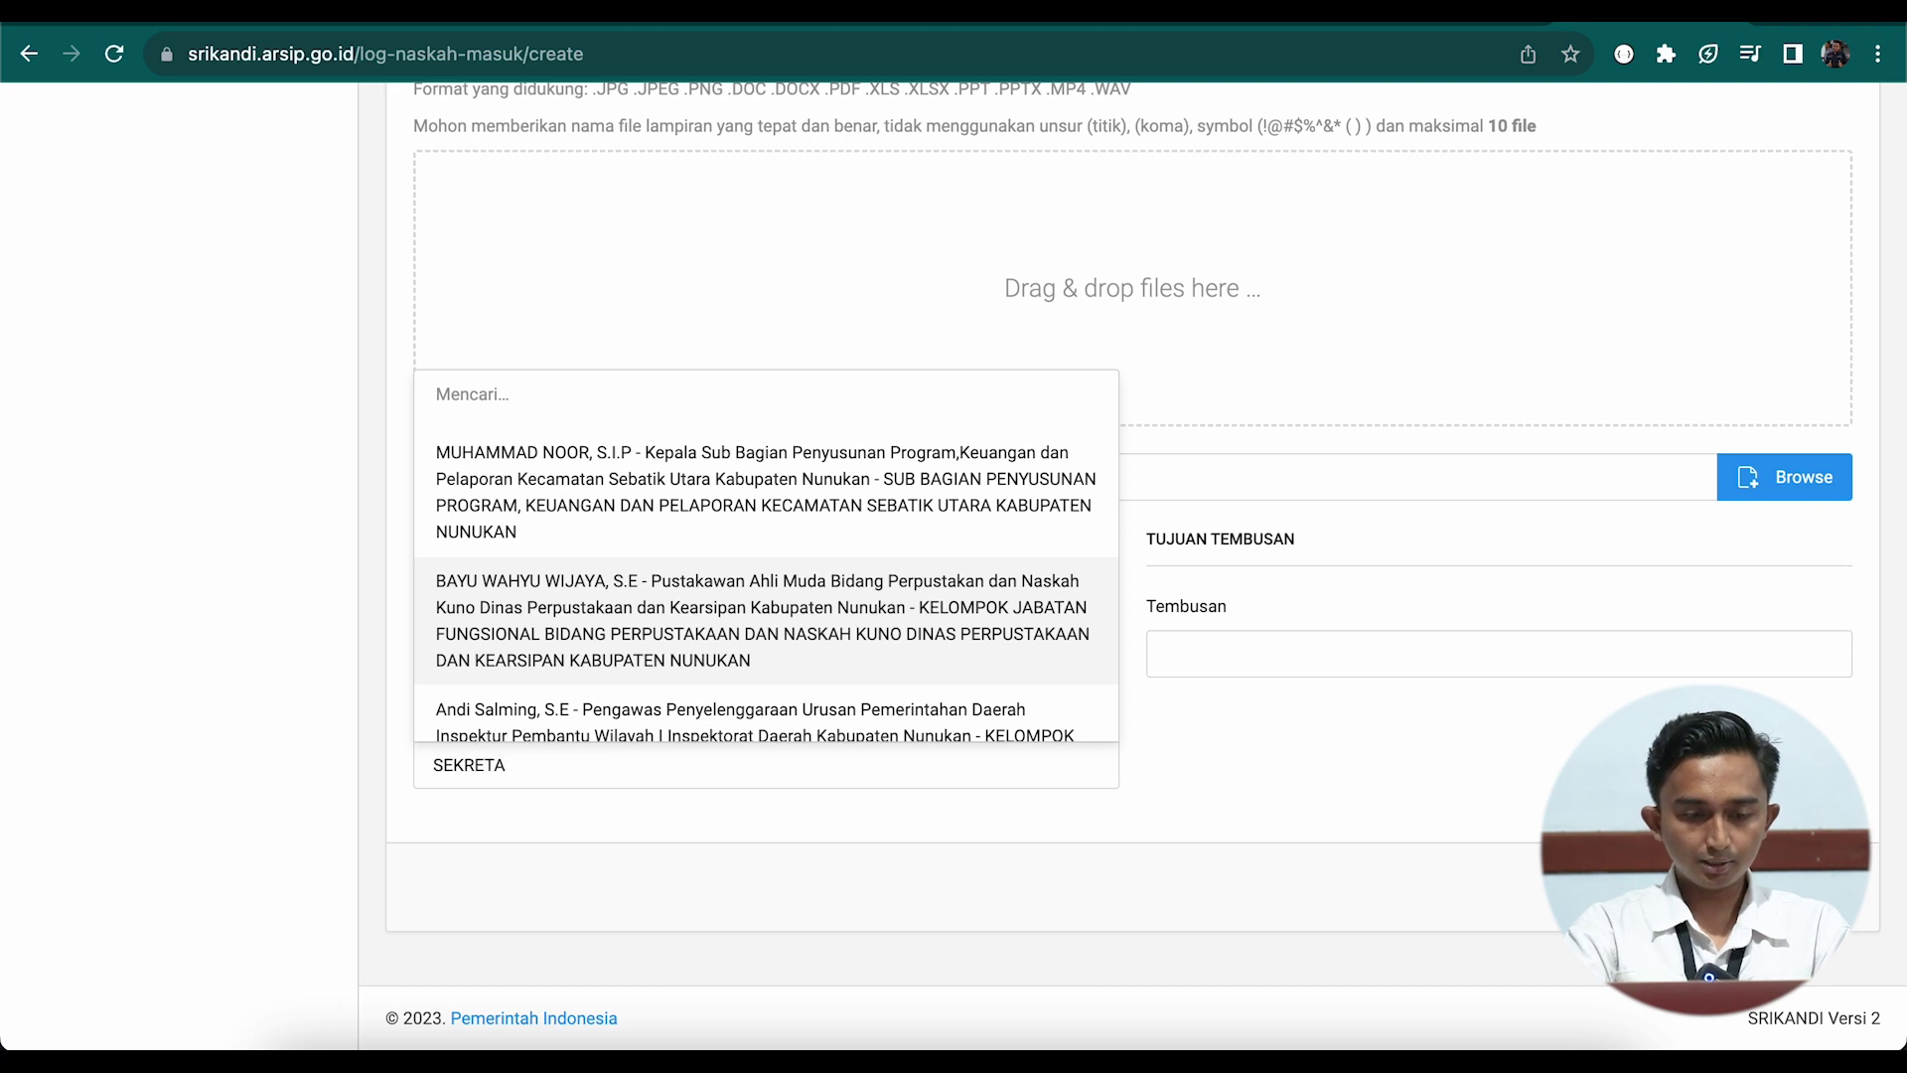
pyautogui.press('BackSpace')
pyautogui.press('BackSpace')
pyautogui.write('RFIANUS')
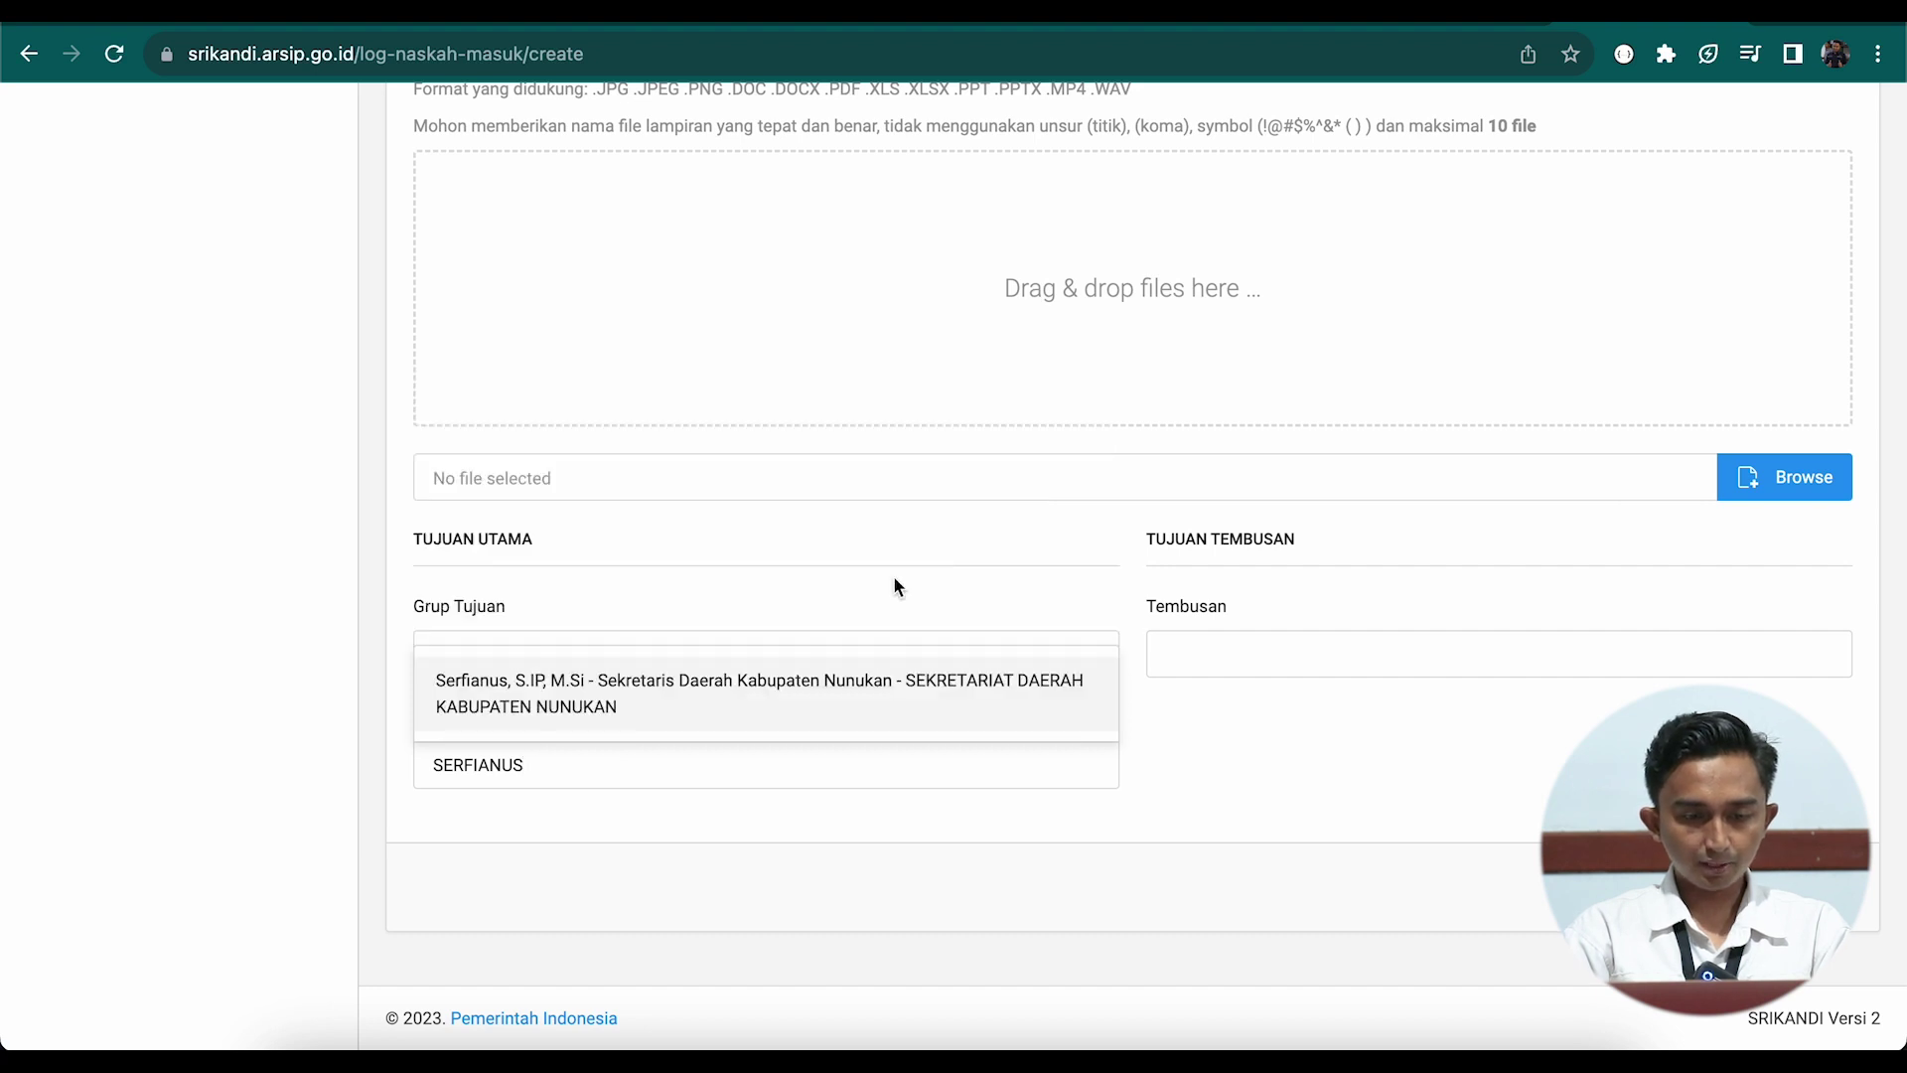
pyautogui.click(797, 713)
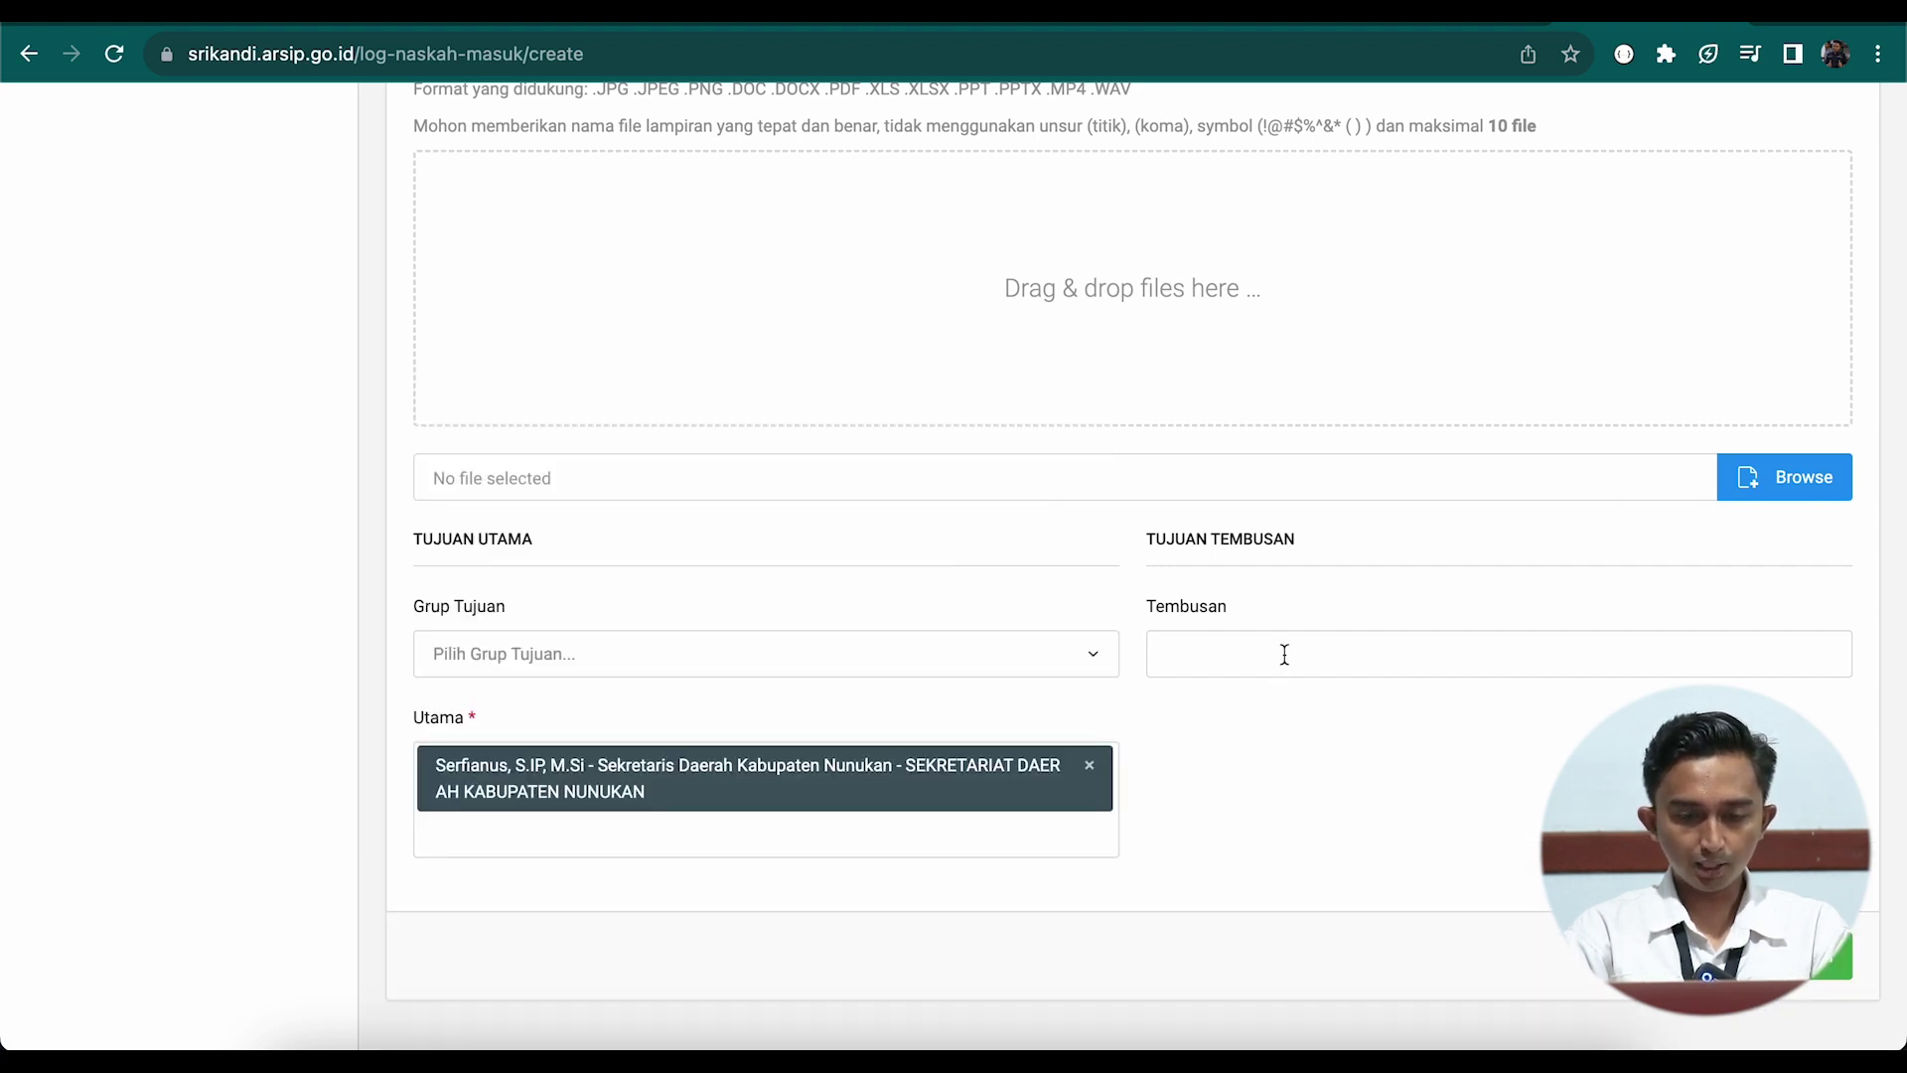
pyautogui.scroll(-2, 1319, 758)
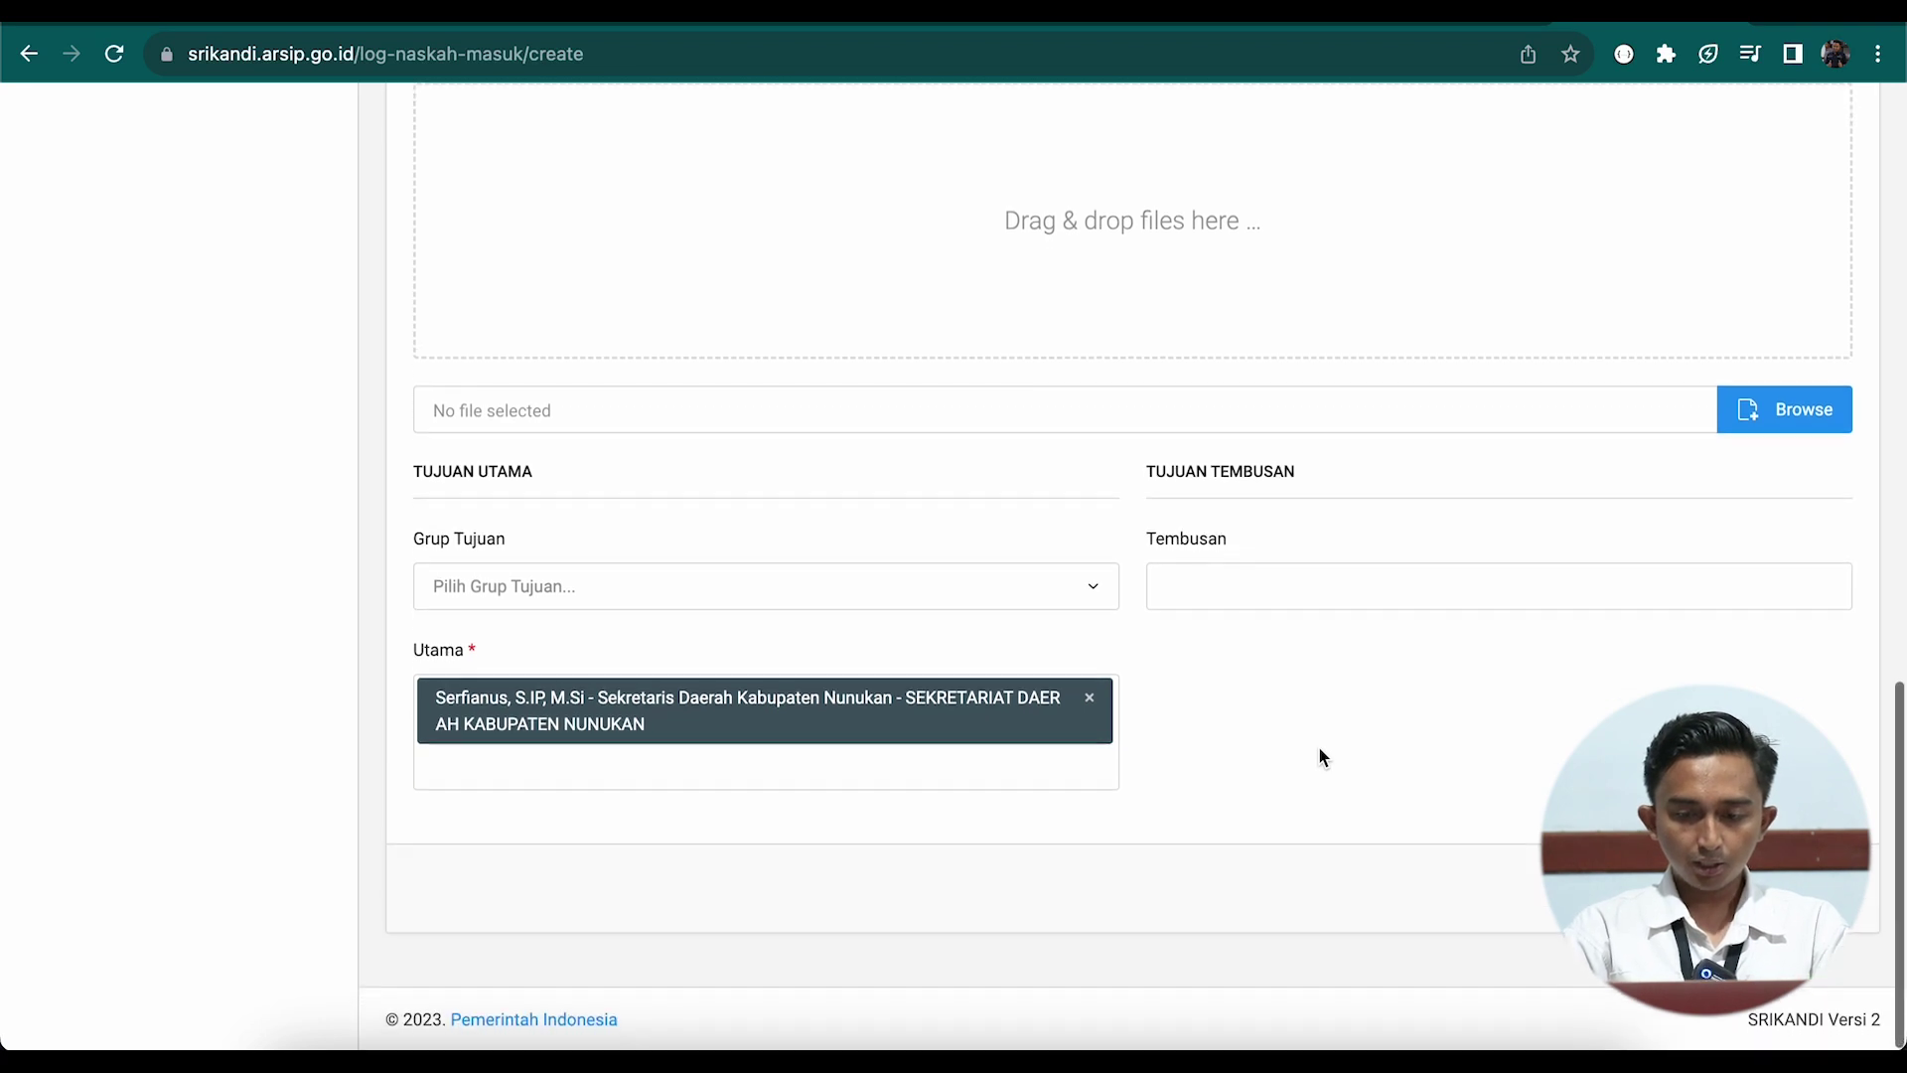
pyautogui.click(1832, 889)
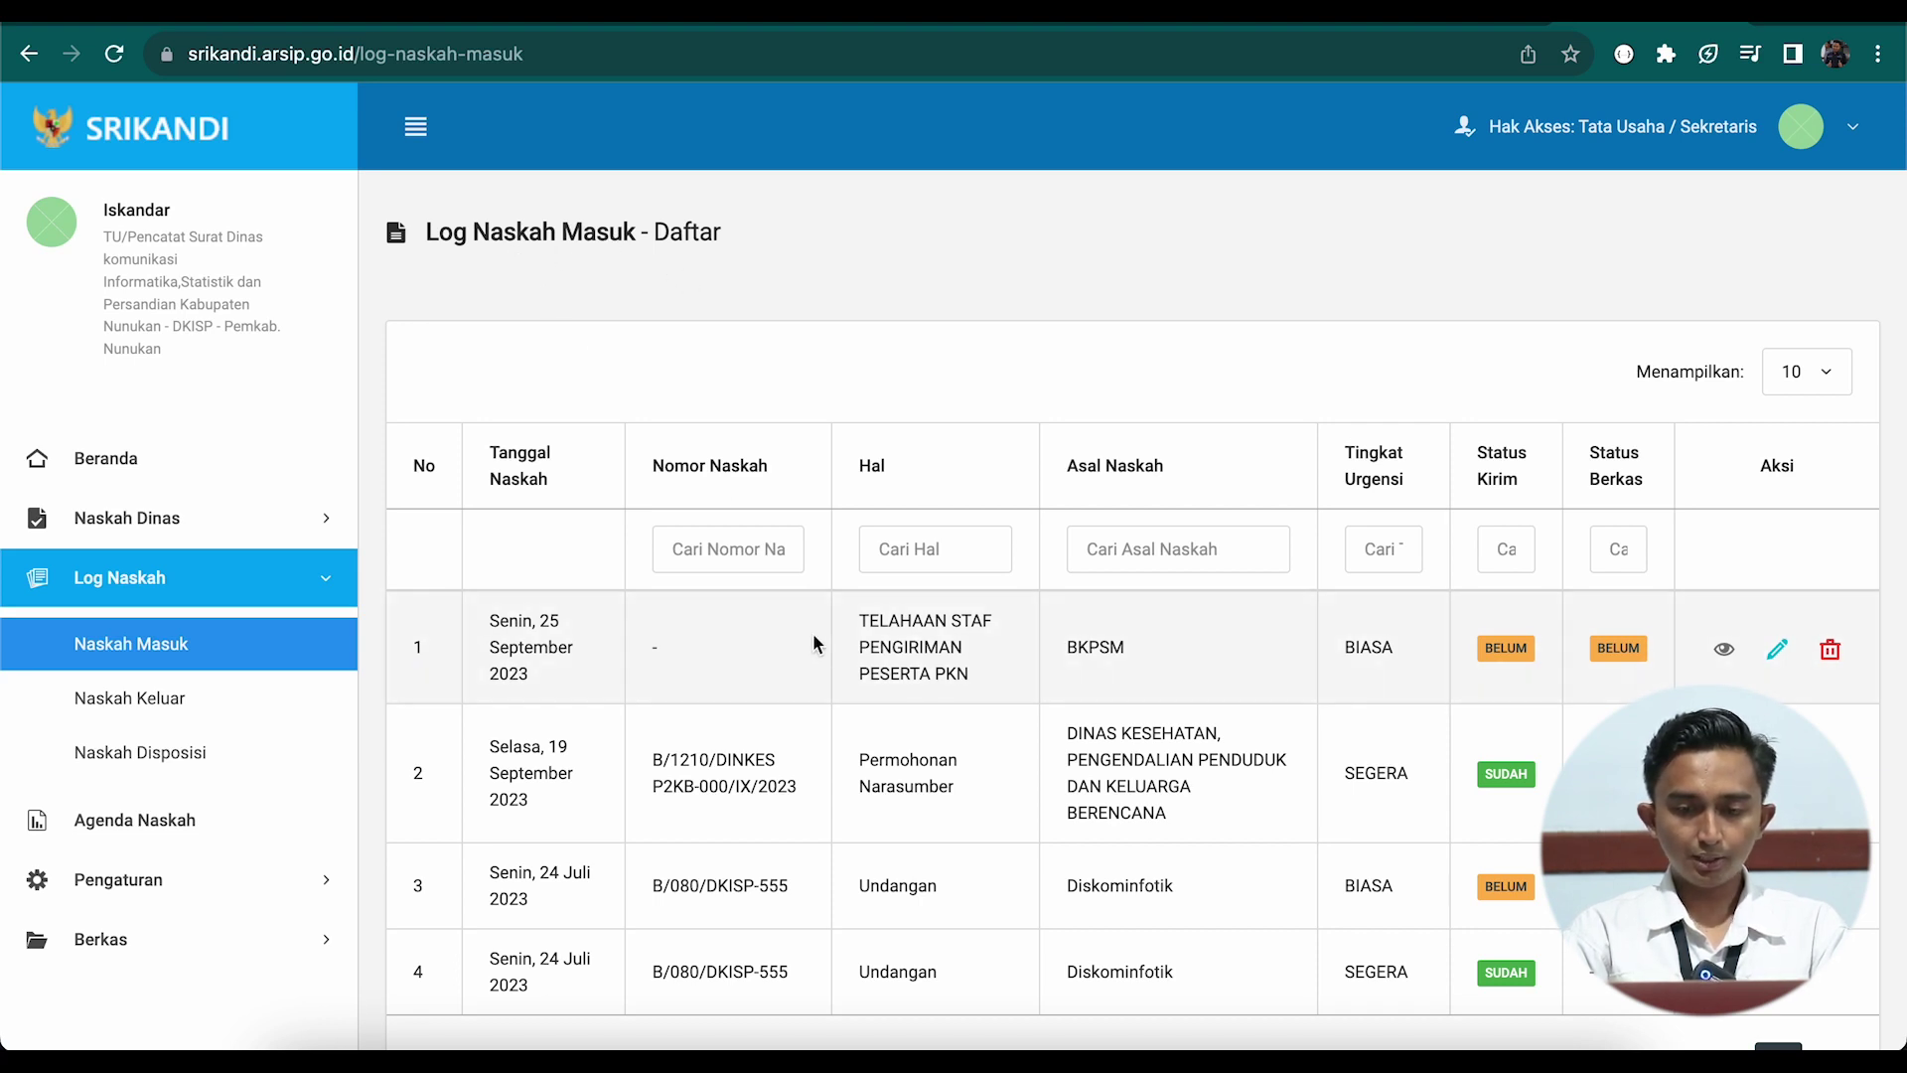
# - Open the detail of the newly registered BKPSM letter and review its data, document preview, attachments and follow-up history
pyautogui.click(1723, 656)
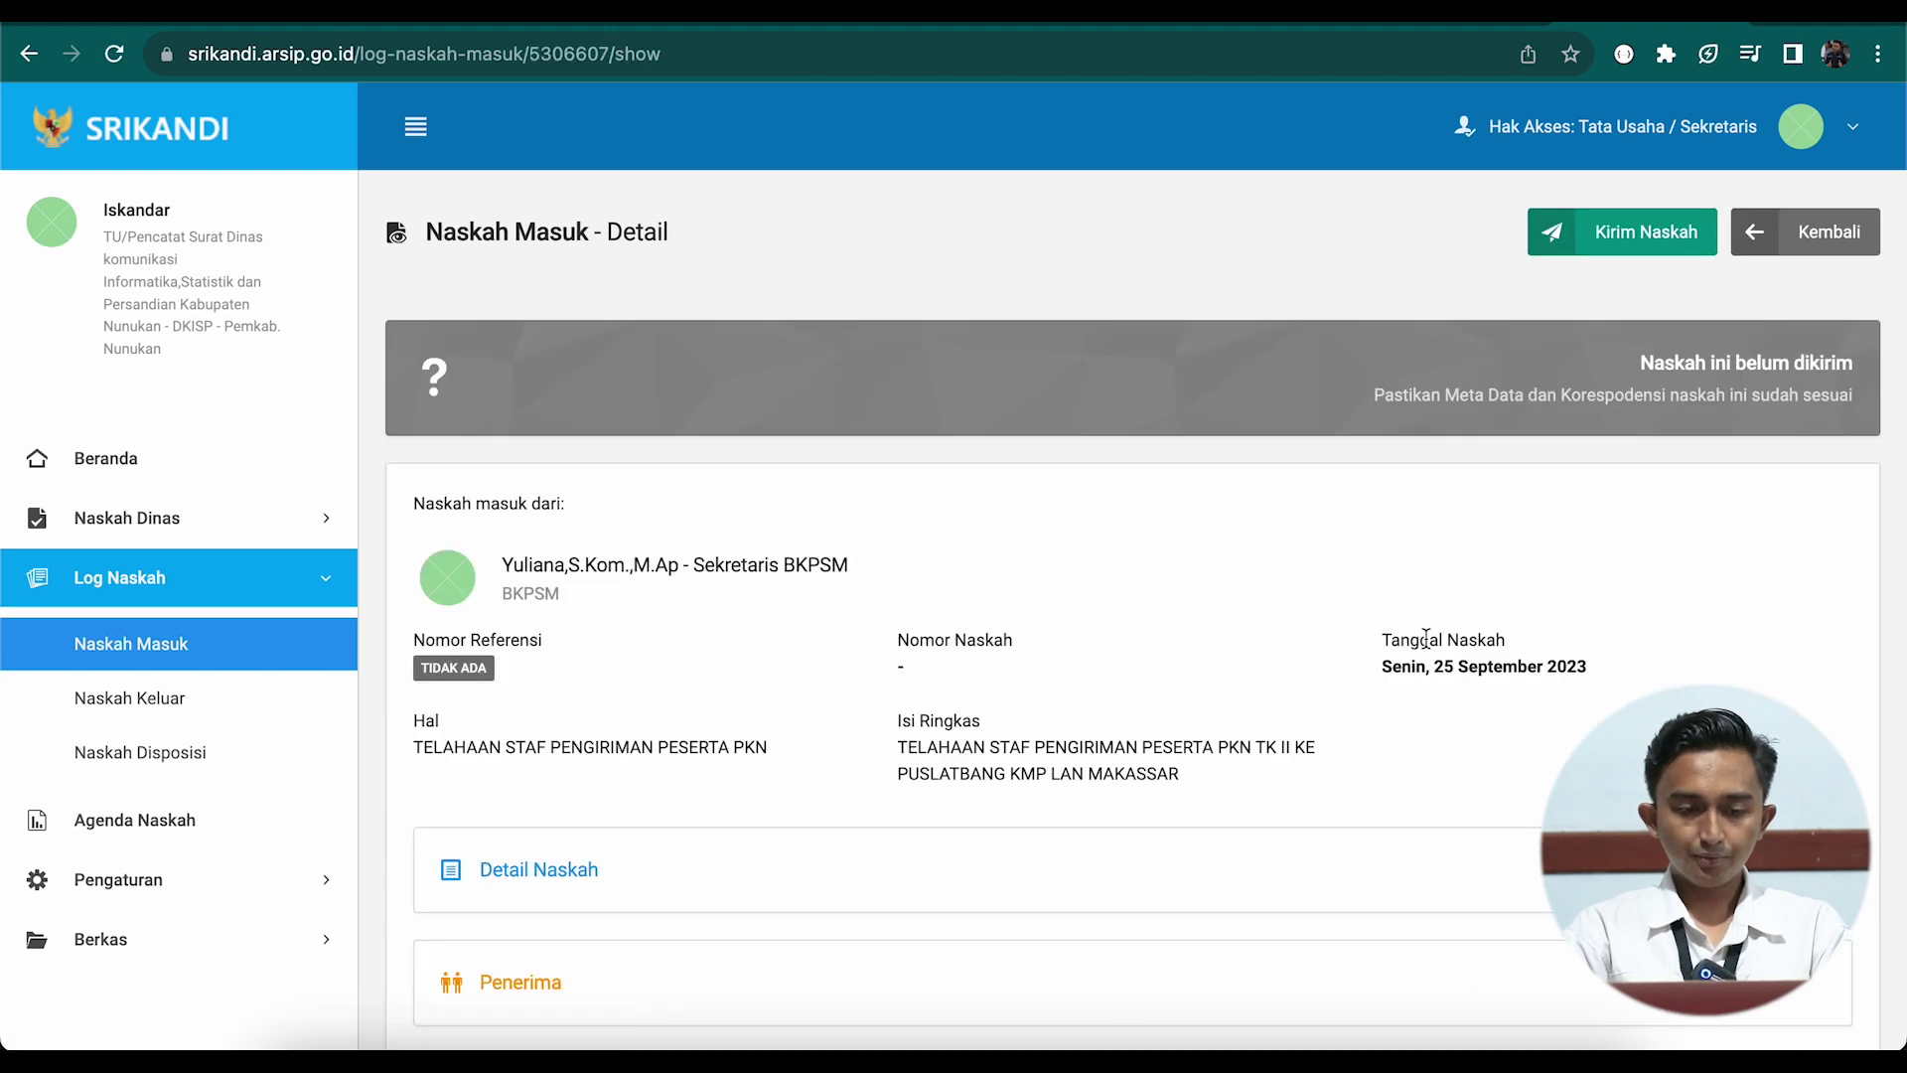
pyautogui.scroll(-2, 1426, 639)
pyautogui.scroll(-10, 1427, 639)
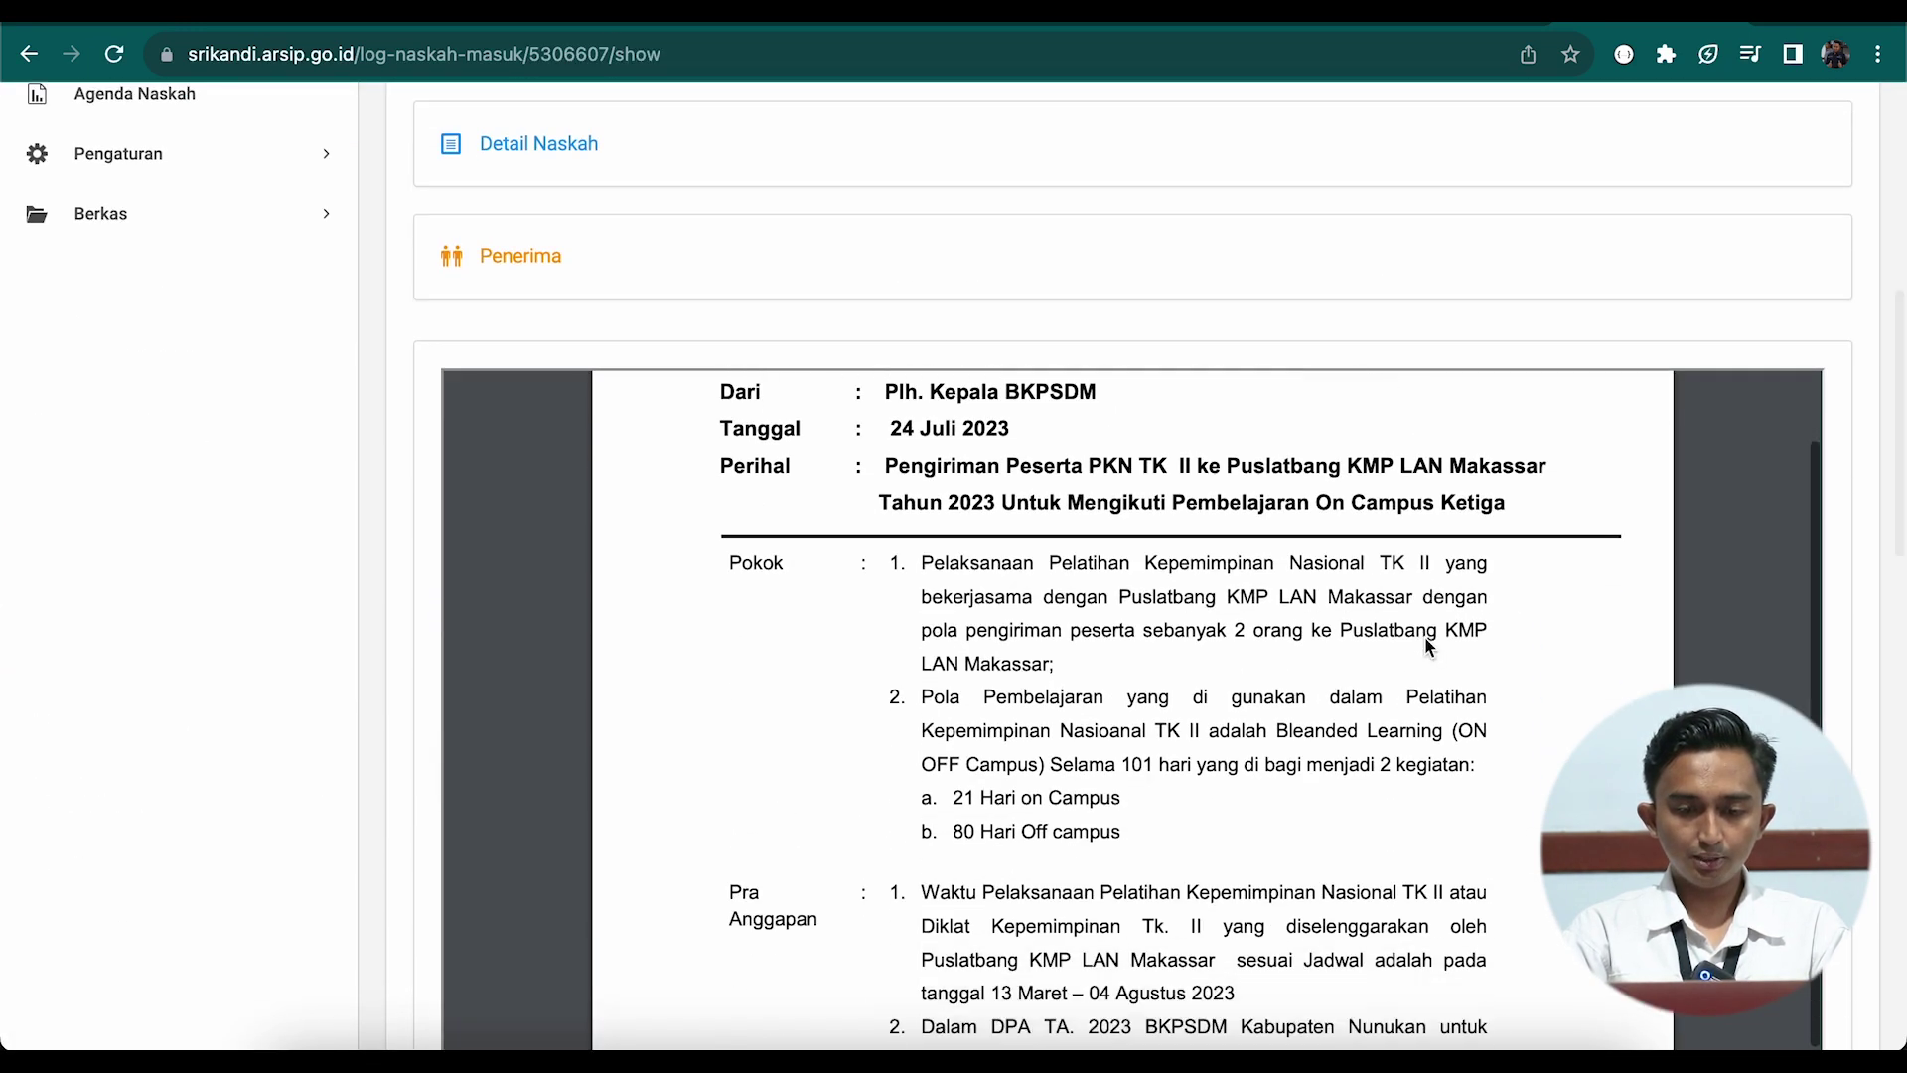
pyautogui.scroll(-15, 1425, 640)
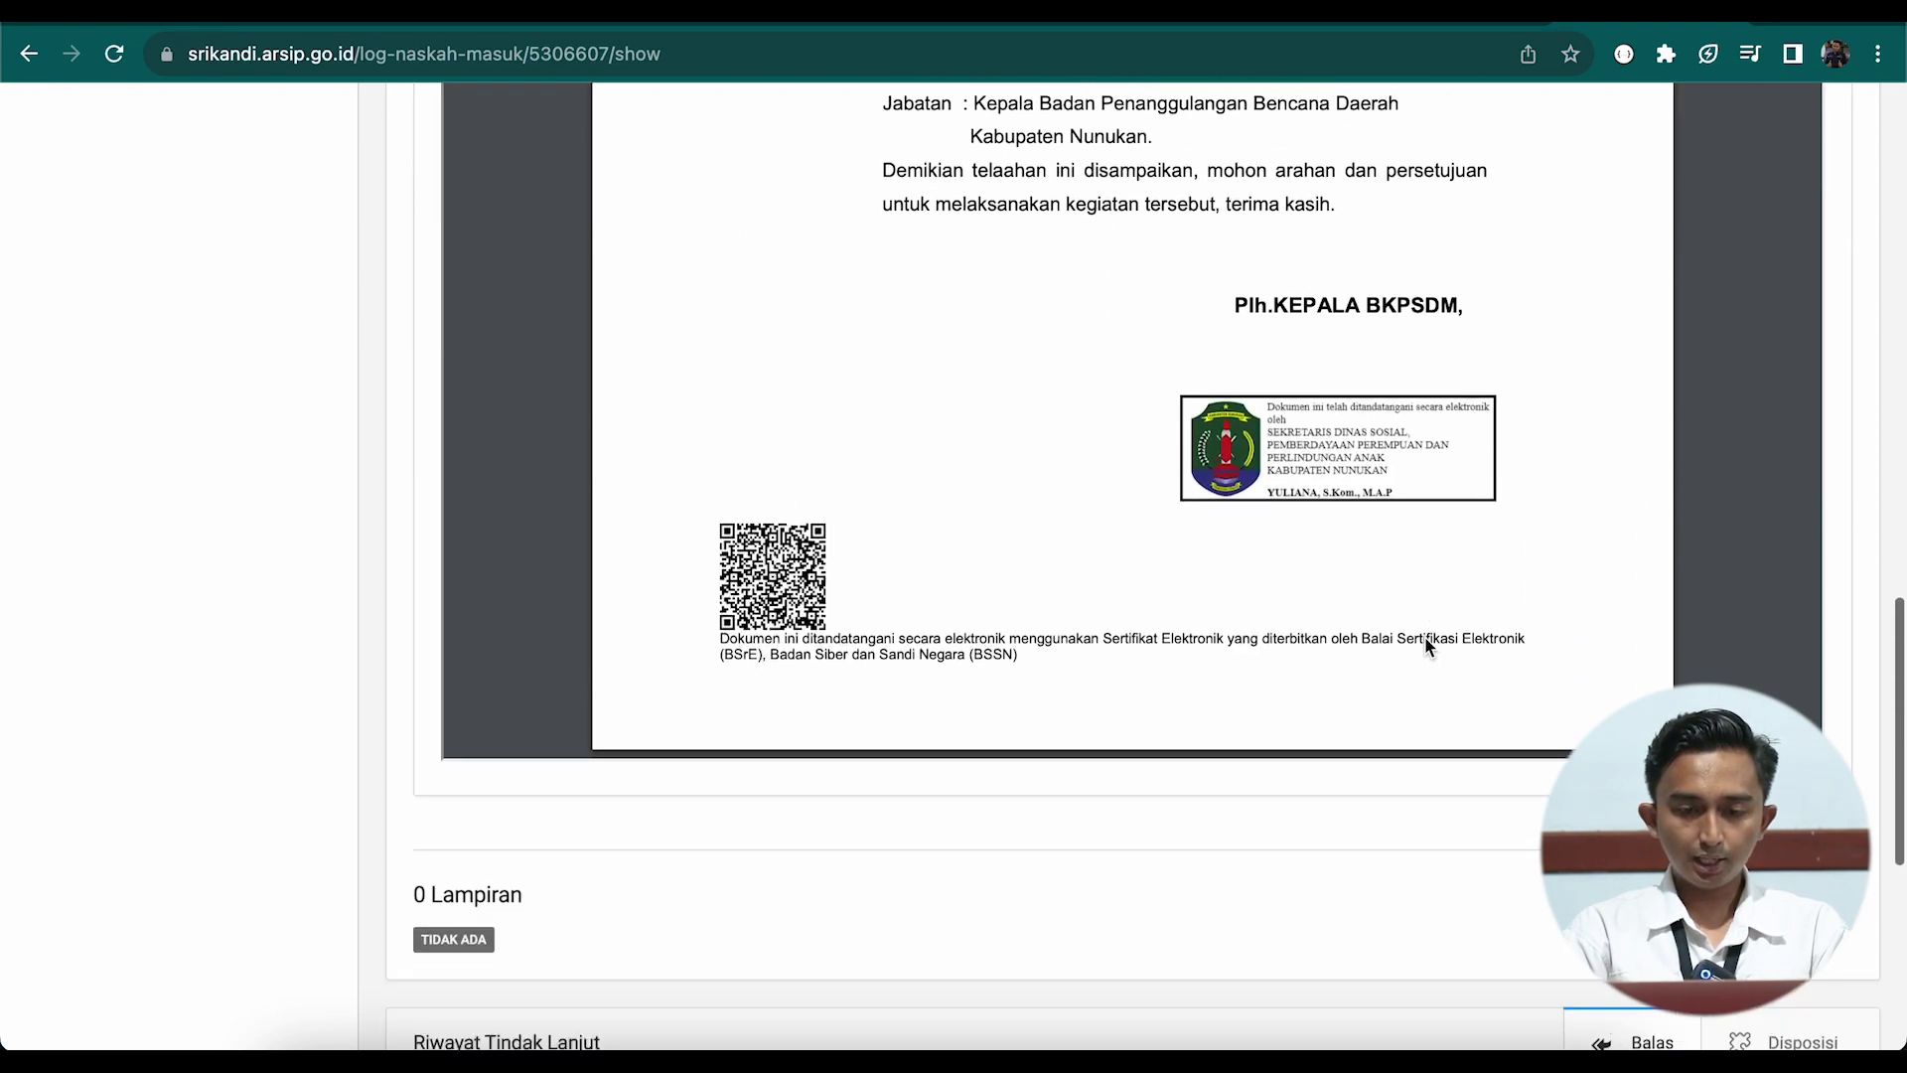
pyautogui.scroll(-6, 1381, 771)
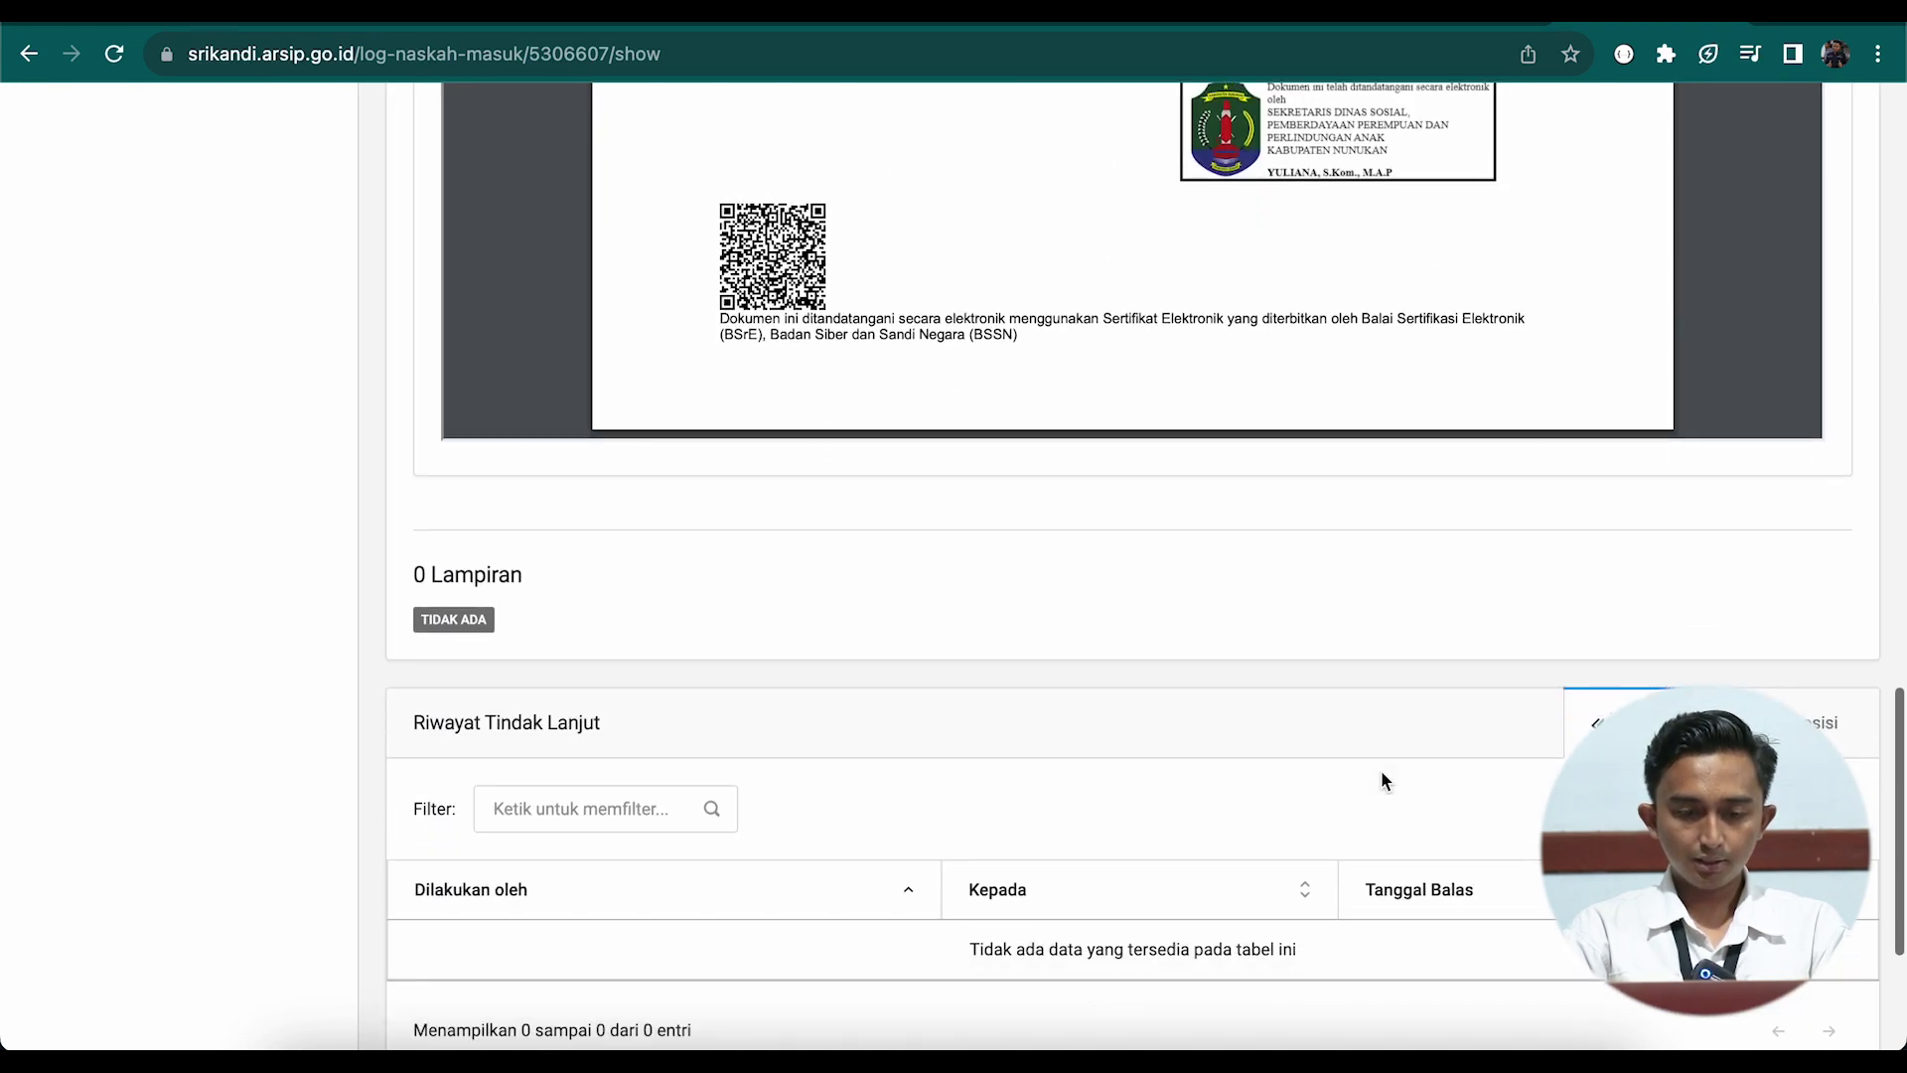
pyautogui.scroll(20, 1381, 771)
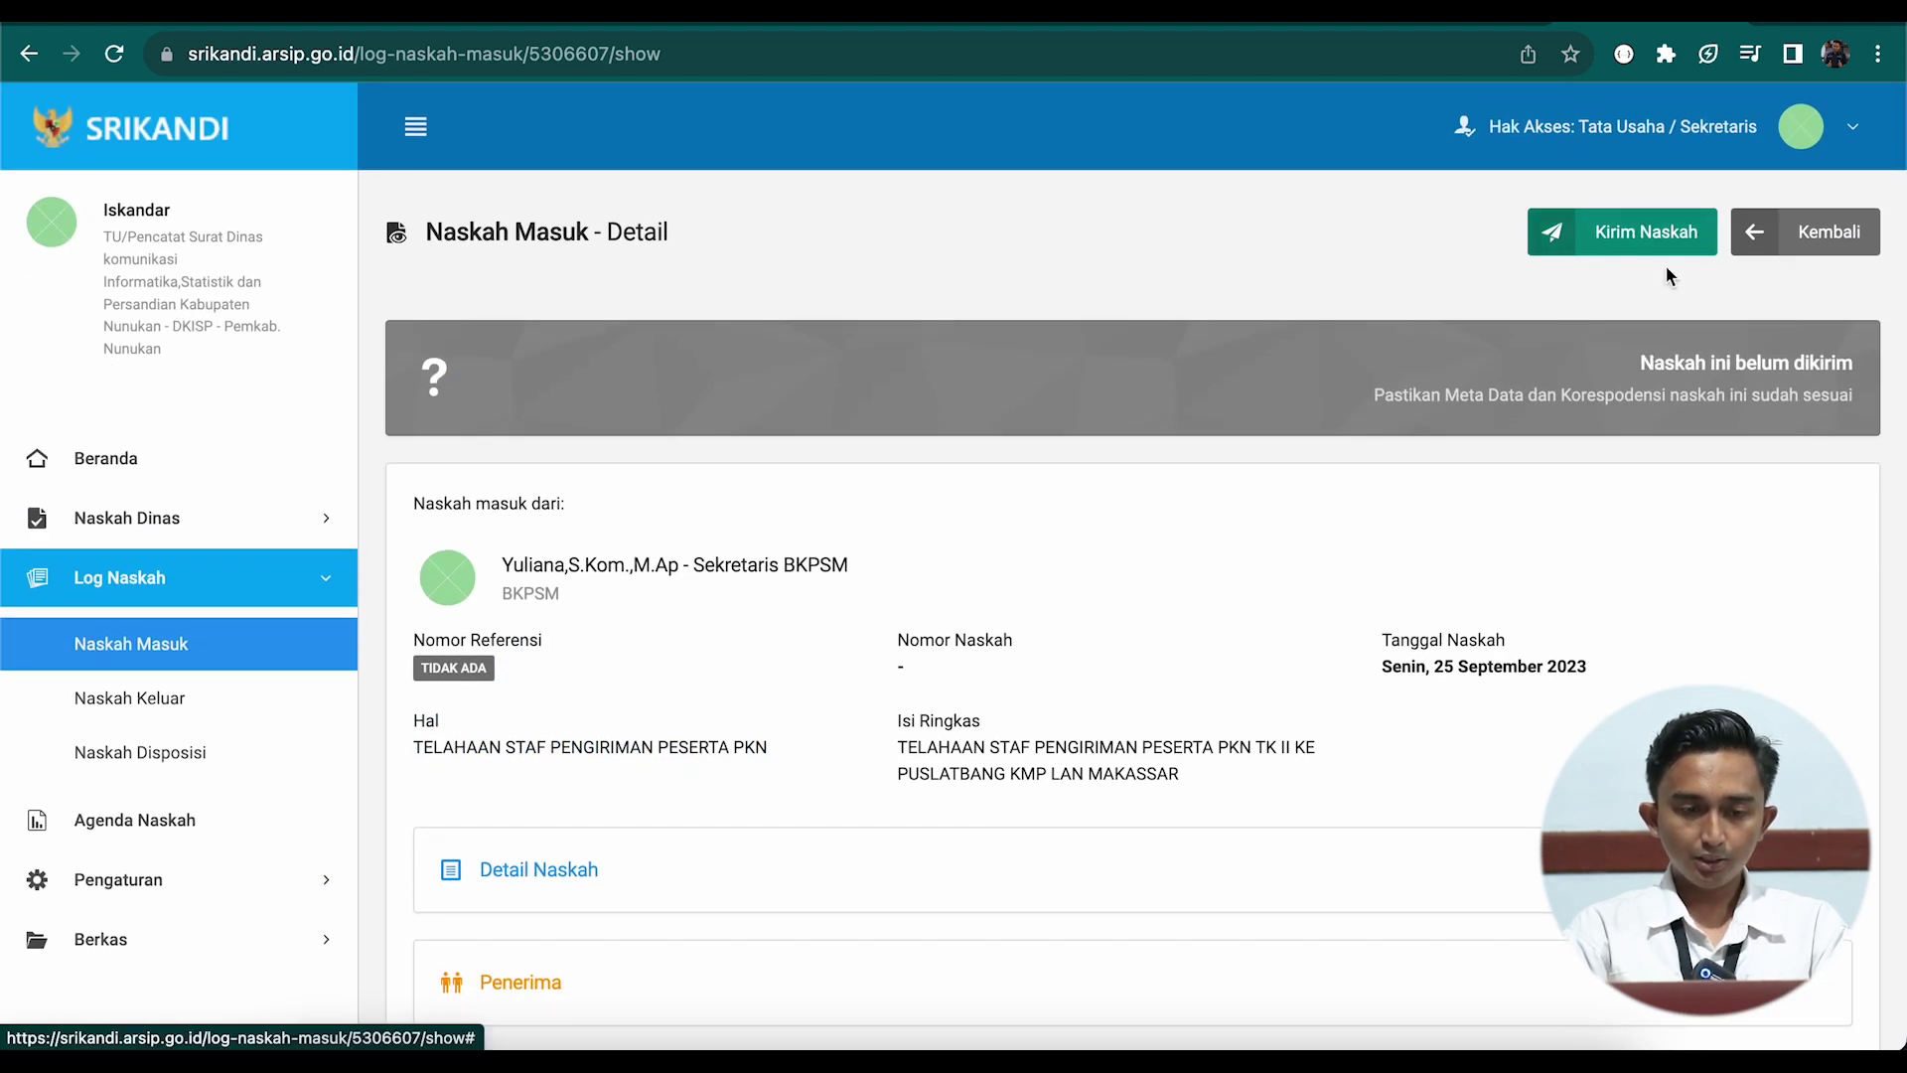
# - Leave the incoming letter's detail and start an outgoing letter registration sent through DINAS KOMUNIKASI, INFORMATIKA, STATISTIK DAN PERSANDIAN
pyautogui.click(1741, 250)
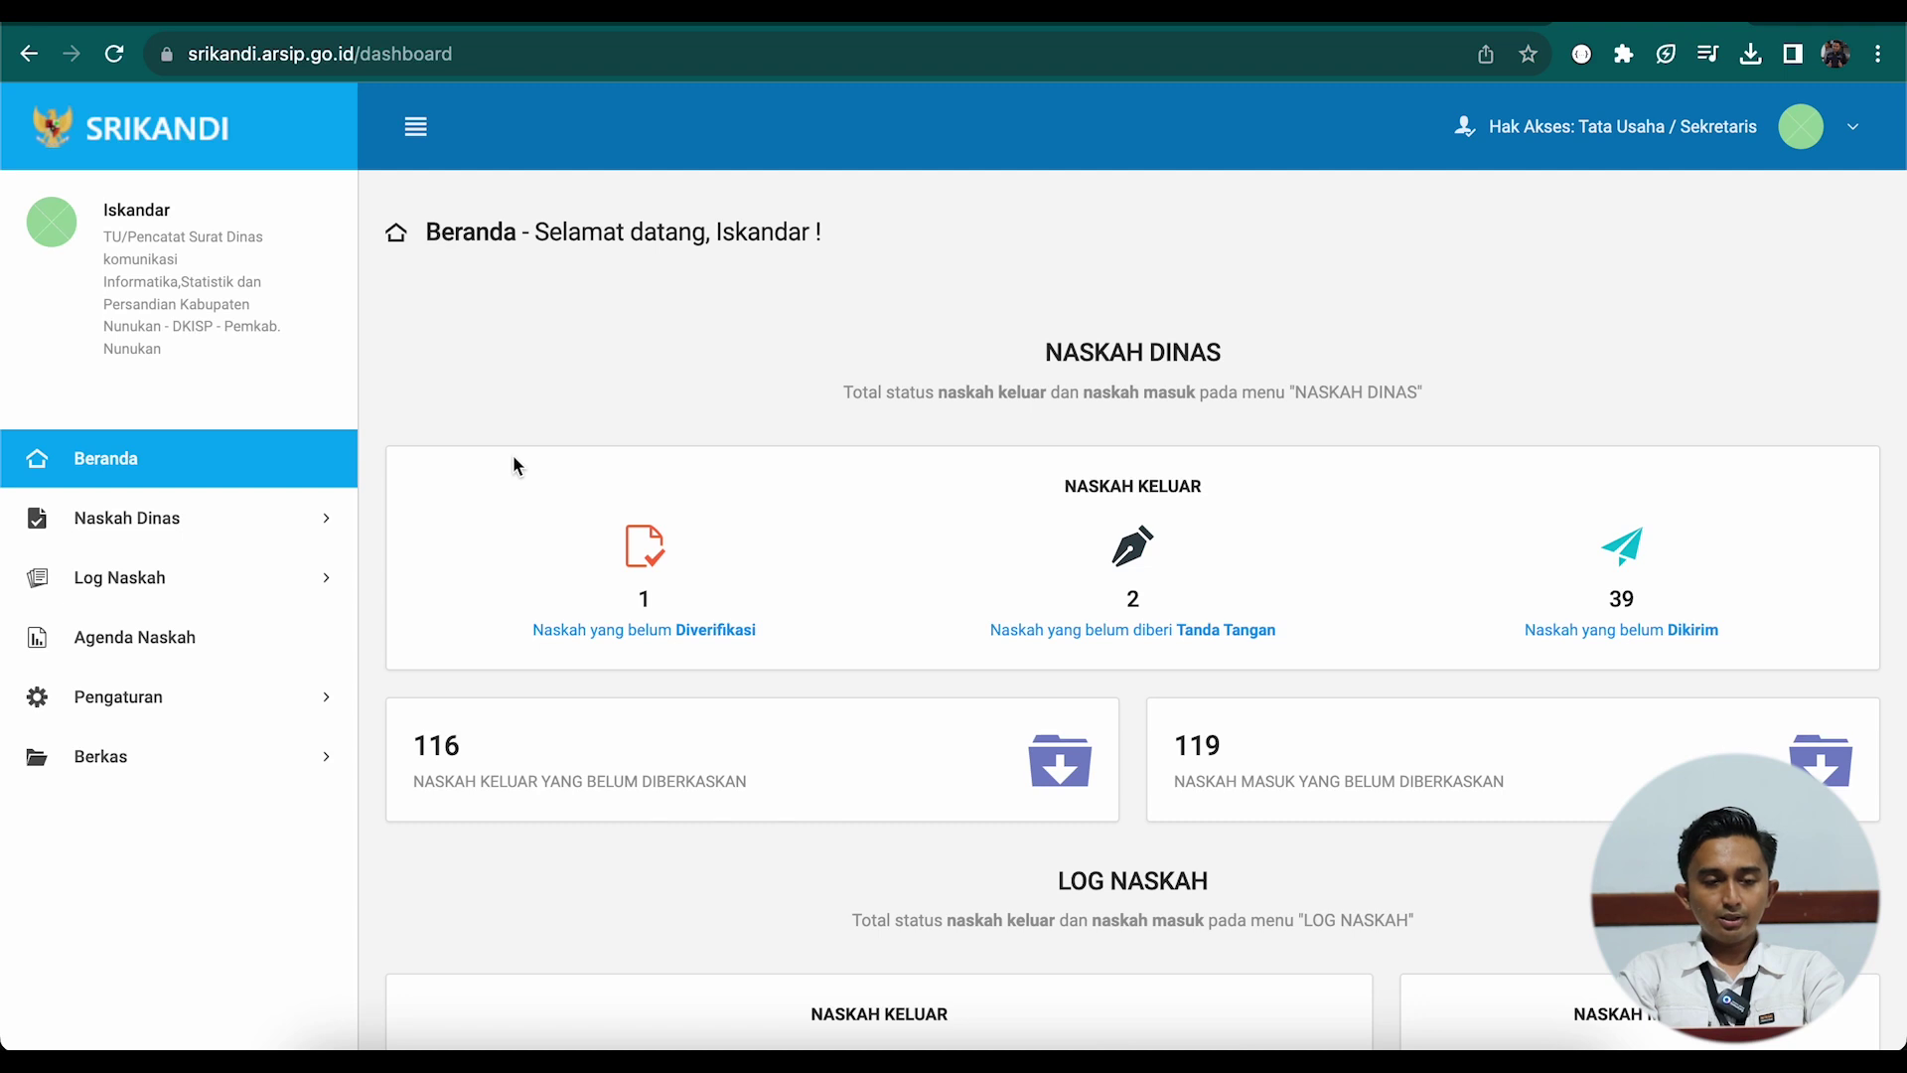
pyautogui.click(310, 535)
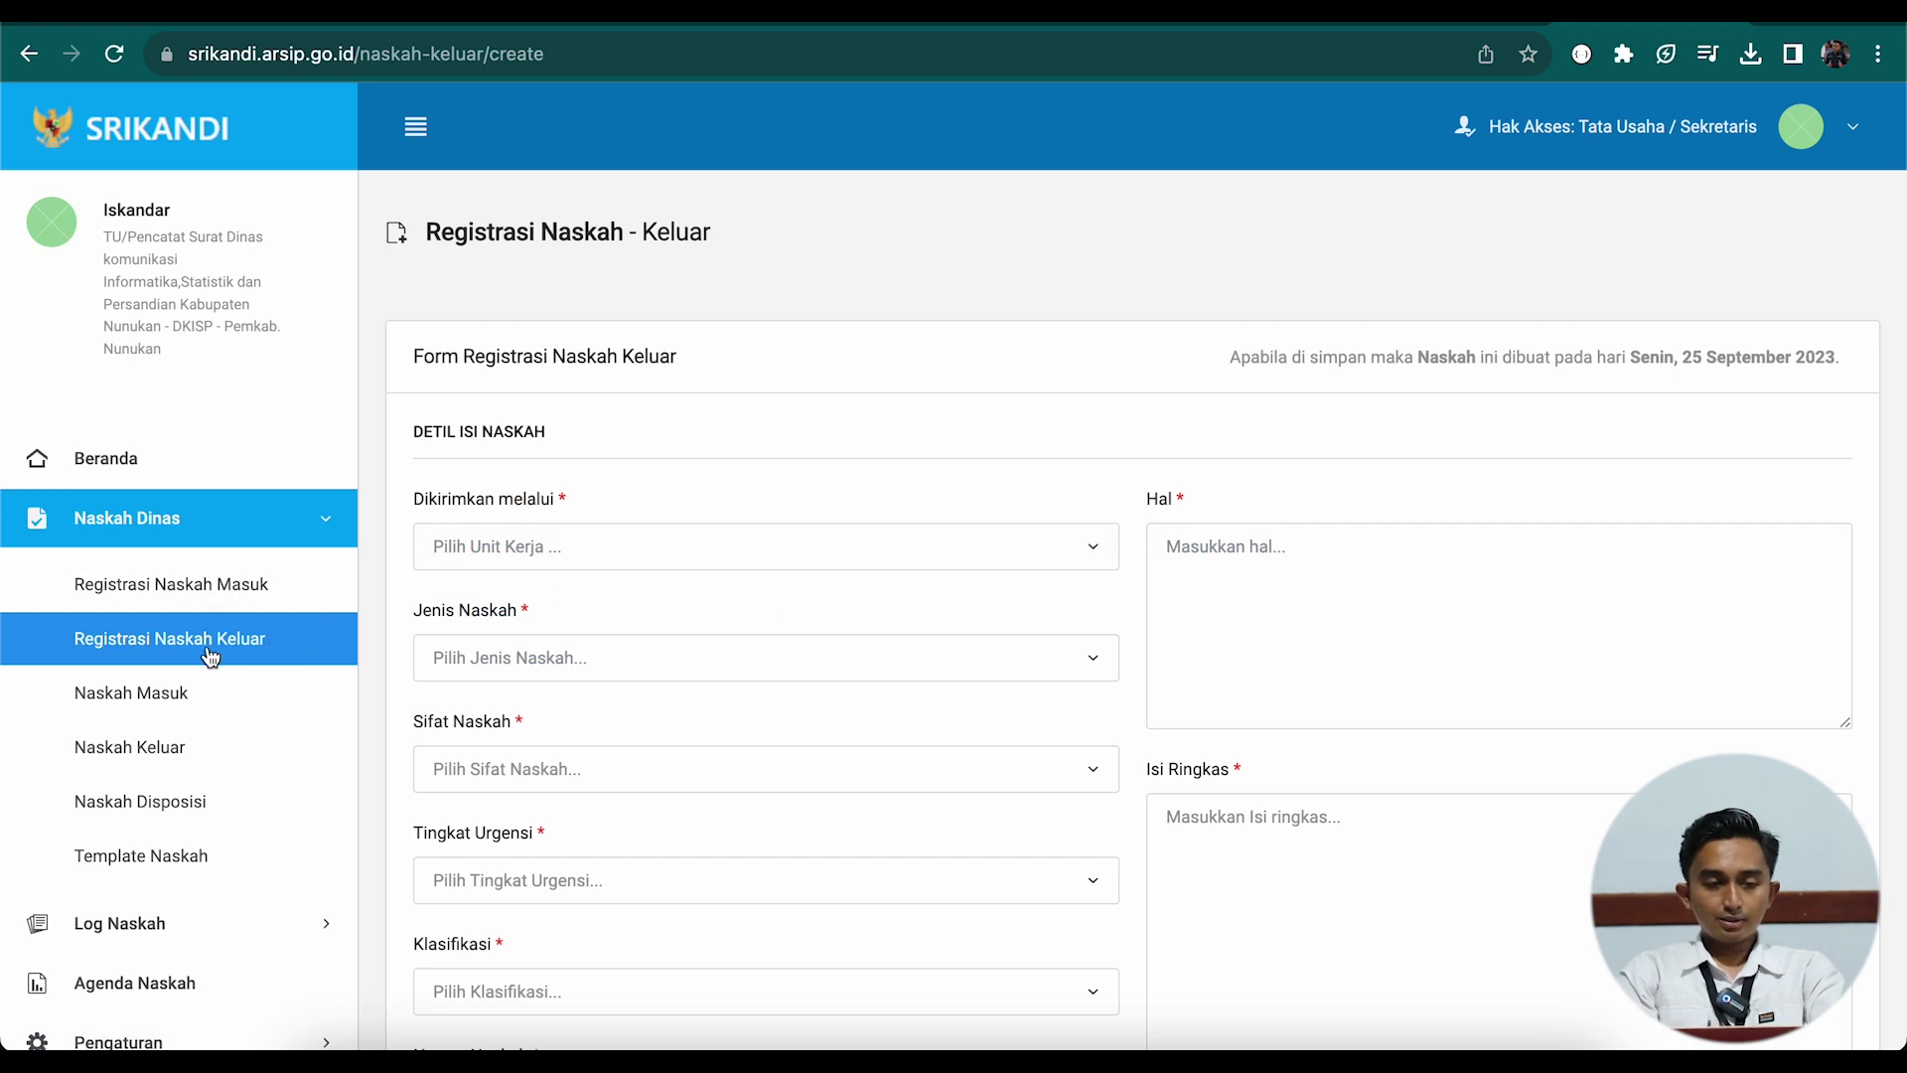
pyautogui.click(673, 564)
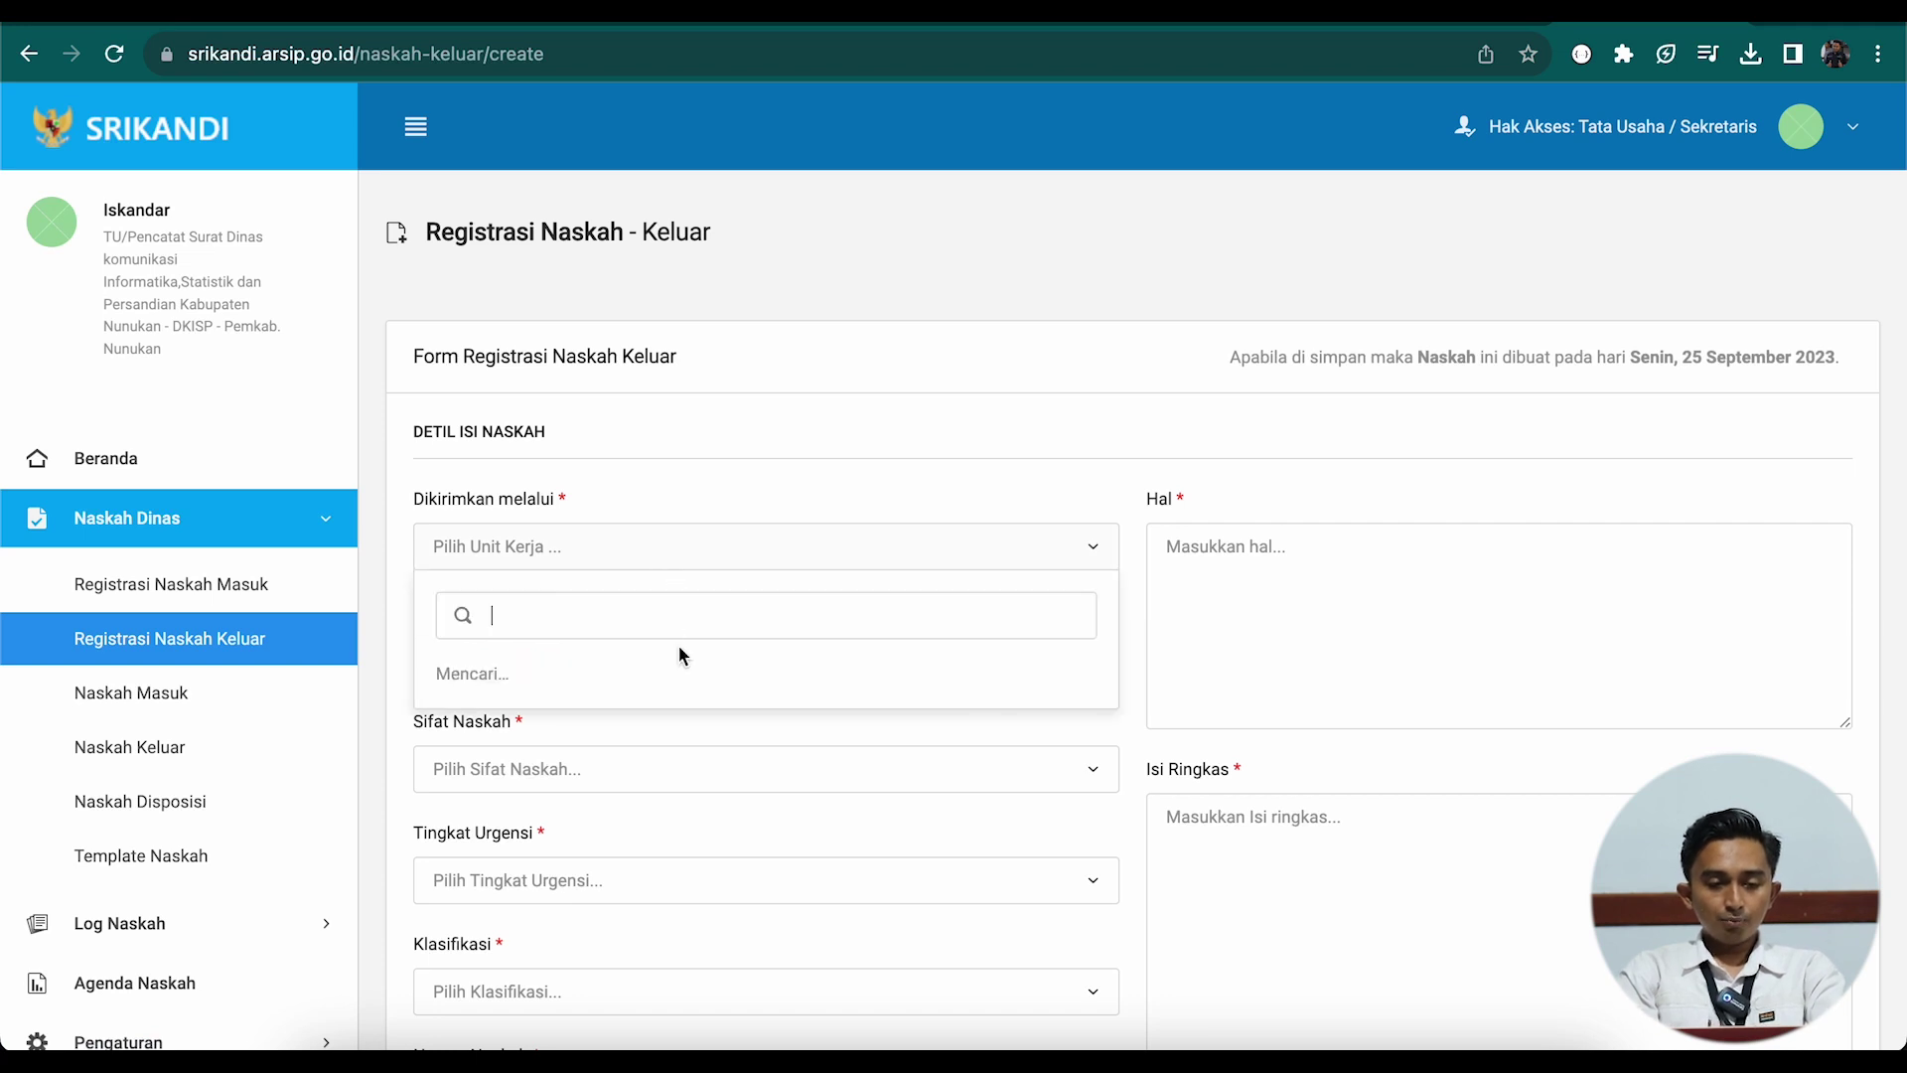
pyautogui.click(679, 760)
# - Set the Jenis Naskah to SURAT UNDANGAN and both Sifat Naskah and Tingkat Urgensi to BIASA
pyautogui.scroll(-3, 672, 779)
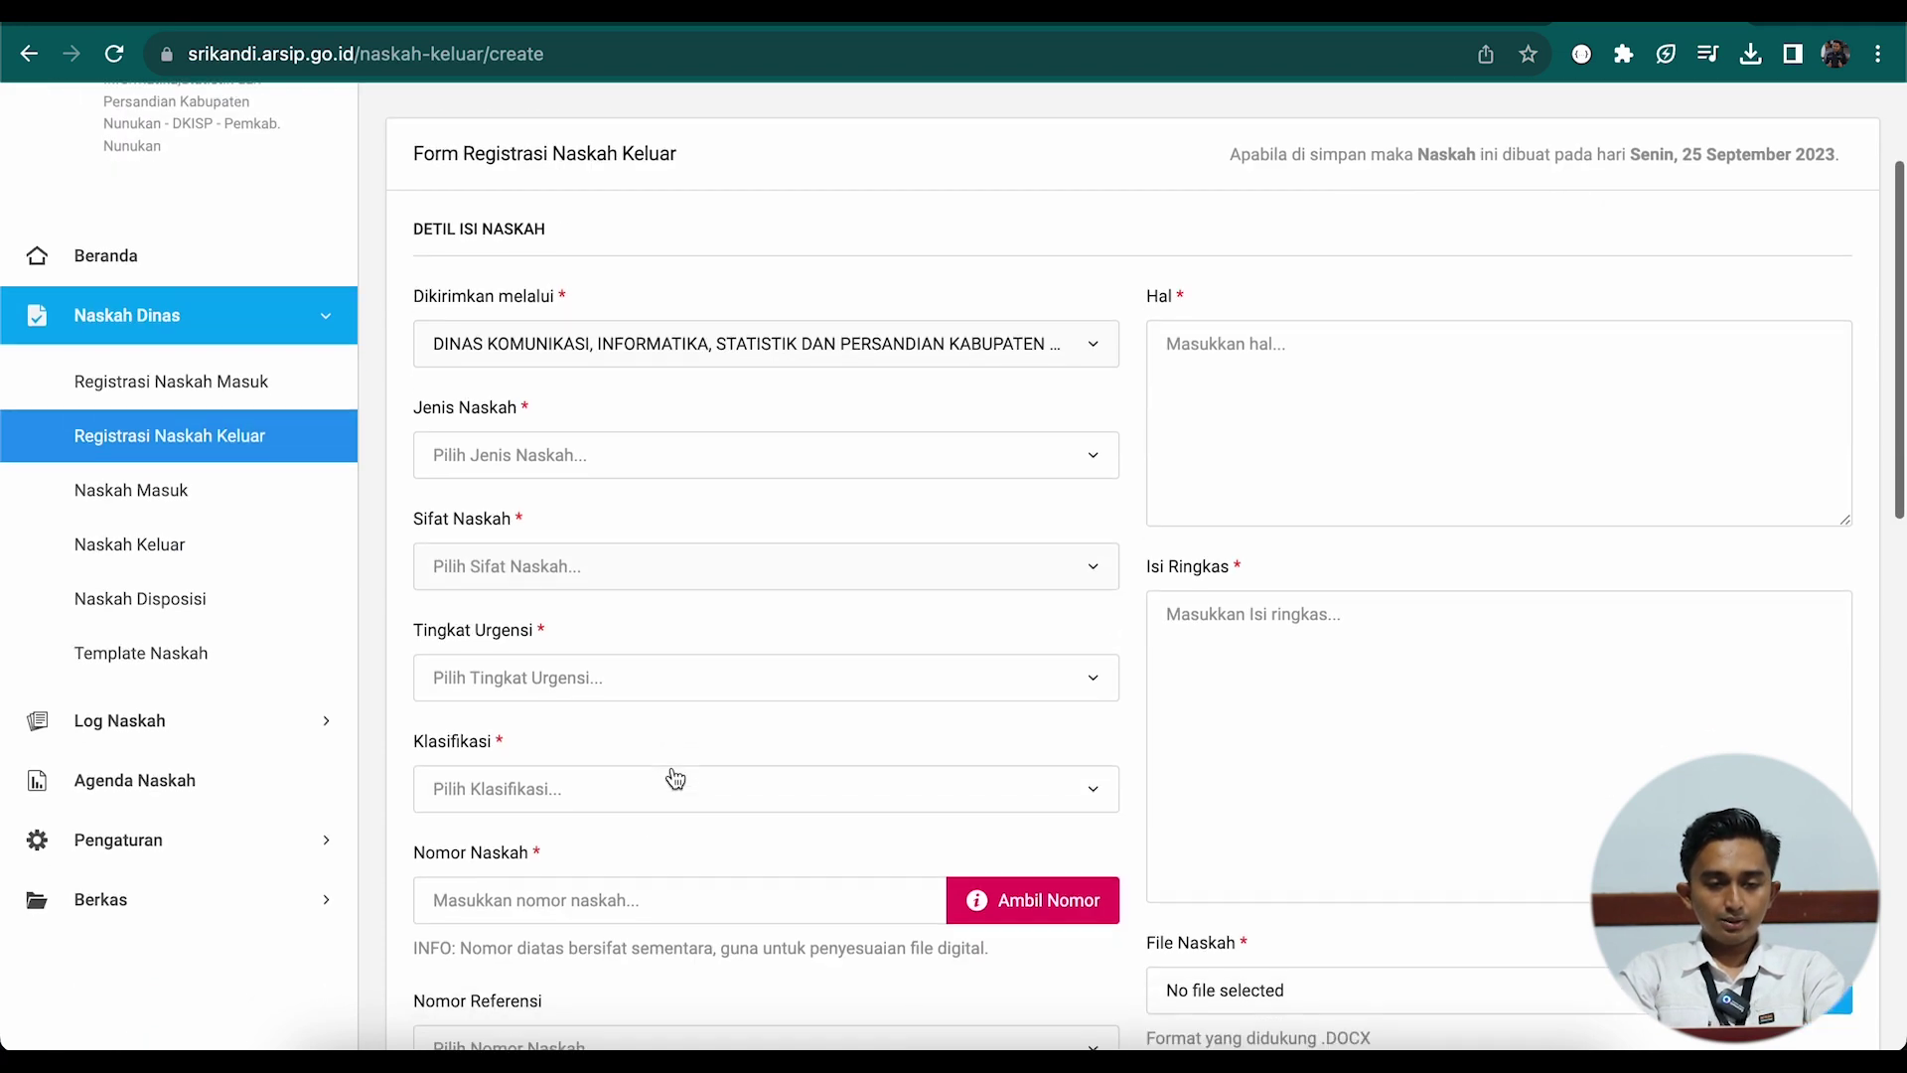
pyautogui.click(742, 452)
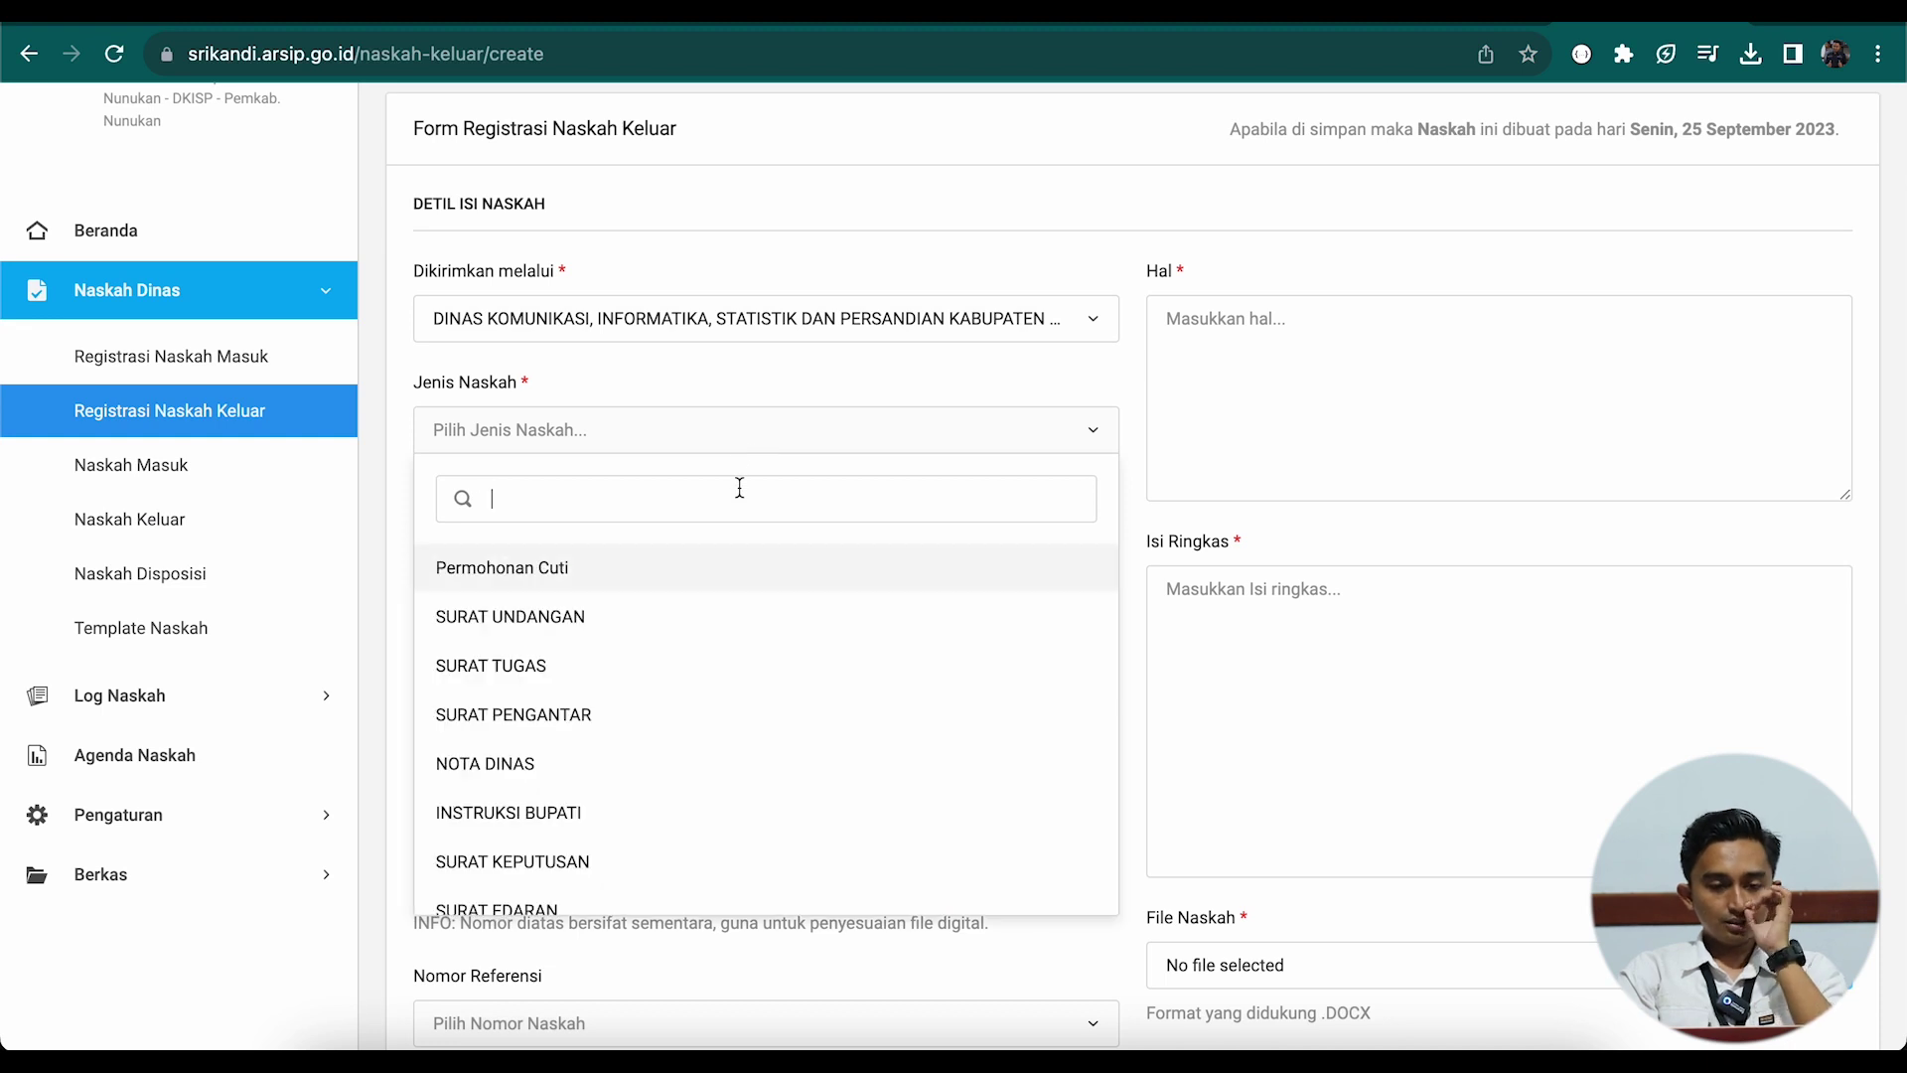
pyautogui.click(686, 616)
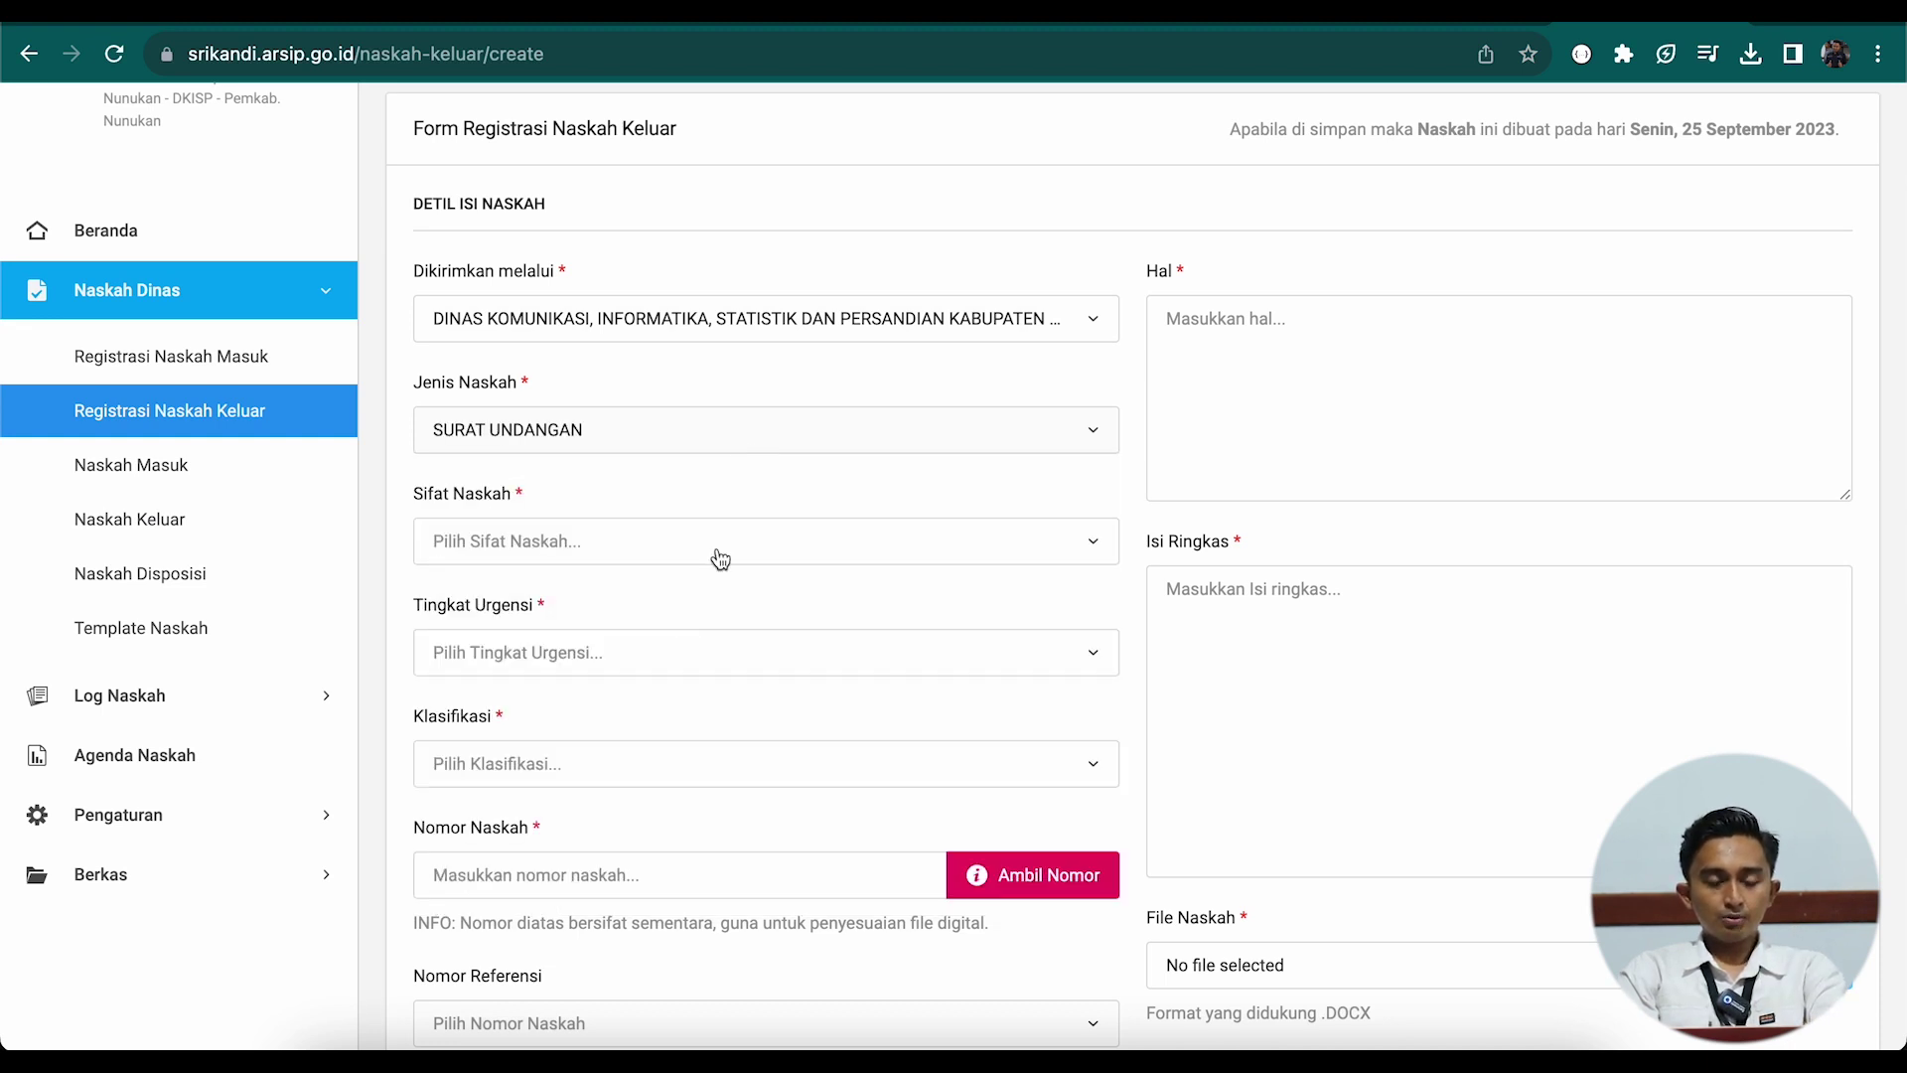
pyautogui.click(722, 554)
pyautogui.click(655, 775)
pyautogui.scroll(-1, 655, 782)
pyautogui.click(685, 568)
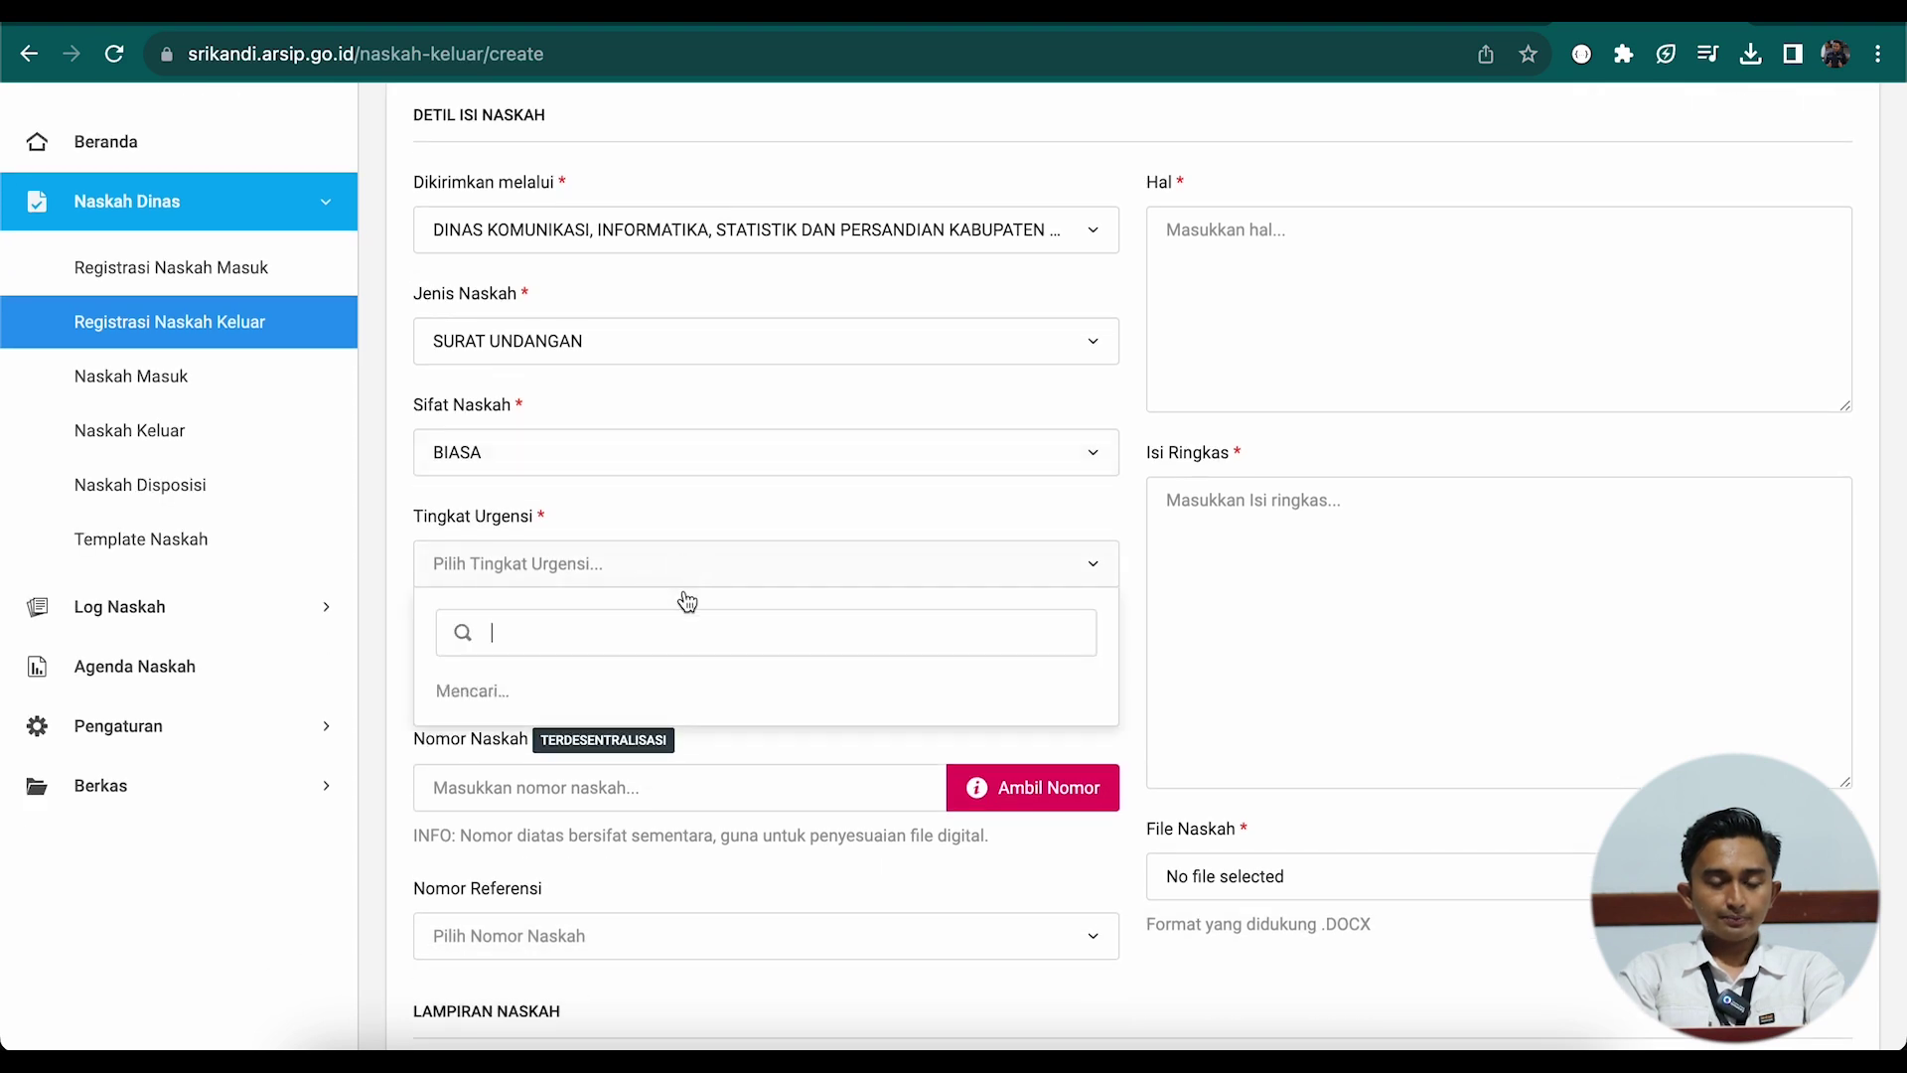
pyautogui.click(660, 697)
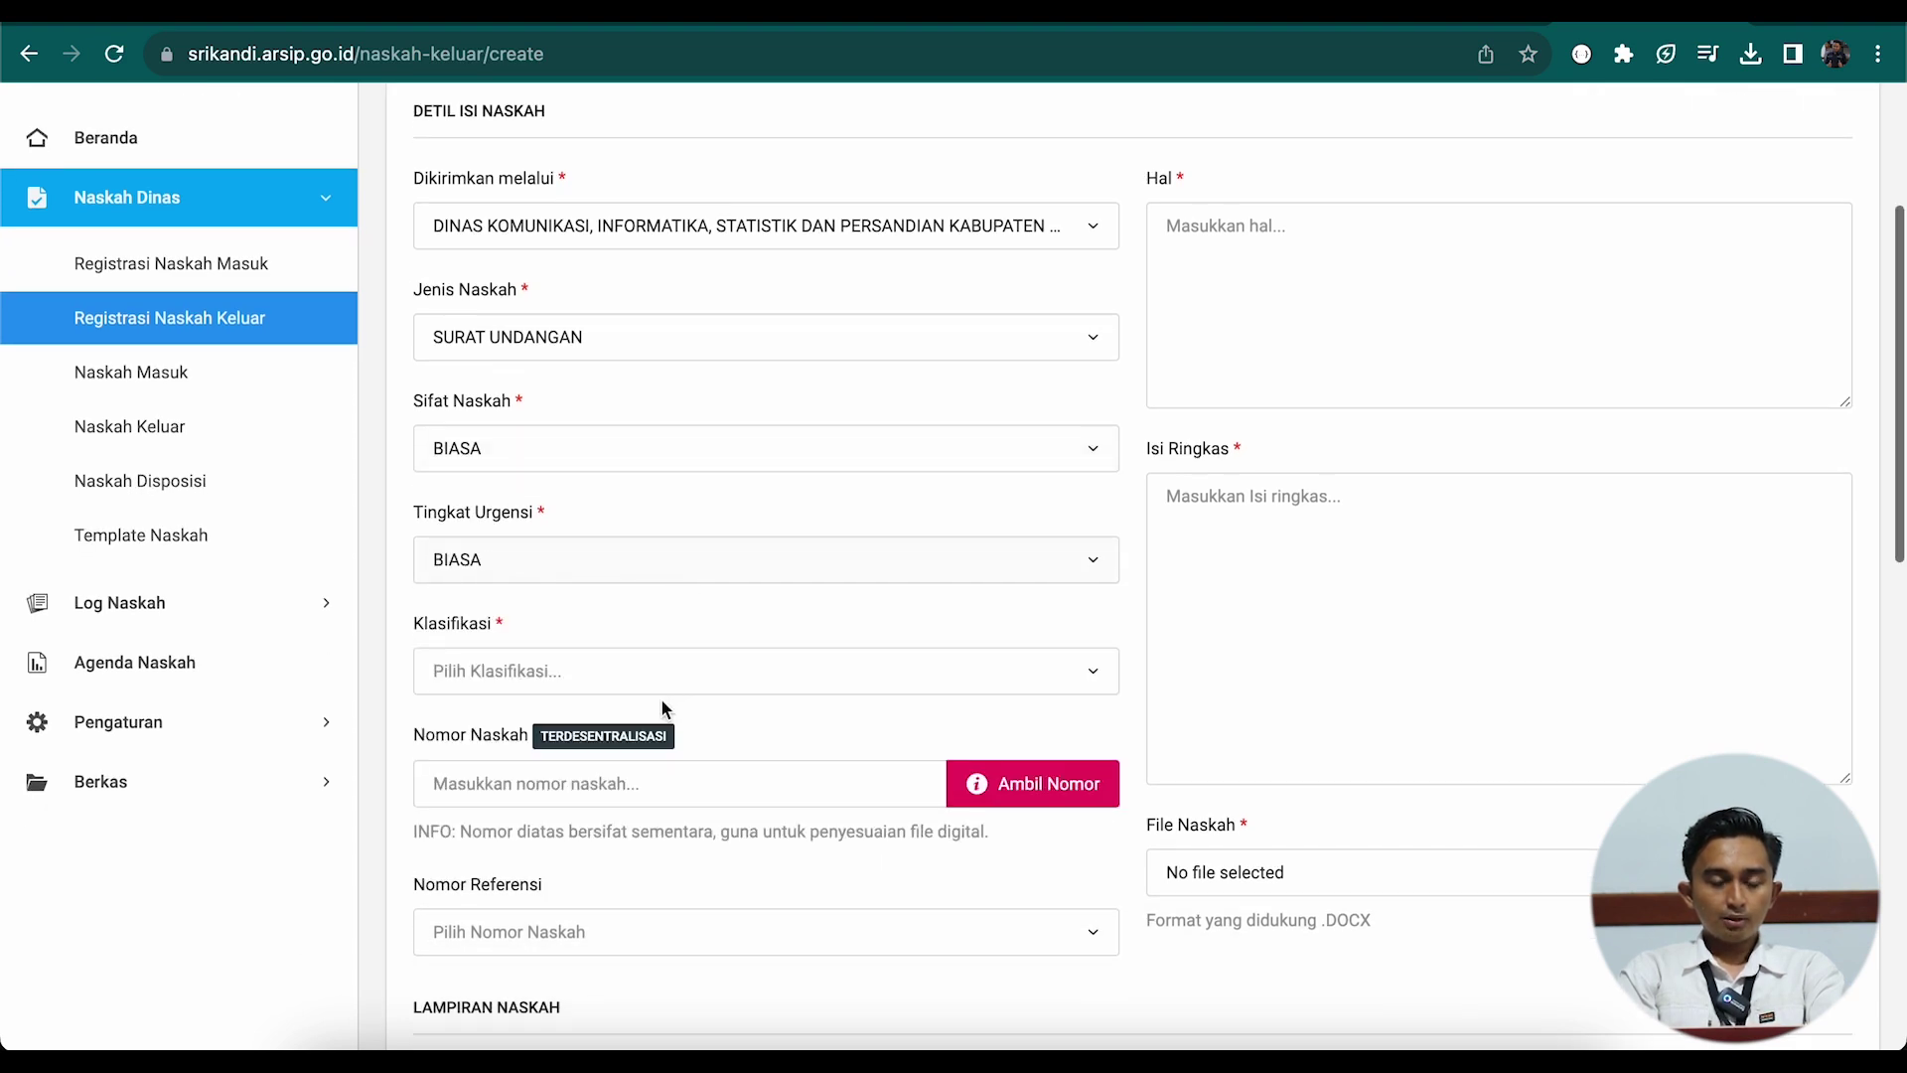
# - Set the outgoing letter's Klasifikasi to "000.1.1 - Telekomunikasi"
pyautogui.scroll(-1, 720, 627)
pyautogui.click(725, 615)
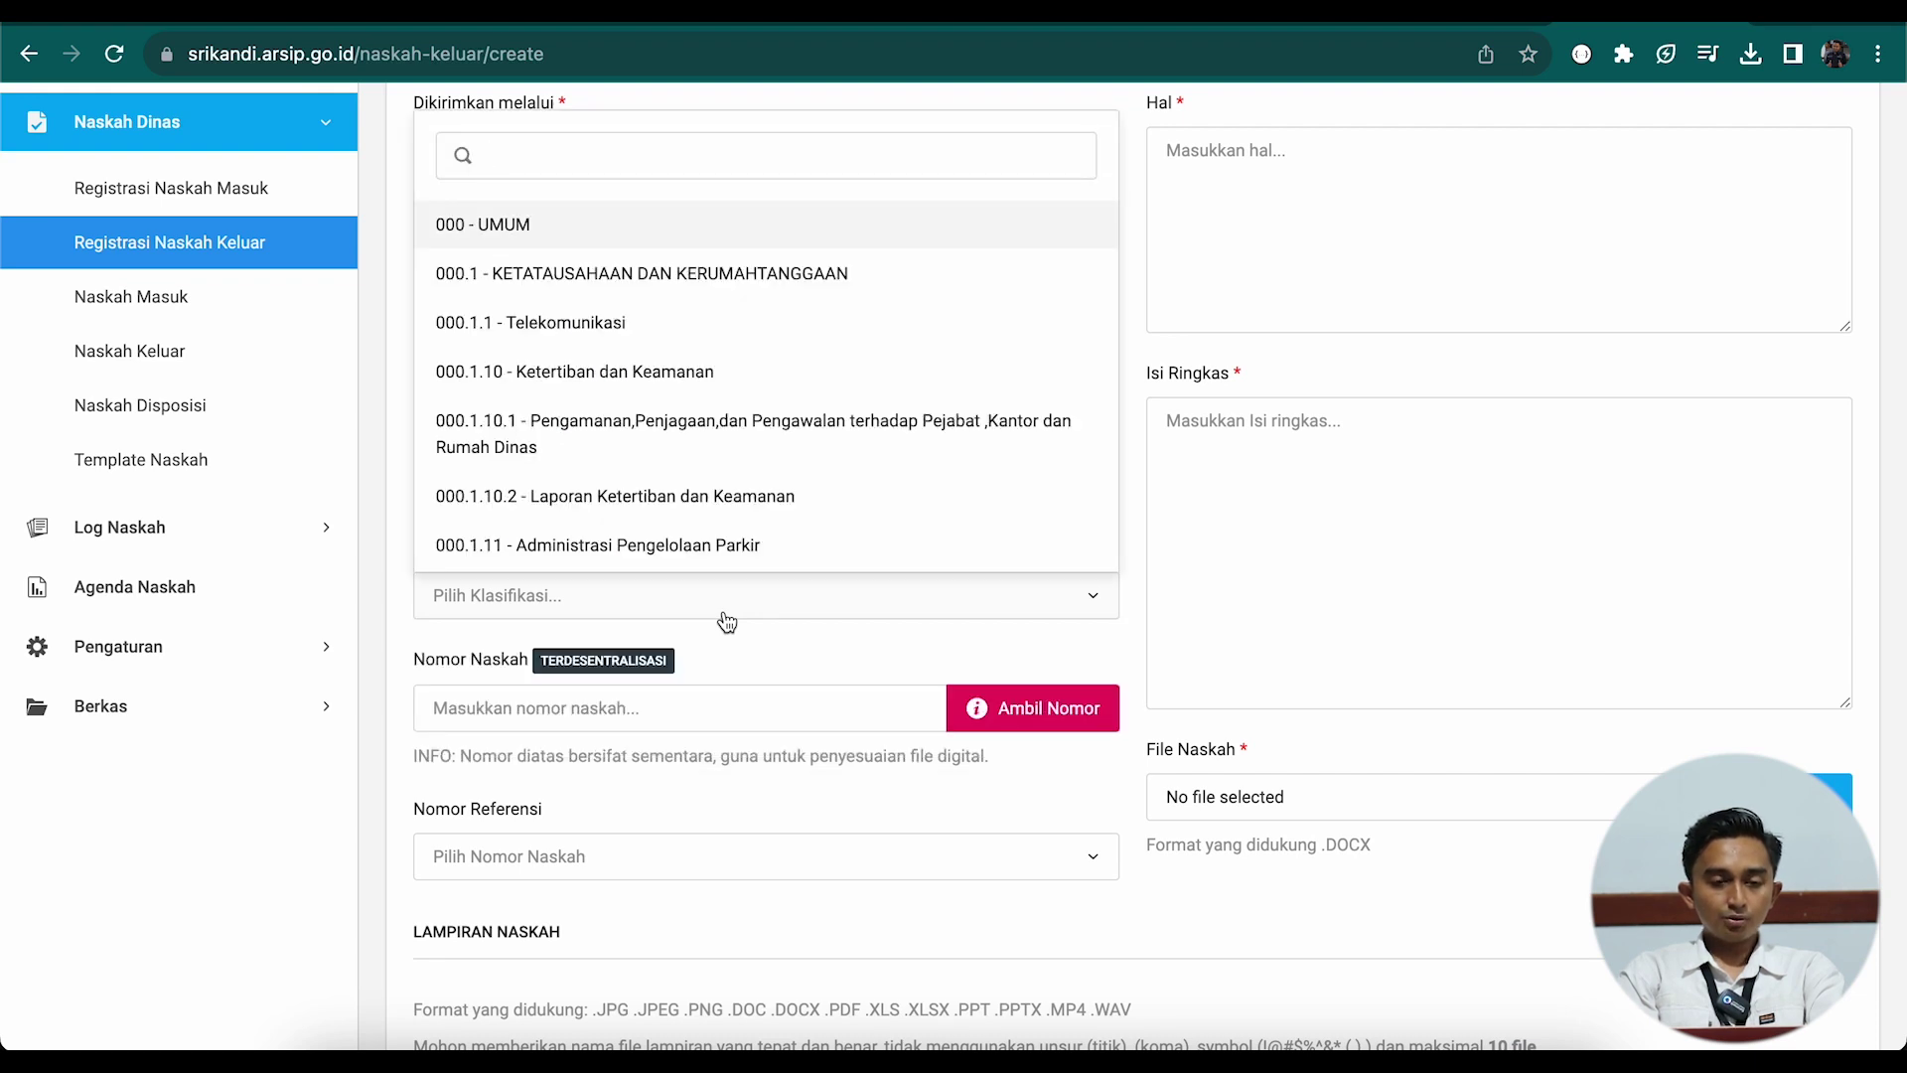
pyautogui.click(717, 316)
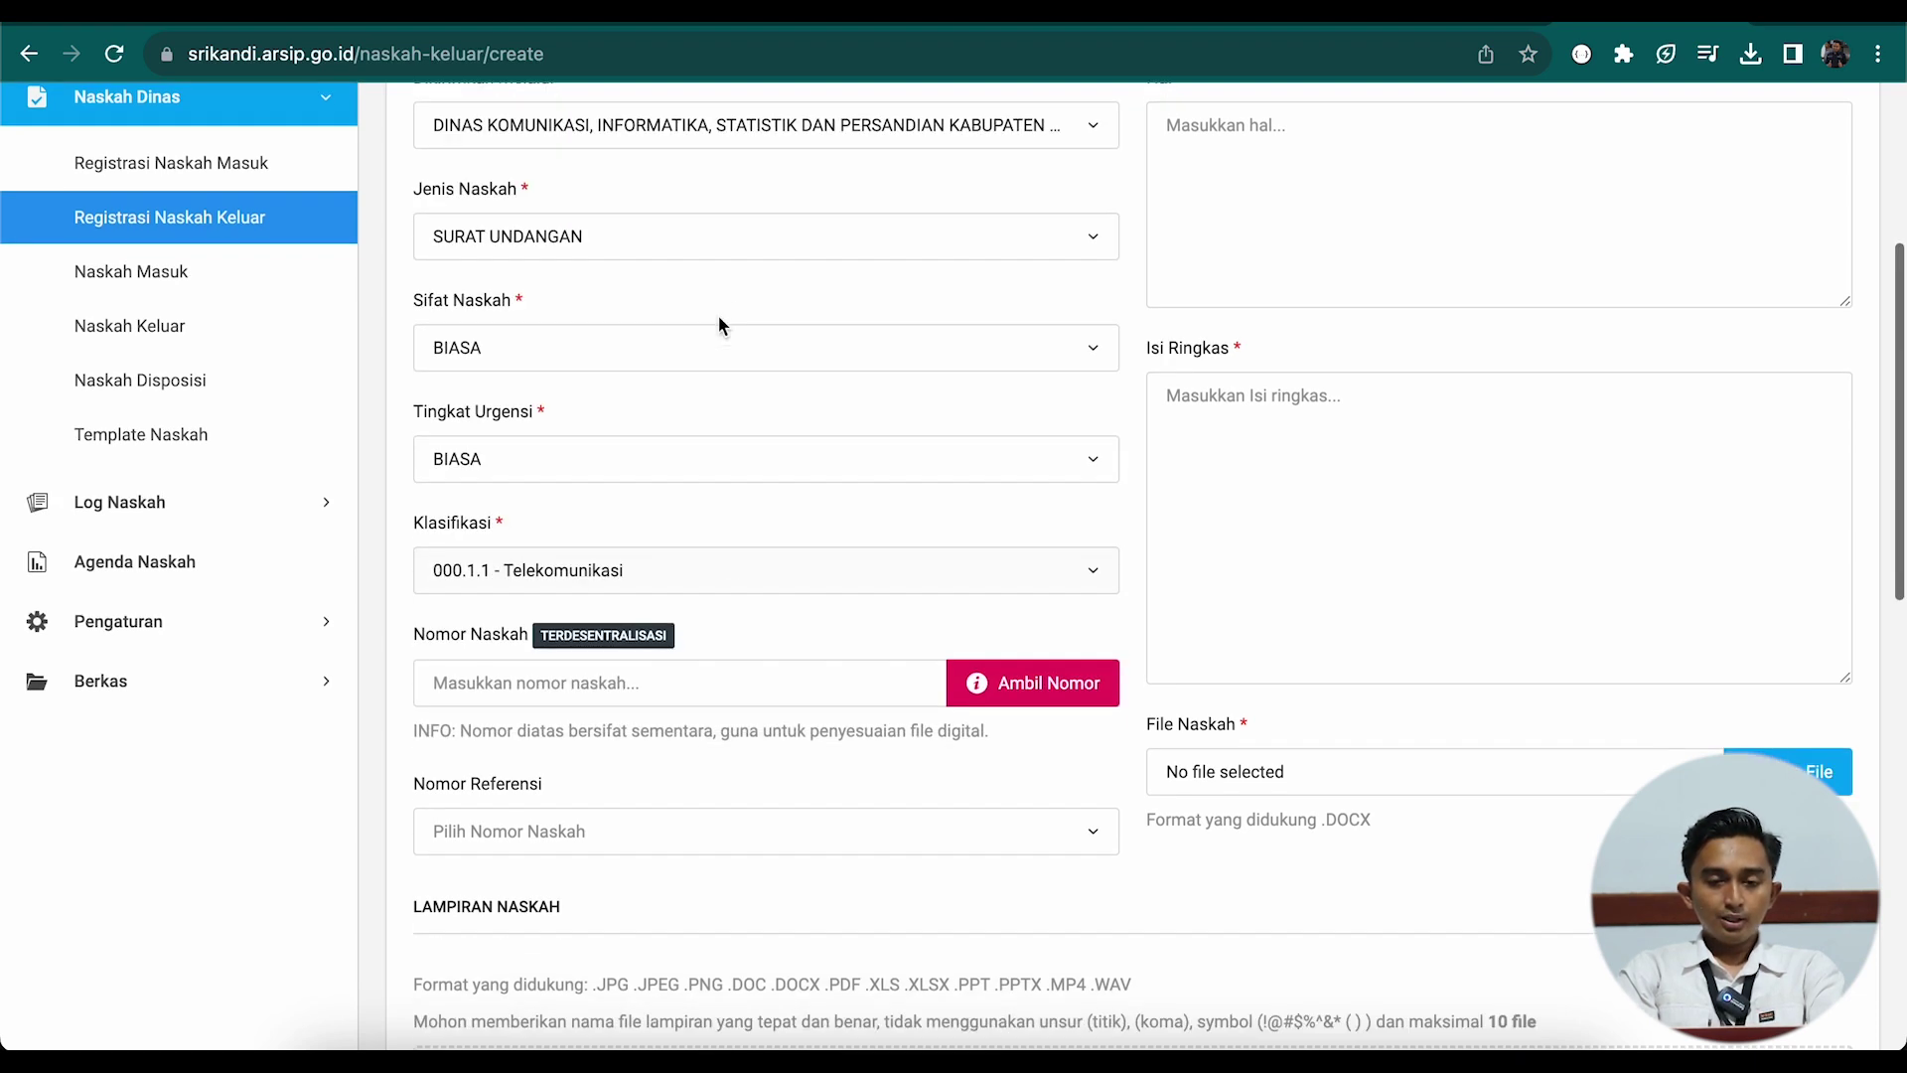
# - Enter "Undangan Smart City Tahap II" as the Hal and copy the same text into the Isi Ringkas
pyautogui.scroll(4, 717, 314)
pyautogui.click(1285, 574)
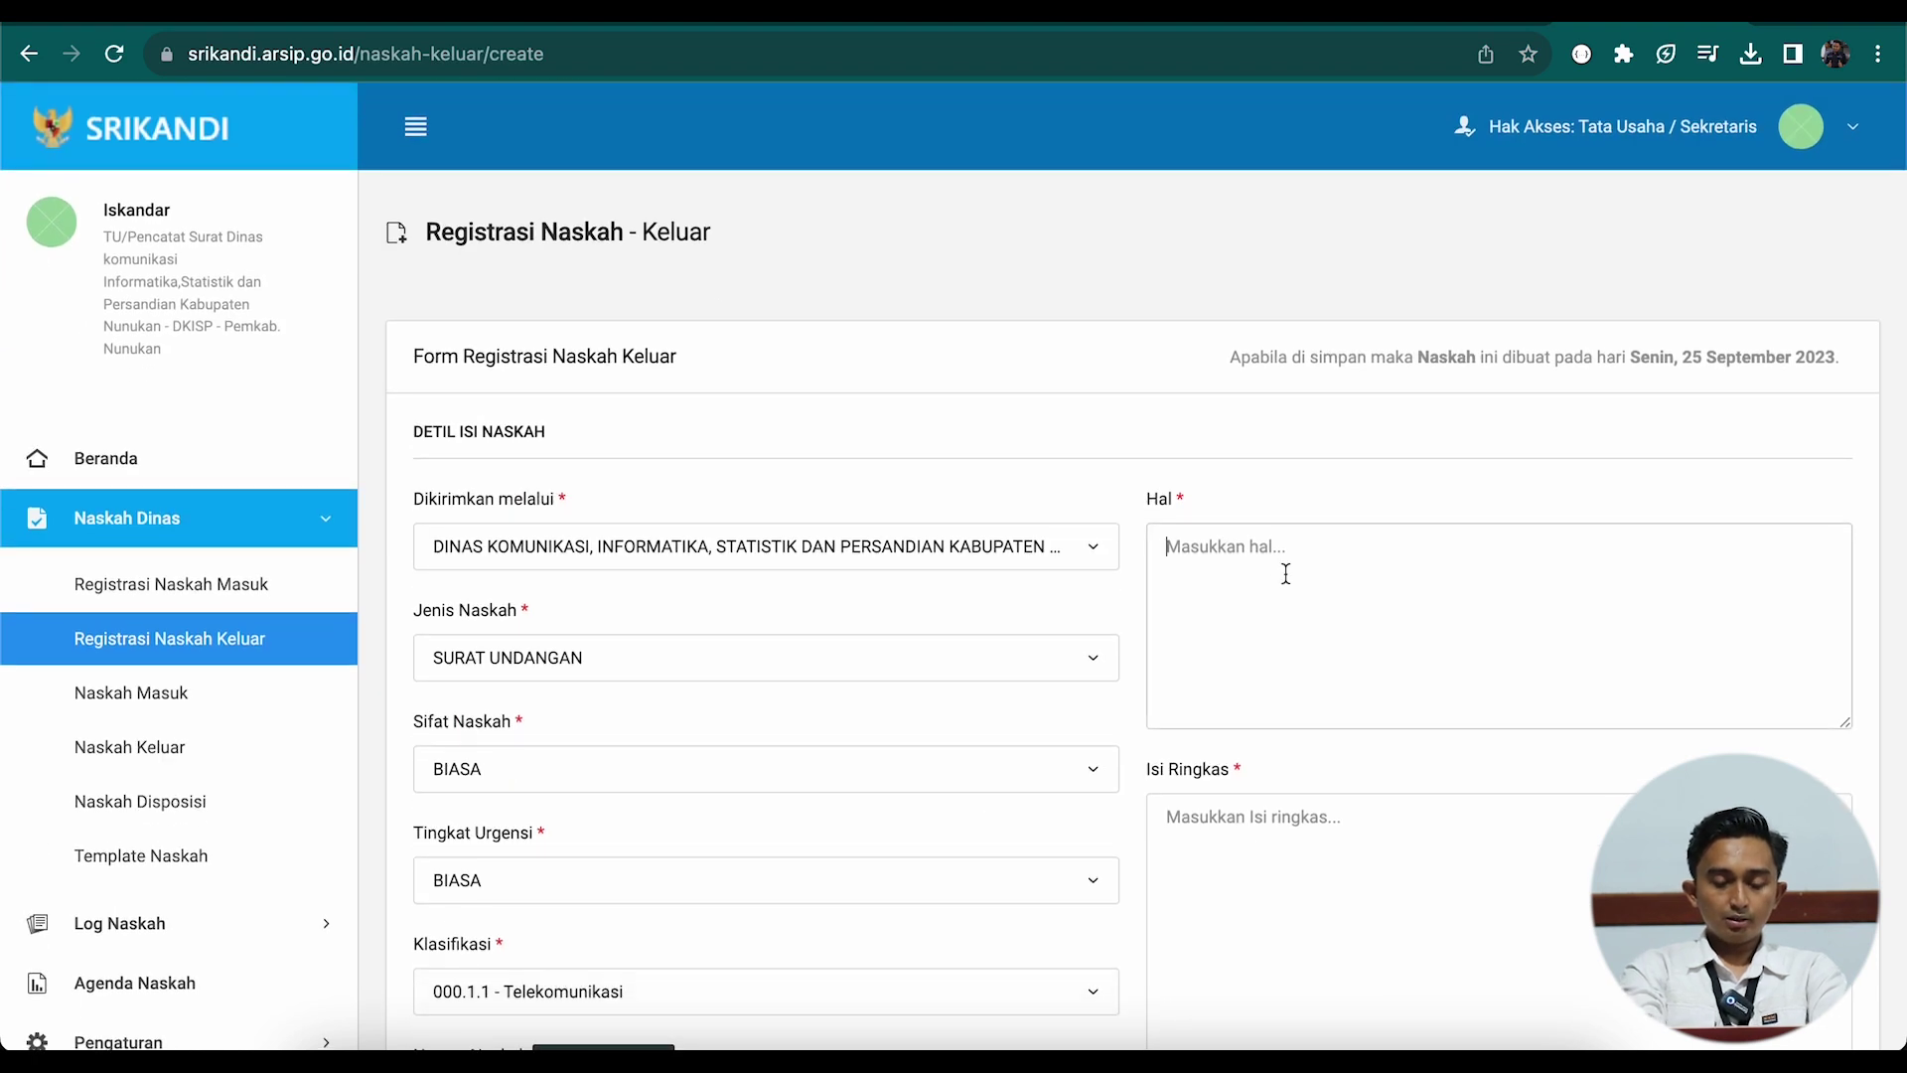
pyautogui.write('Undan')
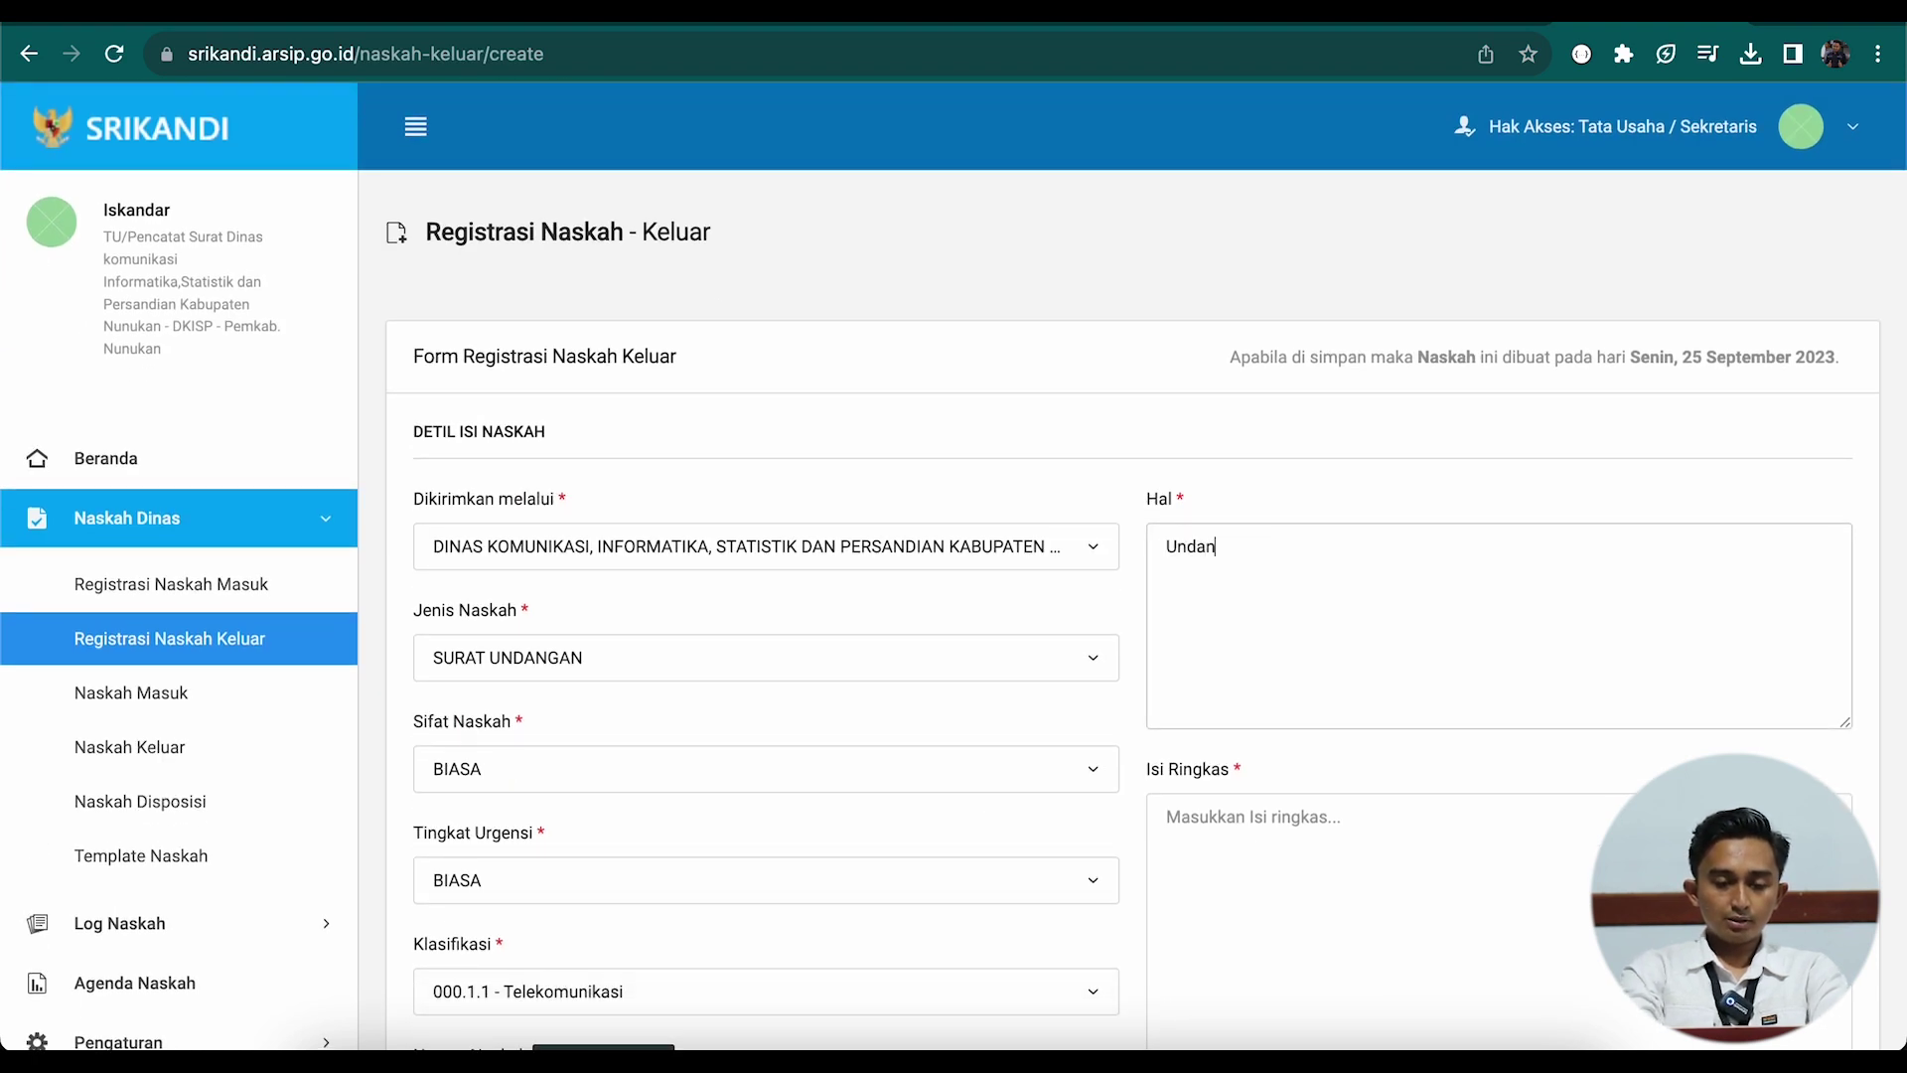
pyautogui.write('gan Smart City T')
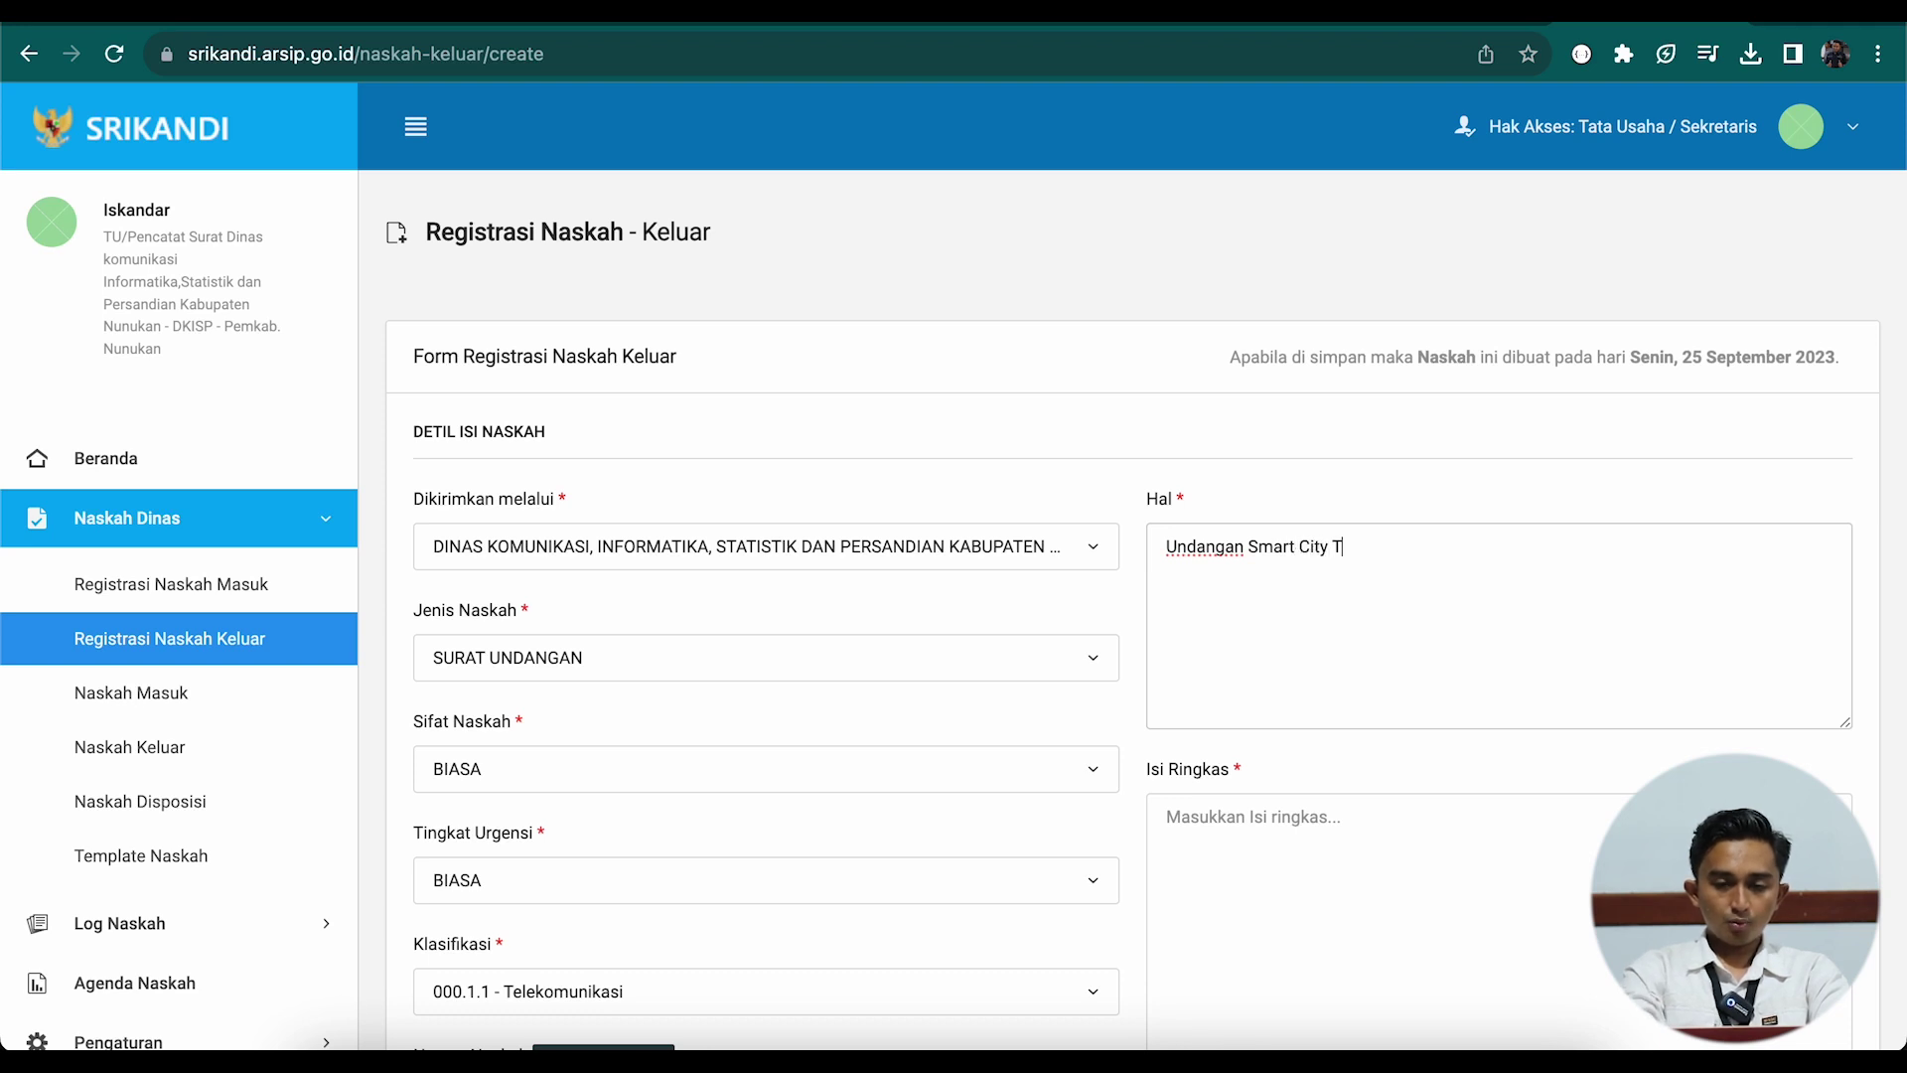
pyautogui.write('ahap II')
pyautogui.moveTo(1543, 550); pyautogui.dragTo(1164, 555)
pyautogui.hotkey('ctrl', 'c')
pyautogui.click(1259, 825)
pyautogui.hotkey('ctrl', 'v')
# - Attach 2307281702496682.docx from the Documents folder as the File Naskah
pyautogui.scroll(-5, 1265, 829)
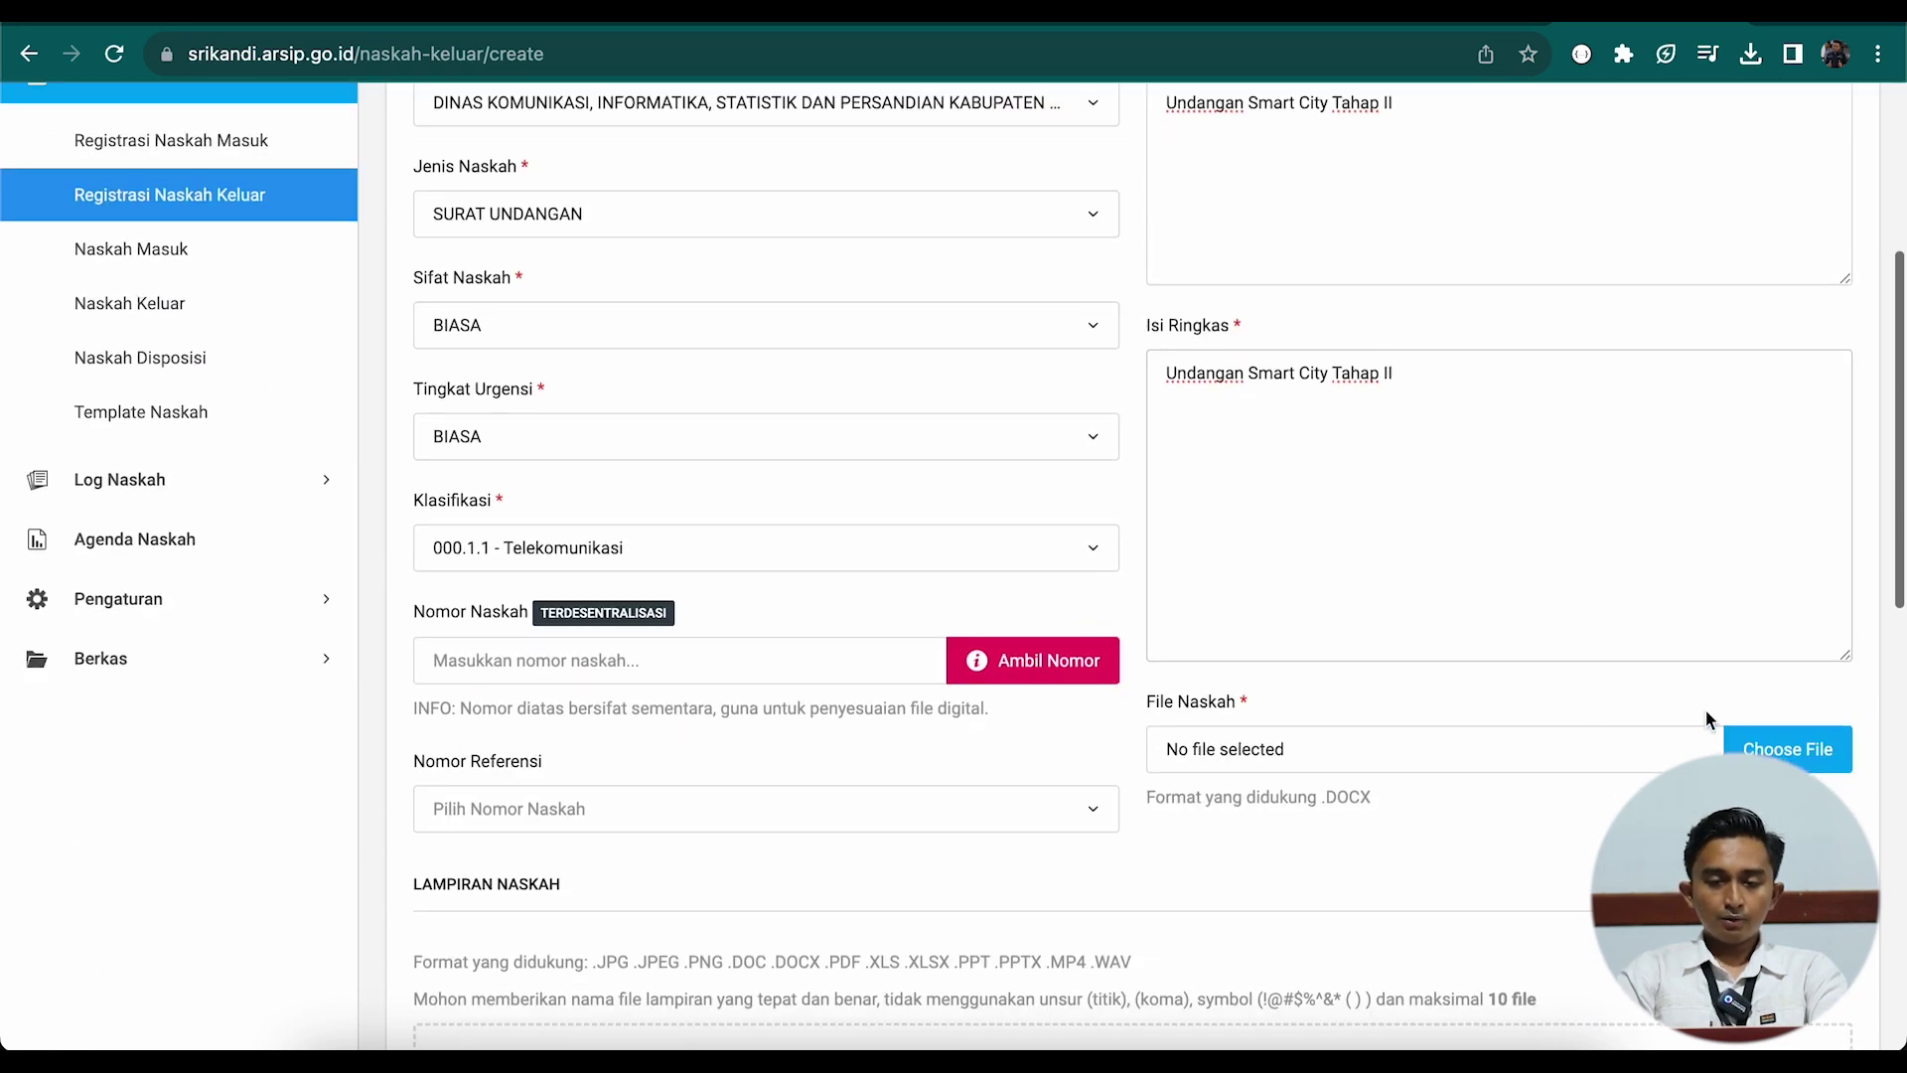
pyautogui.click(1788, 749)
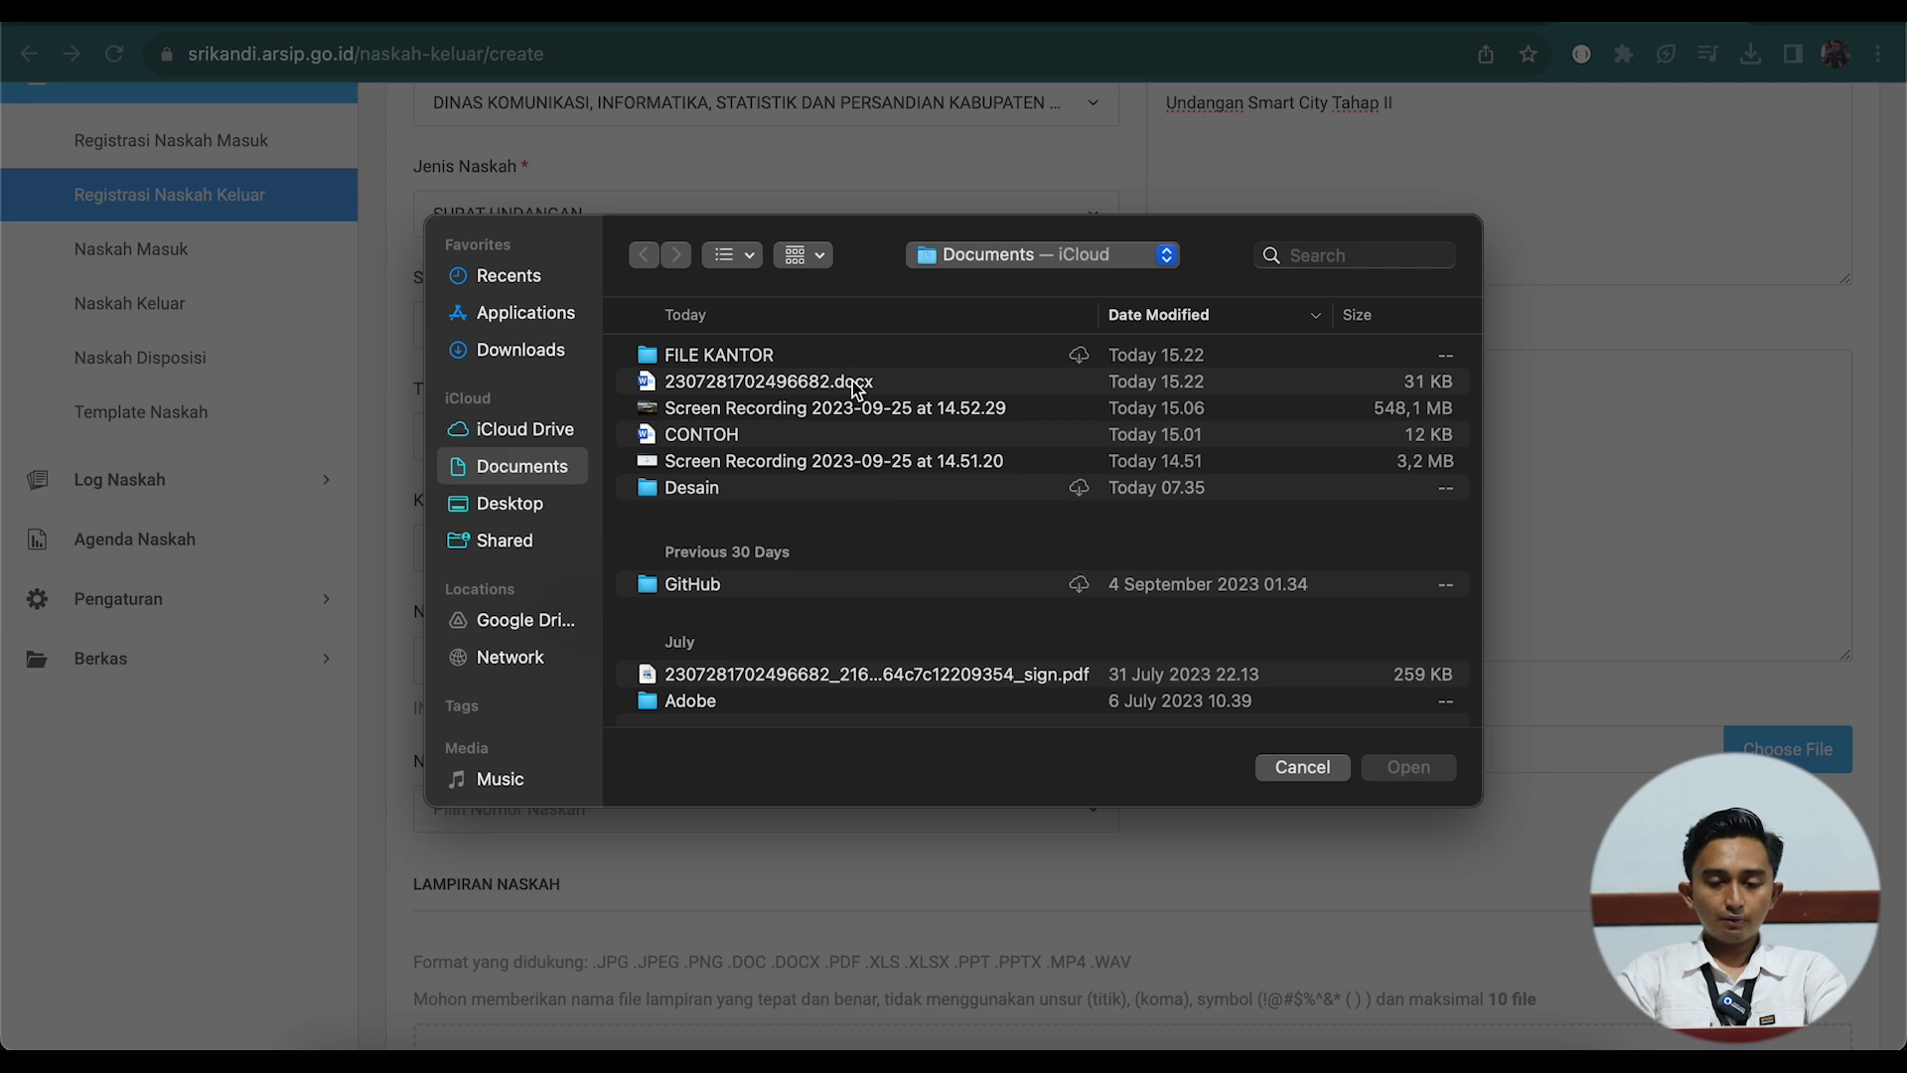
pyautogui.click(851, 385)
pyautogui.click(1410, 769)
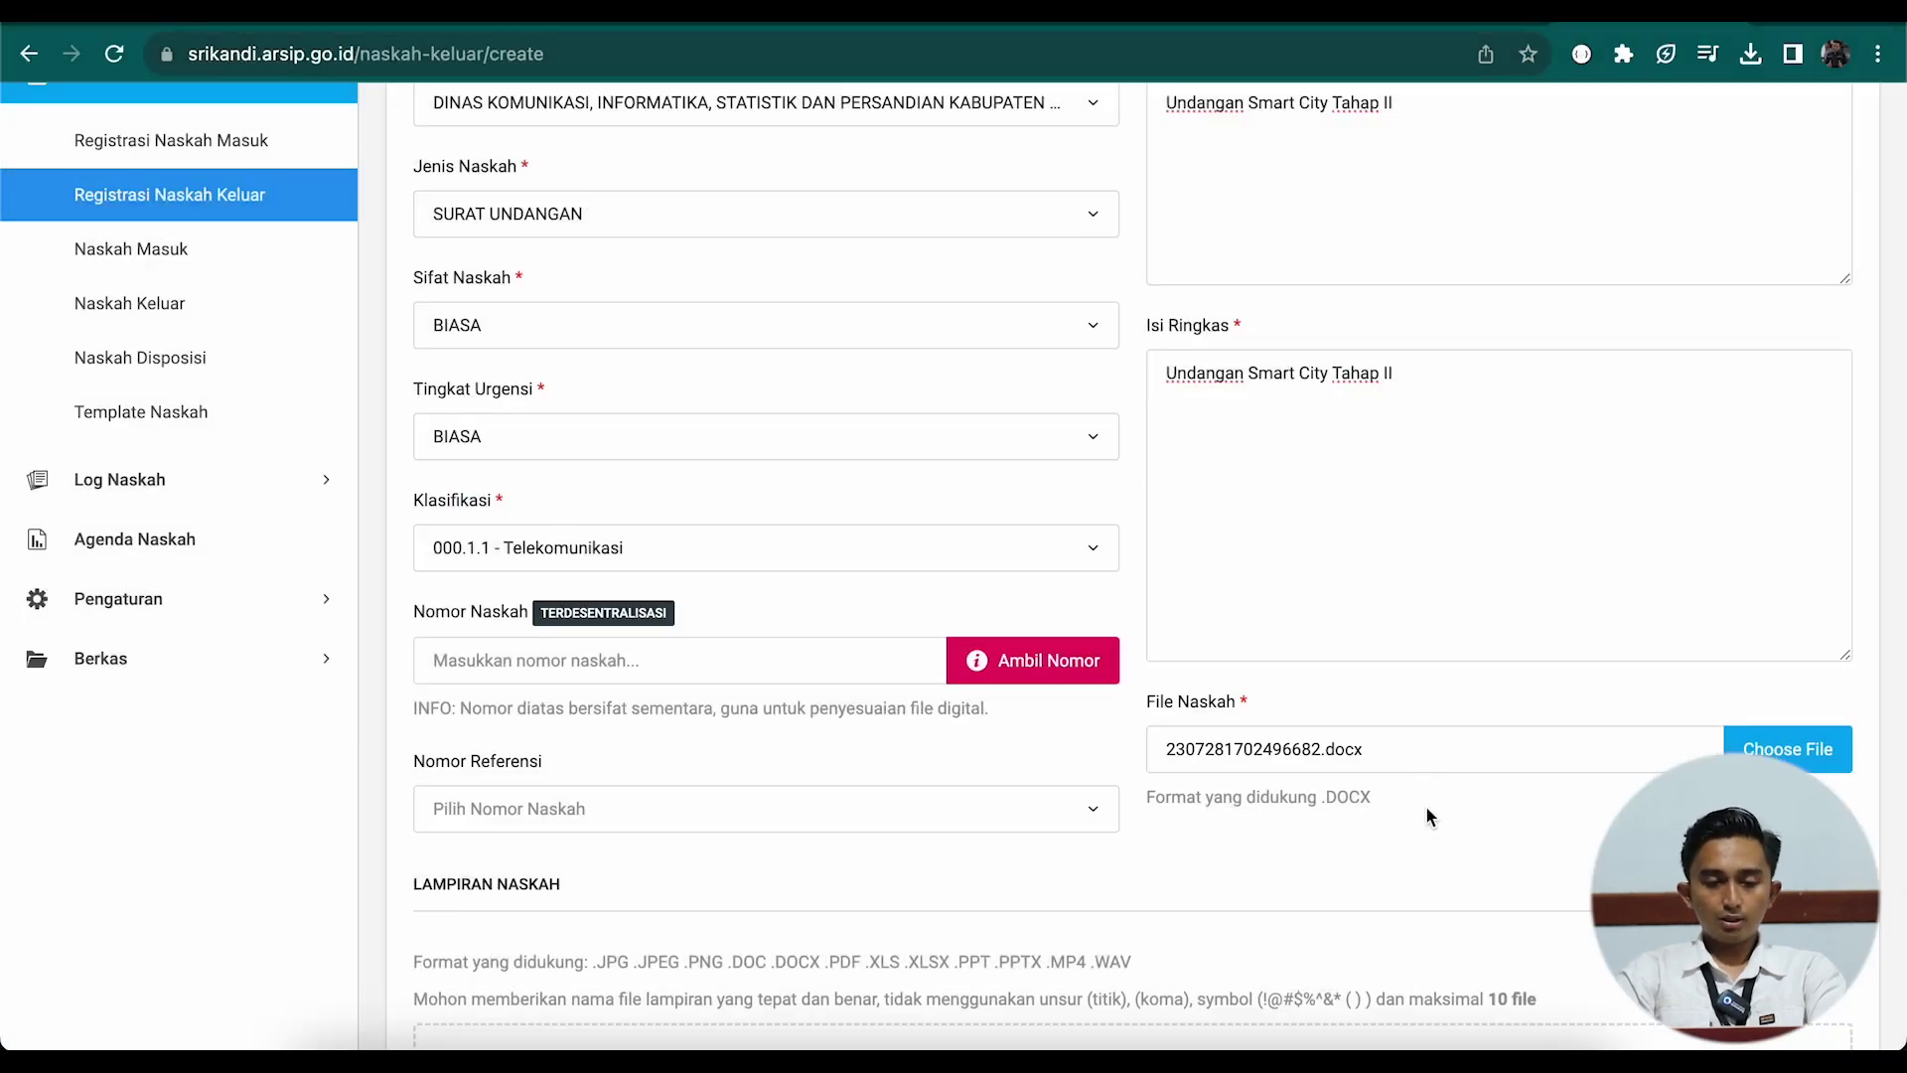
# - Search for "dinas" and add the Dinas Kebudayaan Kepemudaan dan Olahraga serta Pariwisata Kabupaten Nunukan as the Utama (Internal / Srikandi) recipient
pyautogui.scroll(-5, 1427, 816)
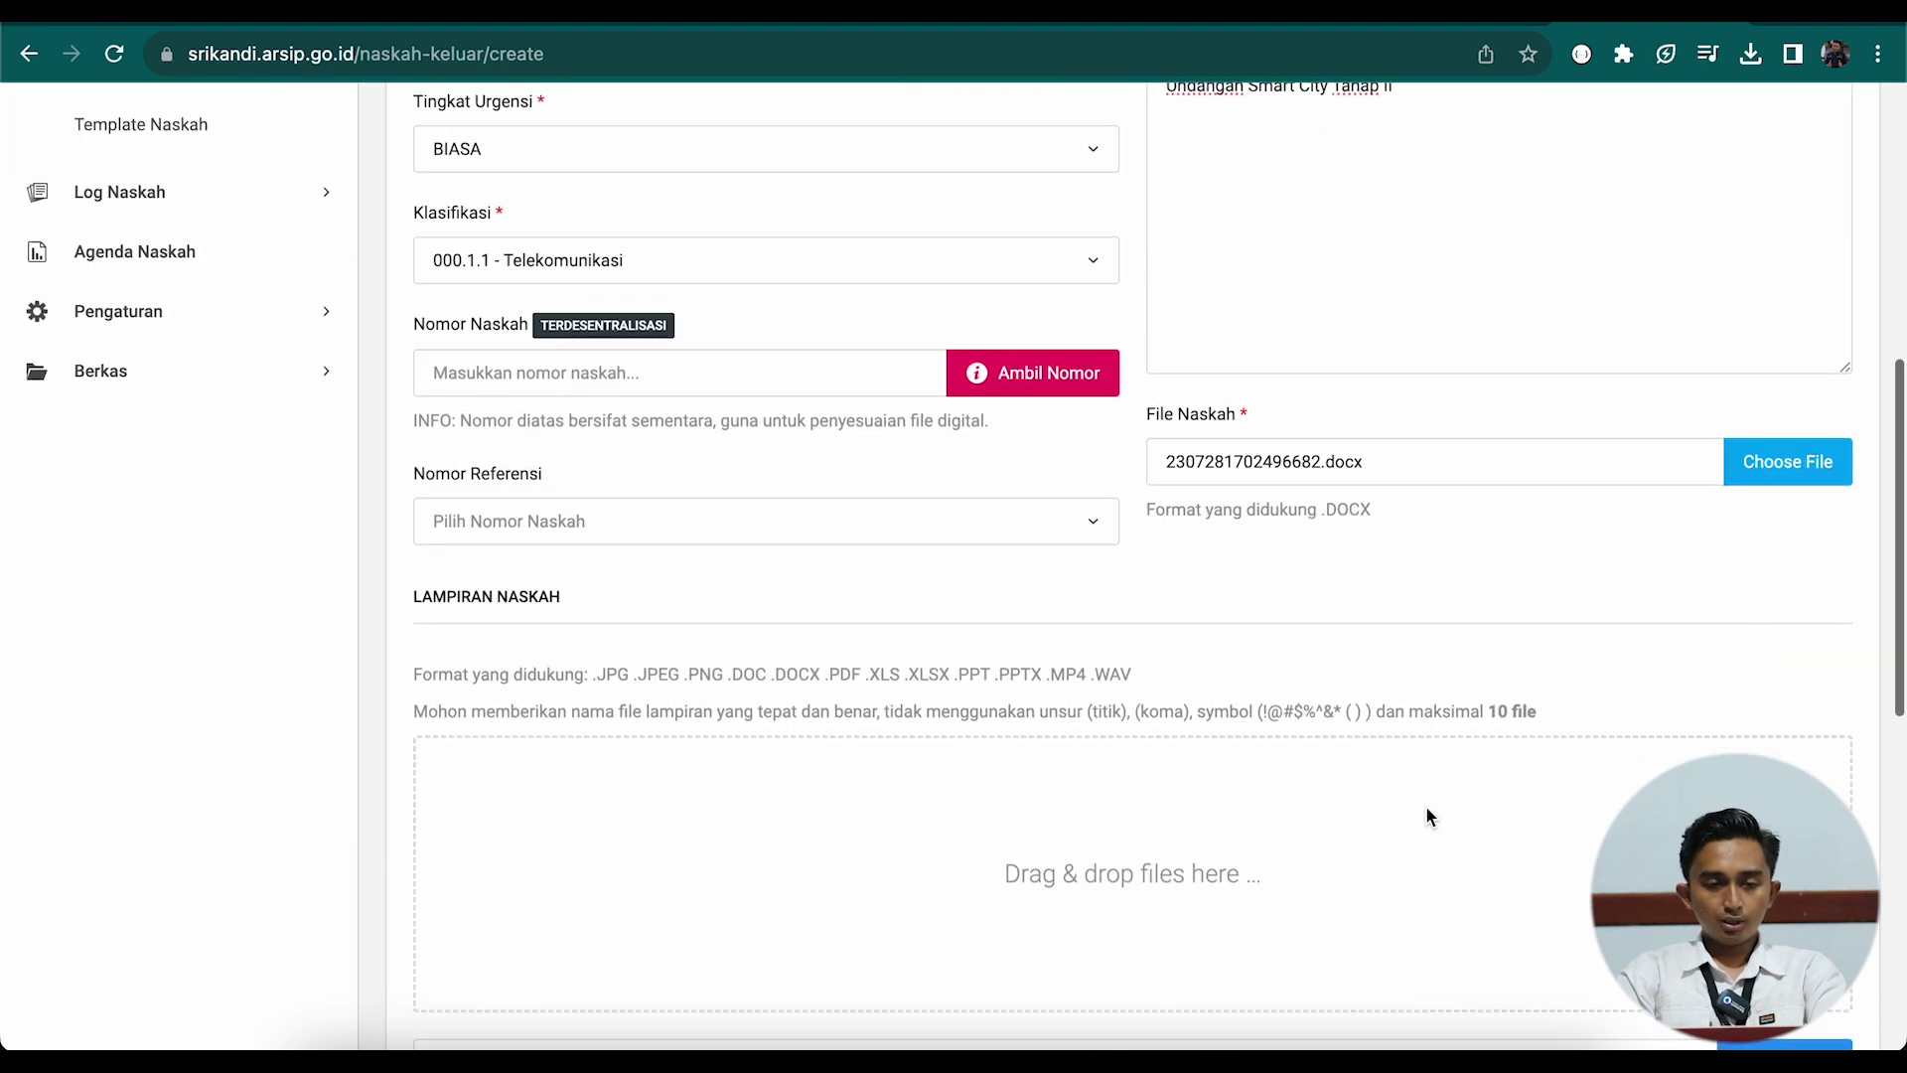
pyautogui.scroll(-4, 1427, 816)
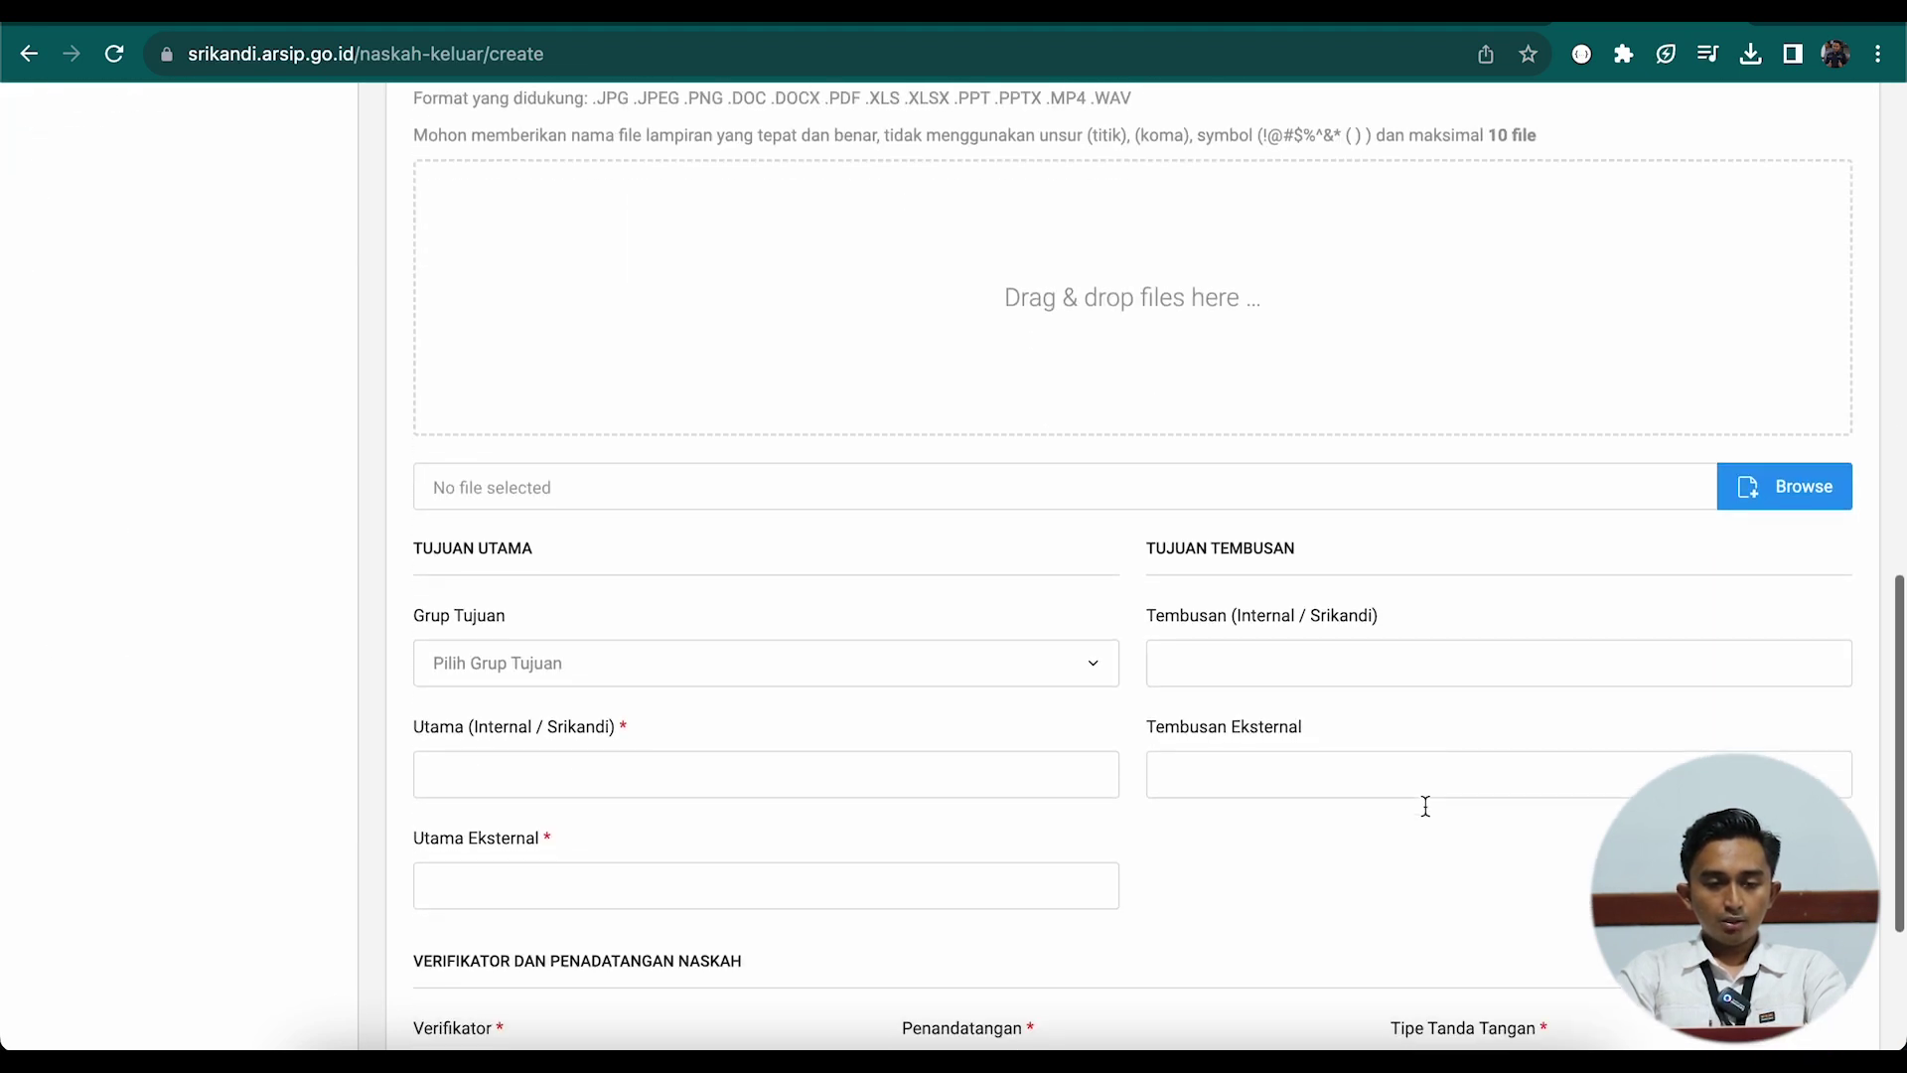
pyautogui.click(991, 672)
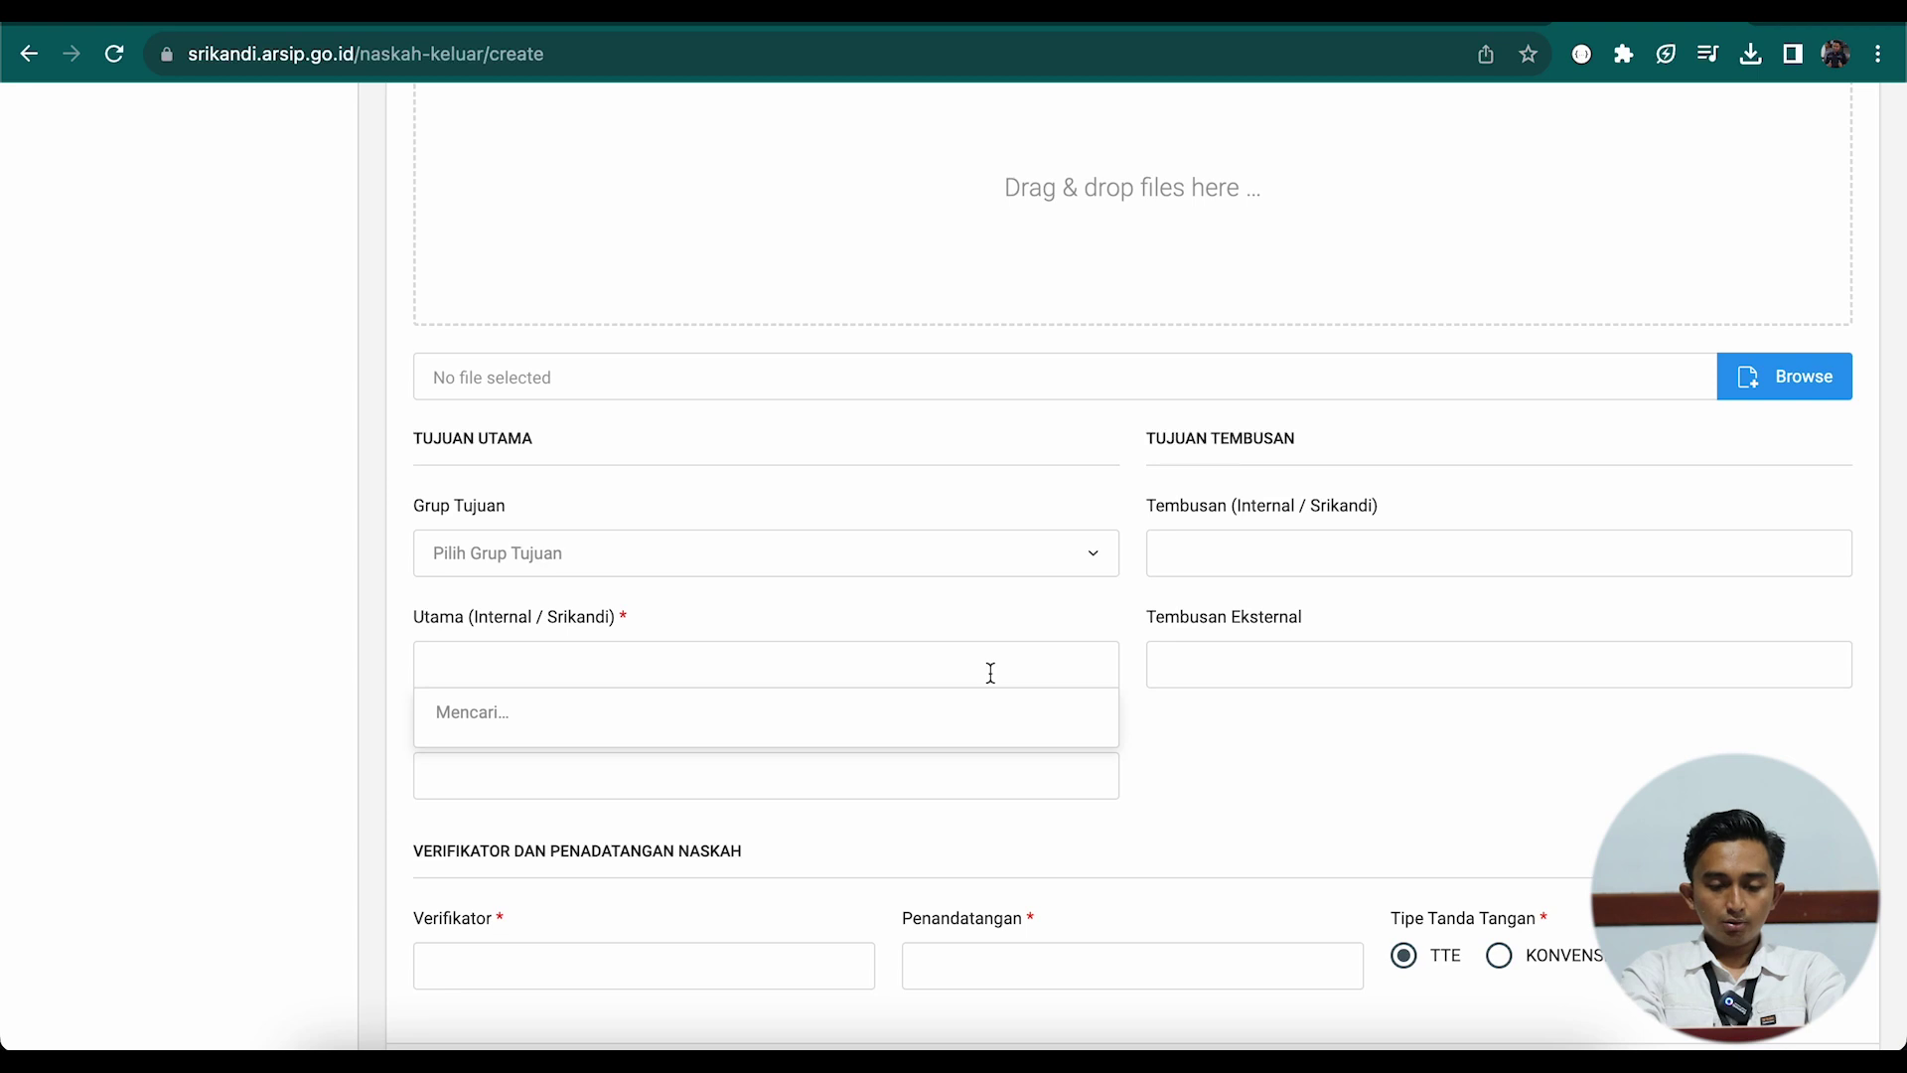
pyautogui.write('dinas')
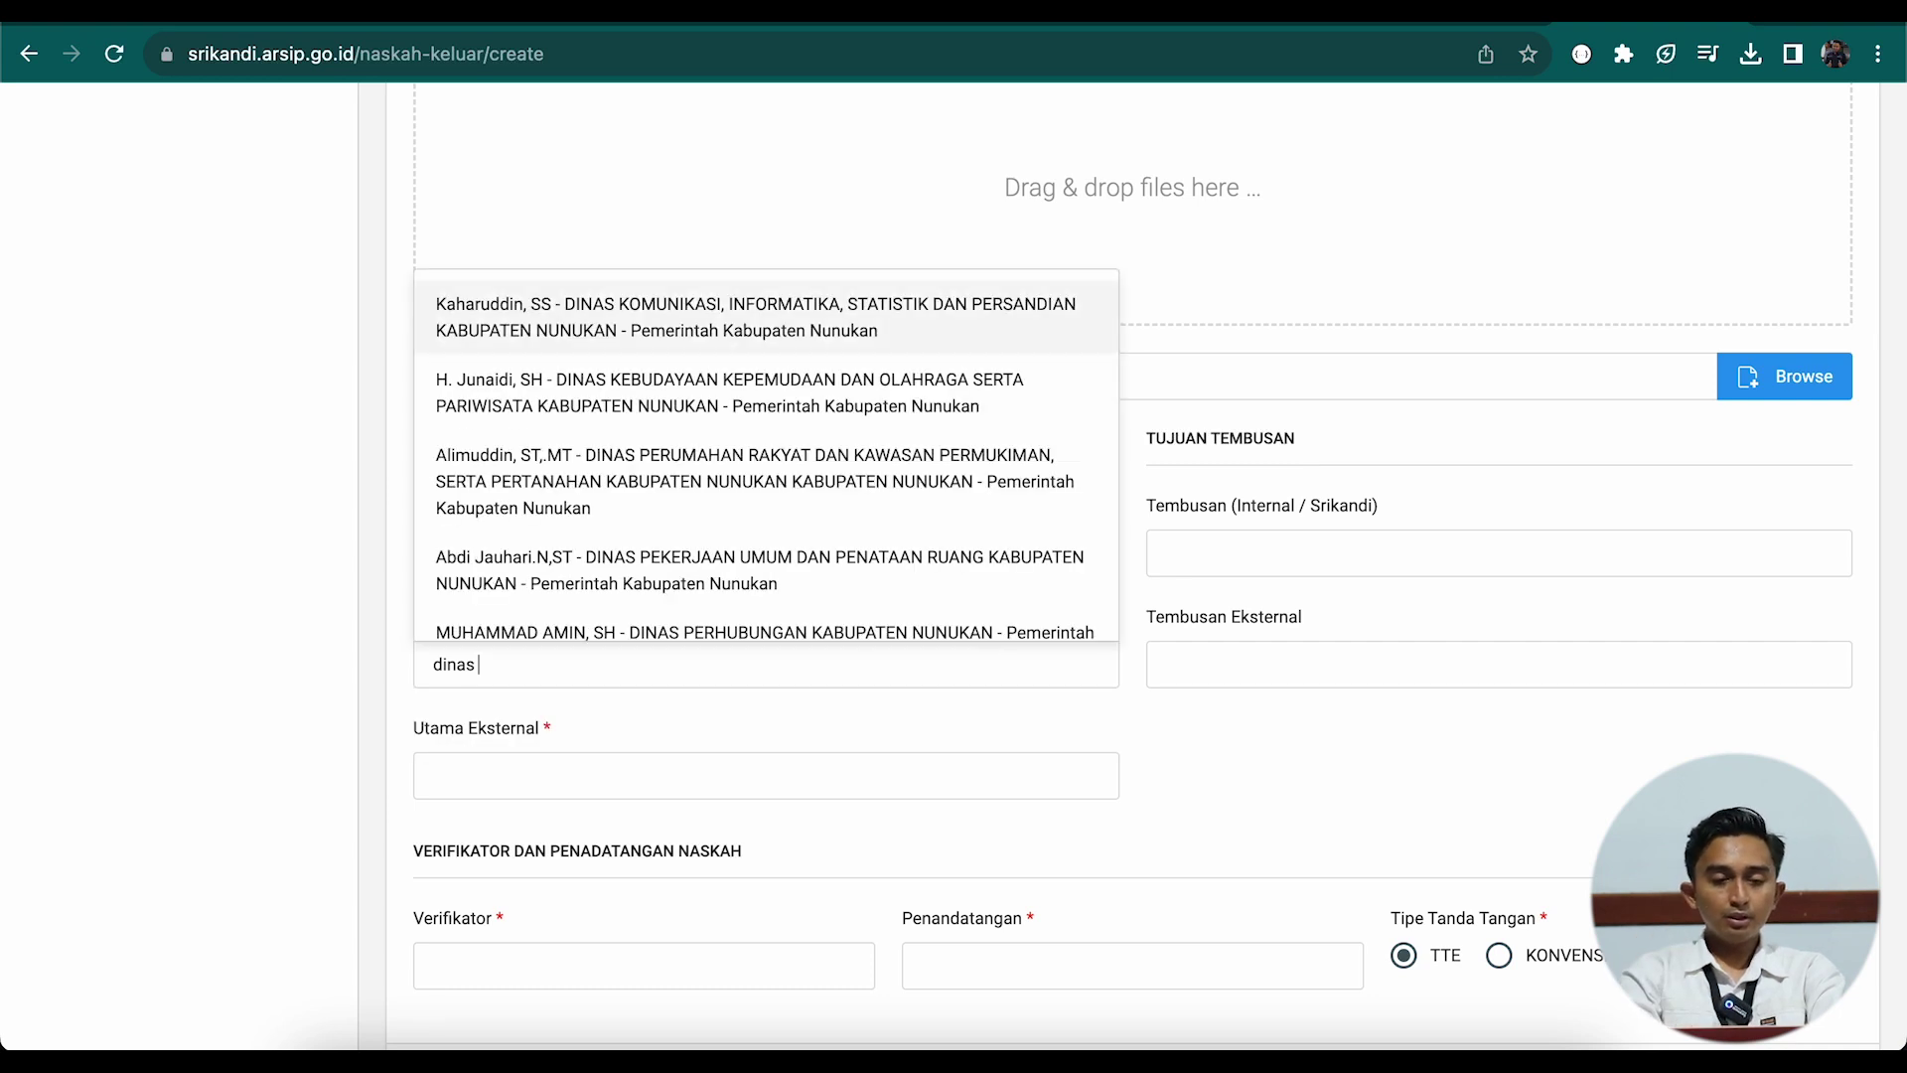
pyautogui.click(956, 409)
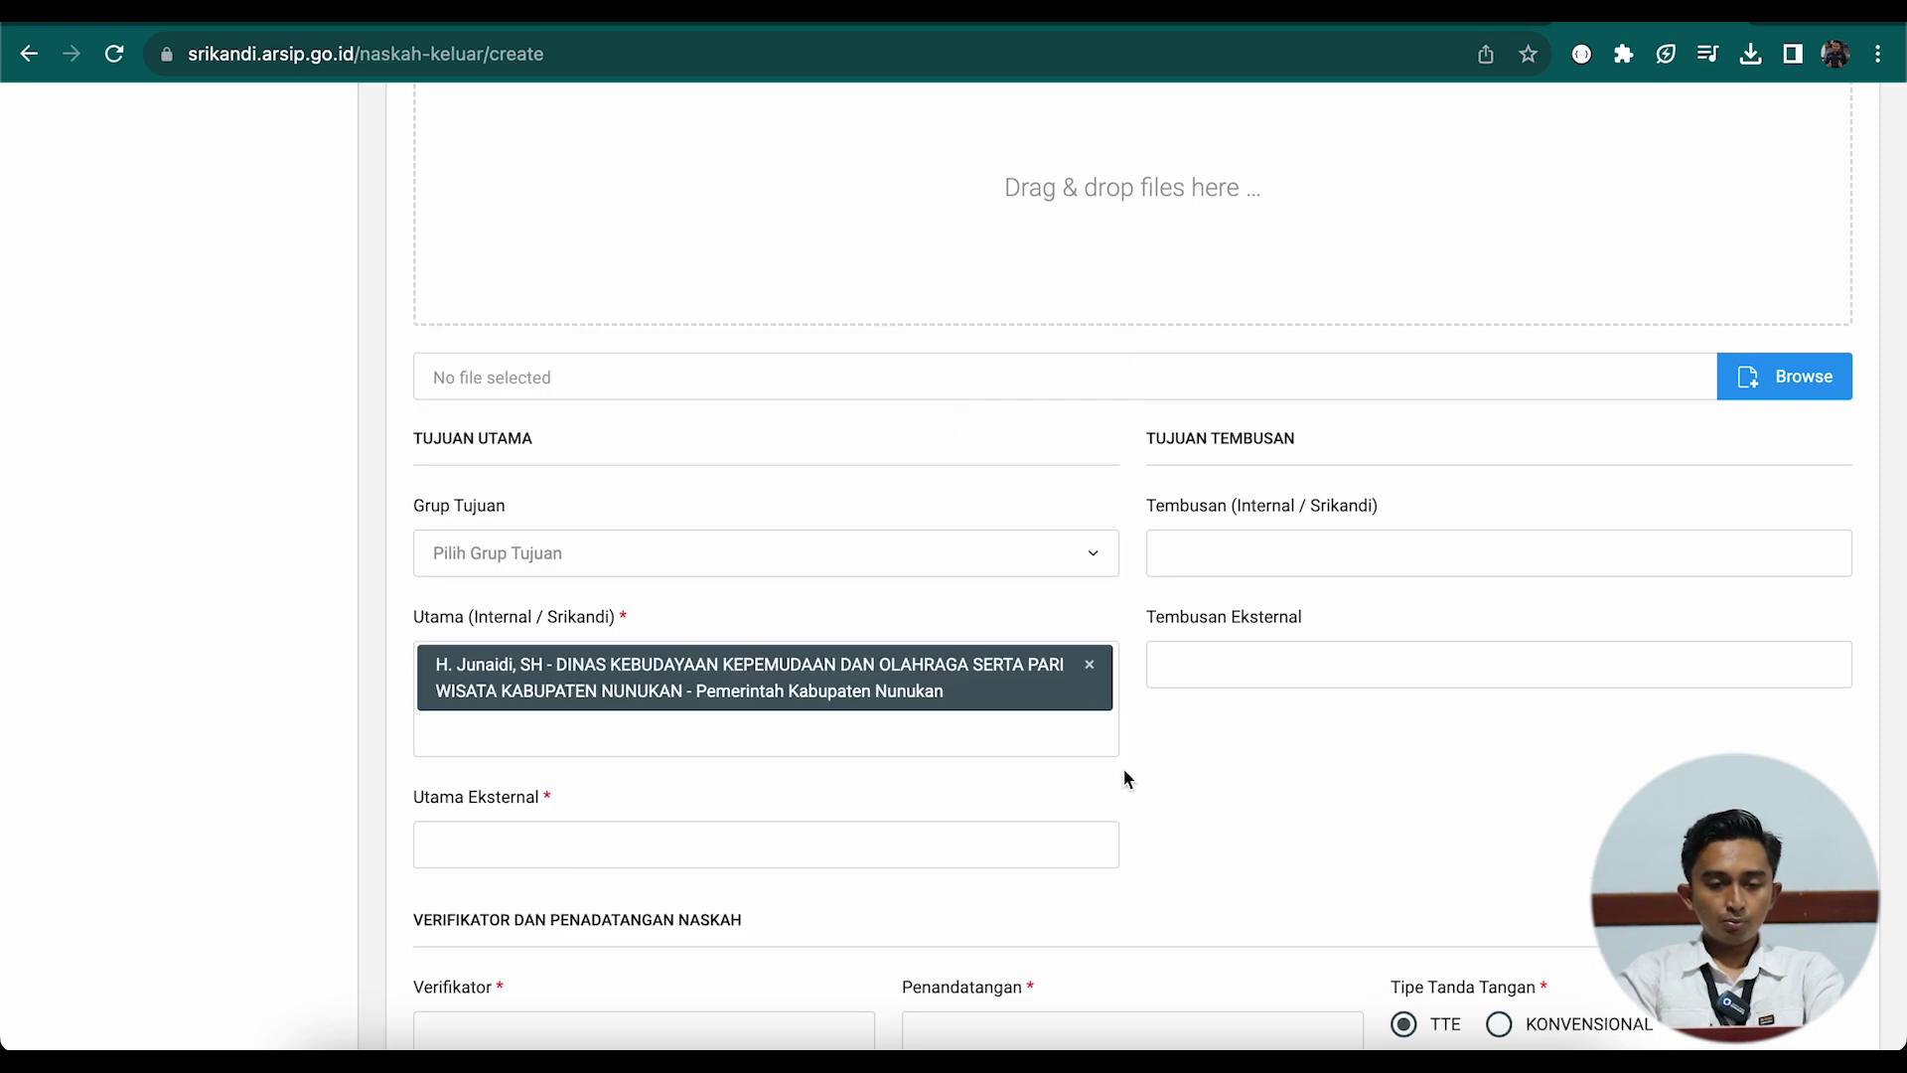
# - Assign the Kepala Seksi Pengelolaan dan Pengembangan Aplikasi of the Dinas Komunikasi Informatika dan Statistik as the Verifikator
pyautogui.scroll(-1, 1128, 778)
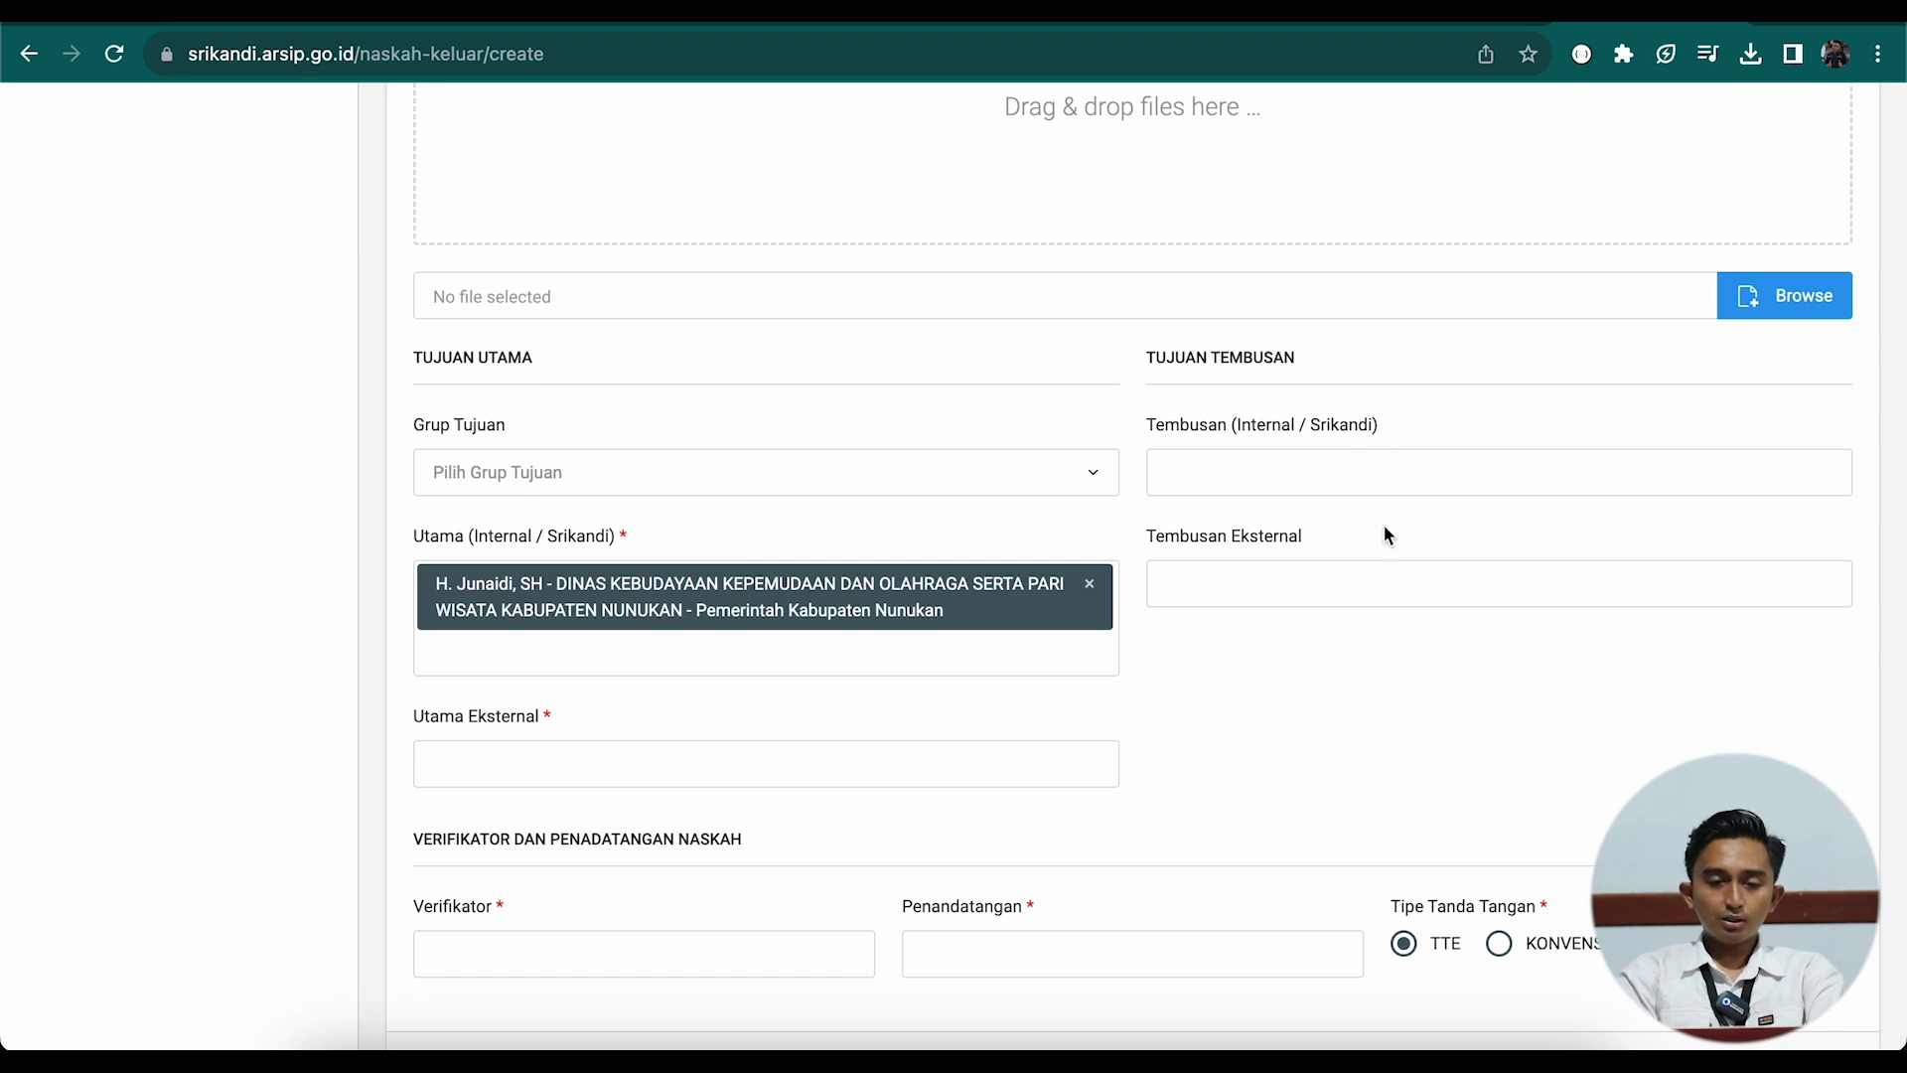
pyautogui.scroll(-1, 1378, 587)
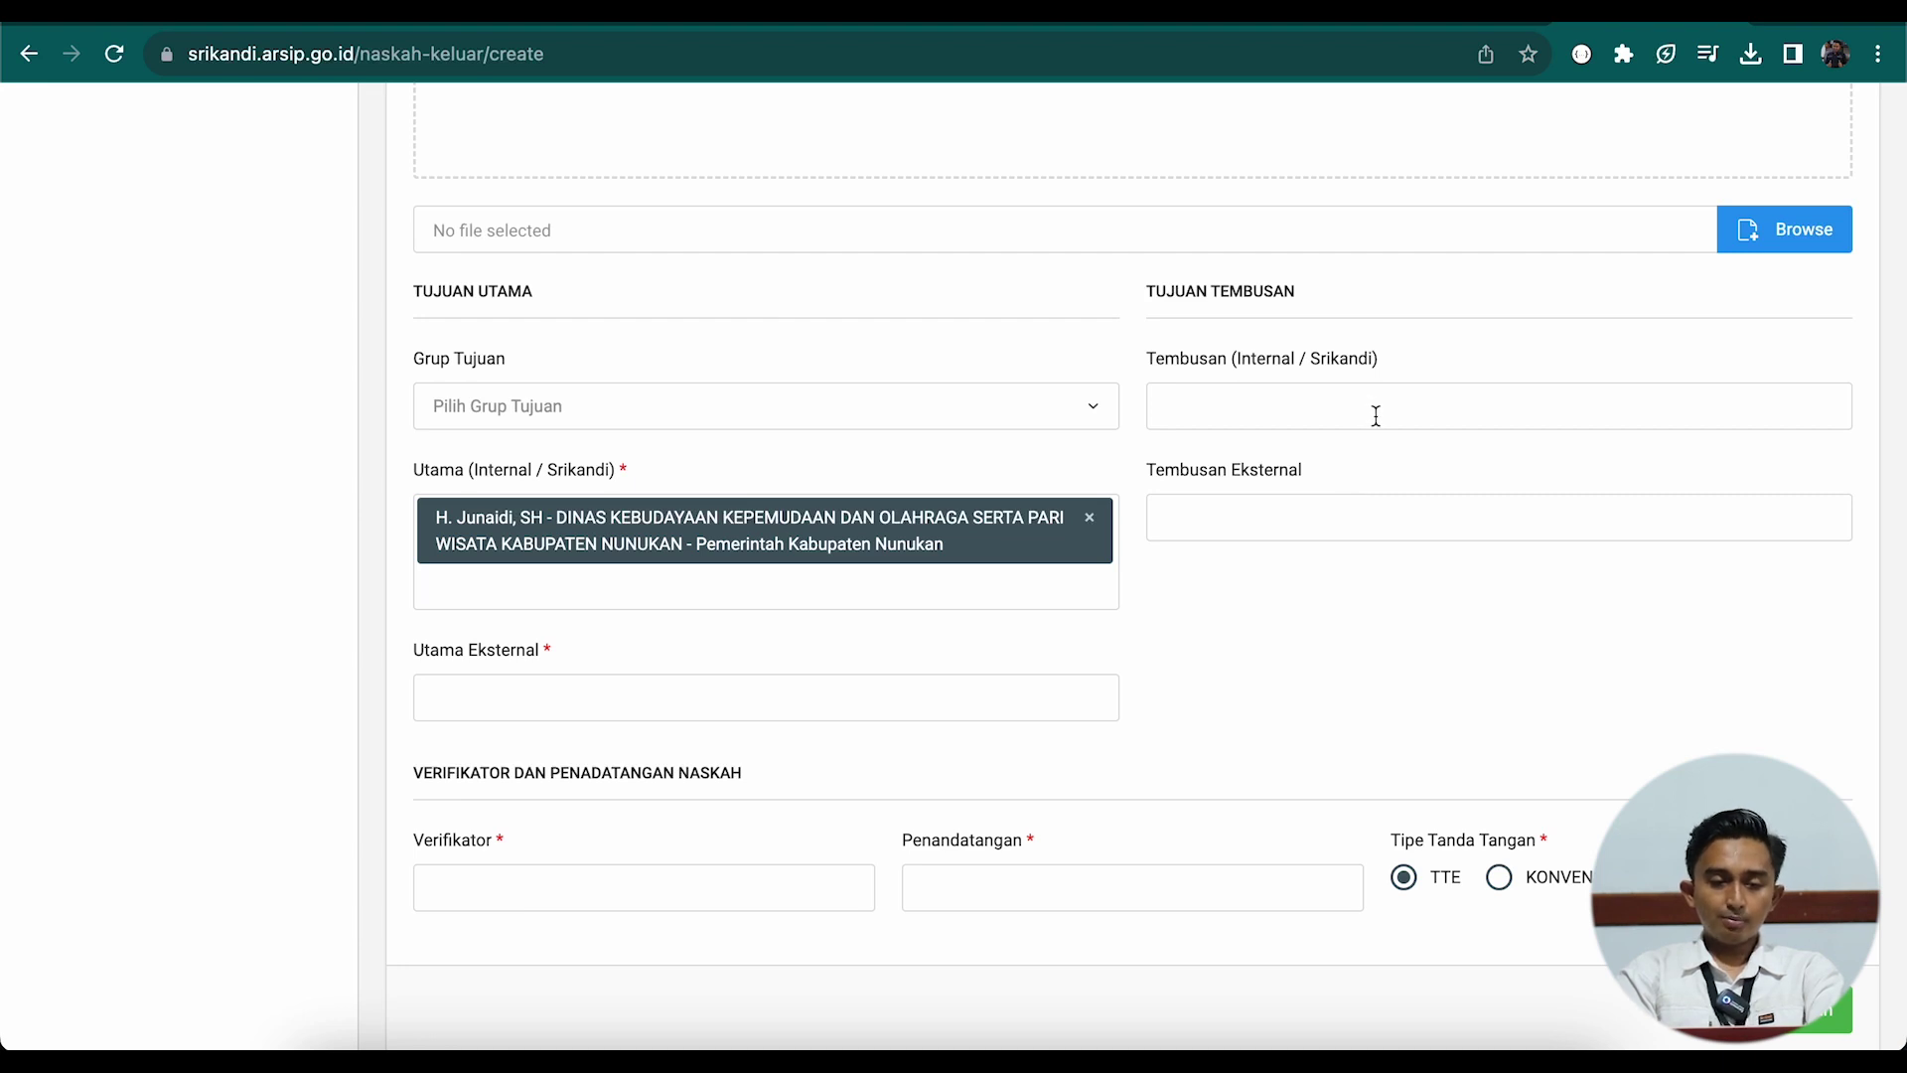
pyautogui.scroll(-2, 1371, 410)
pyautogui.click(765, 766)
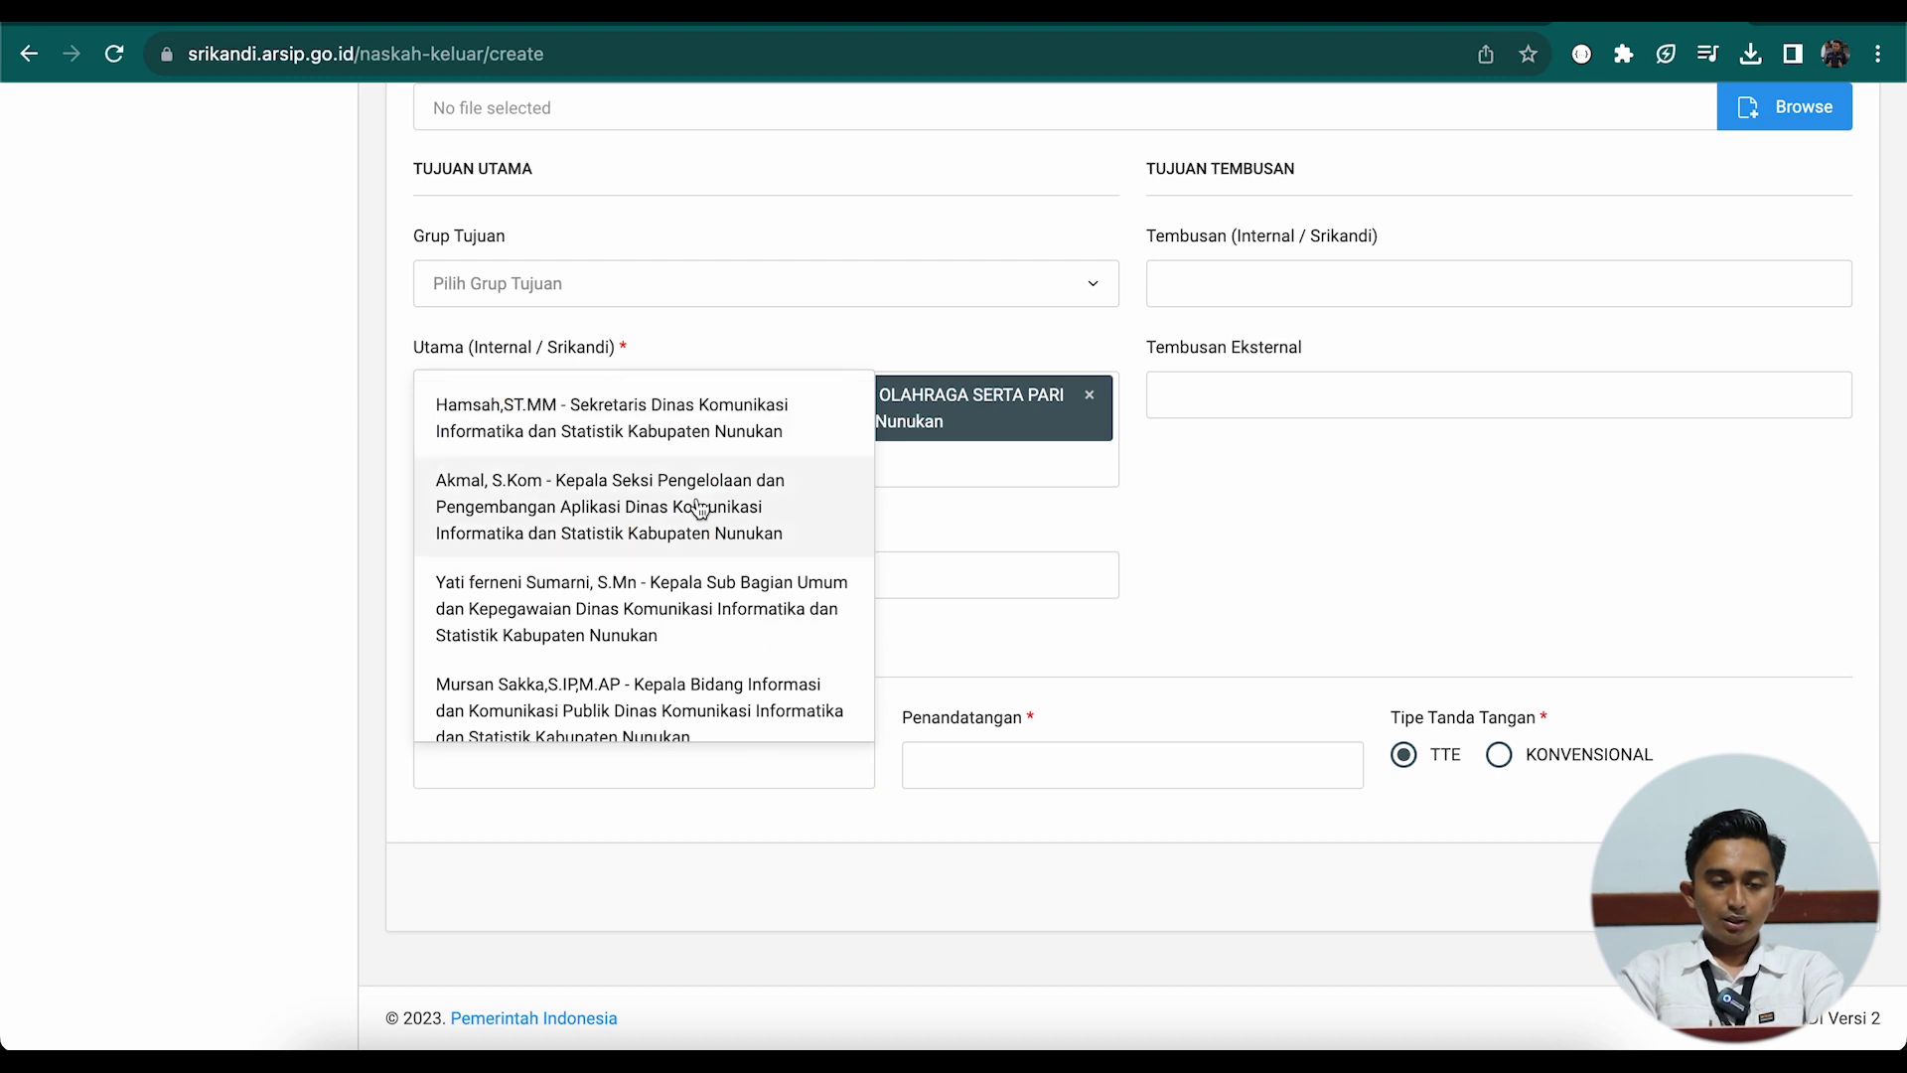
pyautogui.click(700, 510)
# - Set the Penandatangan to the Kepala Dinas Komunikasi, Informatika, Statistik dan Persandian instead of the Sekretaris, and choose KONVENSIONAL as the signature type
pyautogui.click(993, 767)
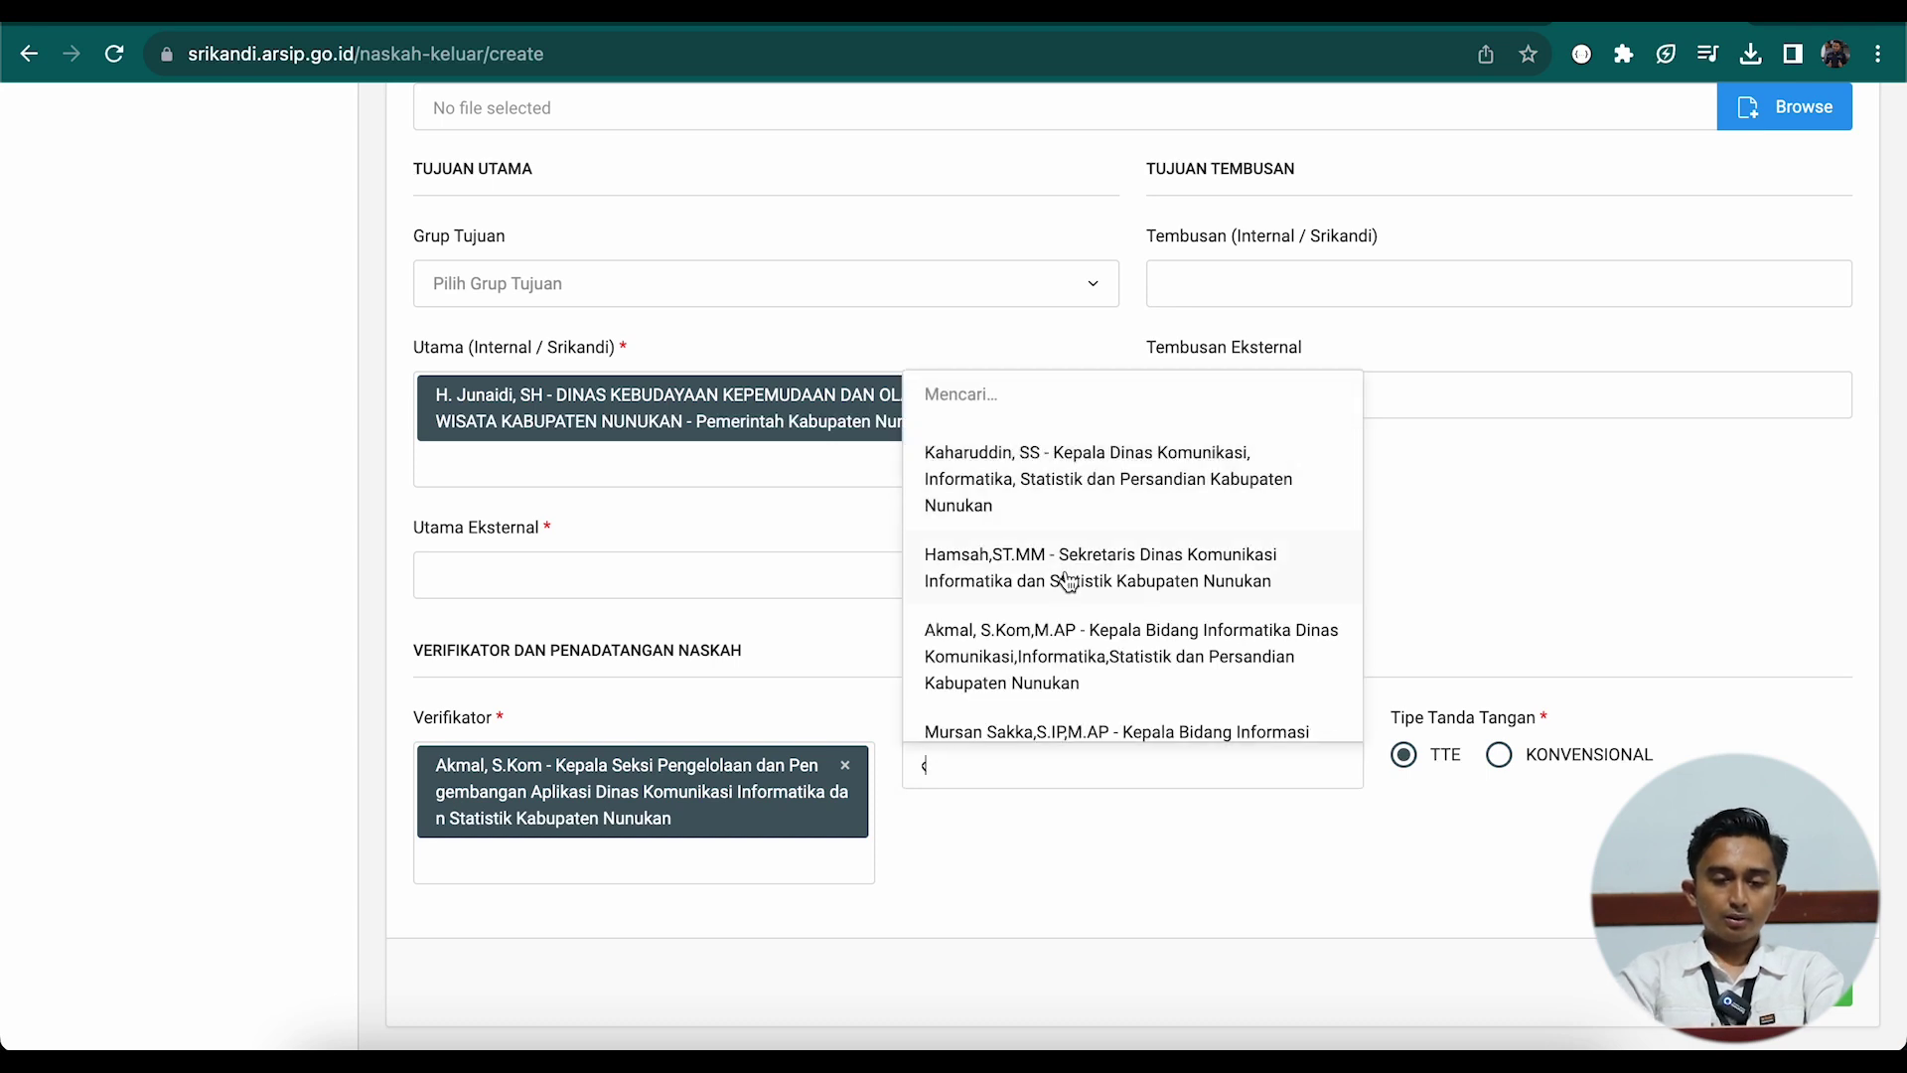
pyautogui.click(1074, 501)
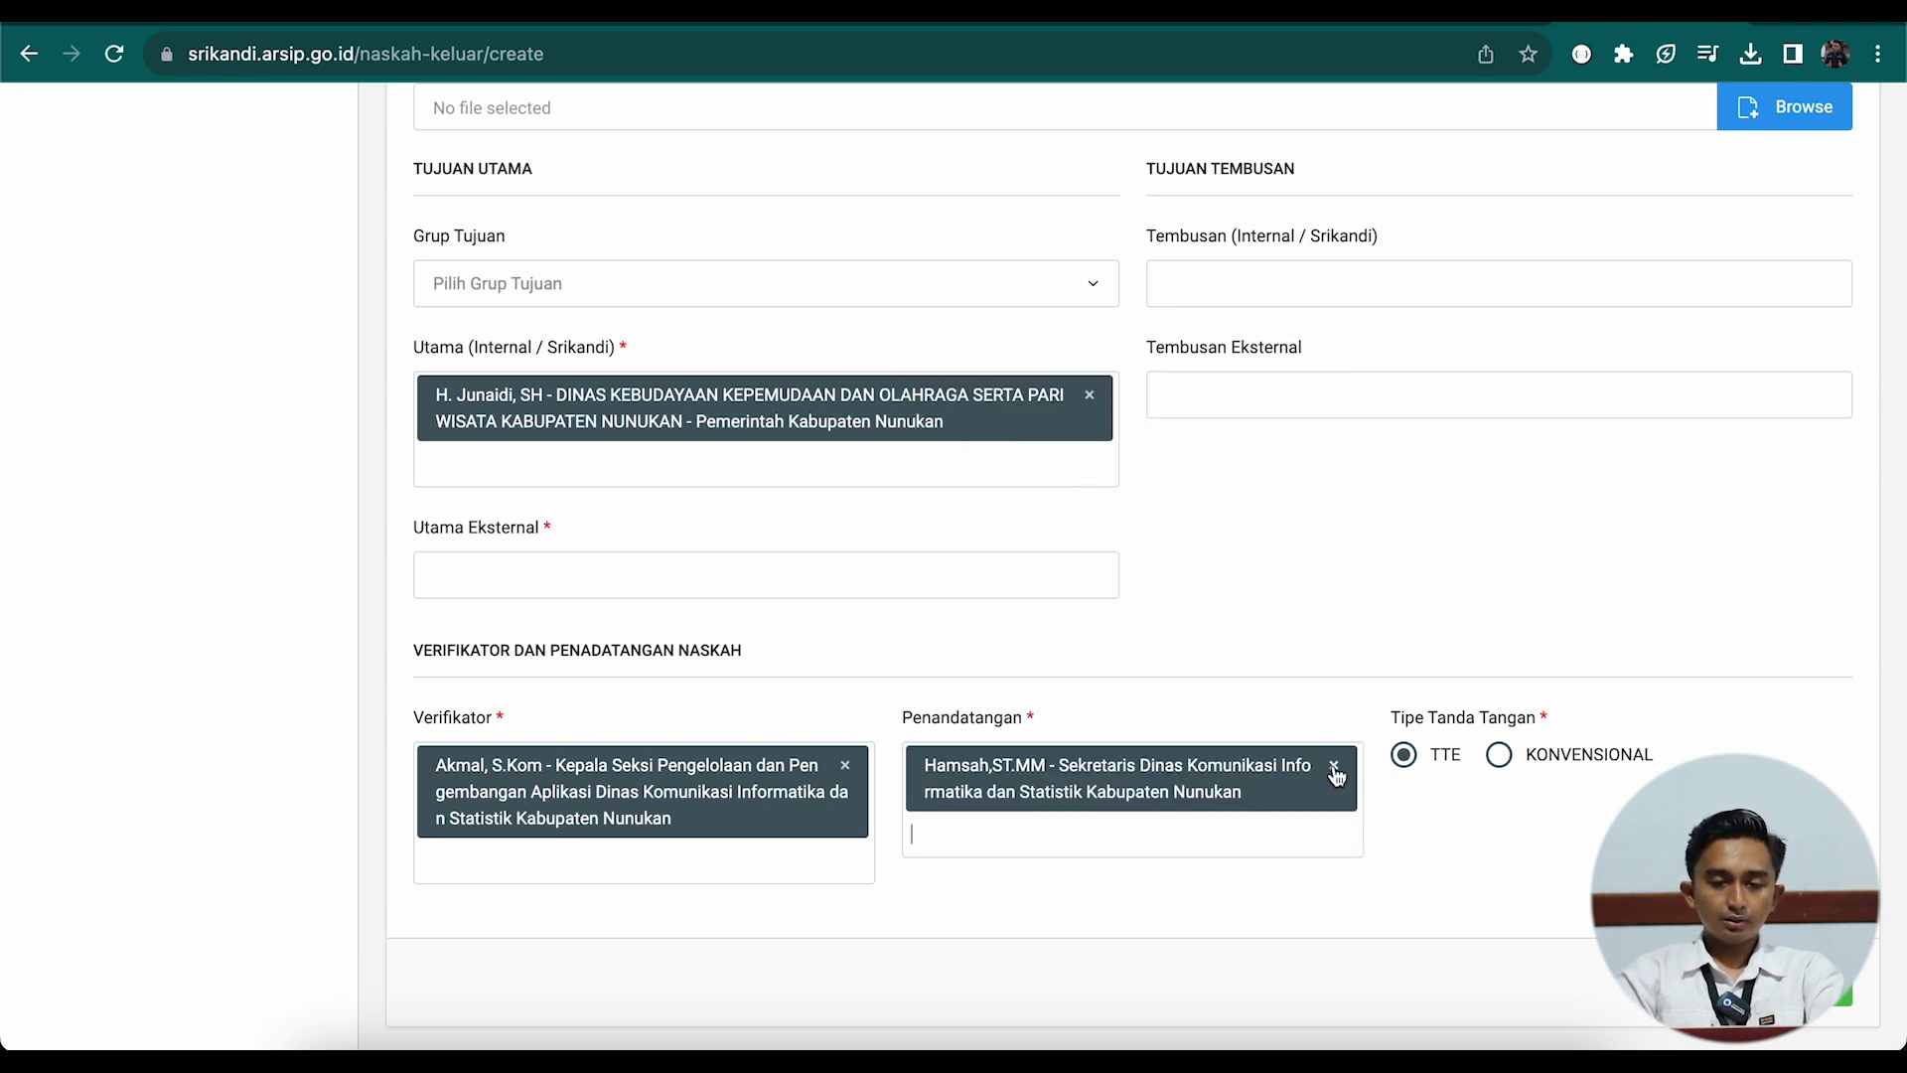
pyautogui.click(1334, 766)
pyautogui.click(1104, 484)
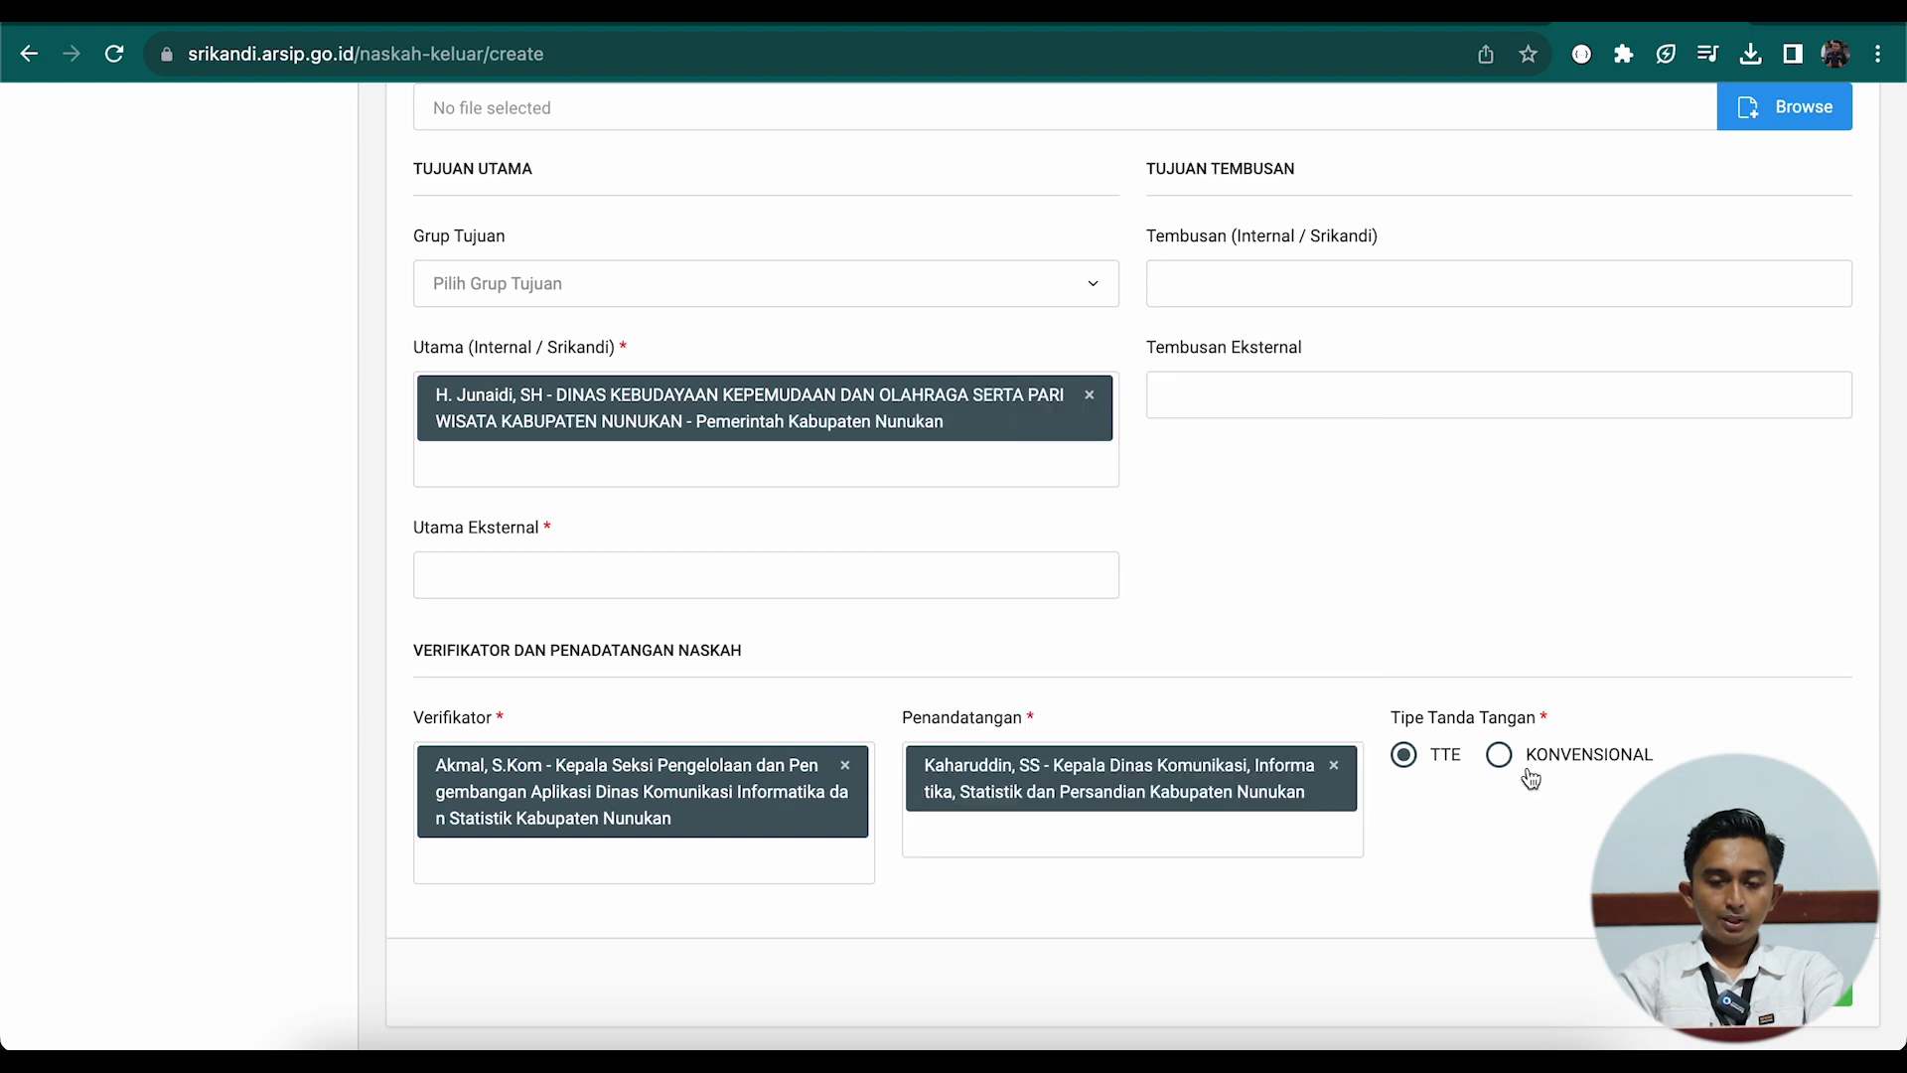
pyautogui.click(1500, 754)
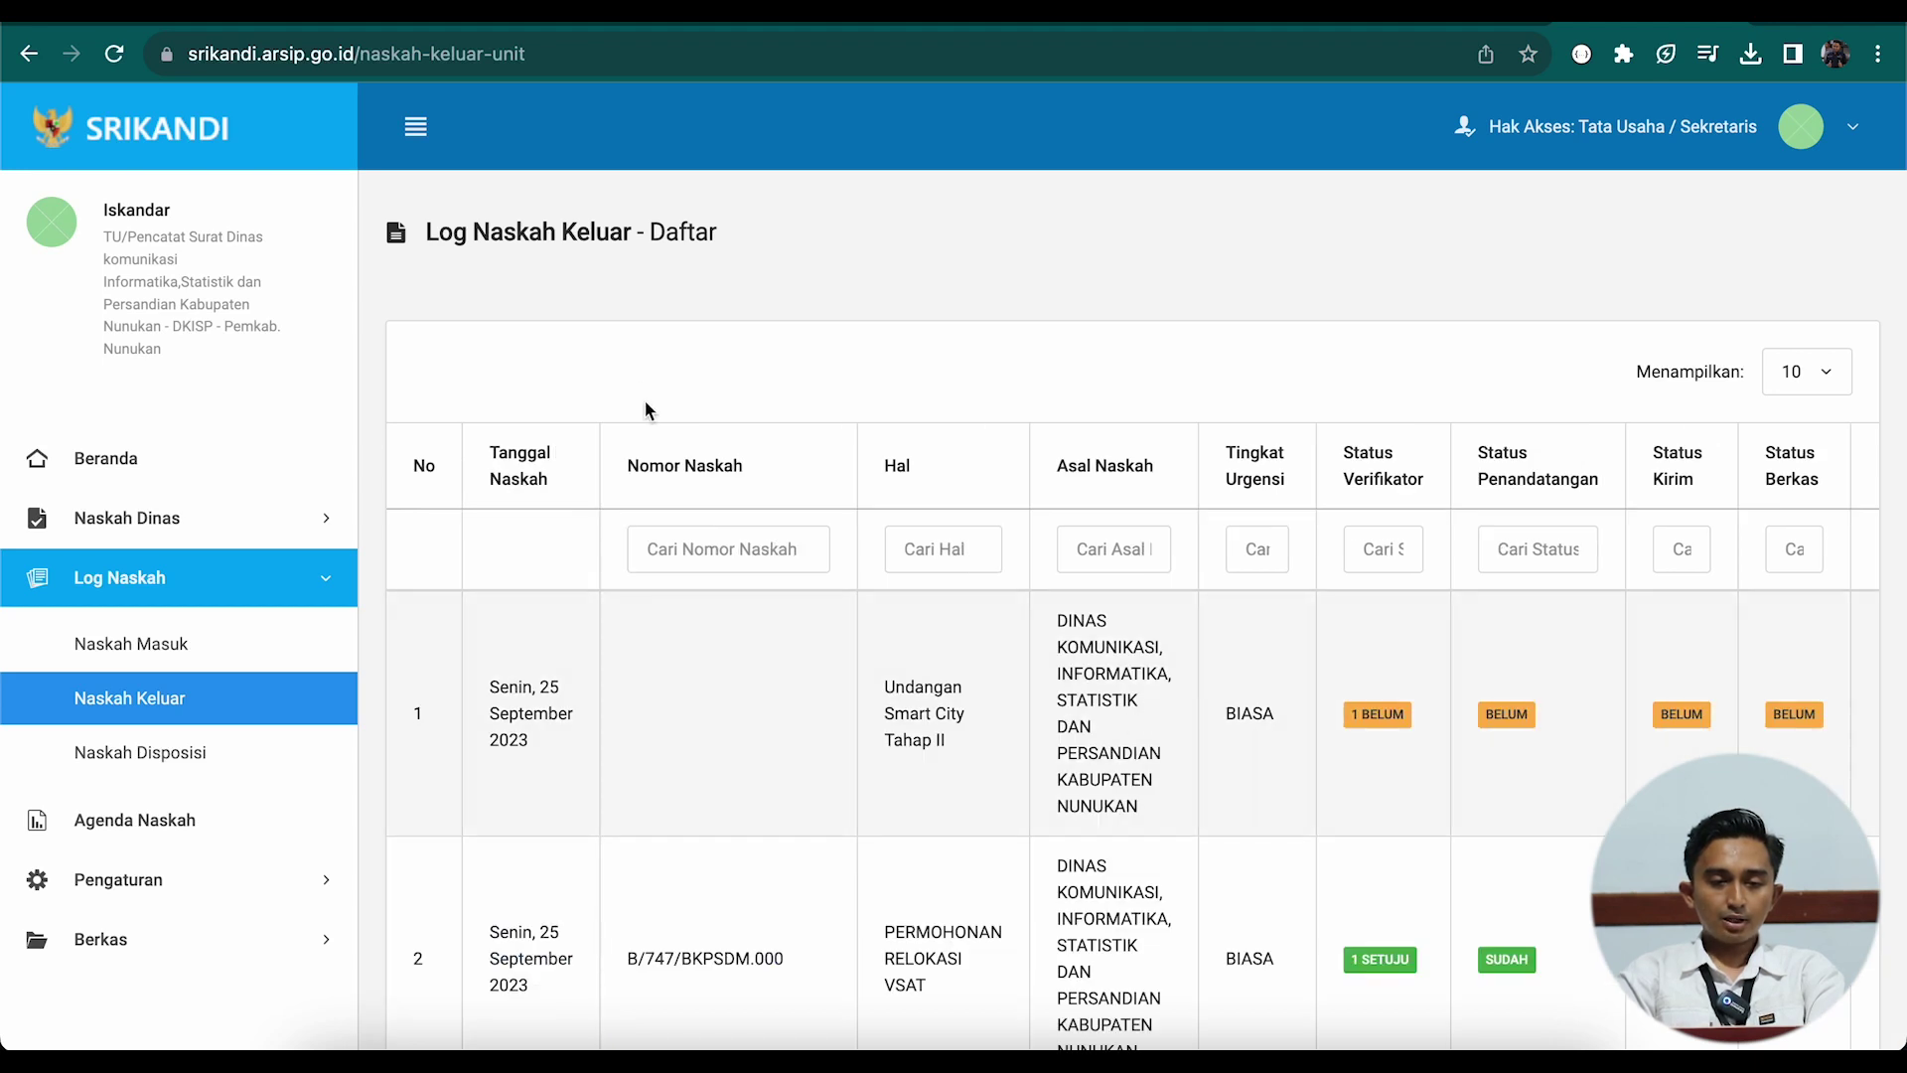
# - Open the detail of the "Undangan Smart City Tahap II" letter in the outgoing log and review its document preview, attachments and verifier list
pyautogui.hscroll(2, 1056, 761)
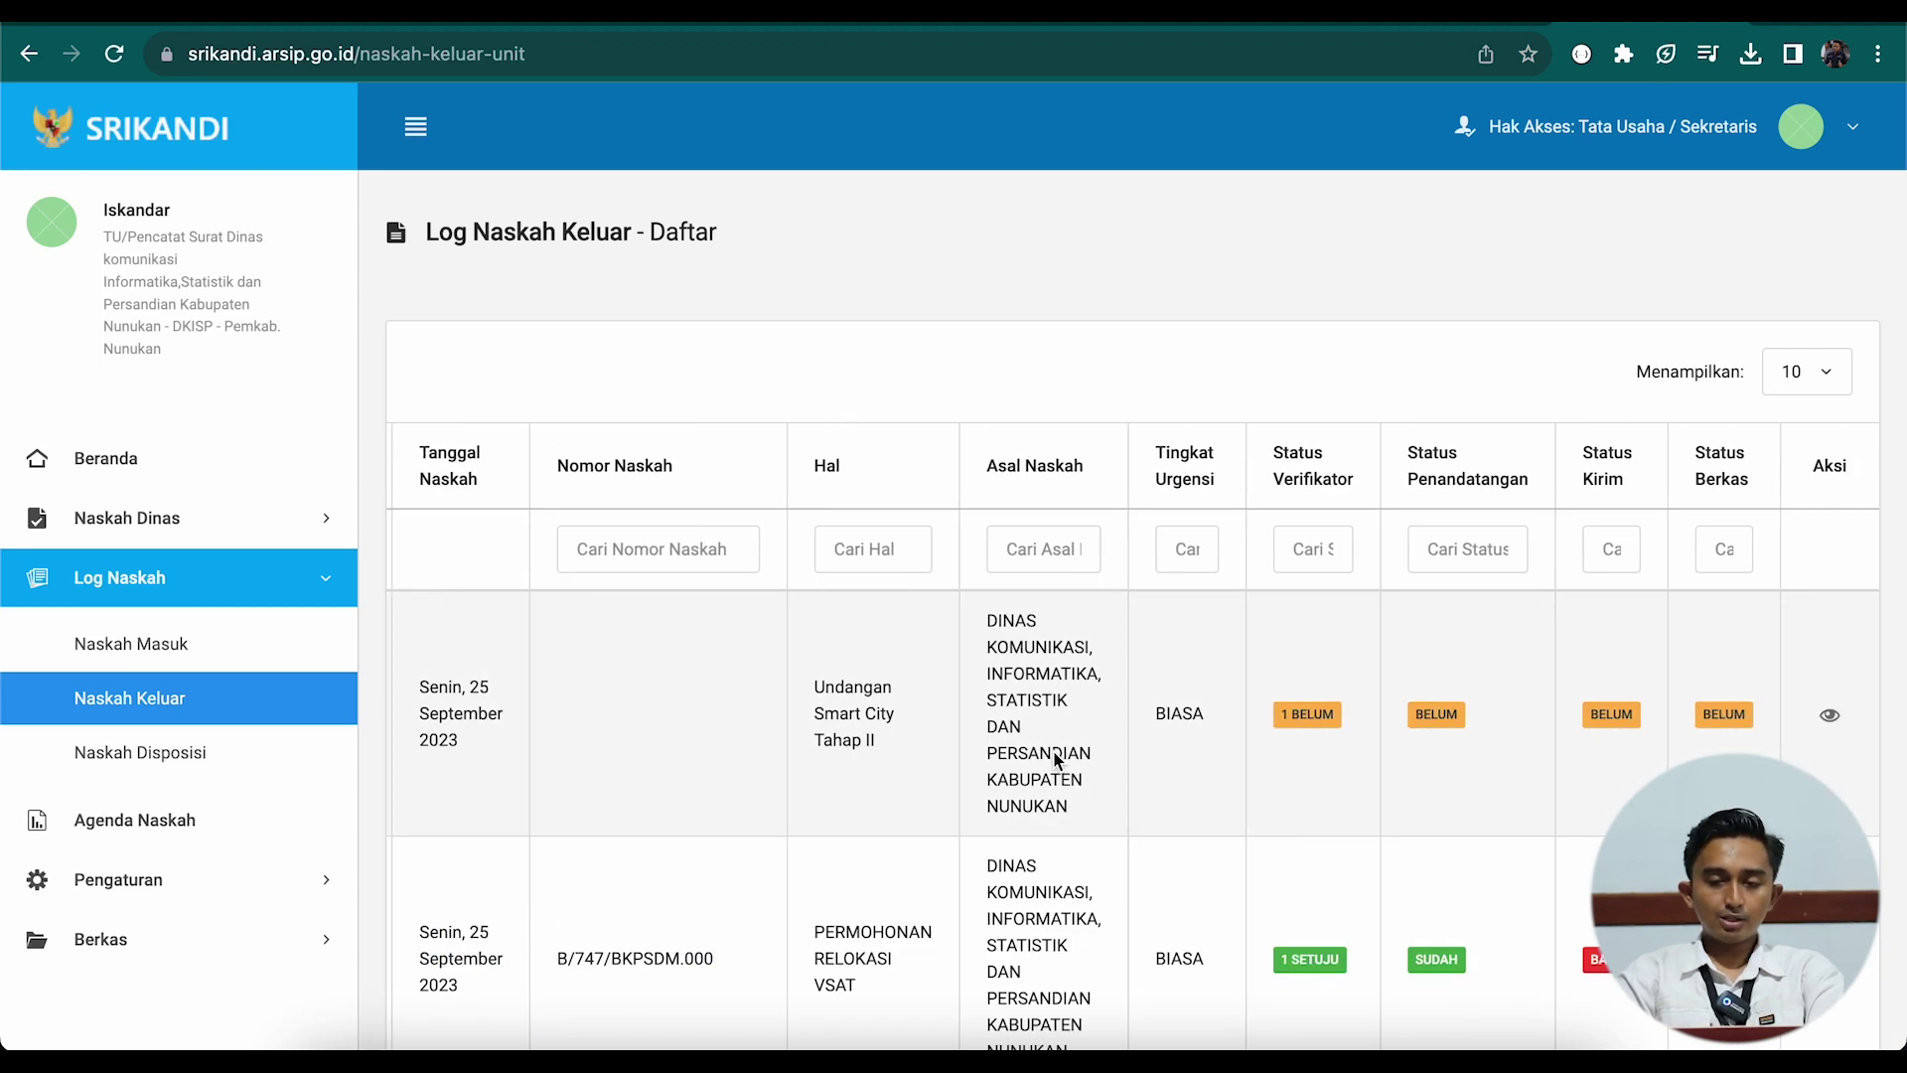
pyautogui.click(1830, 719)
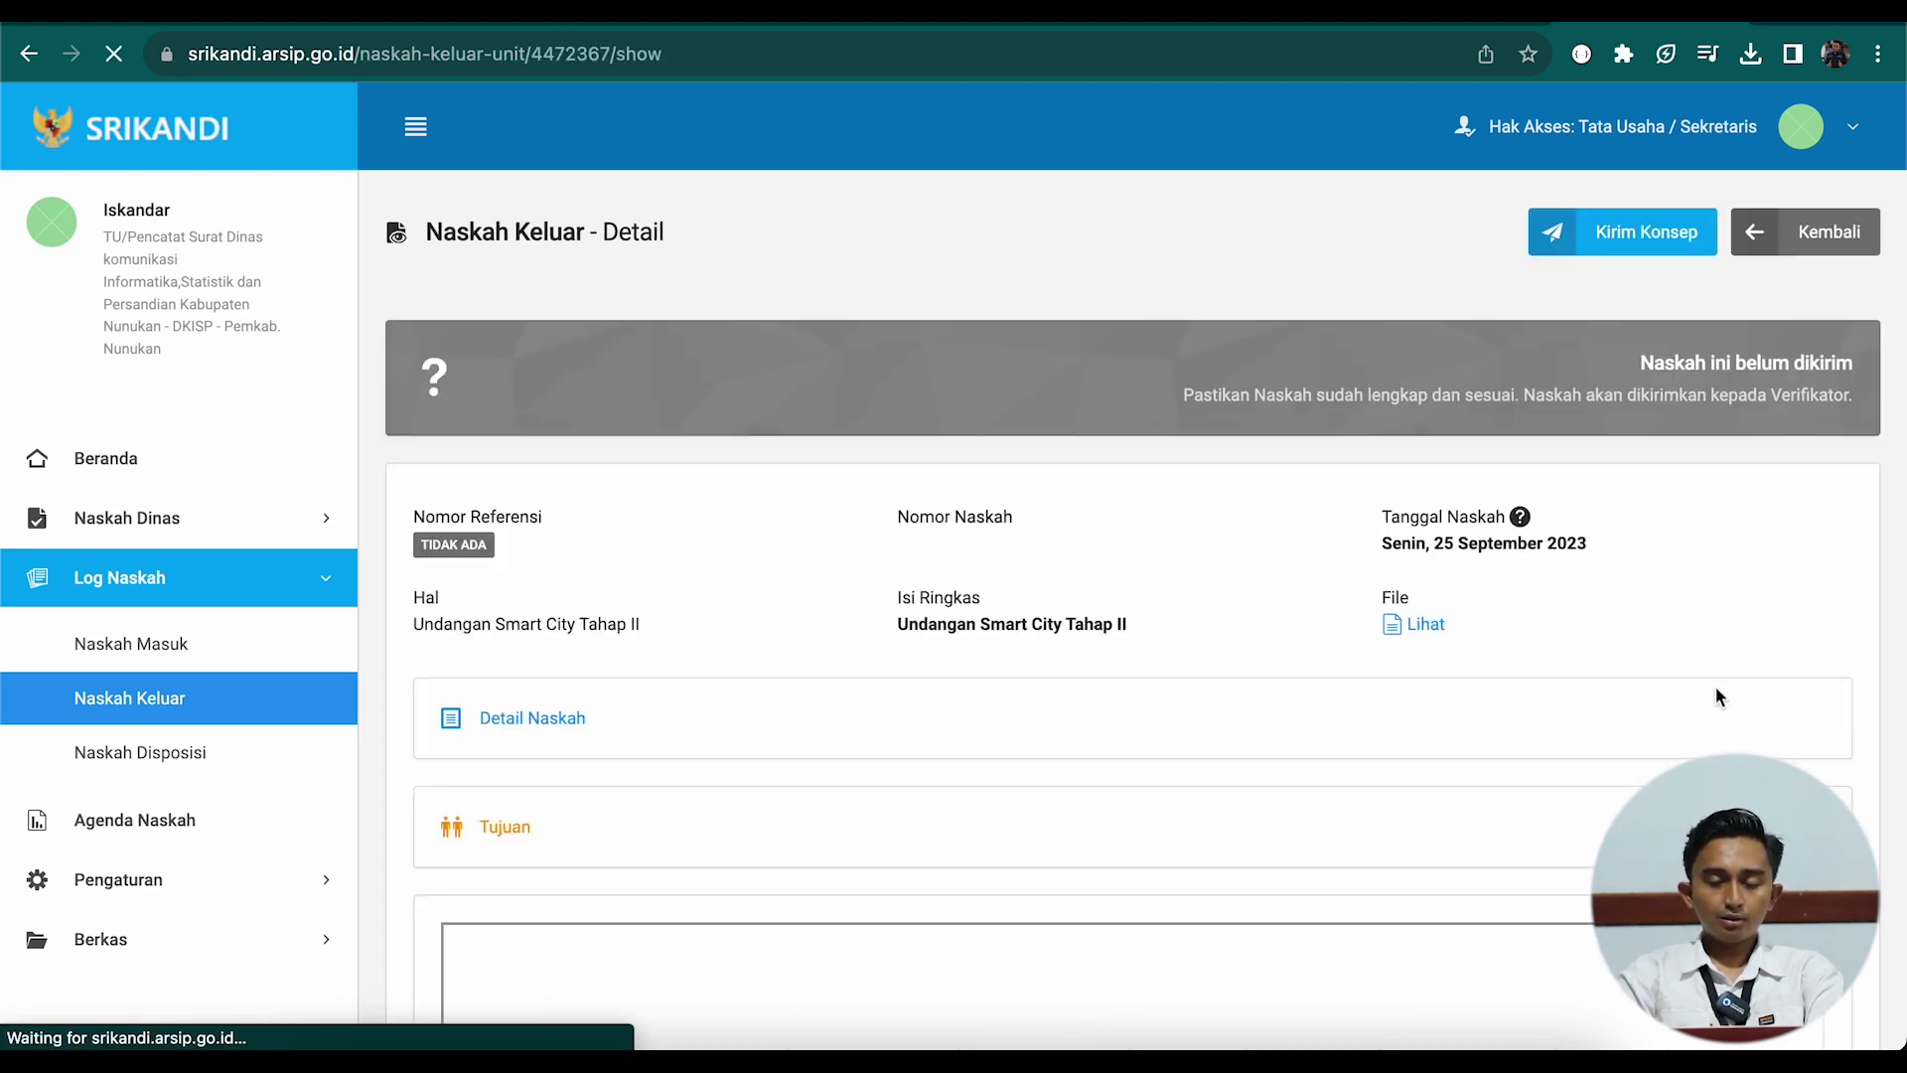
pyautogui.scroll(-5, 1570, 647)
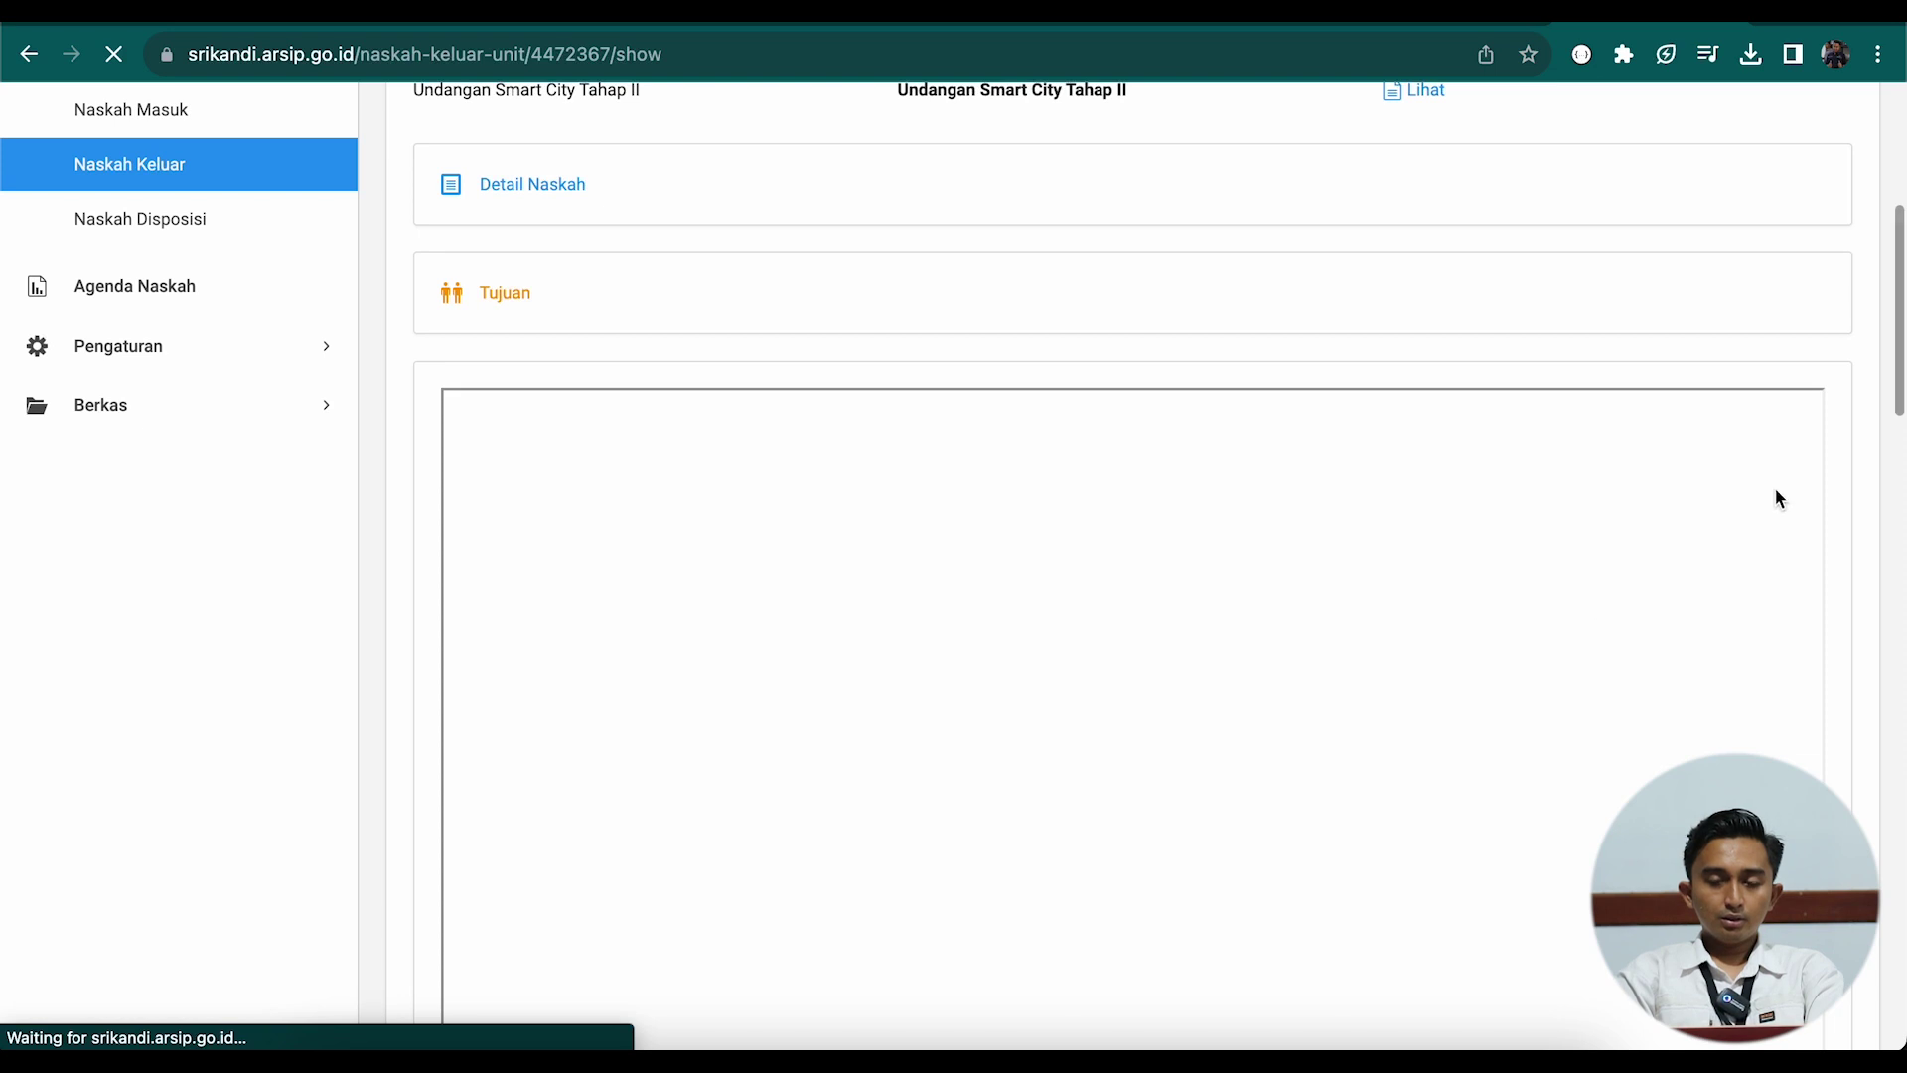
pyautogui.scroll(2, 1873, 557)
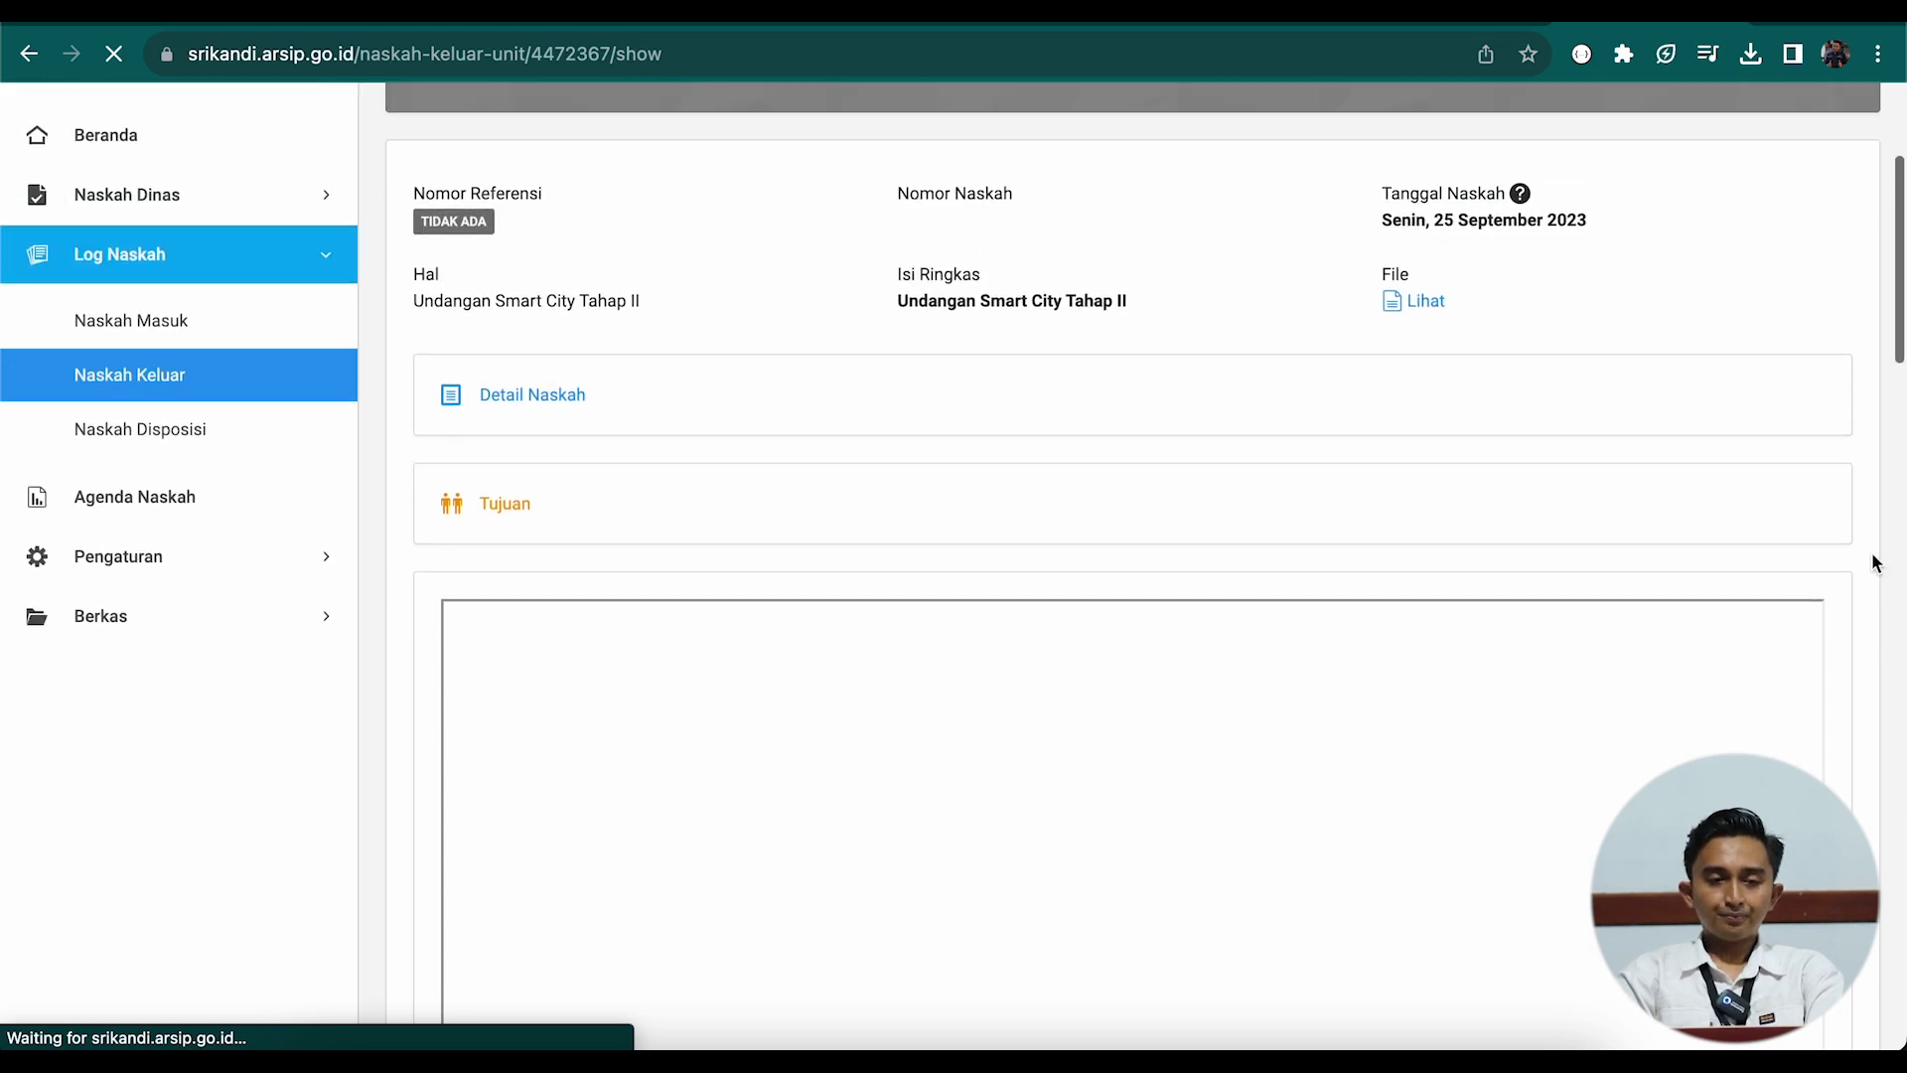
pyautogui.scroll(-3, 1873, 563)
pyautogui.scroll(-15, 1564, 672)
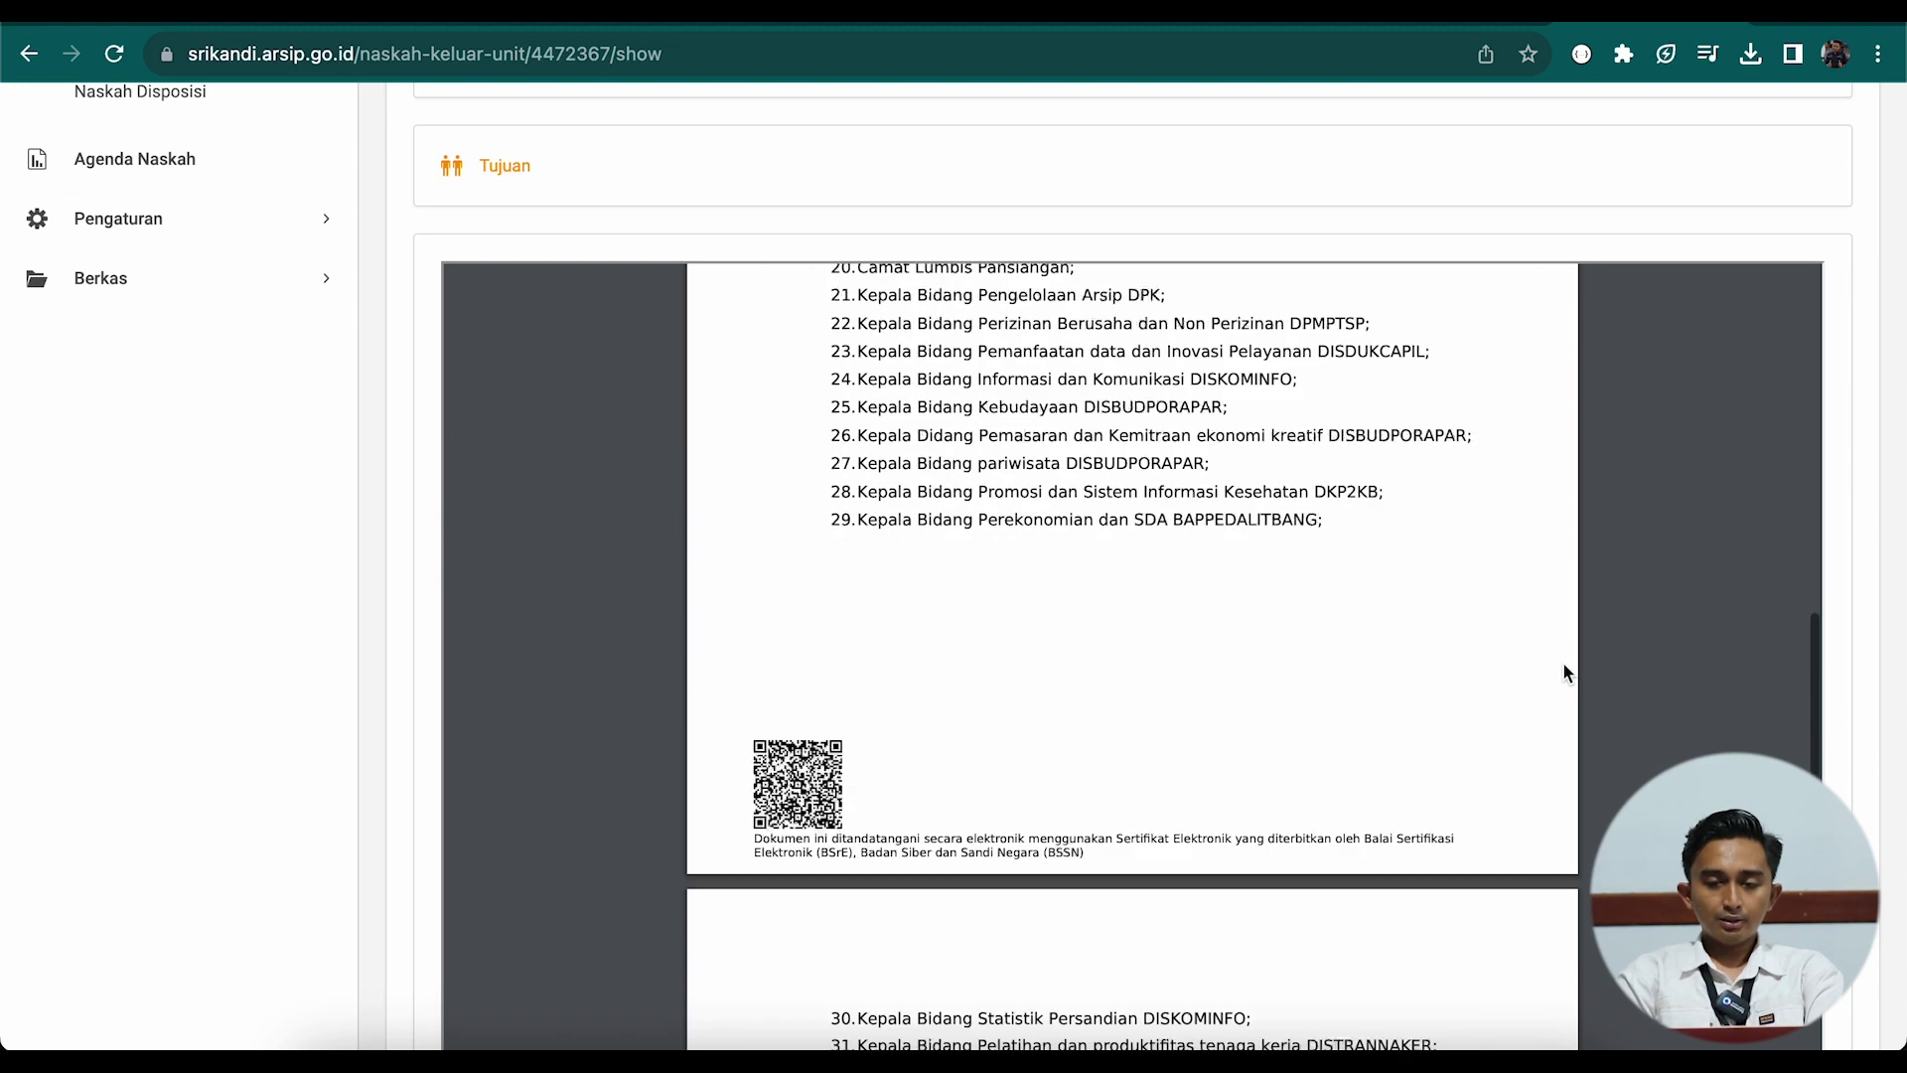
pyautogui.scroll(-8, 1564, 661)
pyautogui.scroll(-10, 1861, 708)
pyautogui.scroll(5, 1862, 707)
pyautogui.scroll(-10, 1861, 707)
pyautogui.scroll(11, 1862, 707)
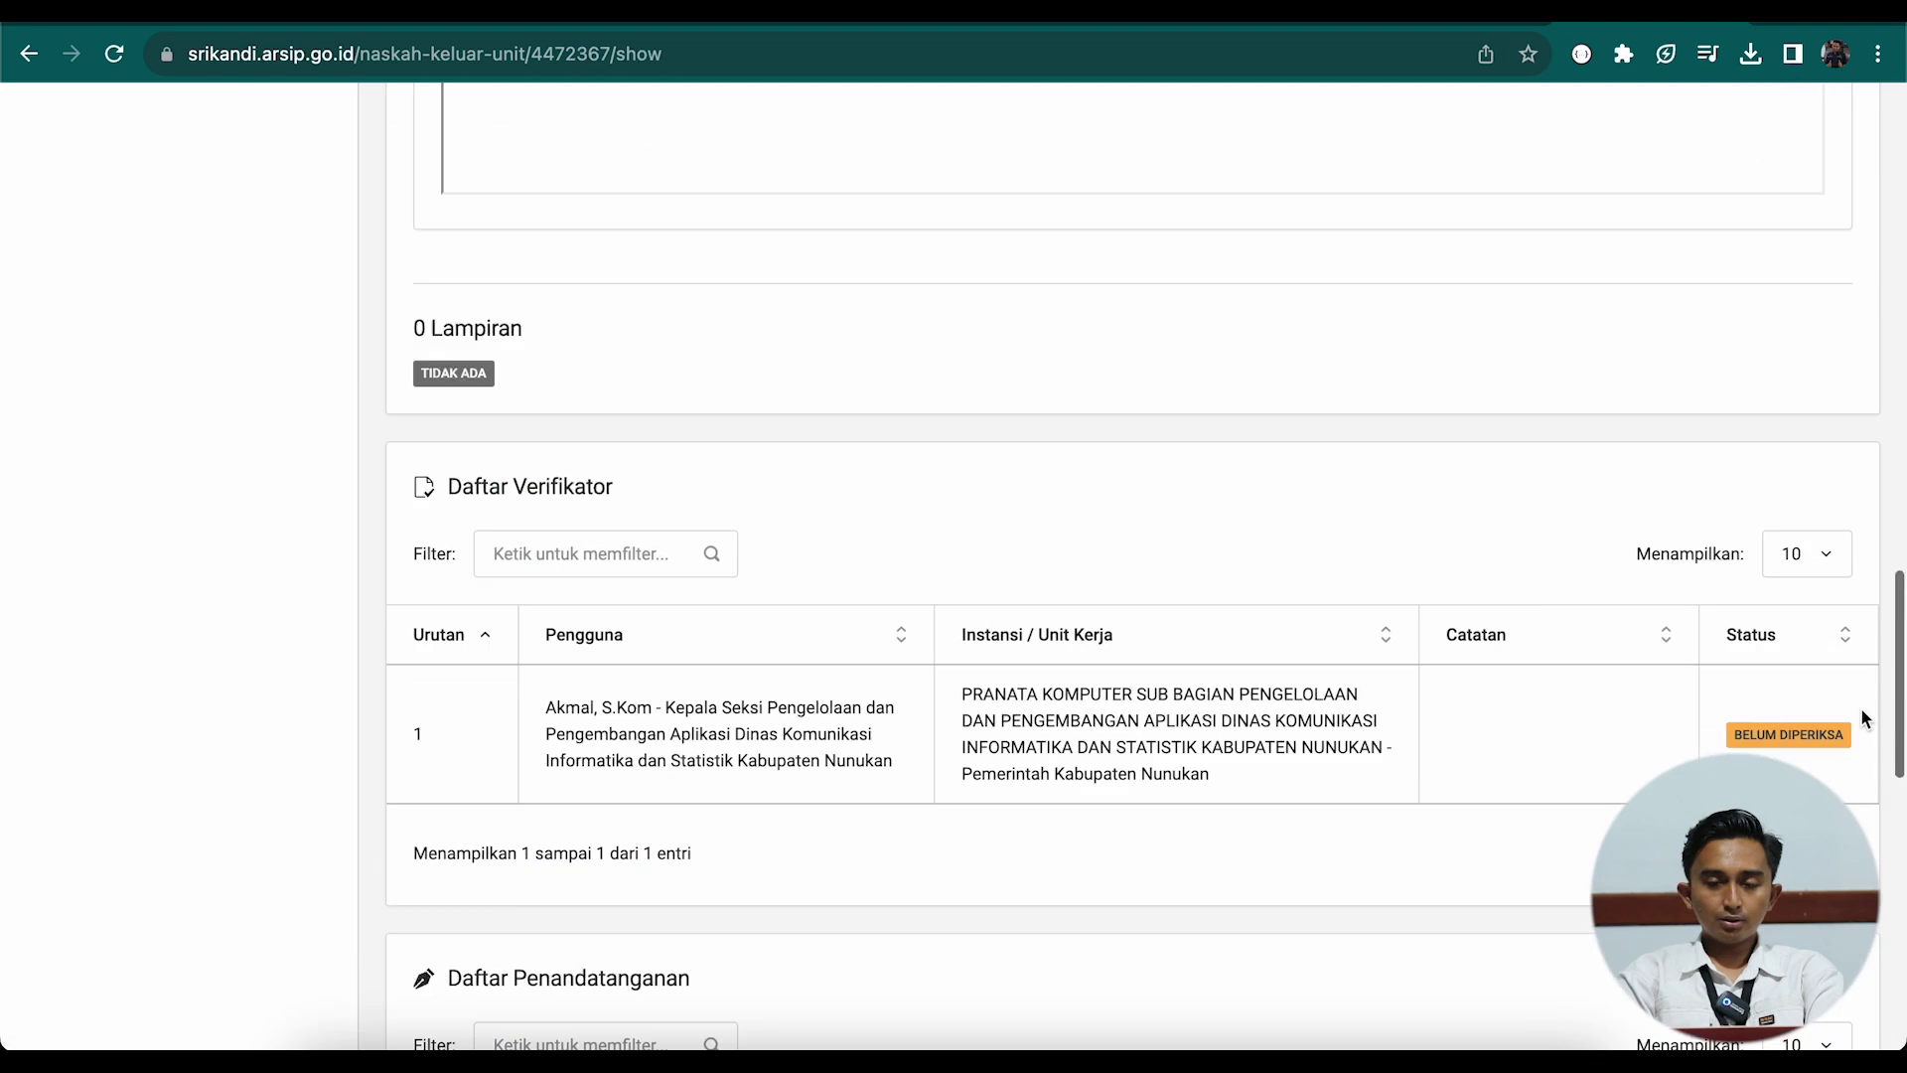
# - Send the "Undangan Smart City Tahap II" letter concept to the verifikator after checking the recipient in the Kirim Naskah confirmation
pyautogui.scroll(10, 1862, 707)
pyautogui.click(1637, 238)
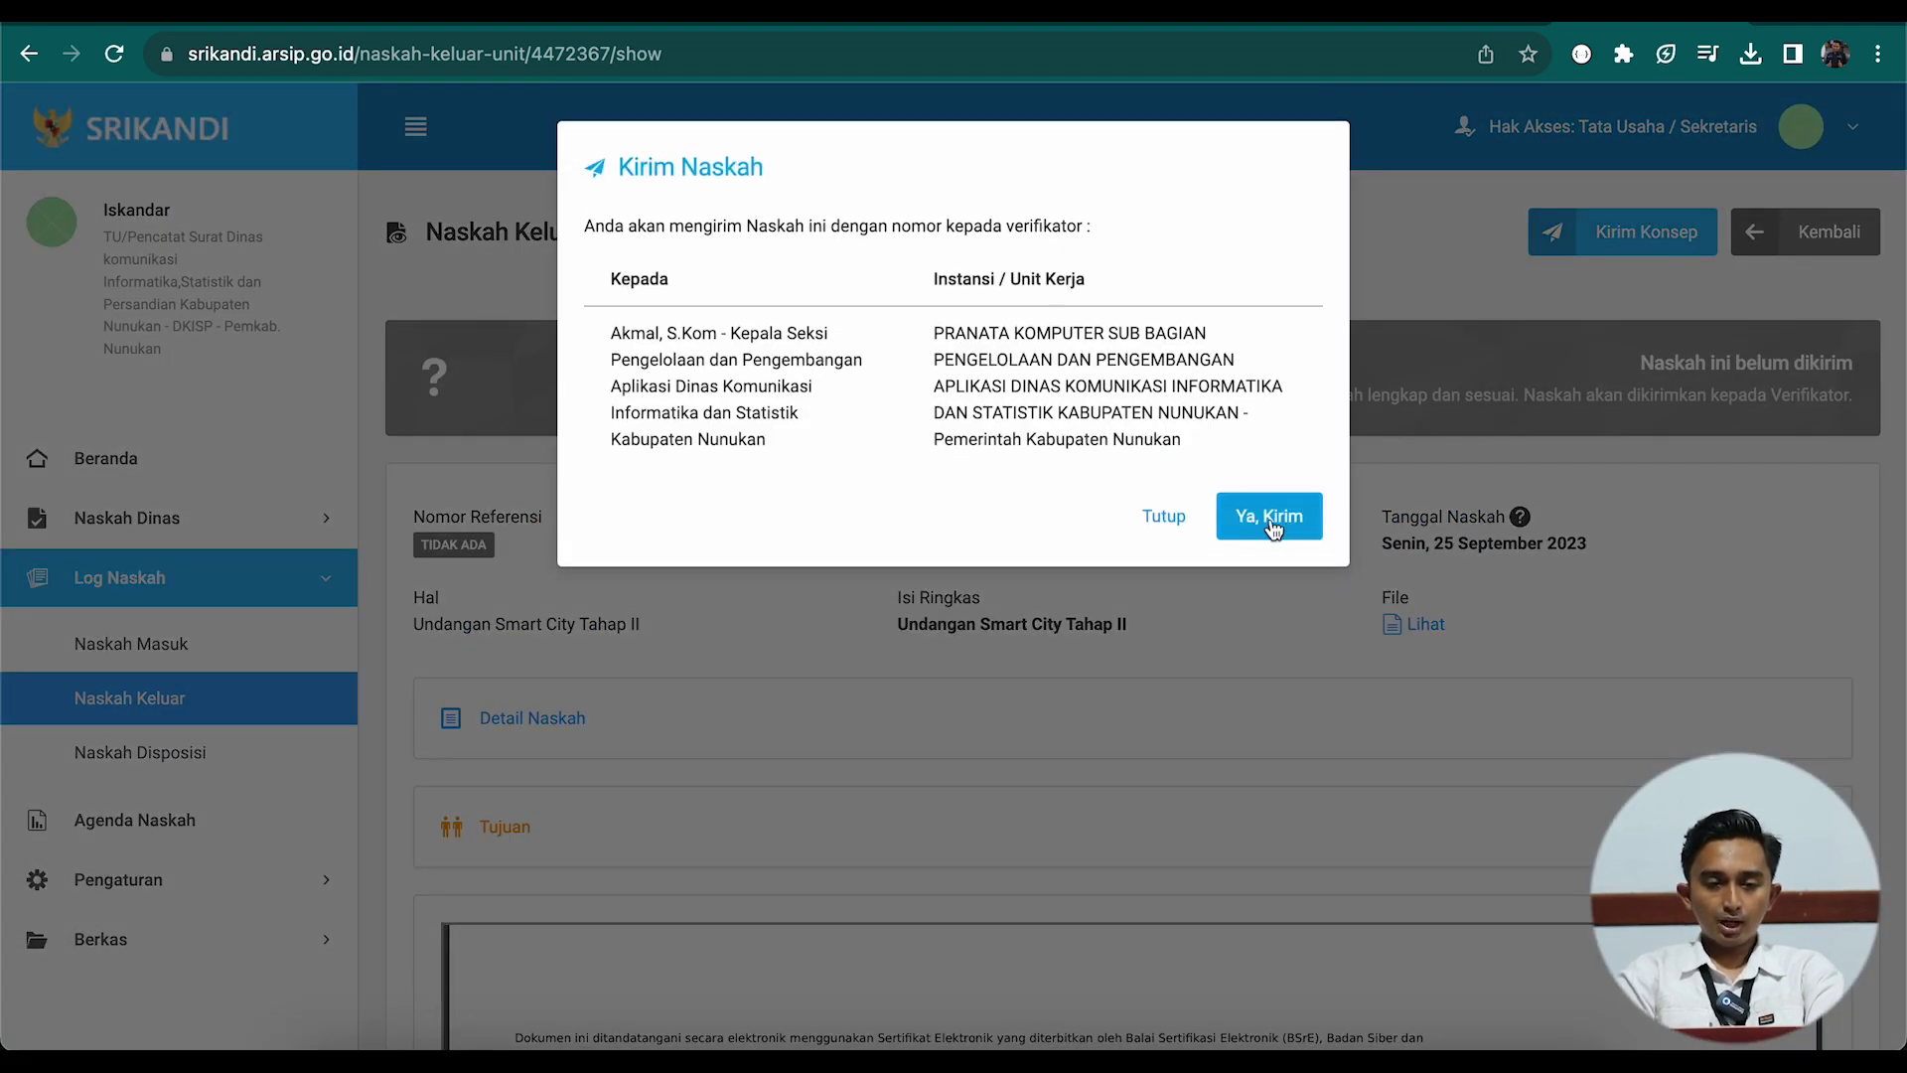
pyautogui.doubleClick(636, 334)
pyautogui.click(678, 334)
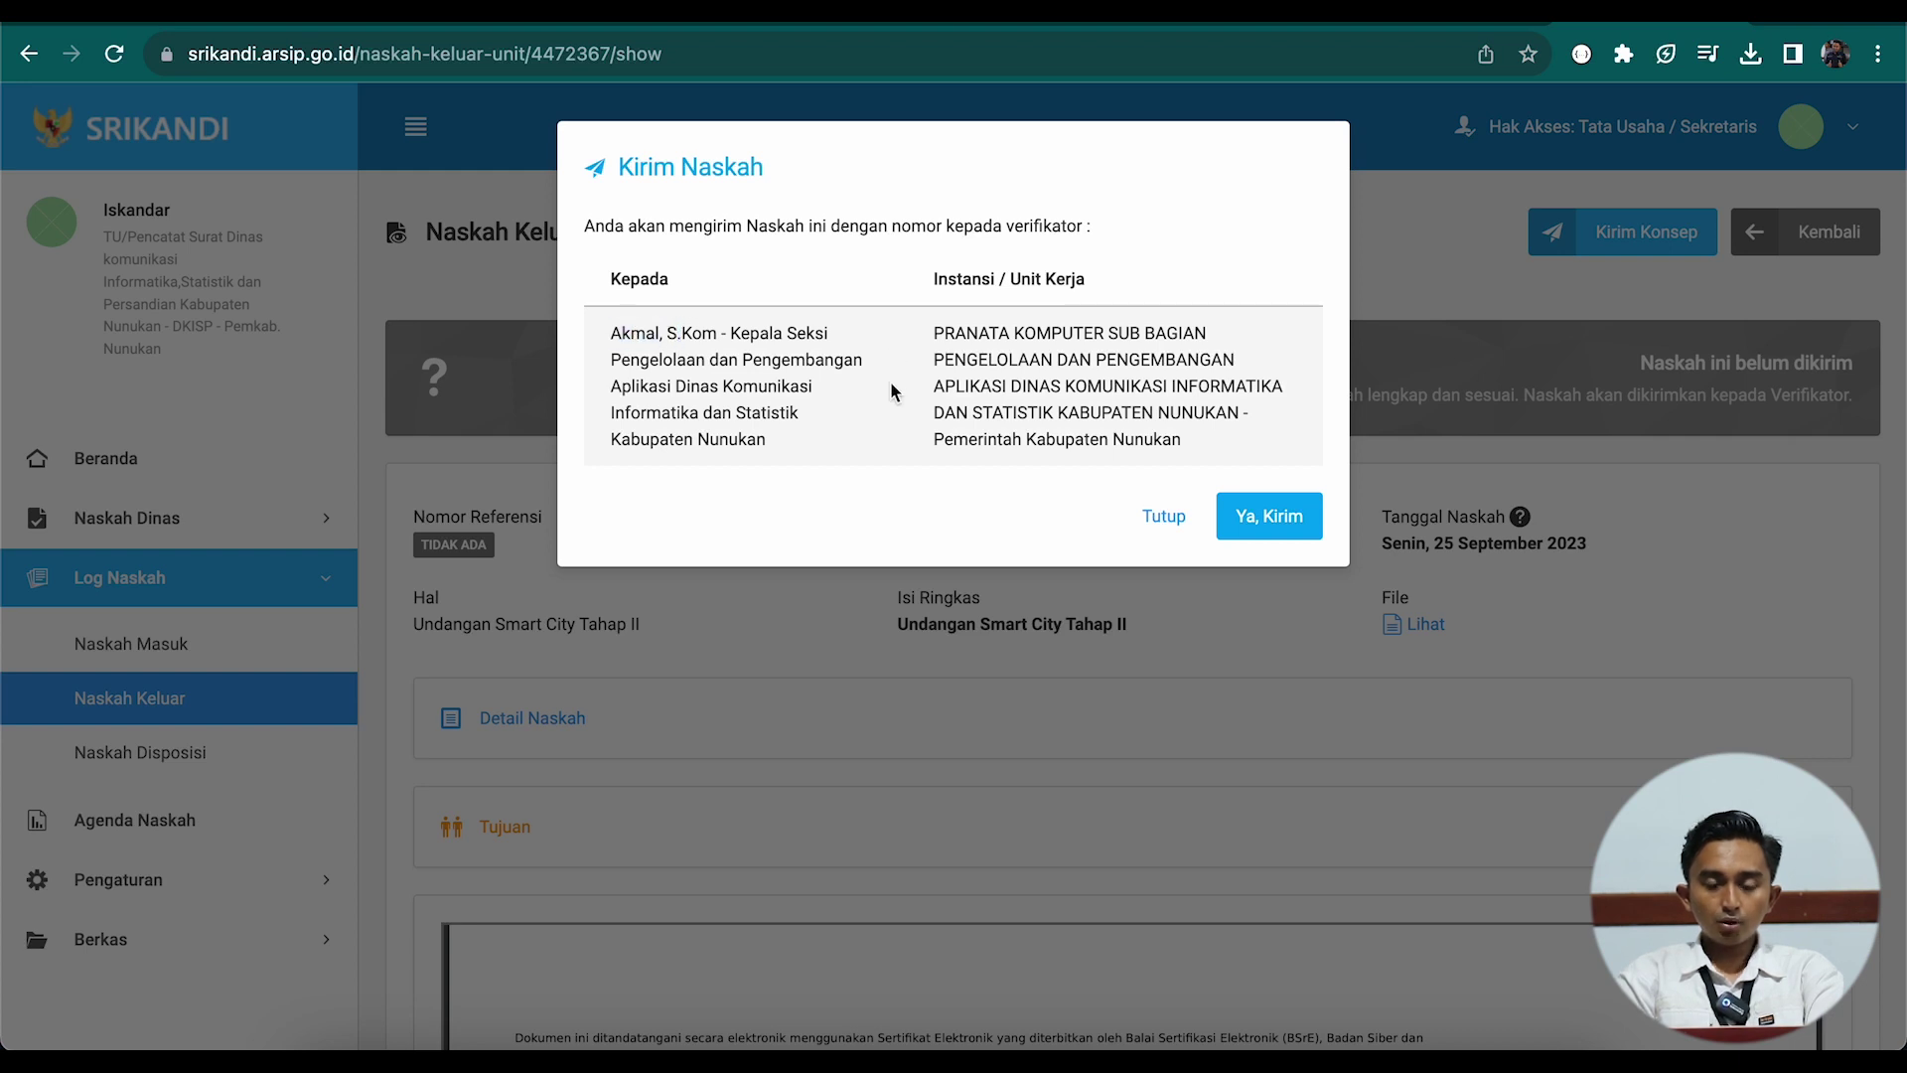
pyautogui.click(1295, 522)
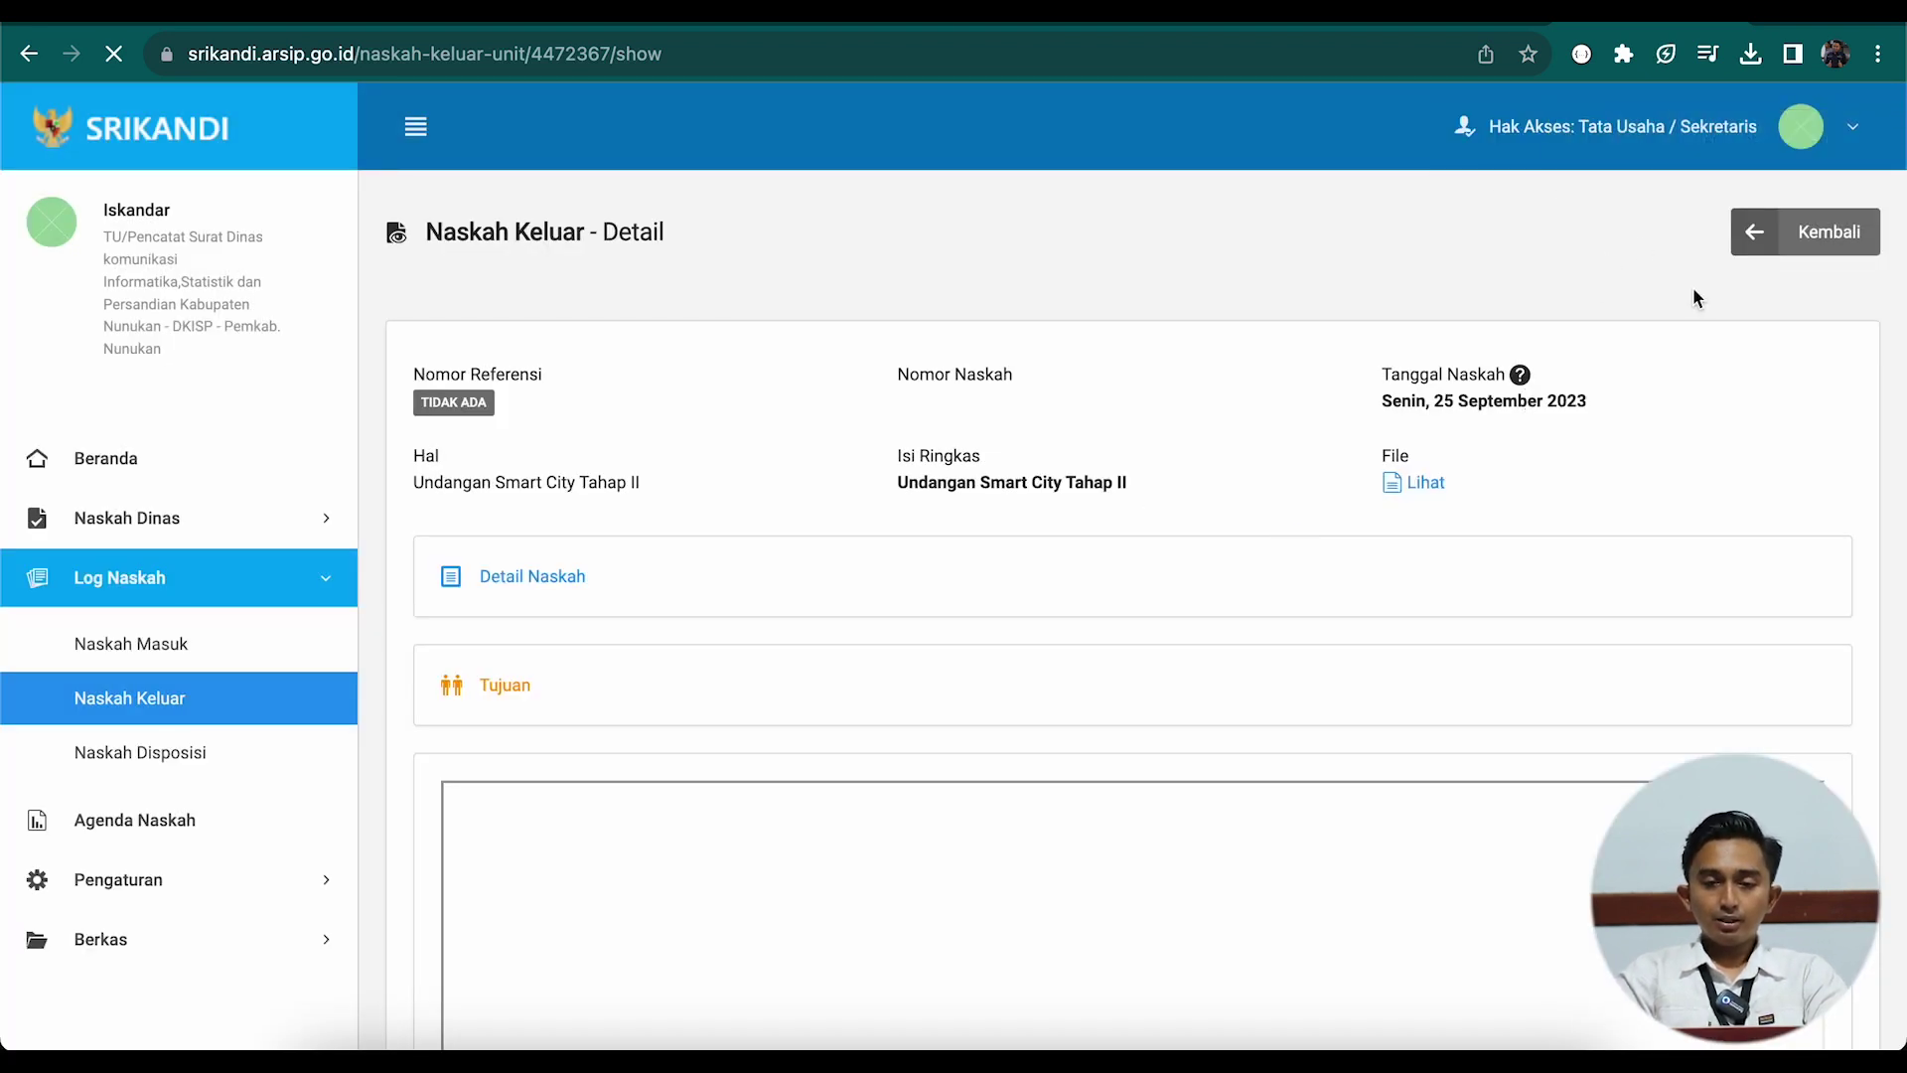
# - Log out of the Tata Usaha account and sign in as the verifikator with the saved username and password
pyautogui.click(1759, 241)
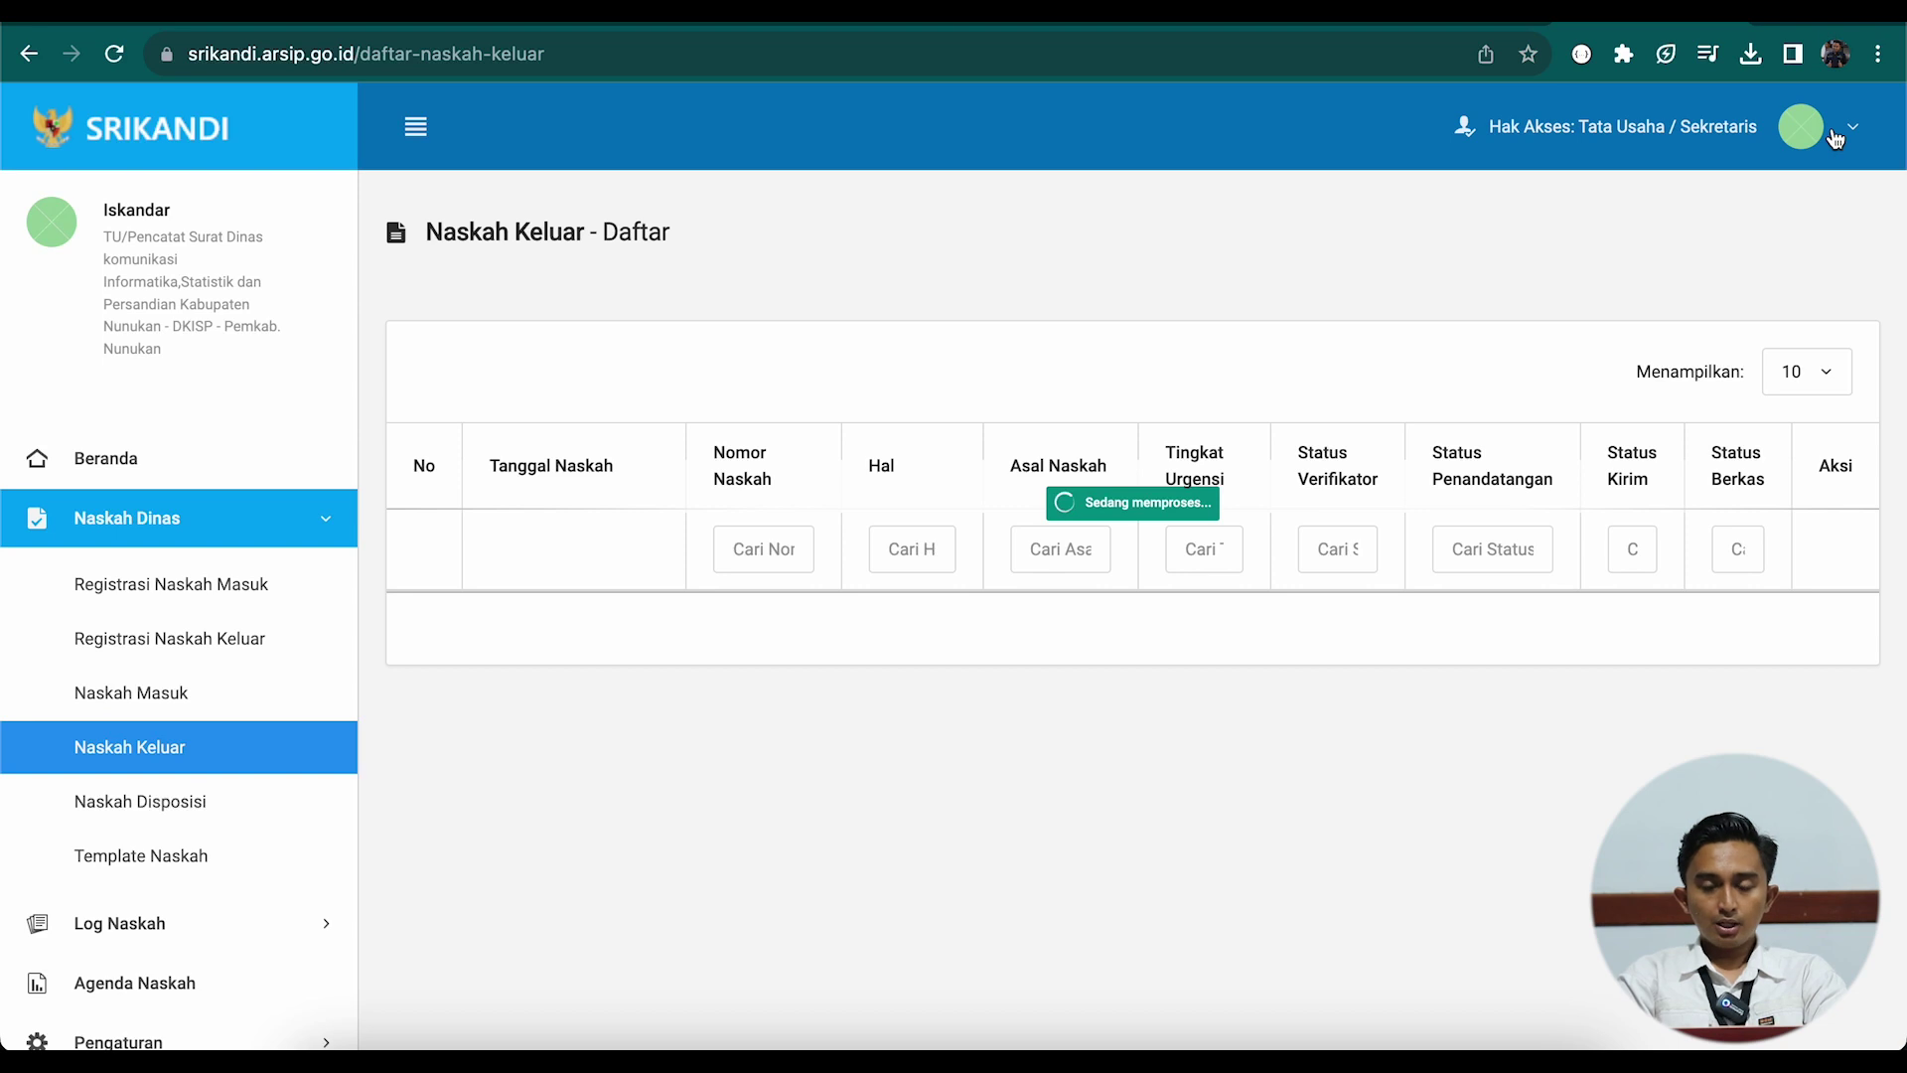
pyautogui.click(1824, 156)
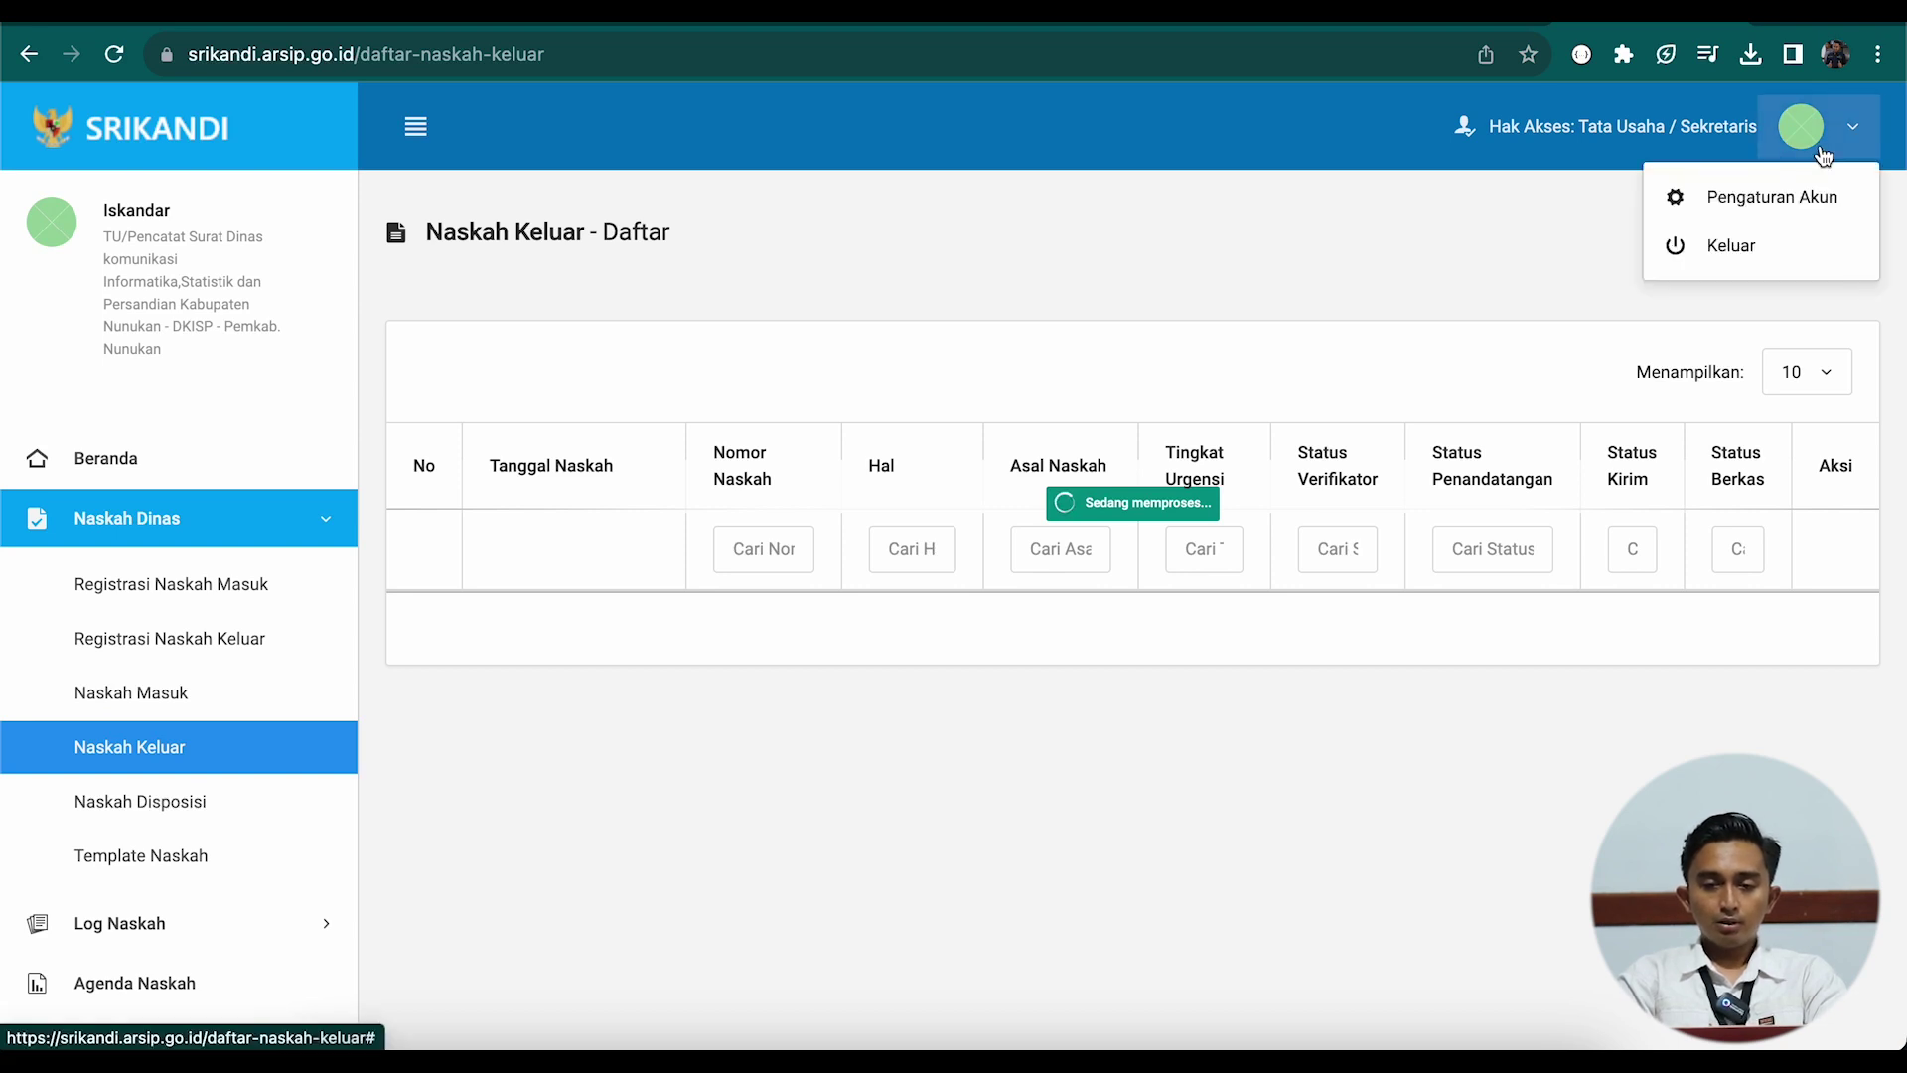
pyautogui.click(1730, 245)
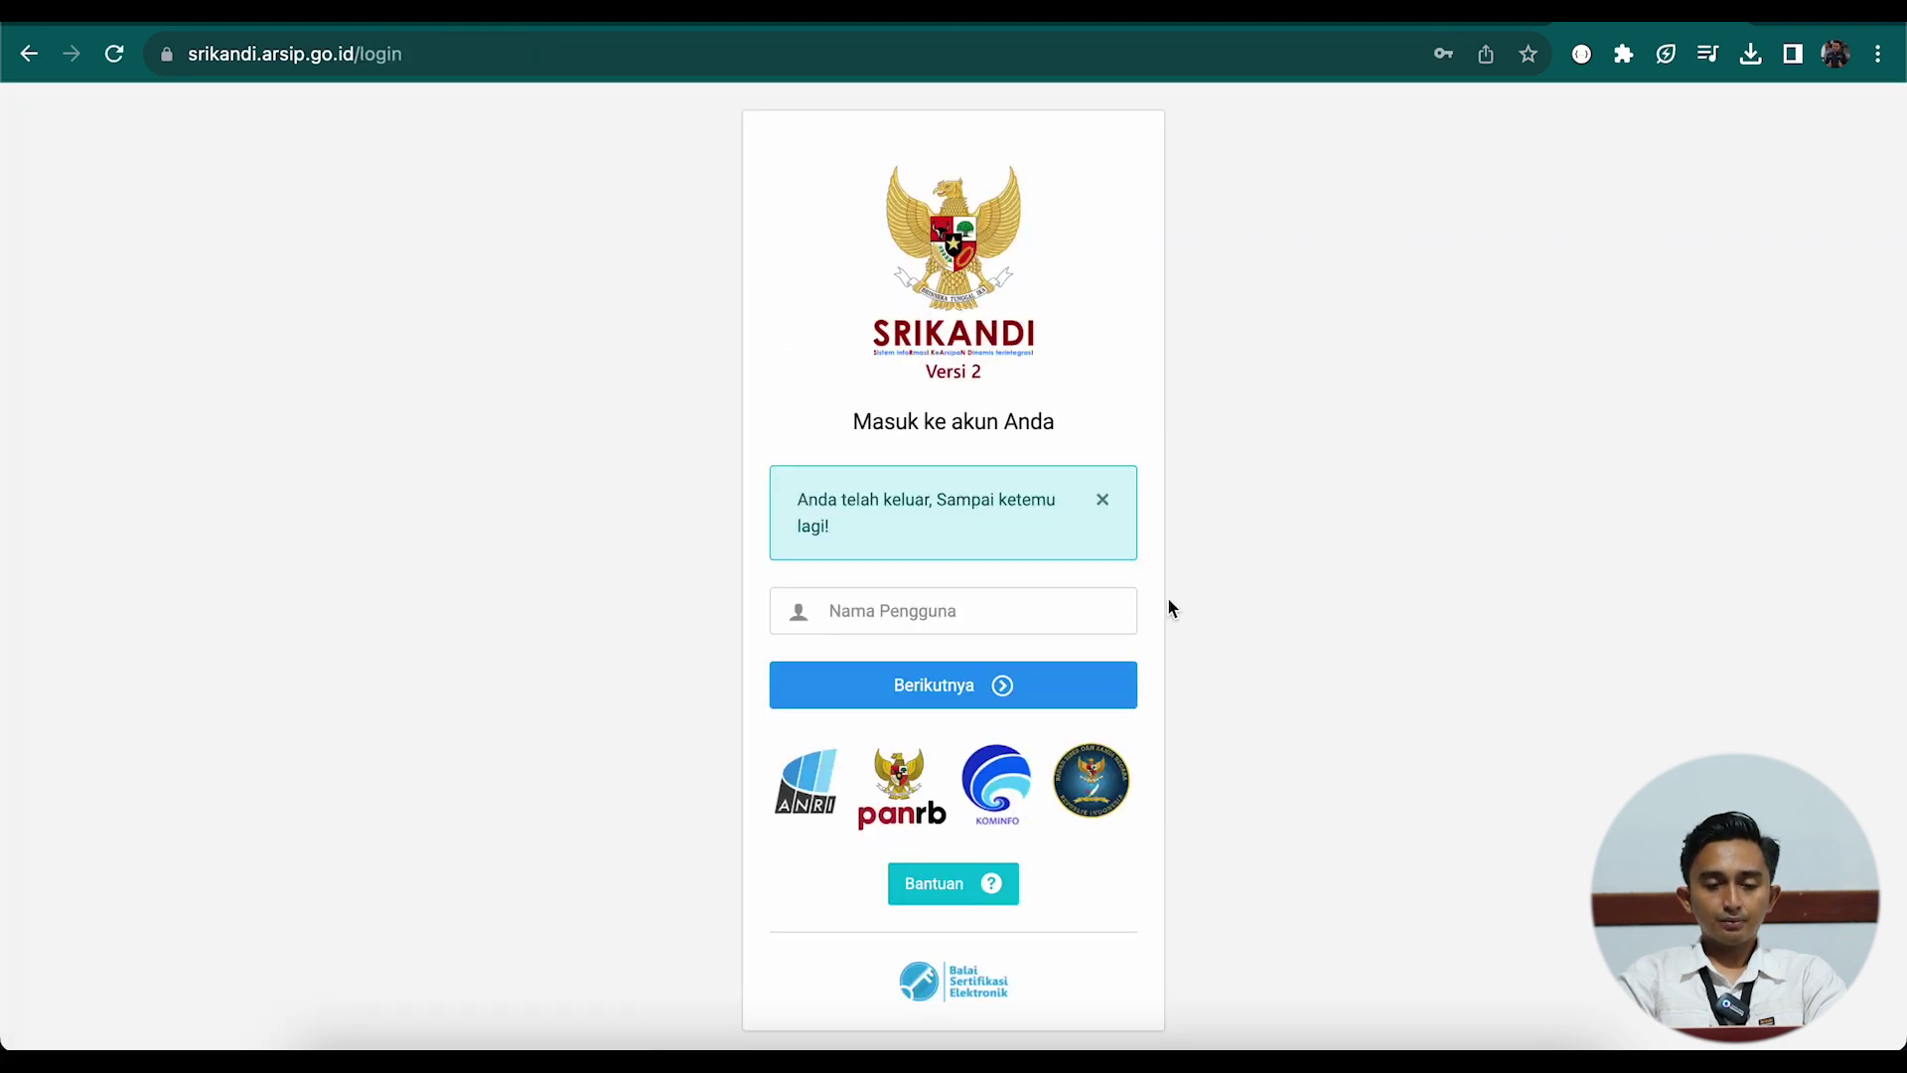
pyautogui.click(1076, 613)
pyautogui.click(1089, 773)
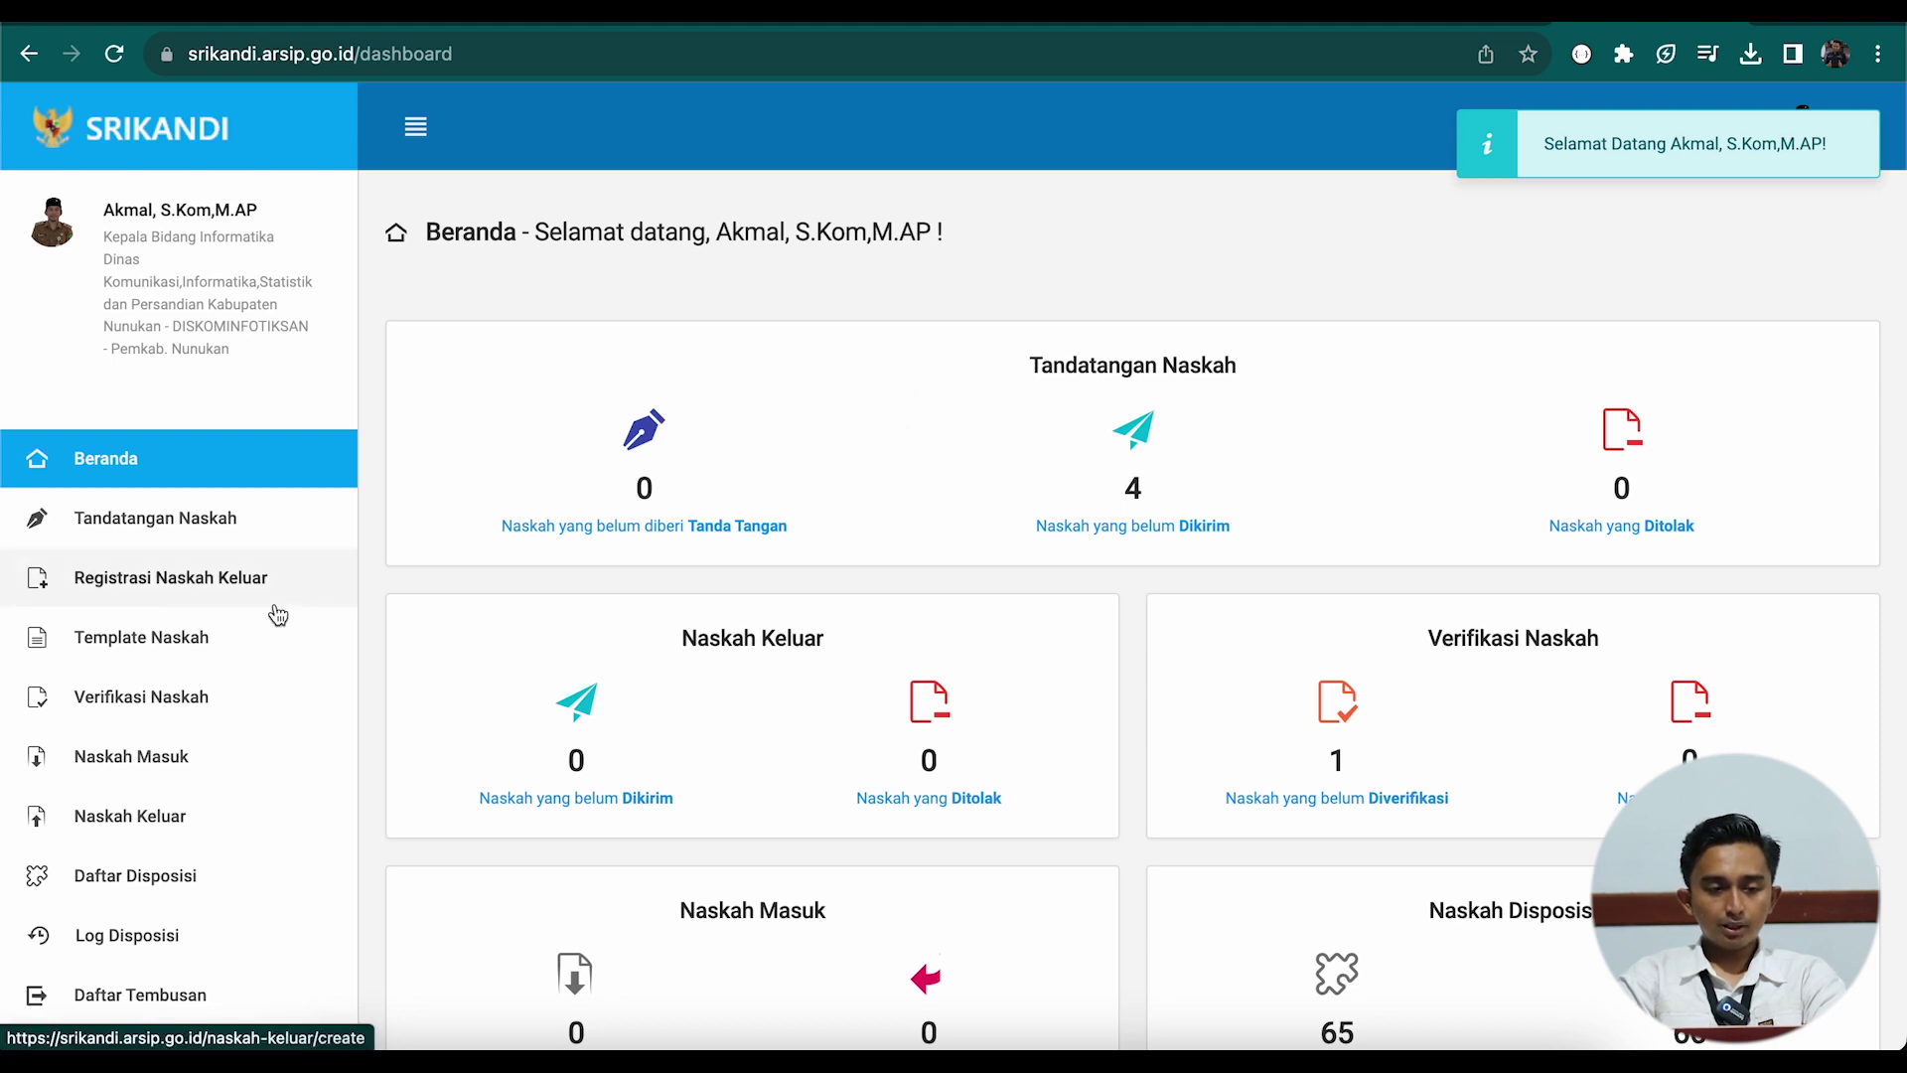
# - Open the "Undangan Smart City Tahap II" letter from the verification list and submit the verifikator check with status SETUJU
pyautogui.click(176, 708)
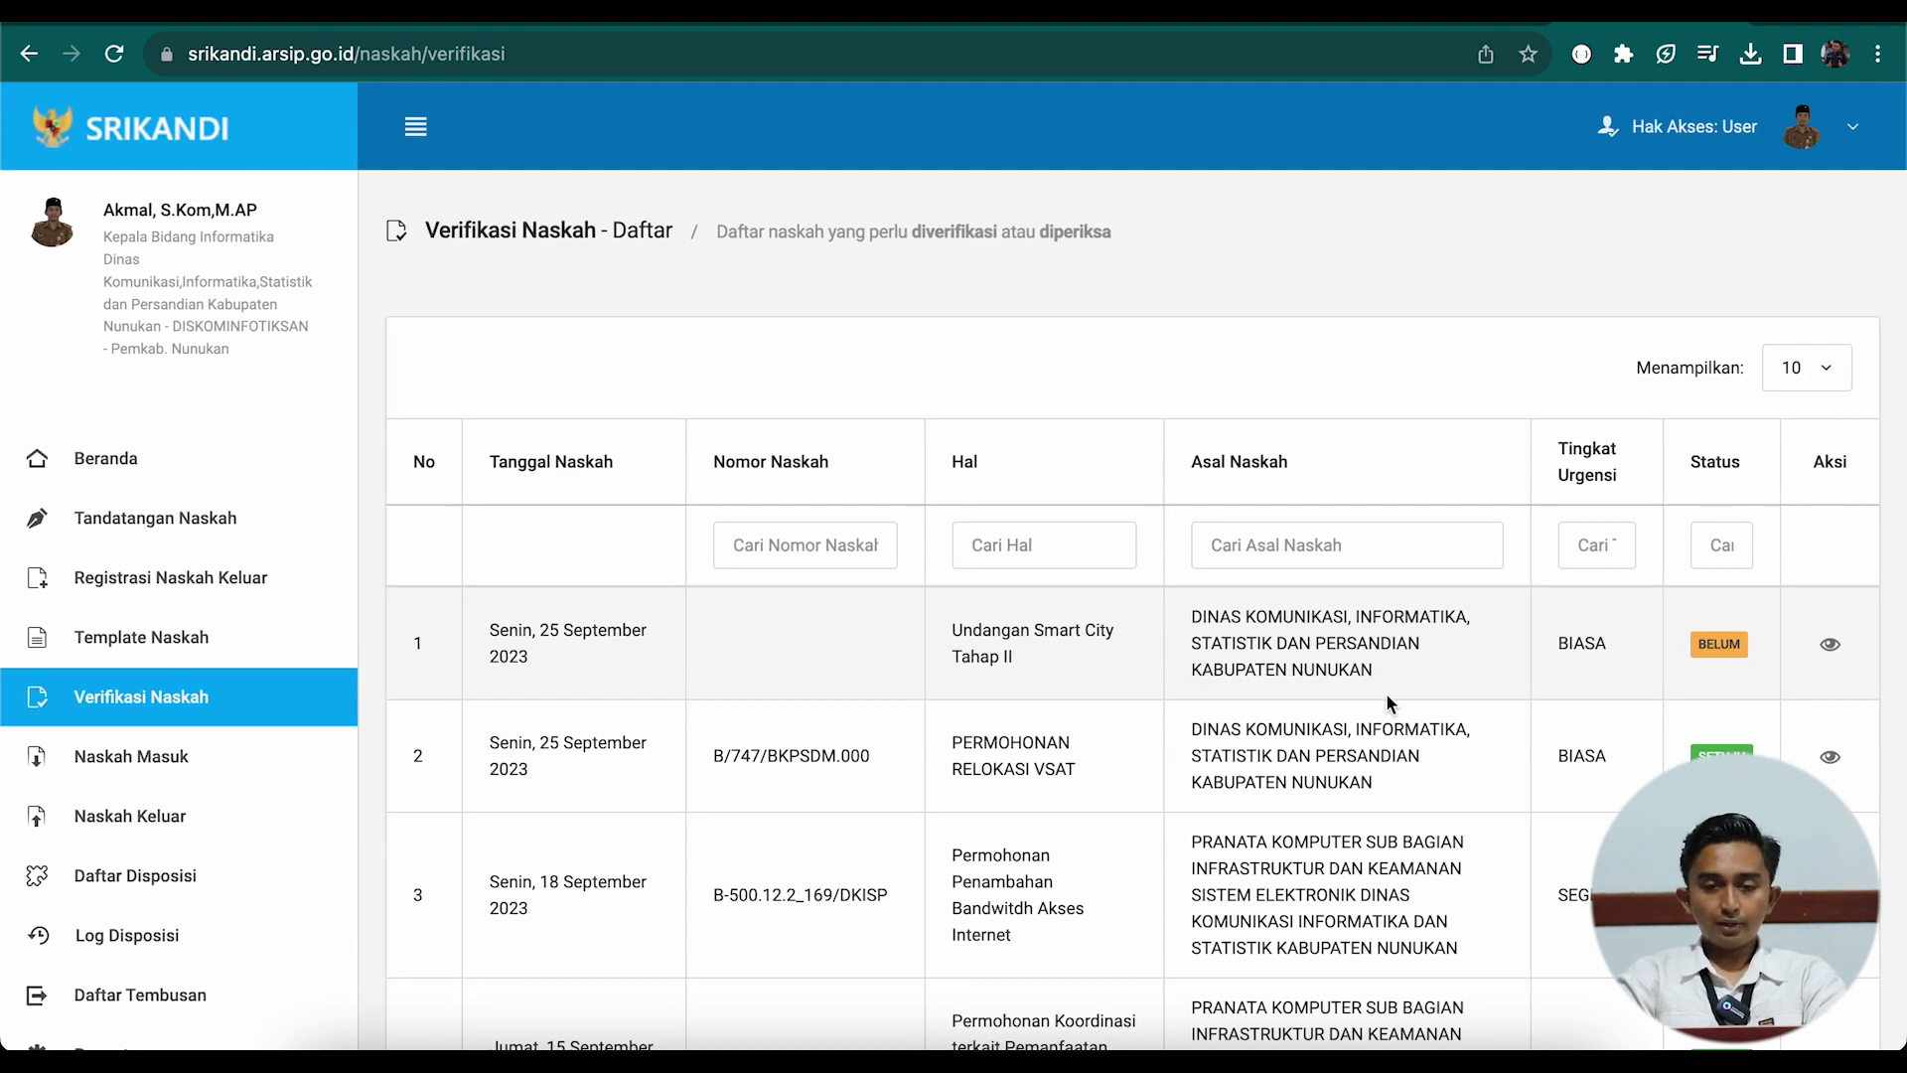
pyautogui.click(1831, 646)
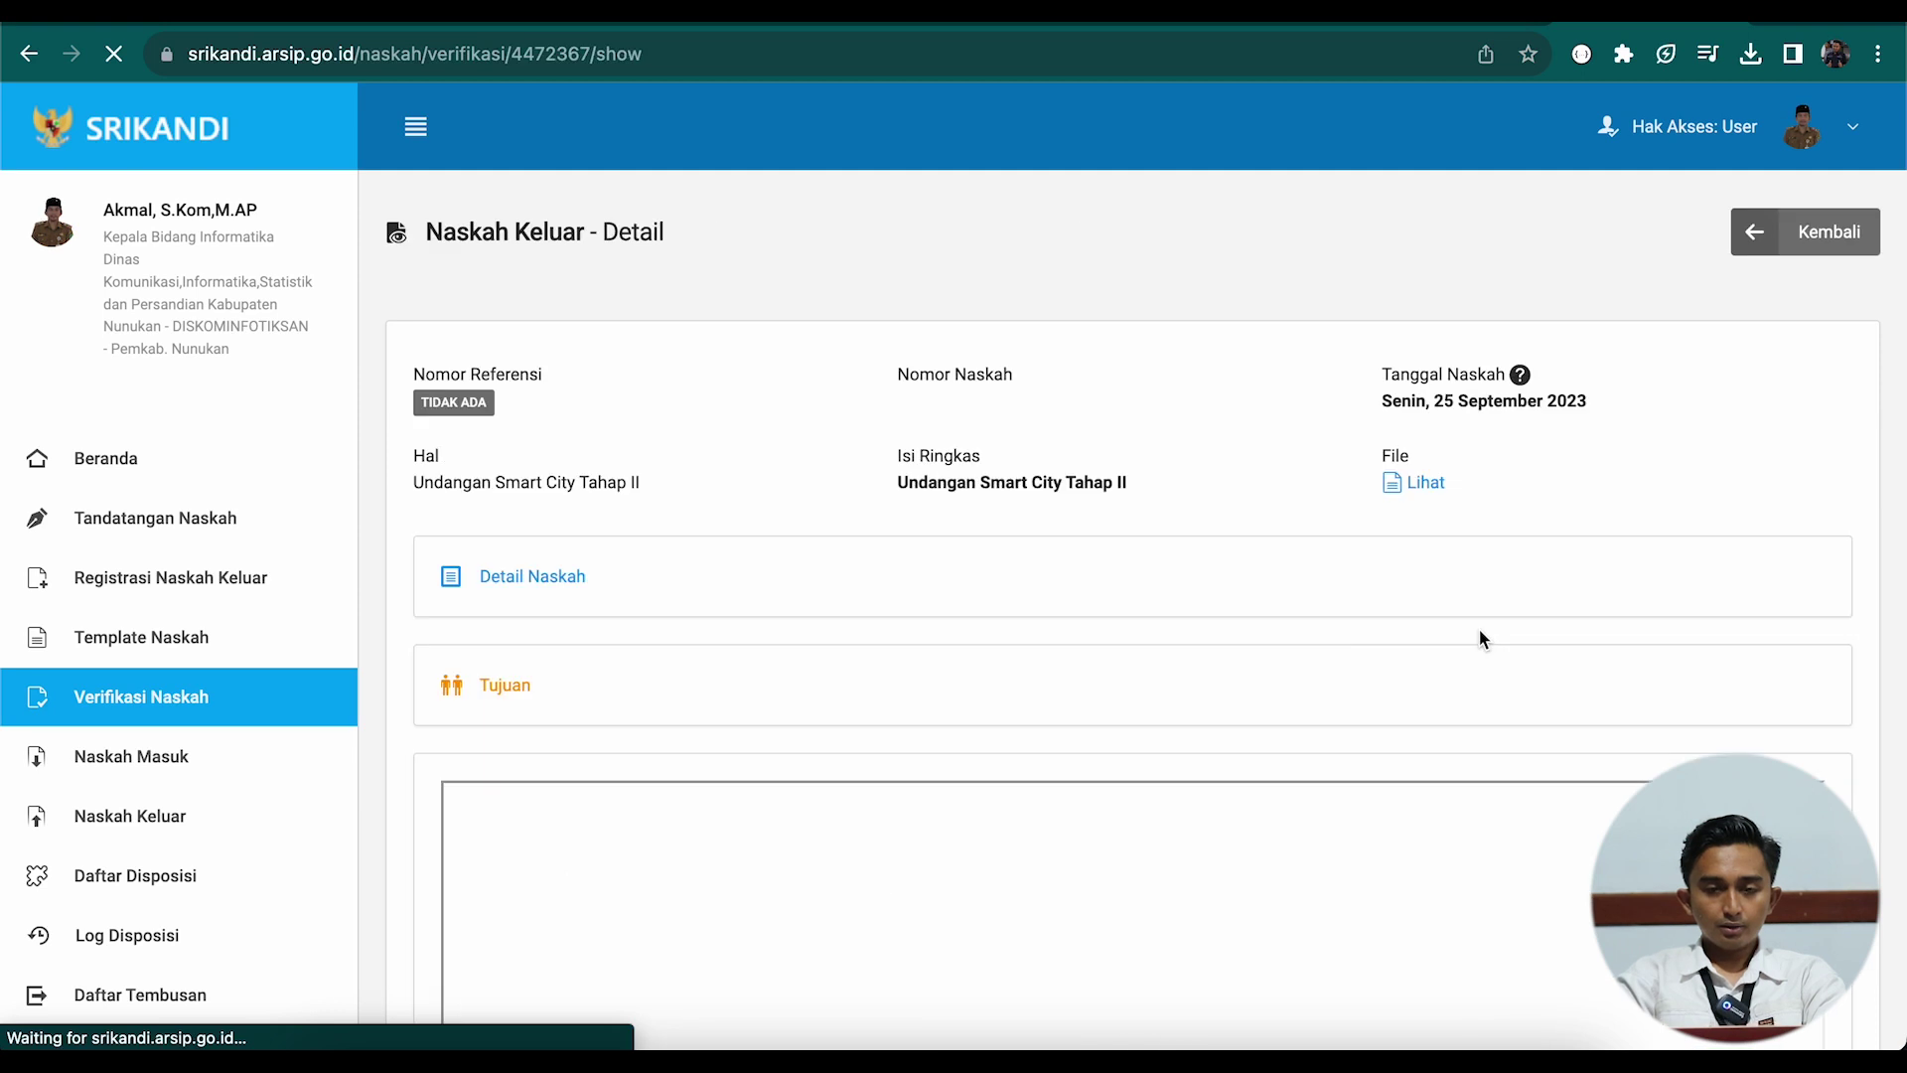
pyautogui.scroll(-9, 1429, 632)
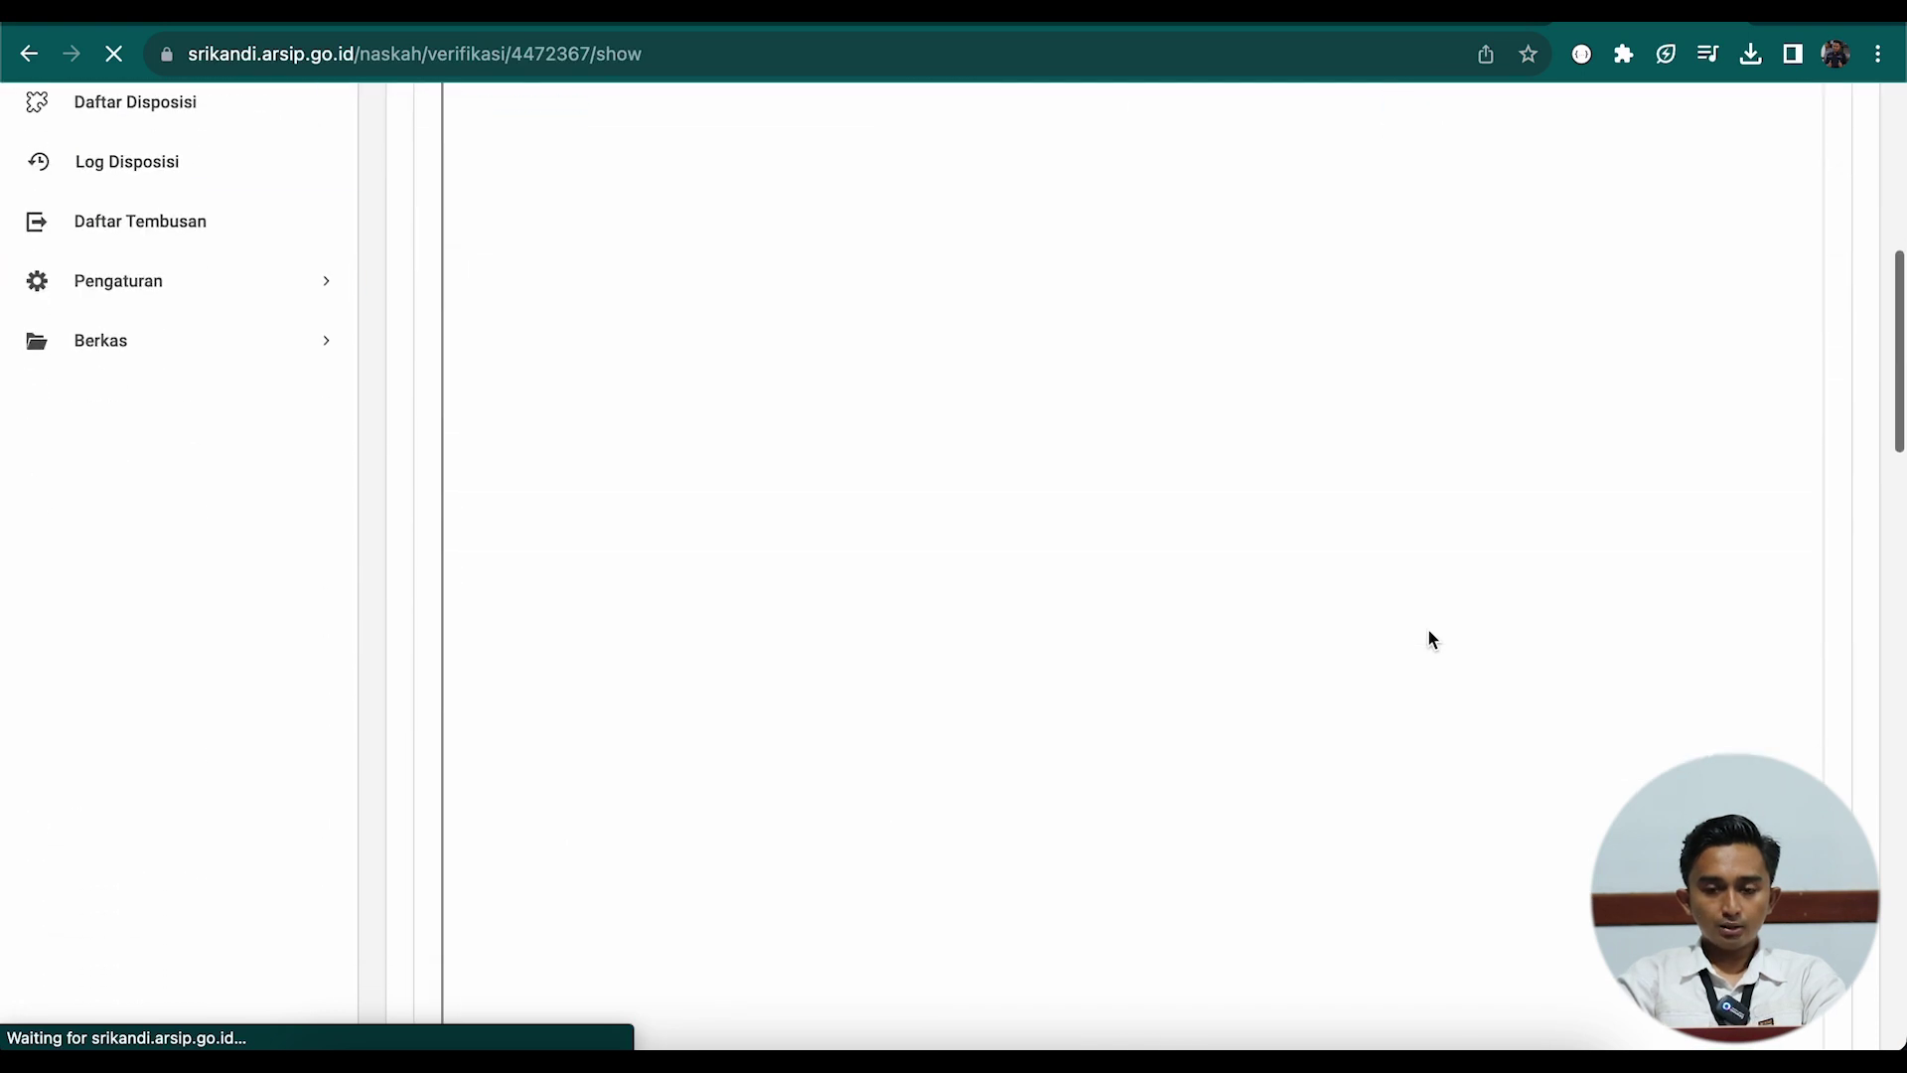
pyautogui.scroll(-3, 1428, 634)
pyautogui.scroll(-6, 1427, 849)
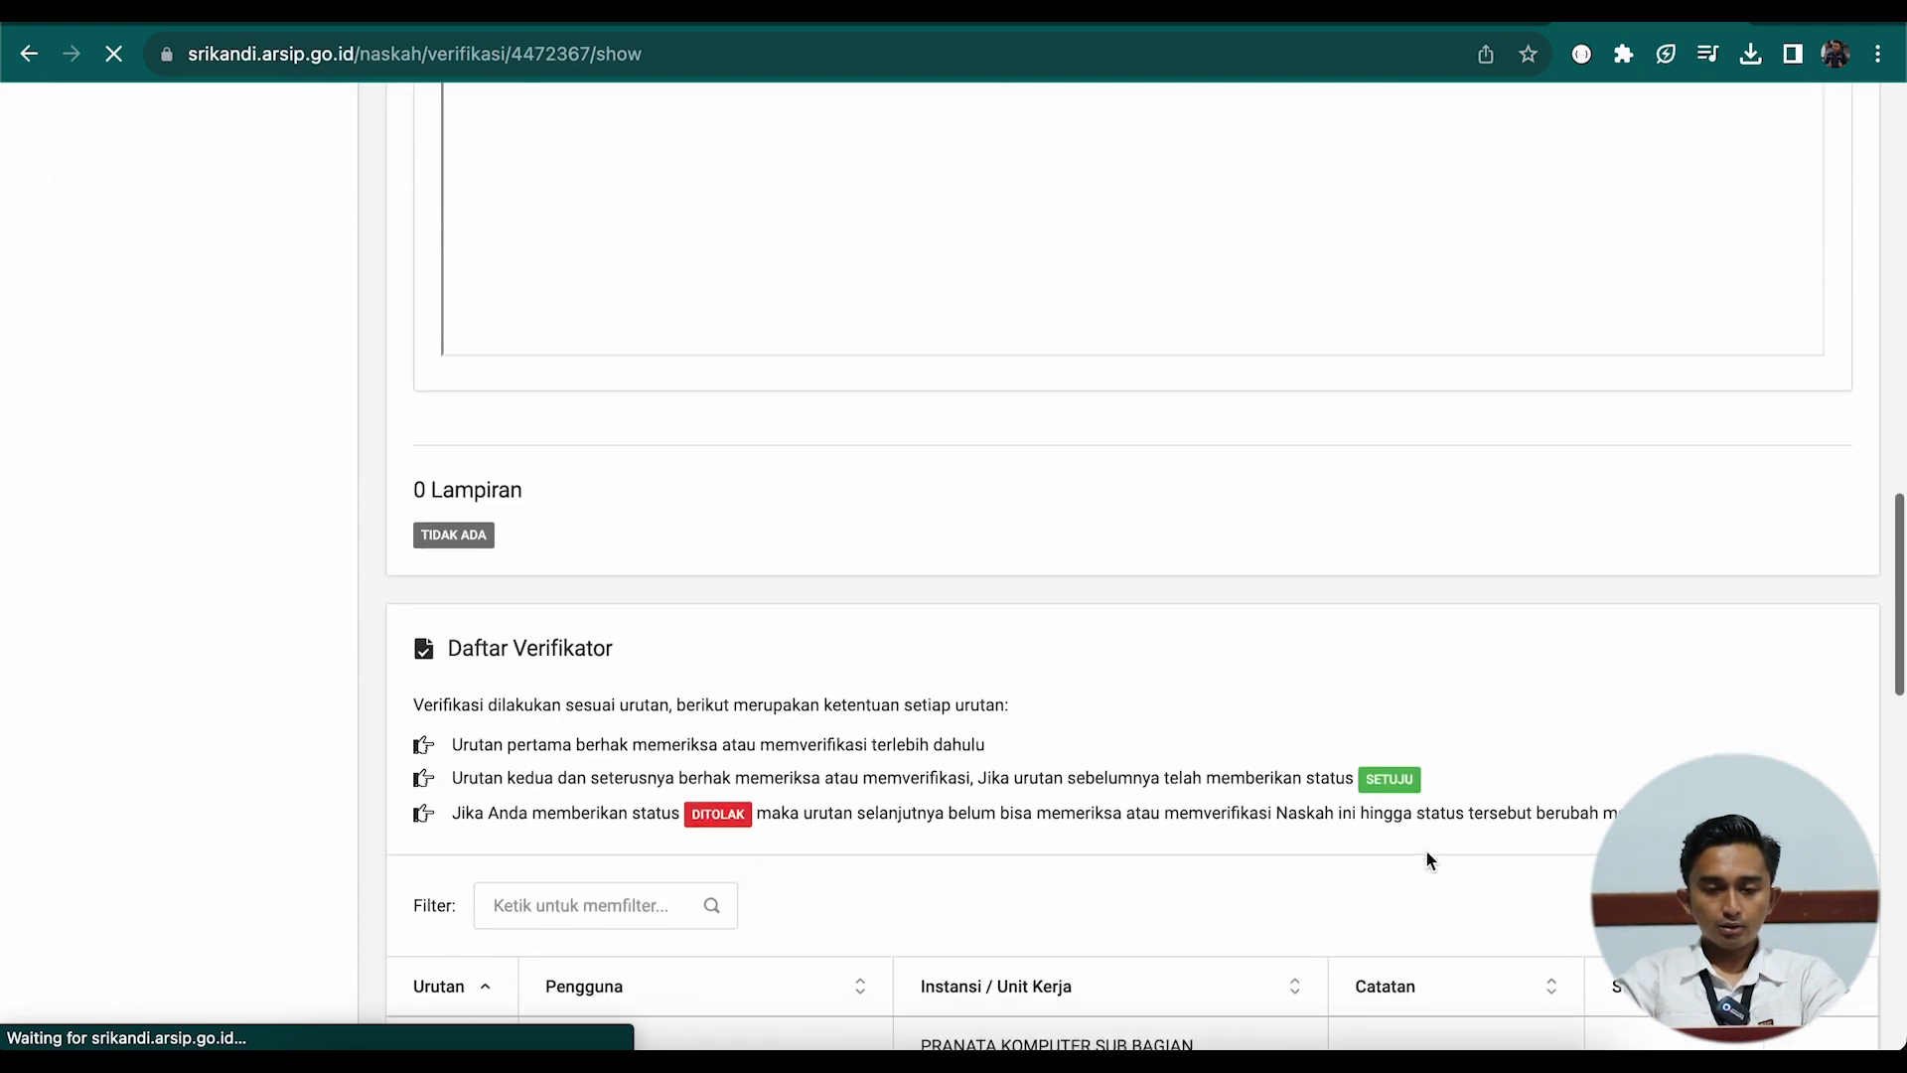
pyautogui.scroll(-2, 1427, 849)
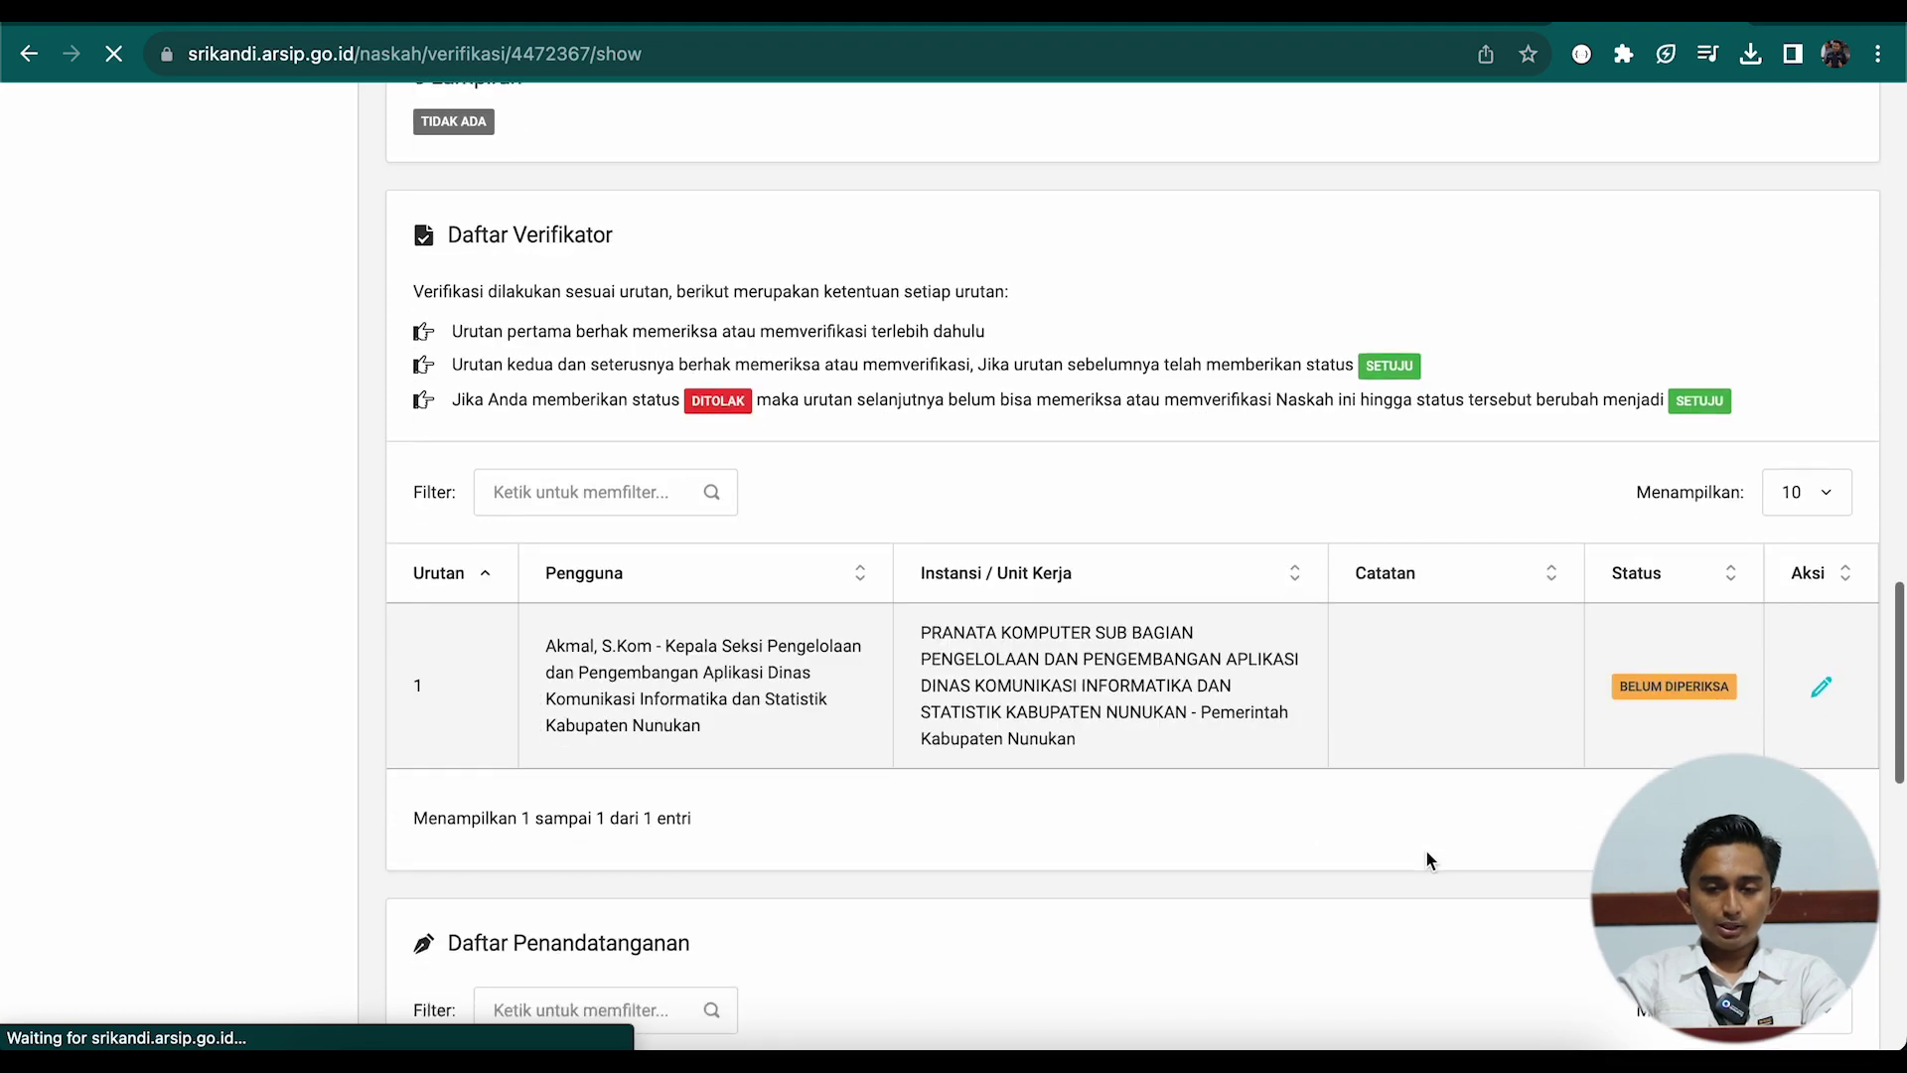
pyautogui.click(1824, 686)
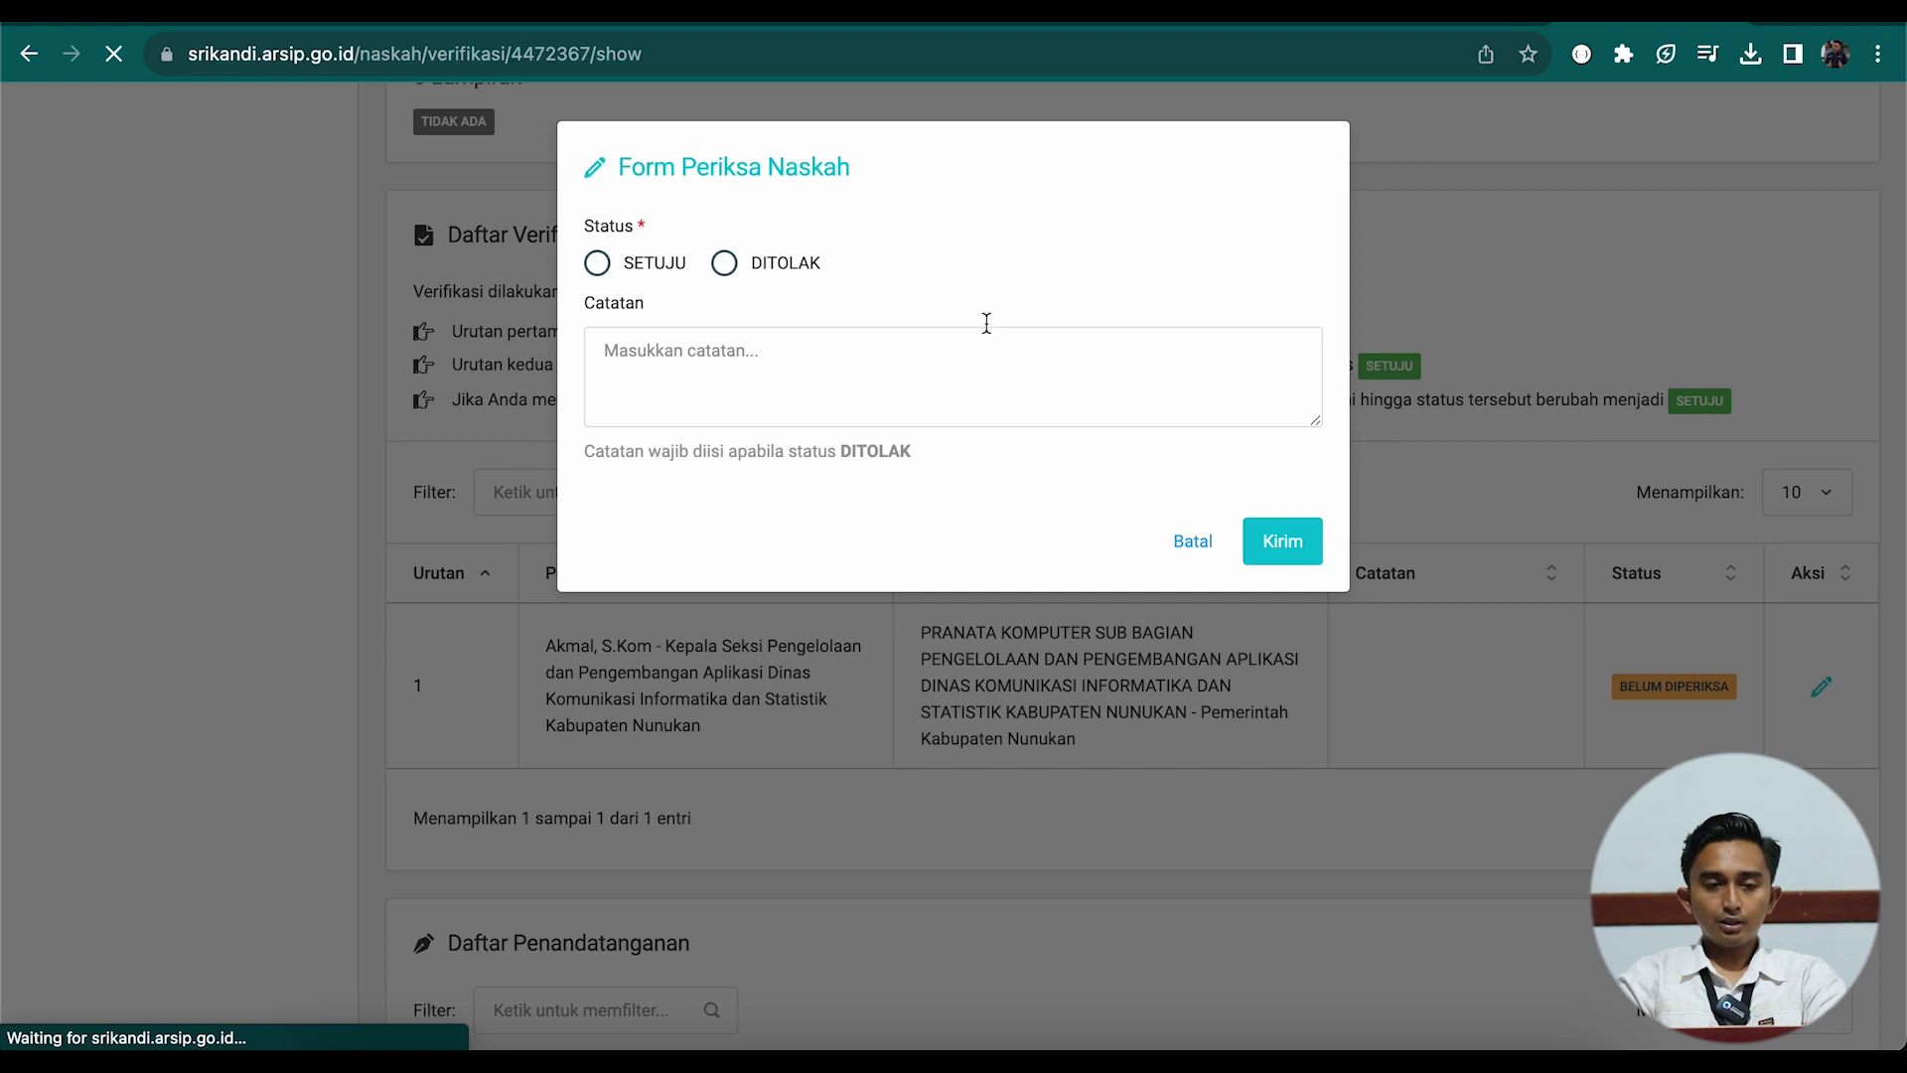
pyautogui.click(622, 270)
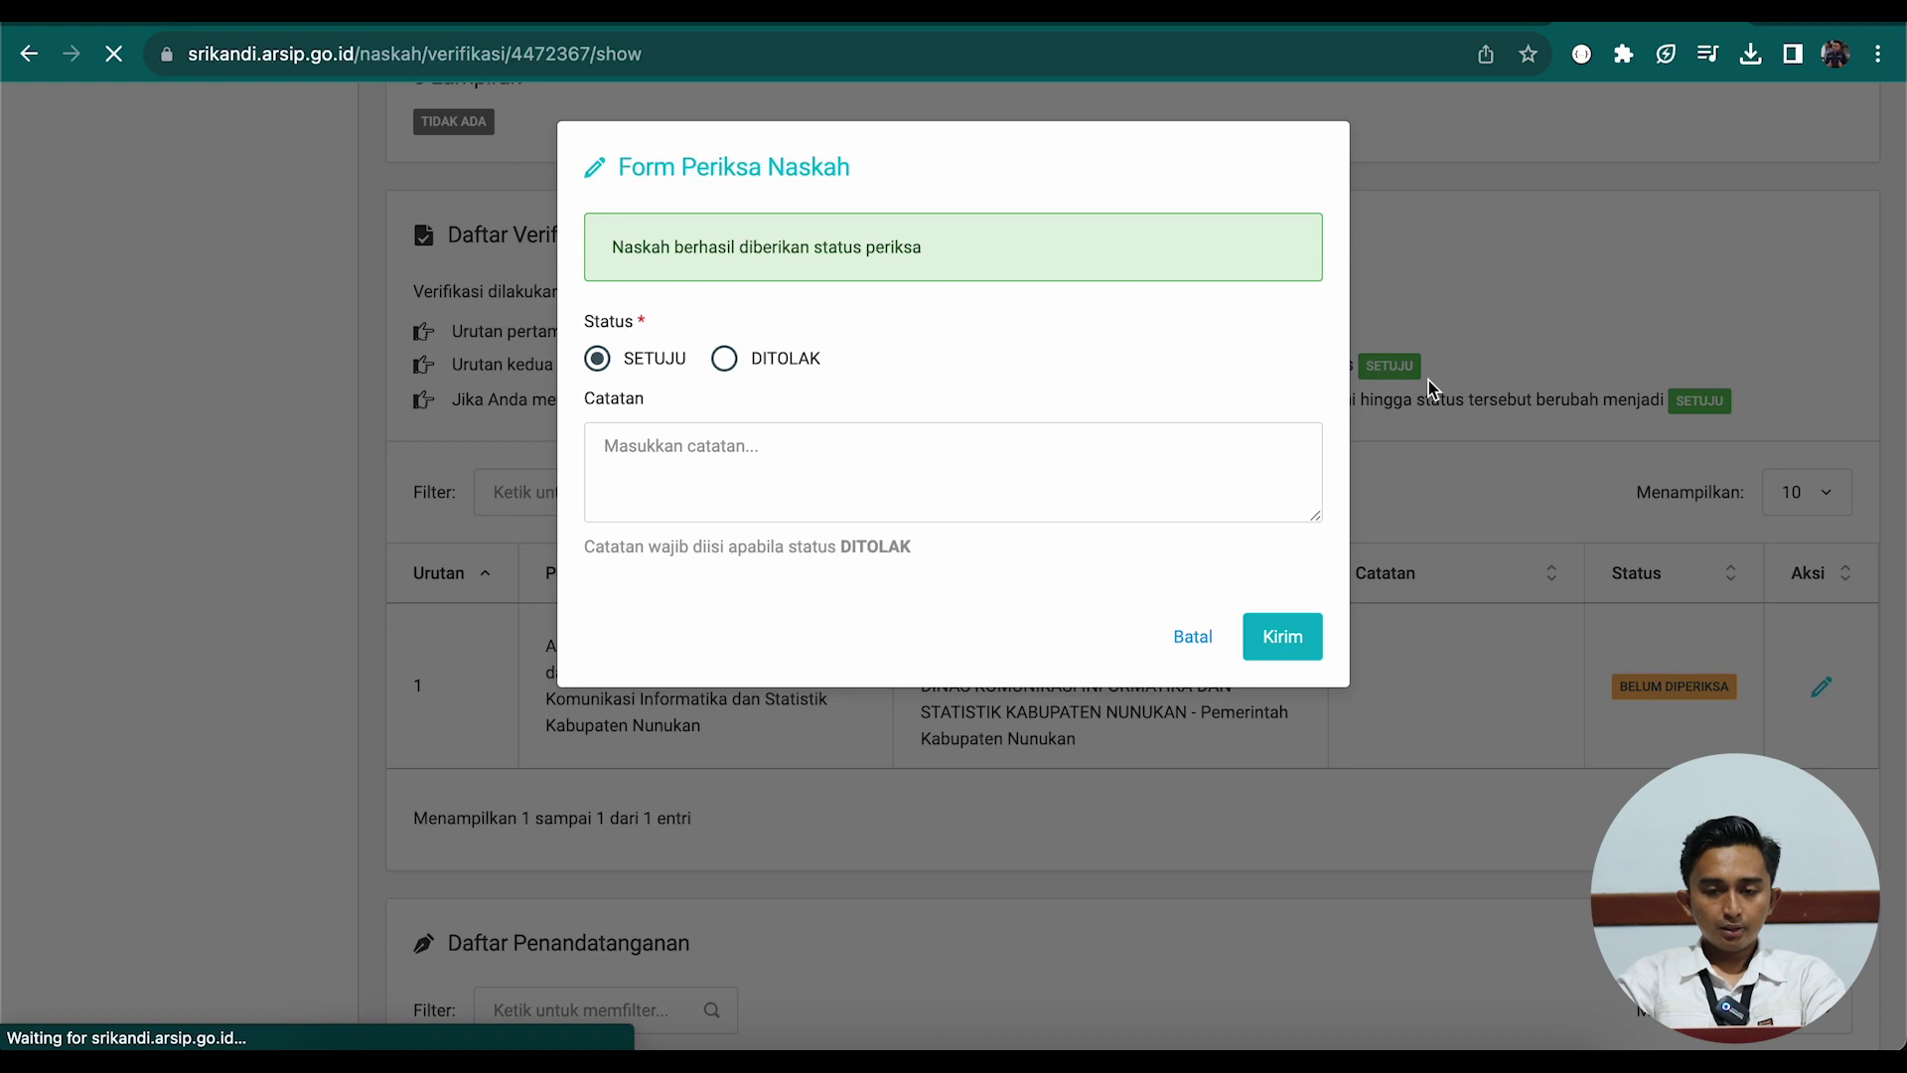
# - Log out of the verifikator account
pyautogui.scroll(3, 1427, 388)
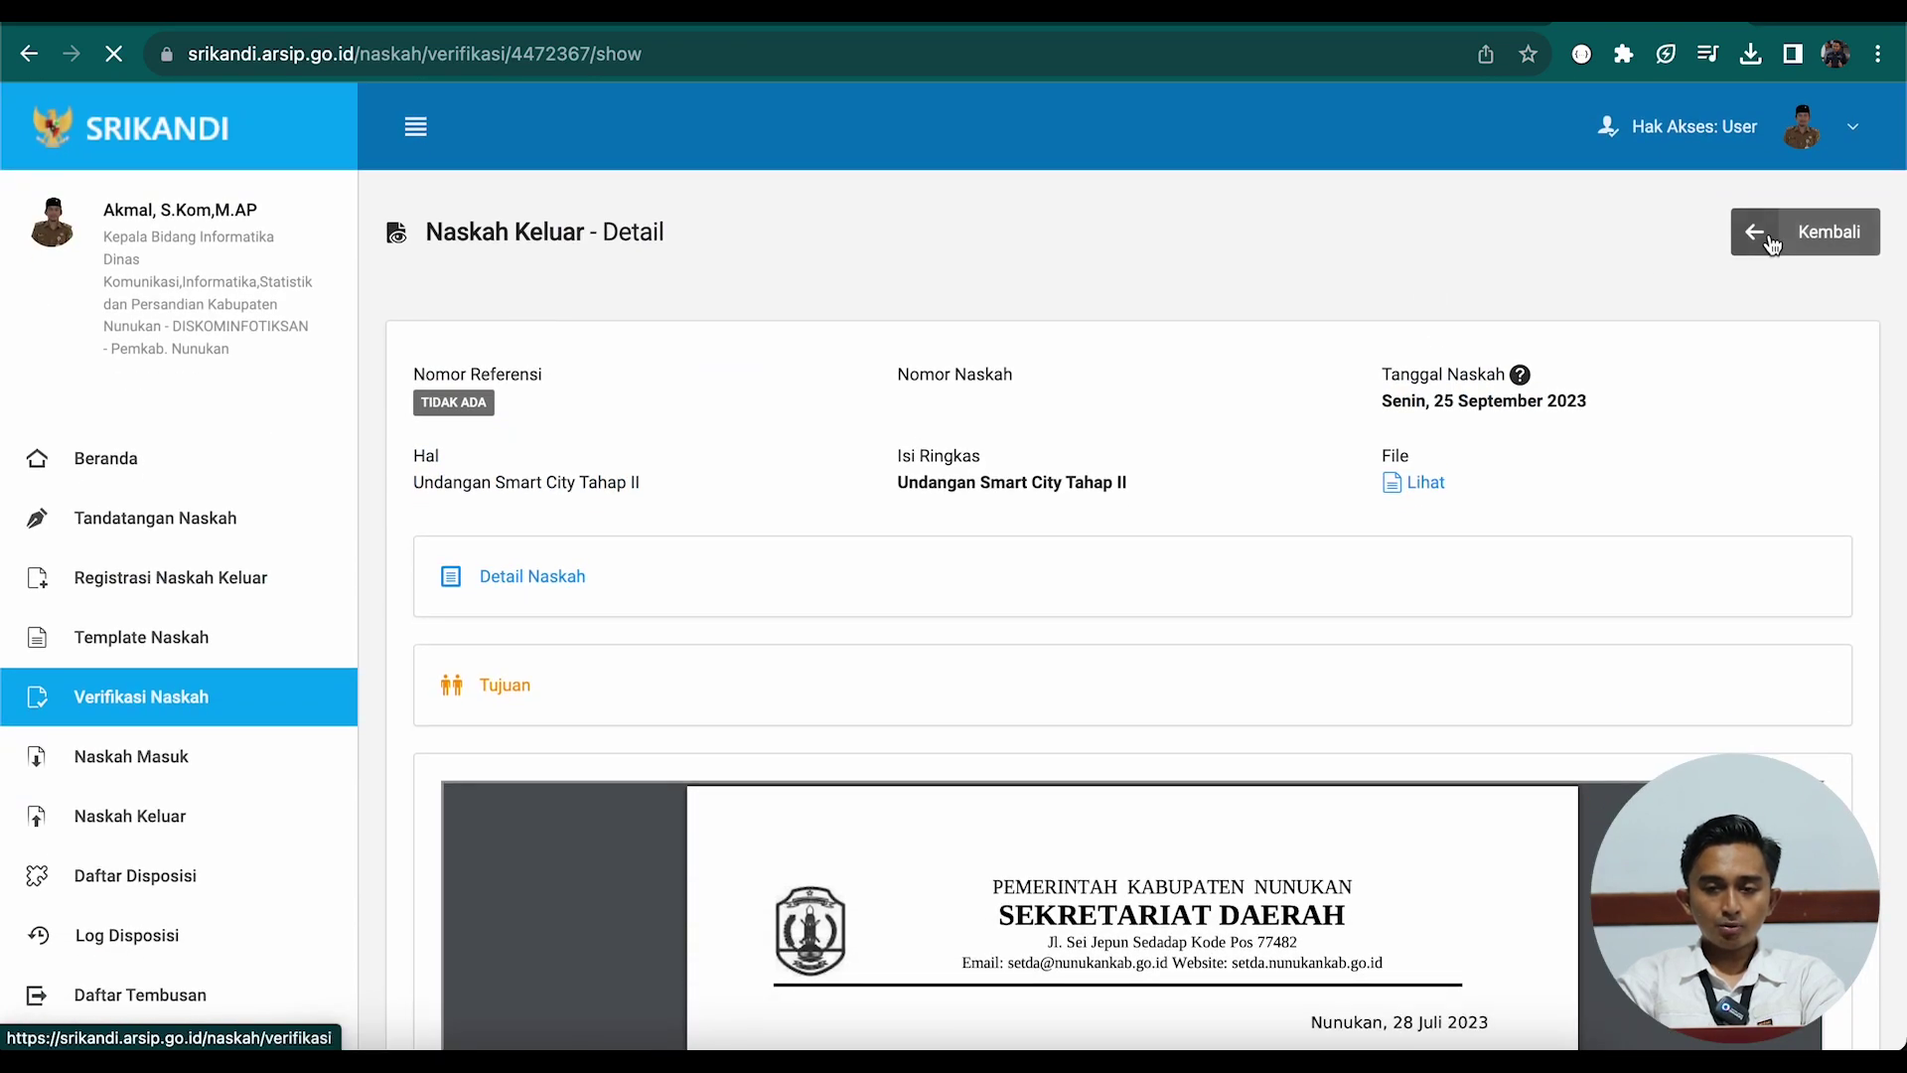
pyautogui.click(1823, 127)
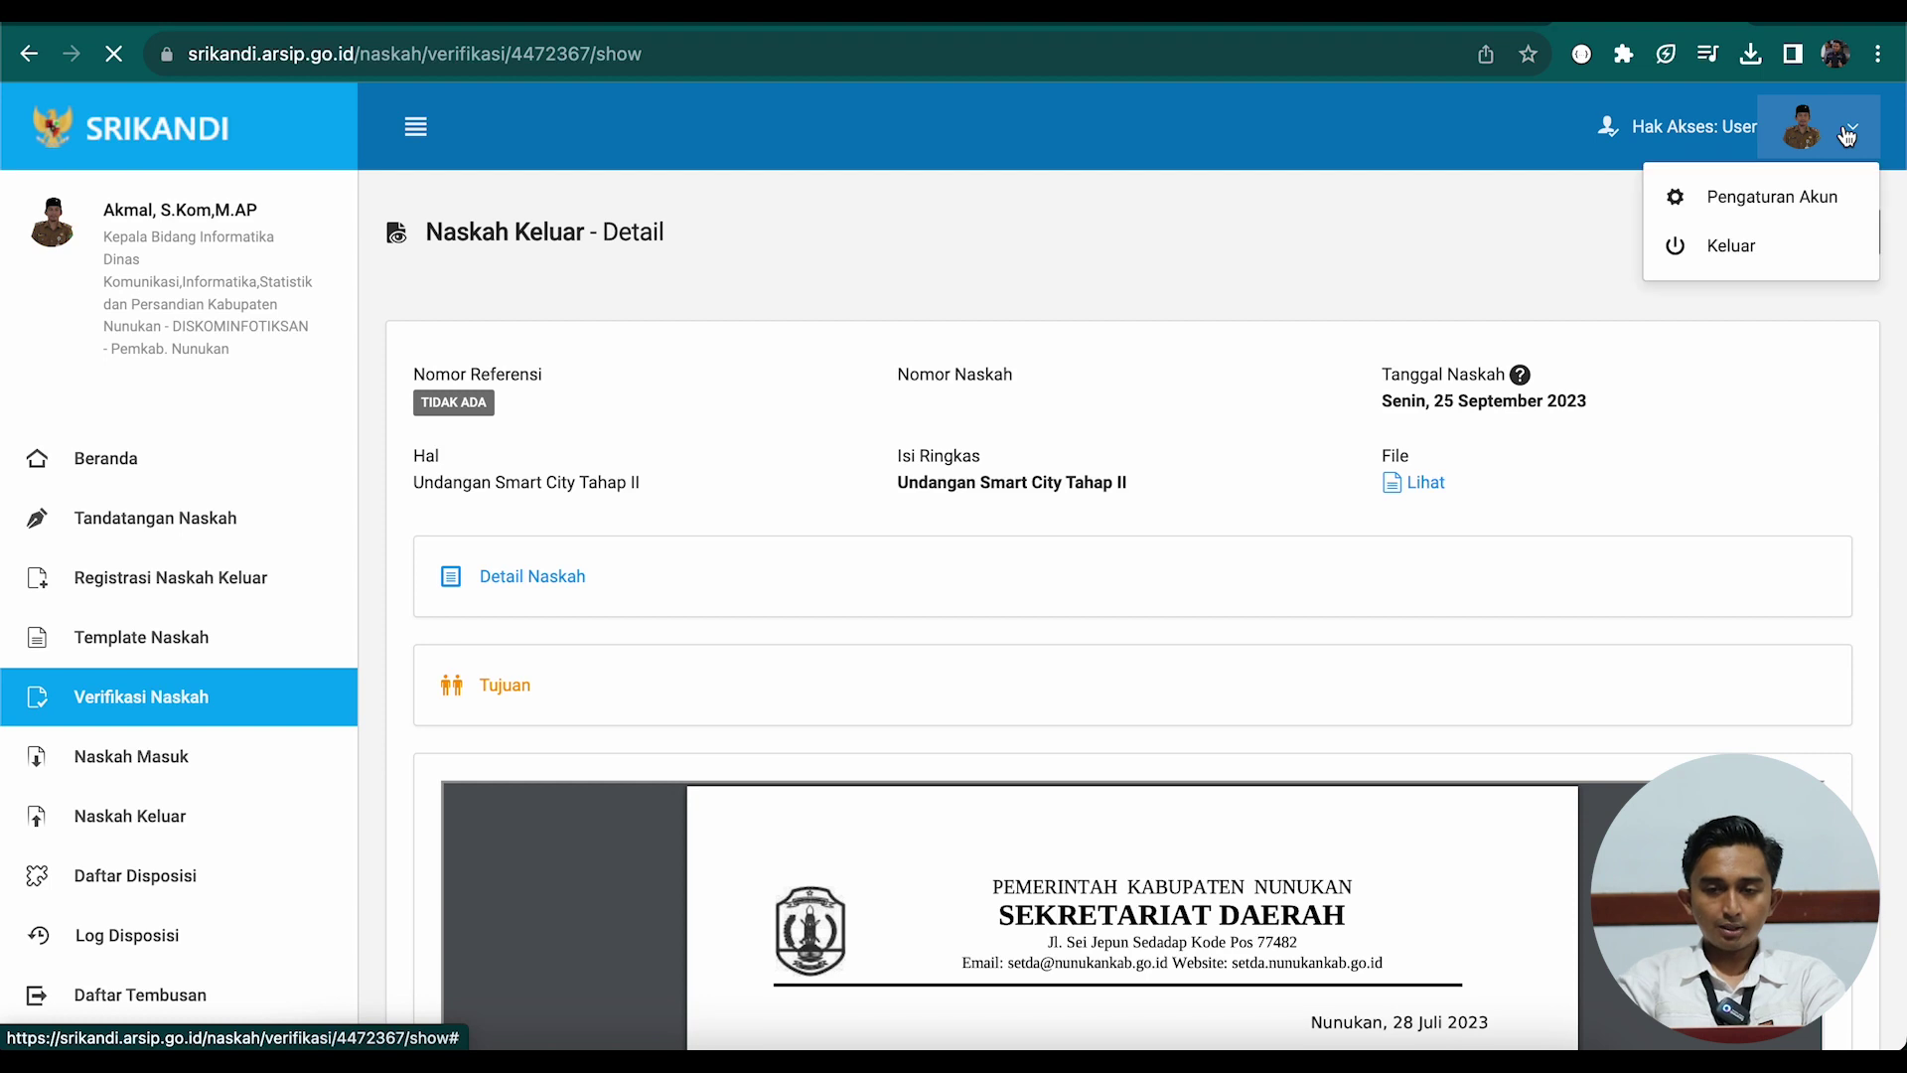
pyautogui.click(1766, 254)
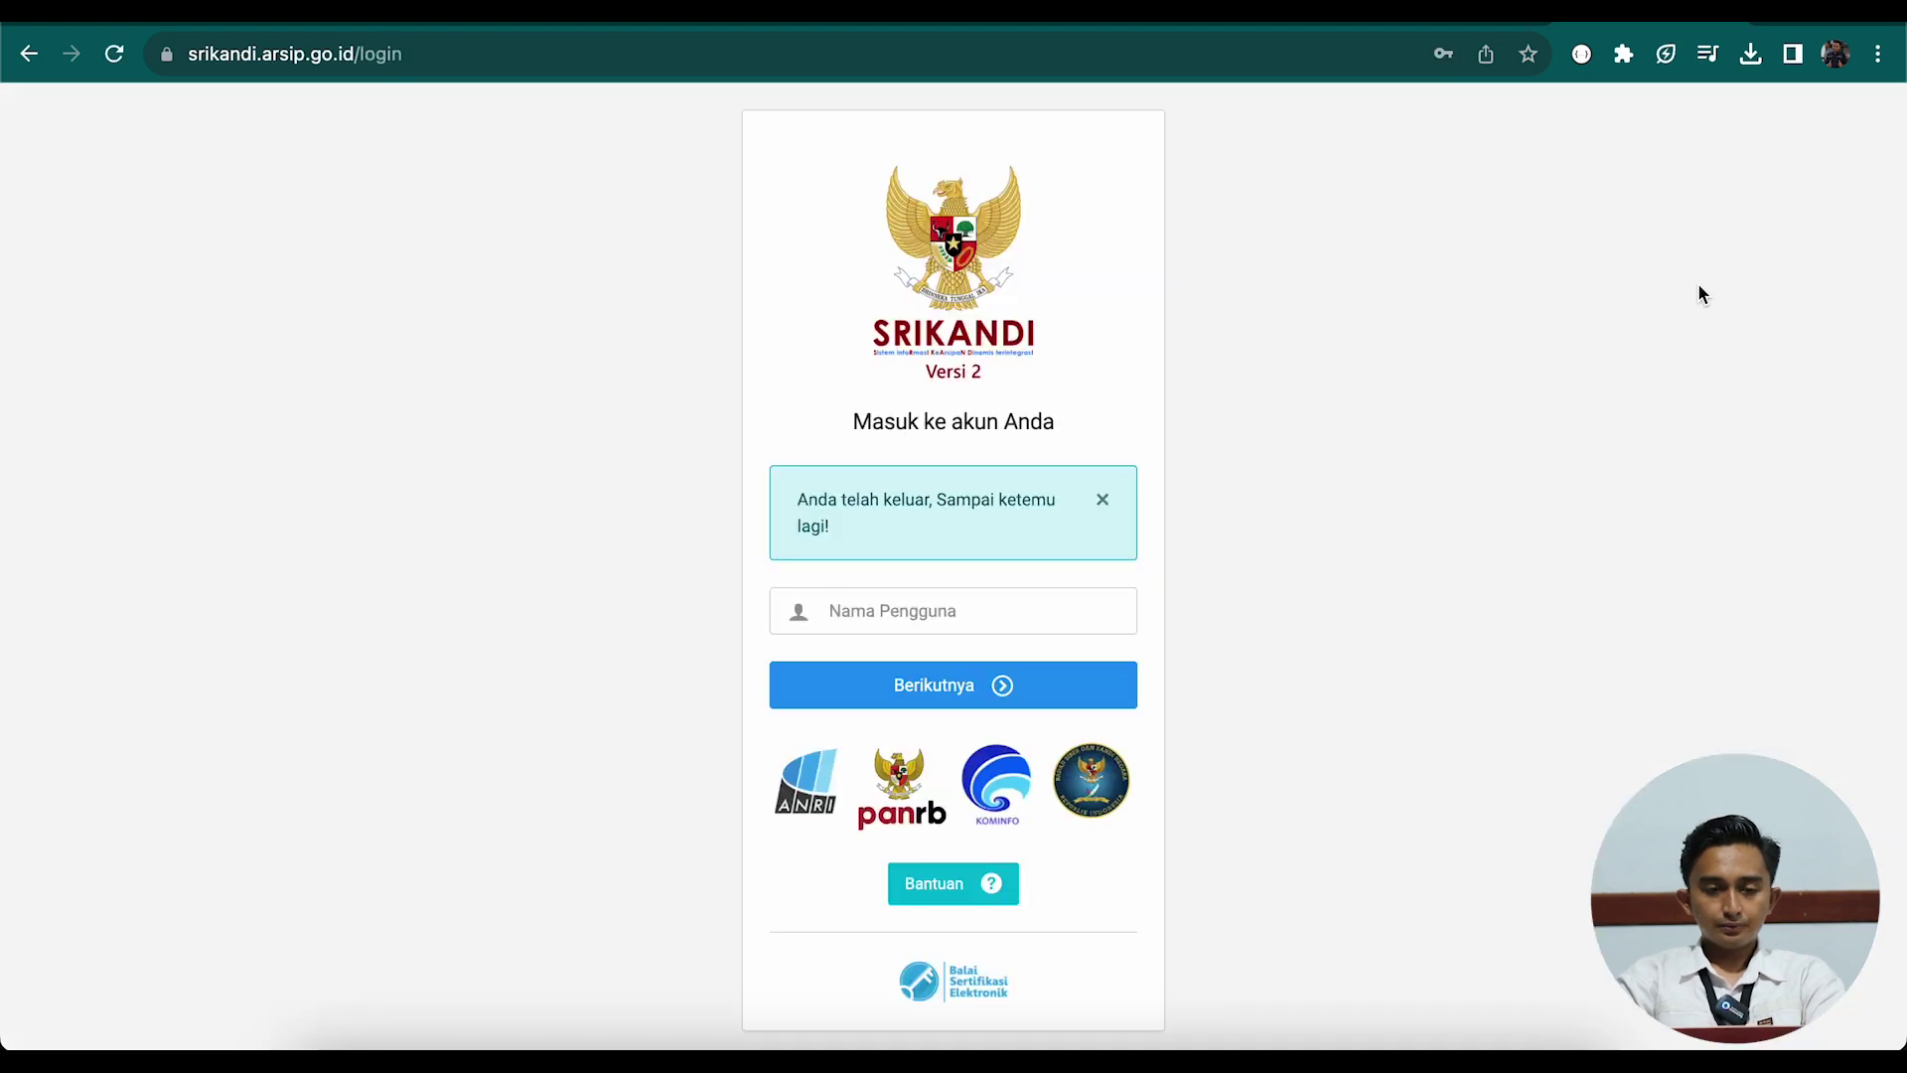
# - Sign in to the Kepala Dinas account with the saved username and password
pyautogui.click(1050, 609)
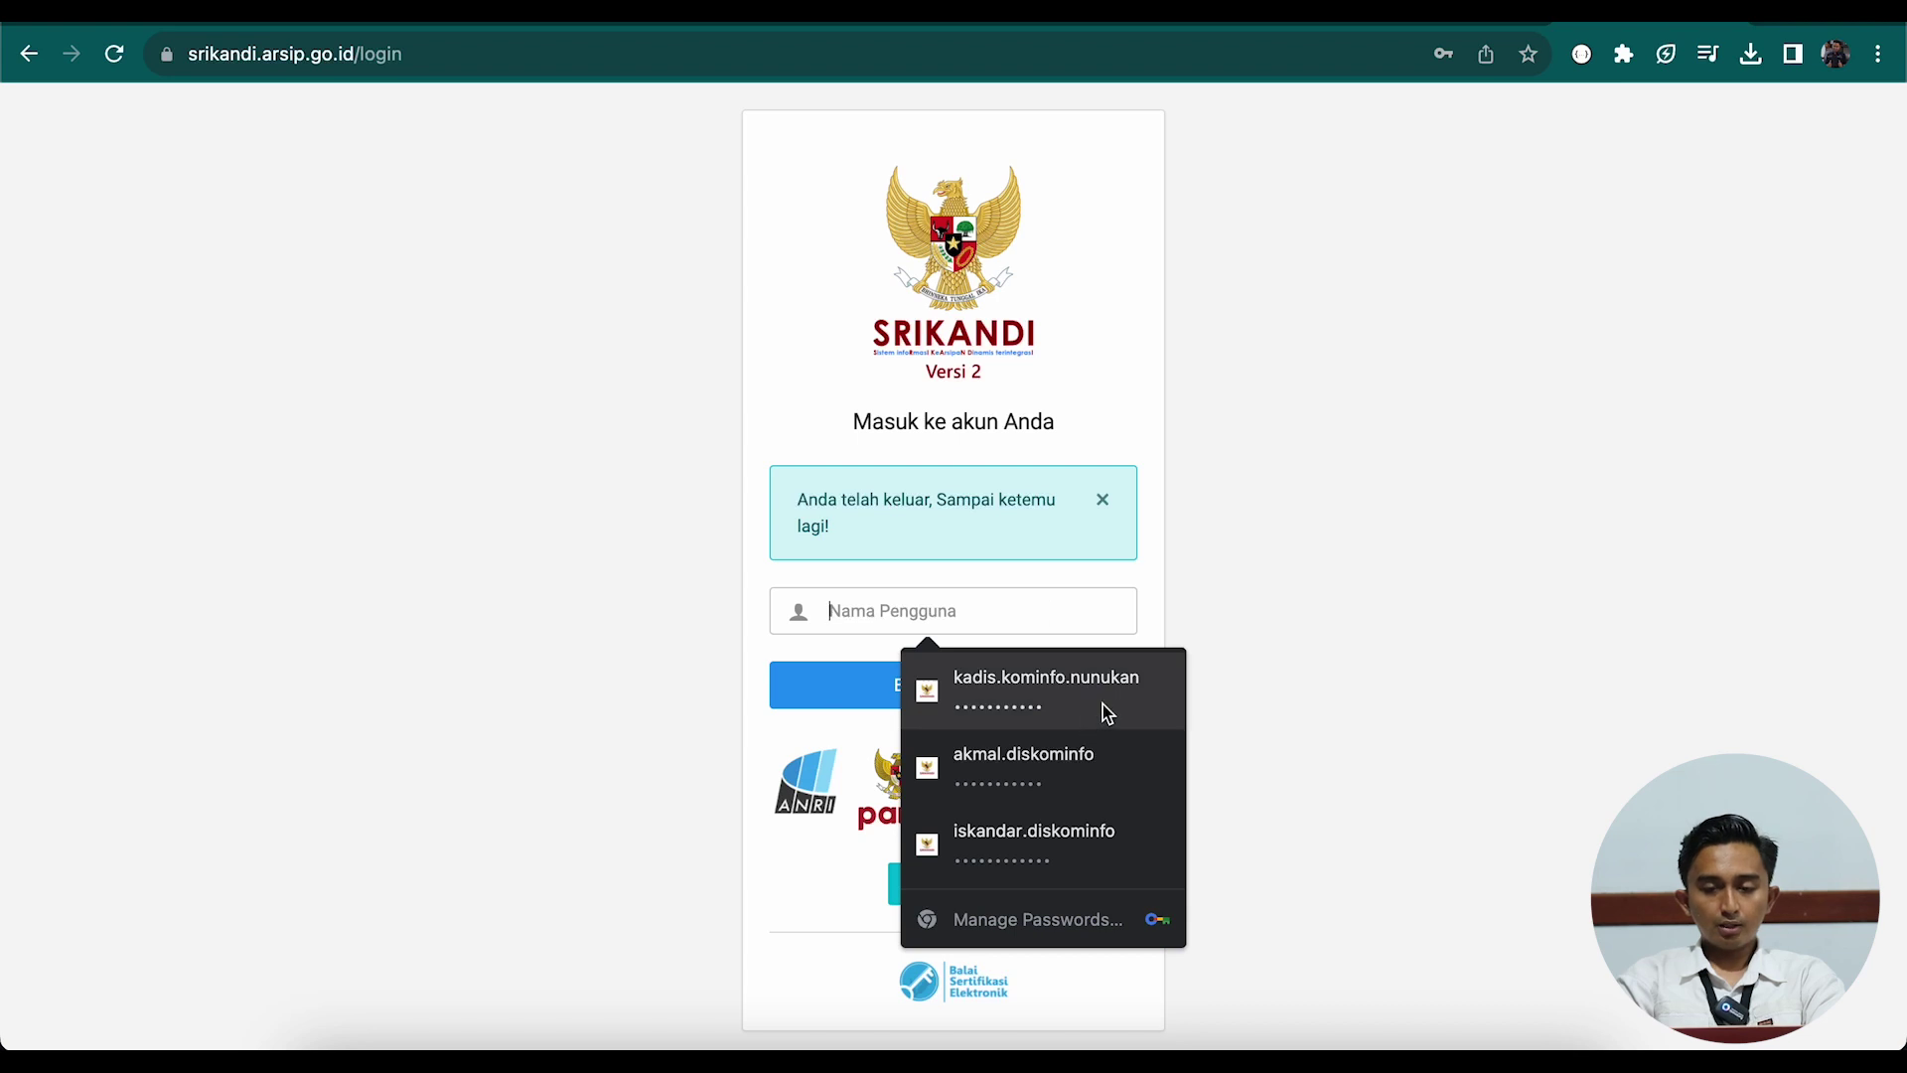
pyautogui.click(1107, 712)
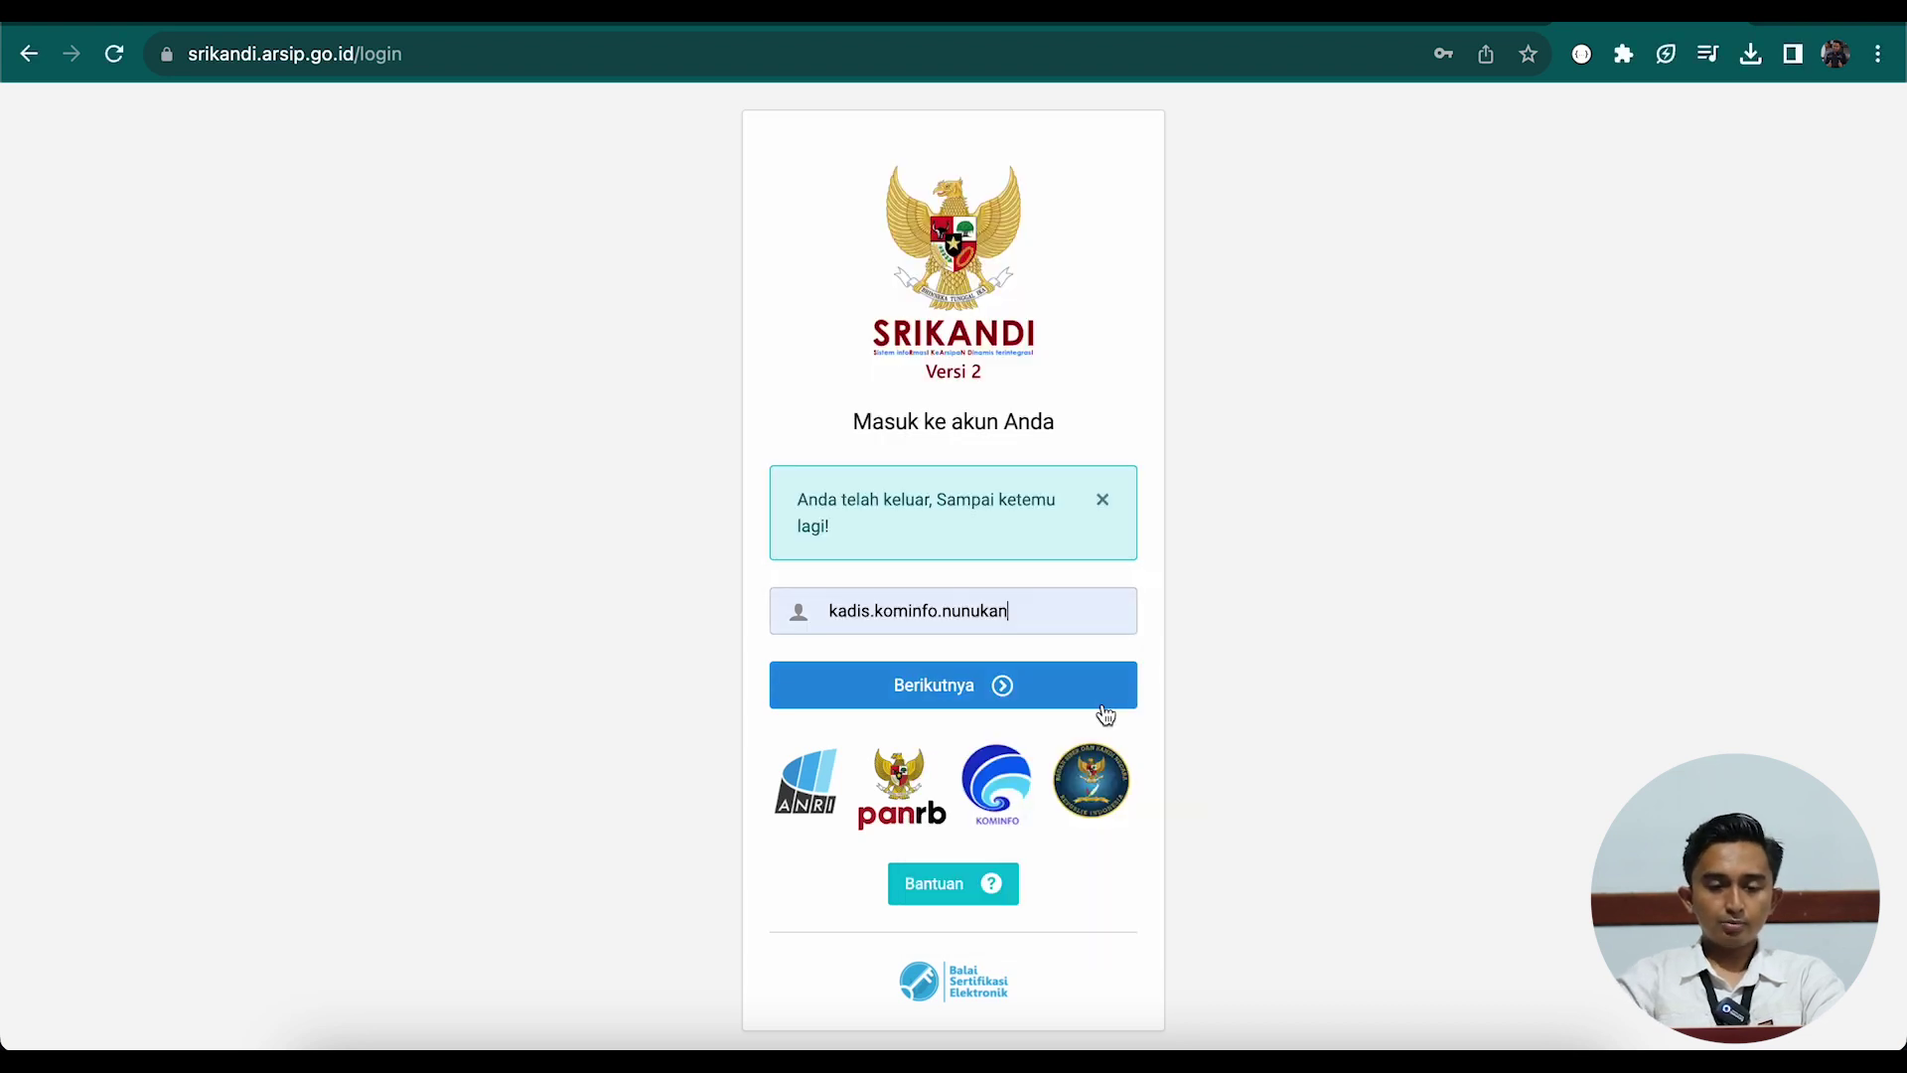
pyautogui.click(1038, 698)
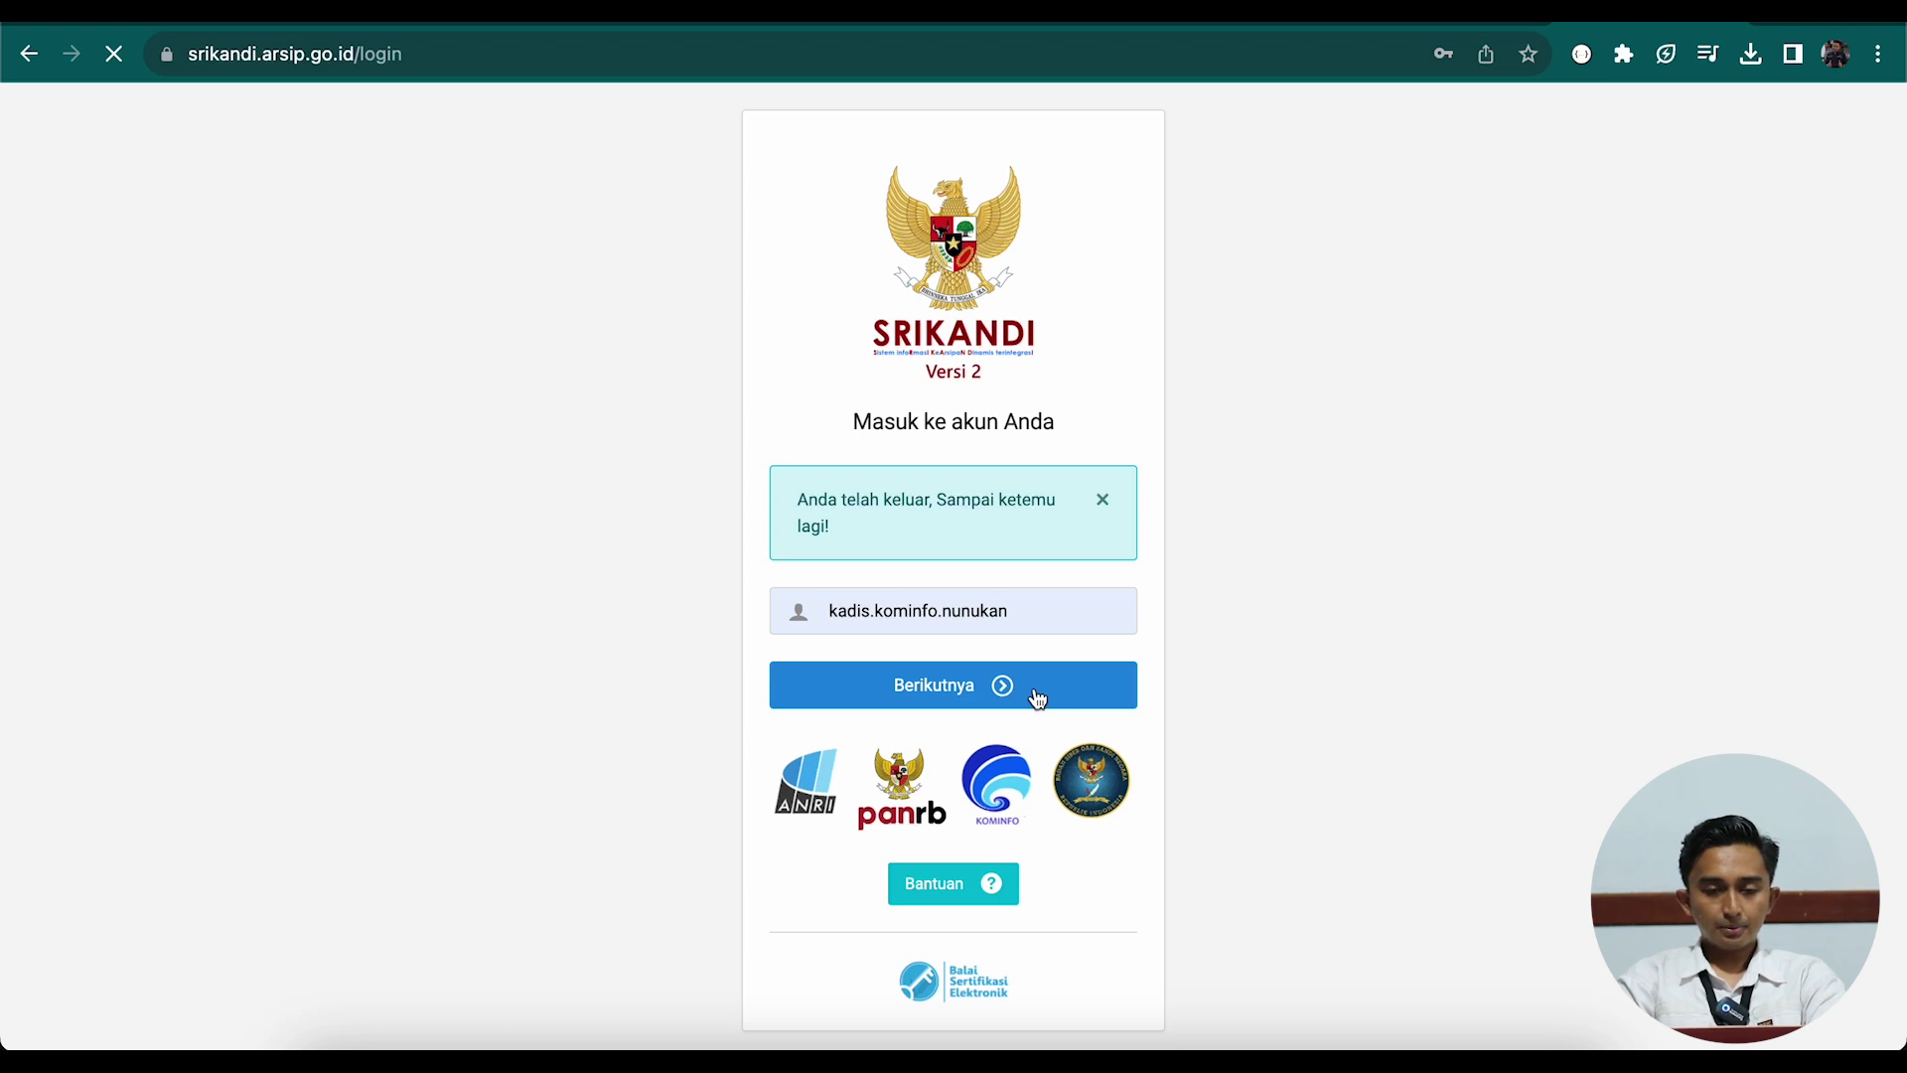
pyautogui.click(1043, 550)
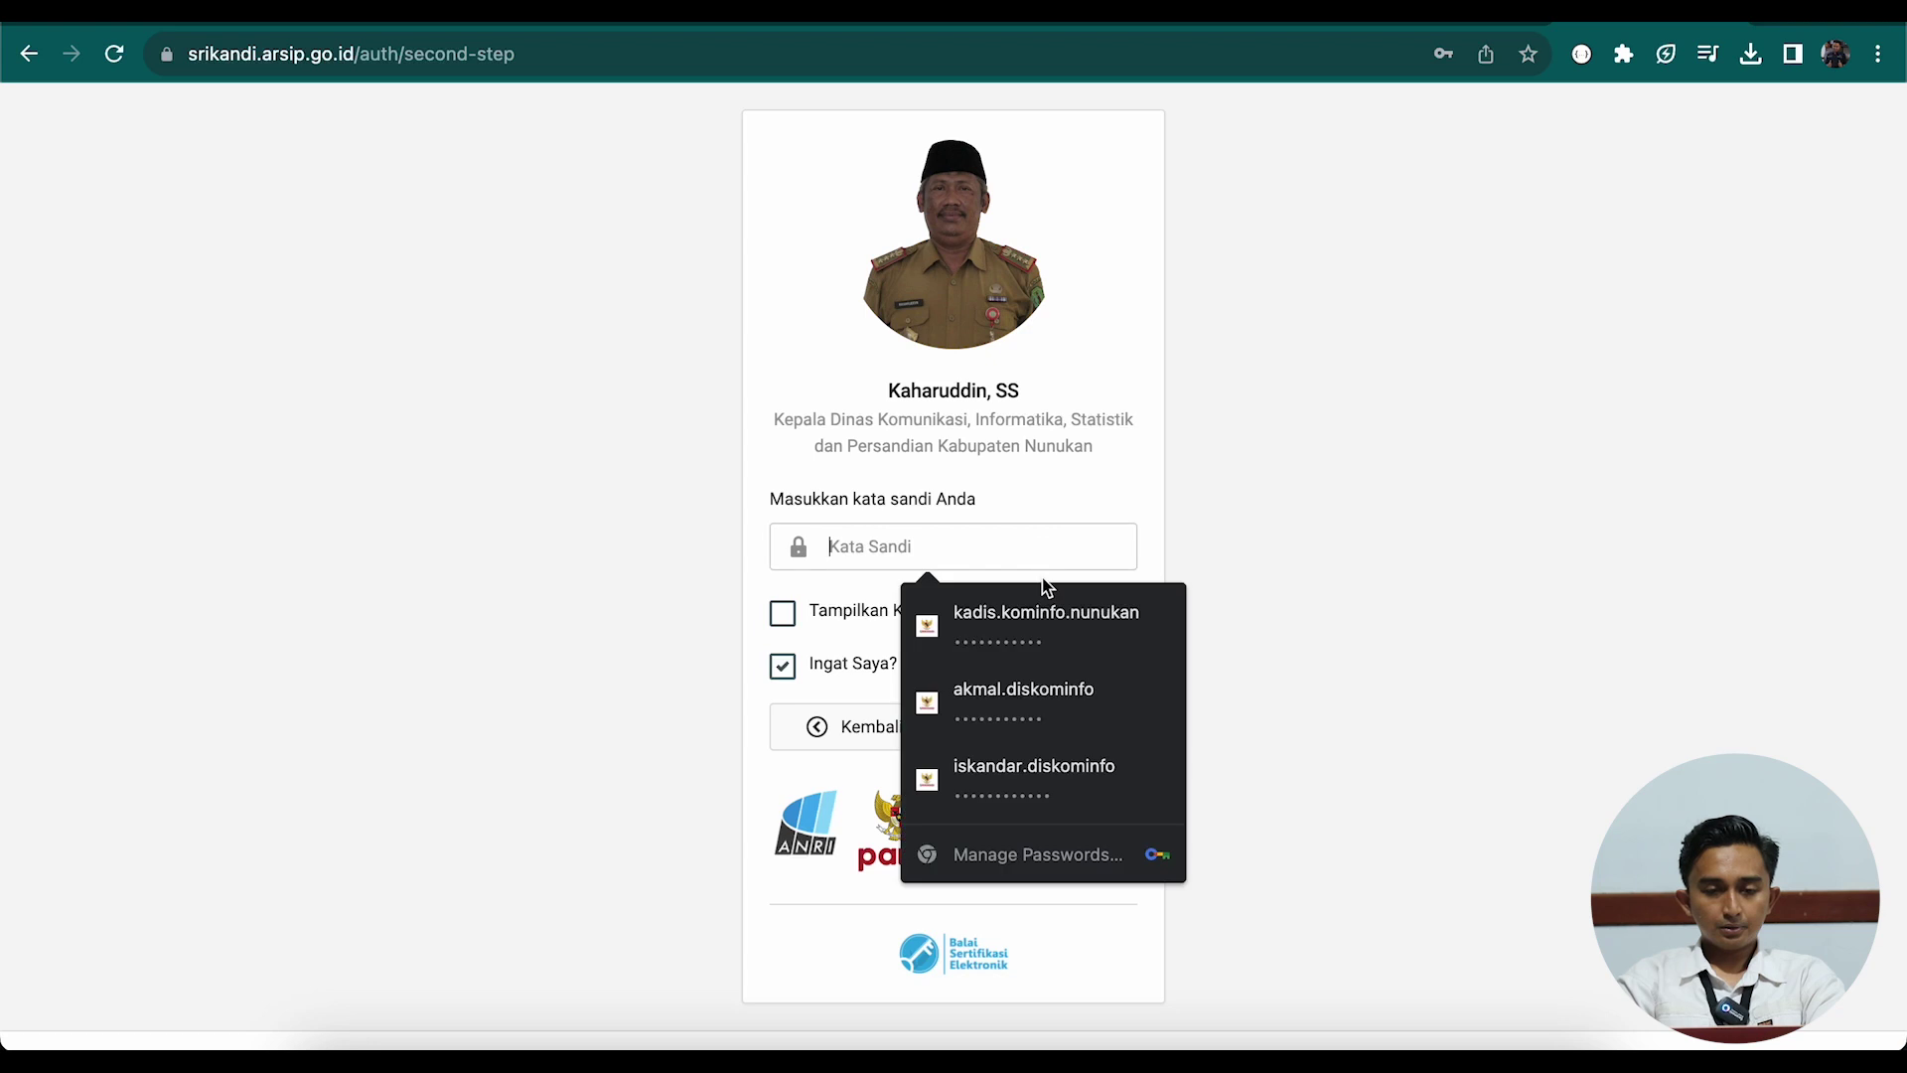
pyautogui.click(1046, 622)
pyautogui.click(1071, 730)
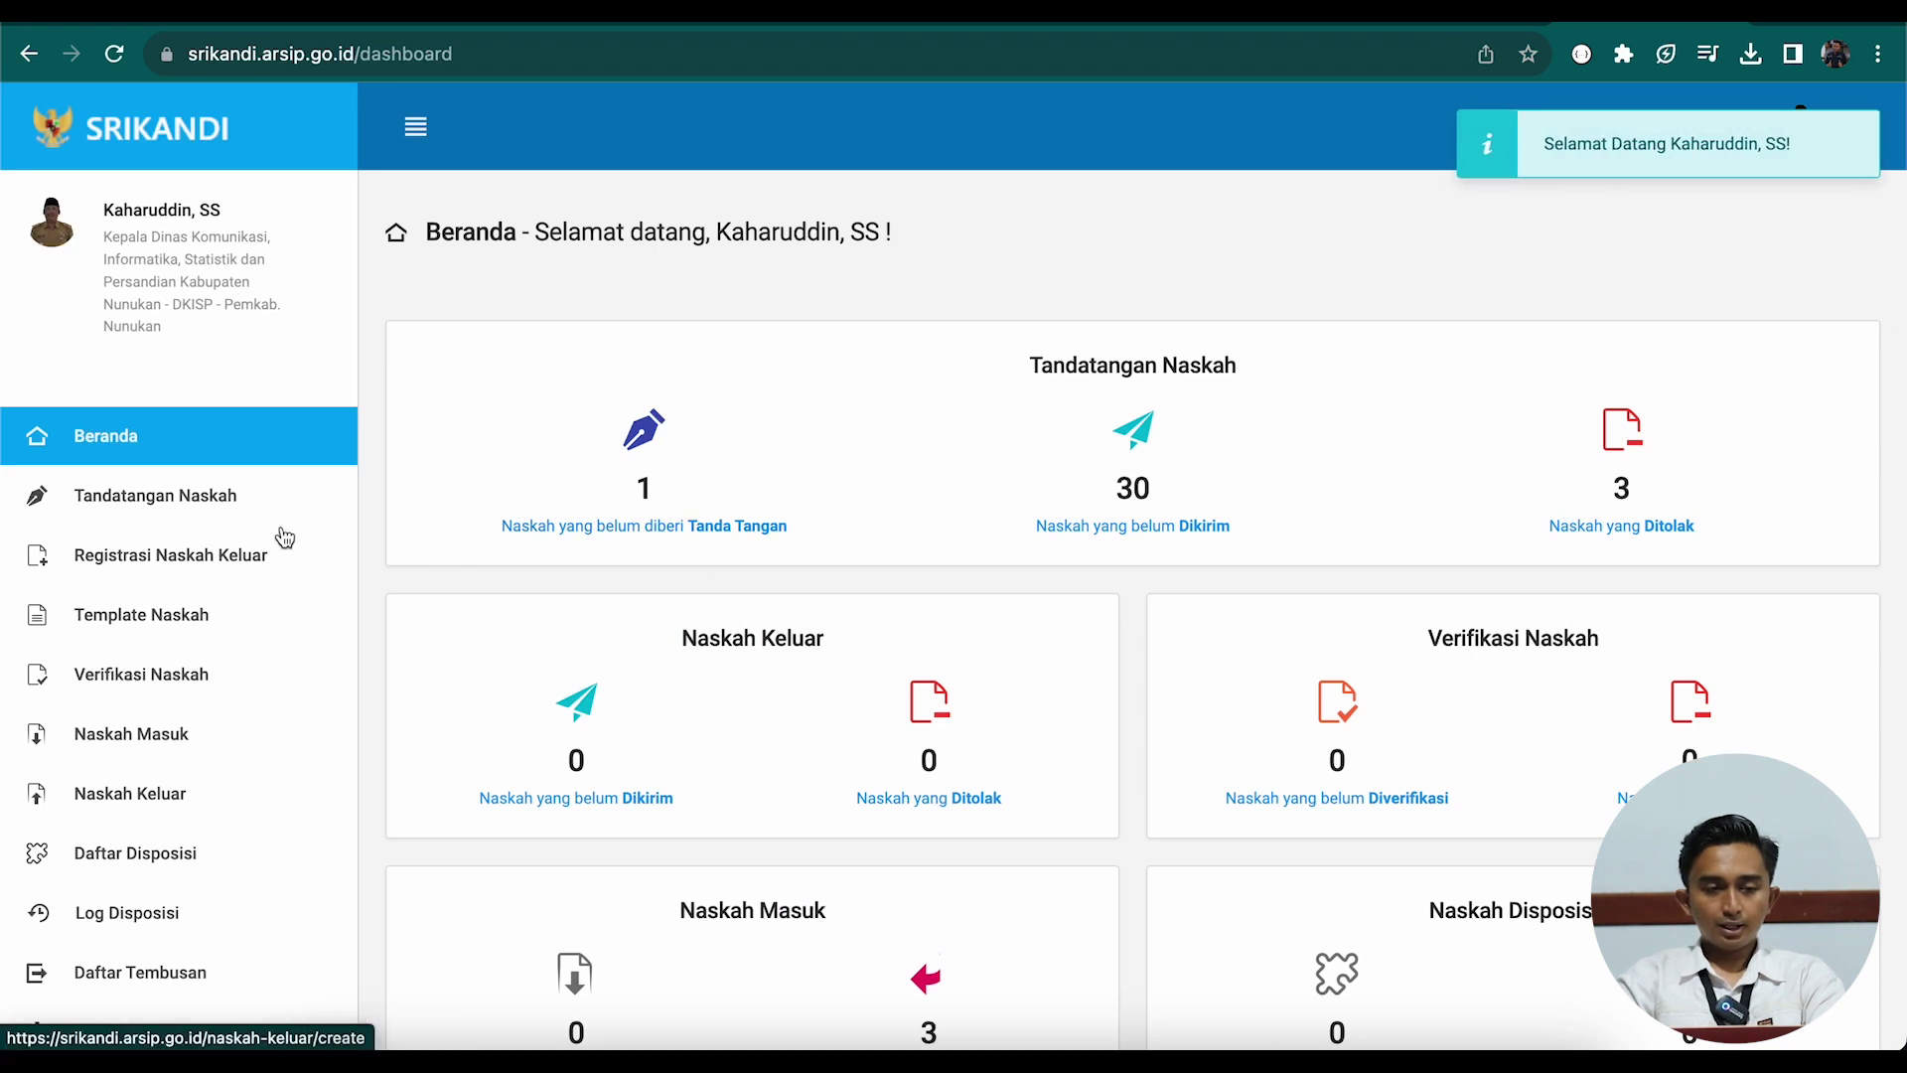
# - Open the detail of the "Undangan Smart City Tahap II" letter from the Tandatangan Naskah list
pyautogui.click(209, 515)
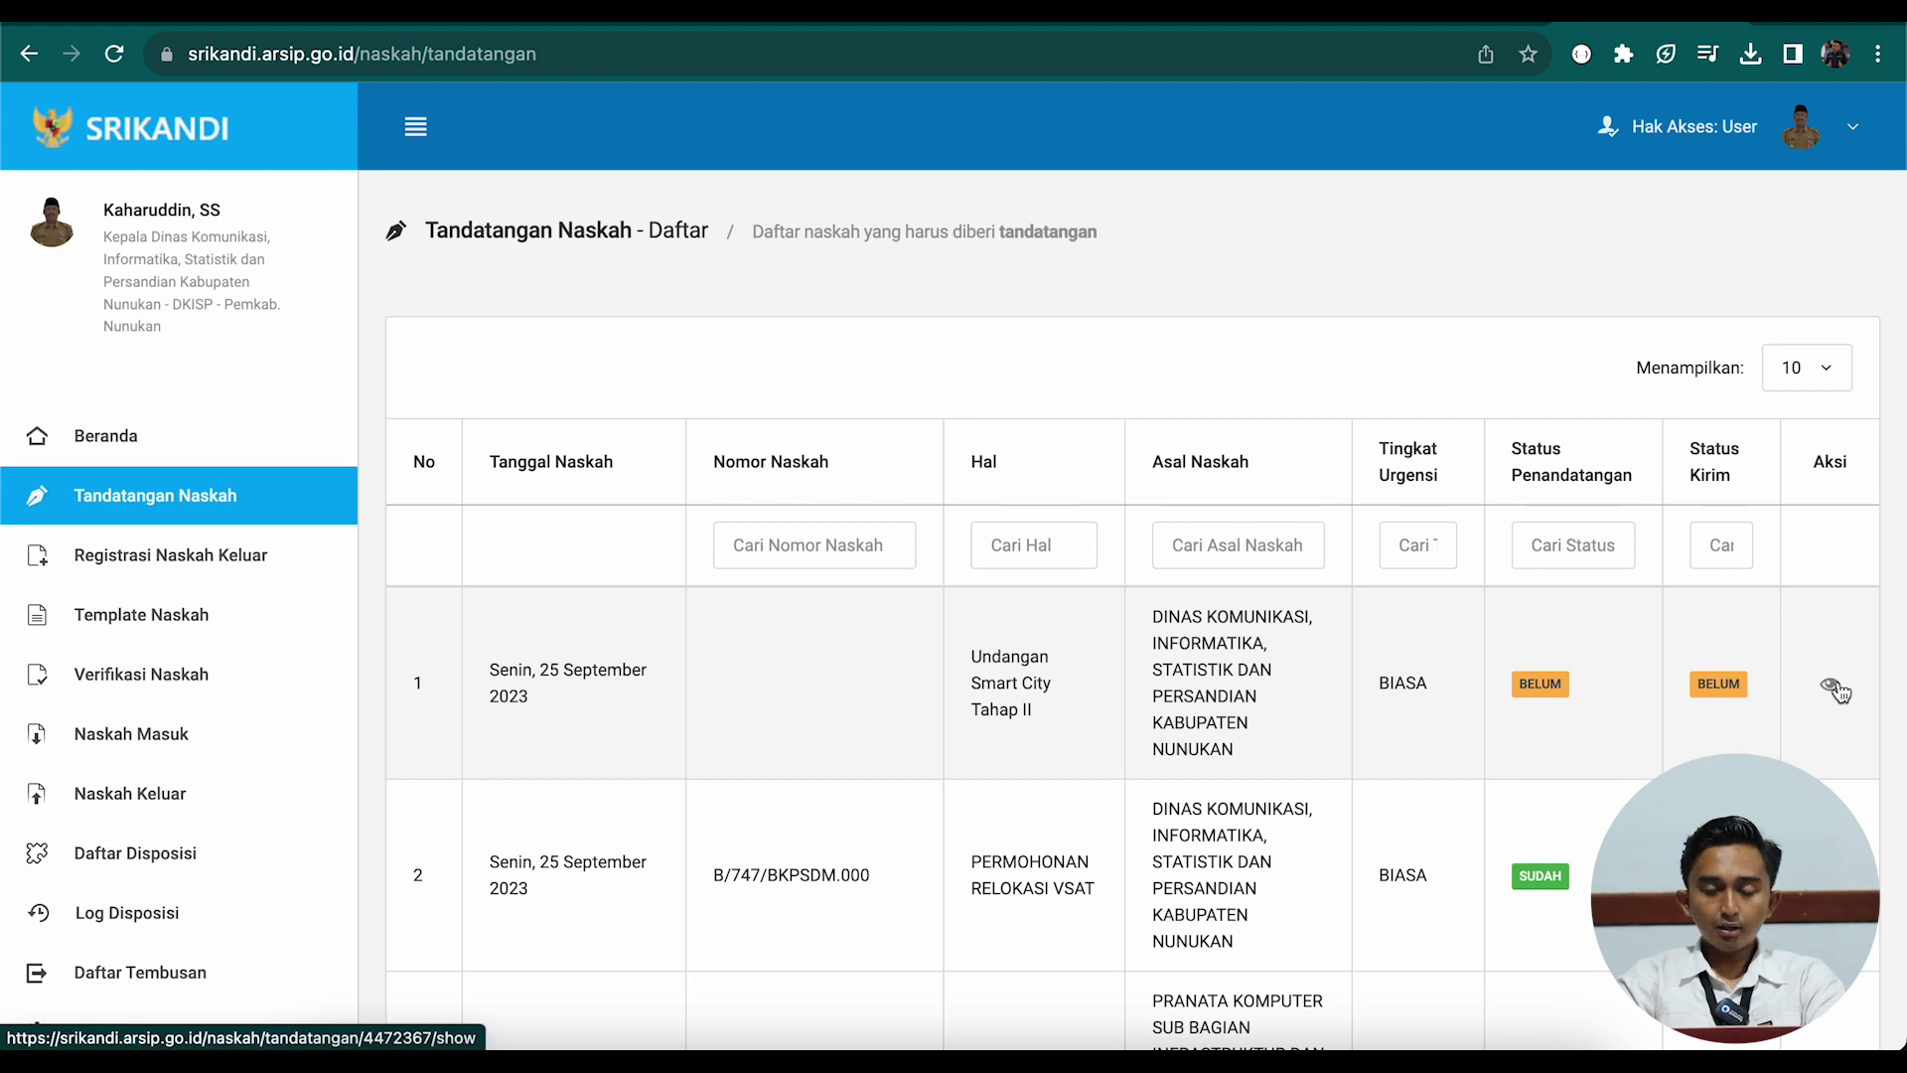
pyautogui.click(1838, 694)
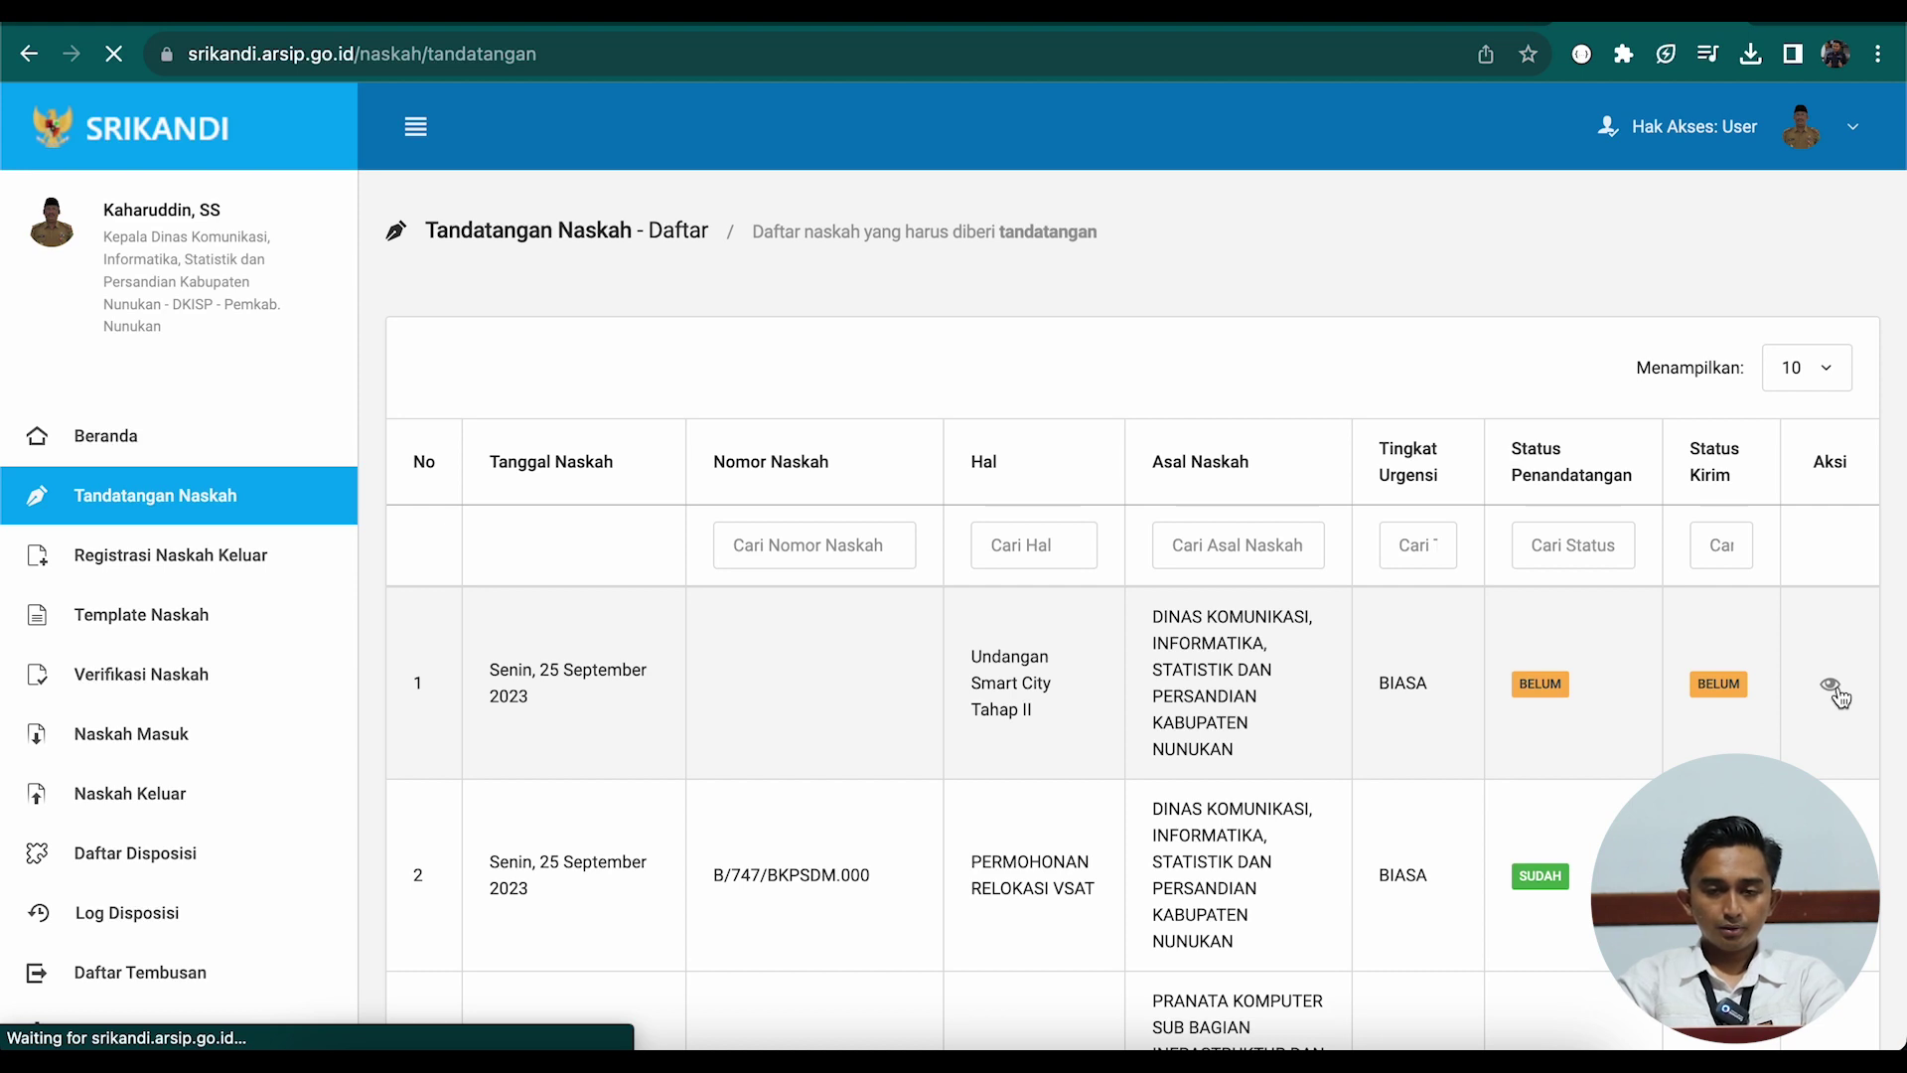
pyautogui.scroll(-2, 1839, 695)
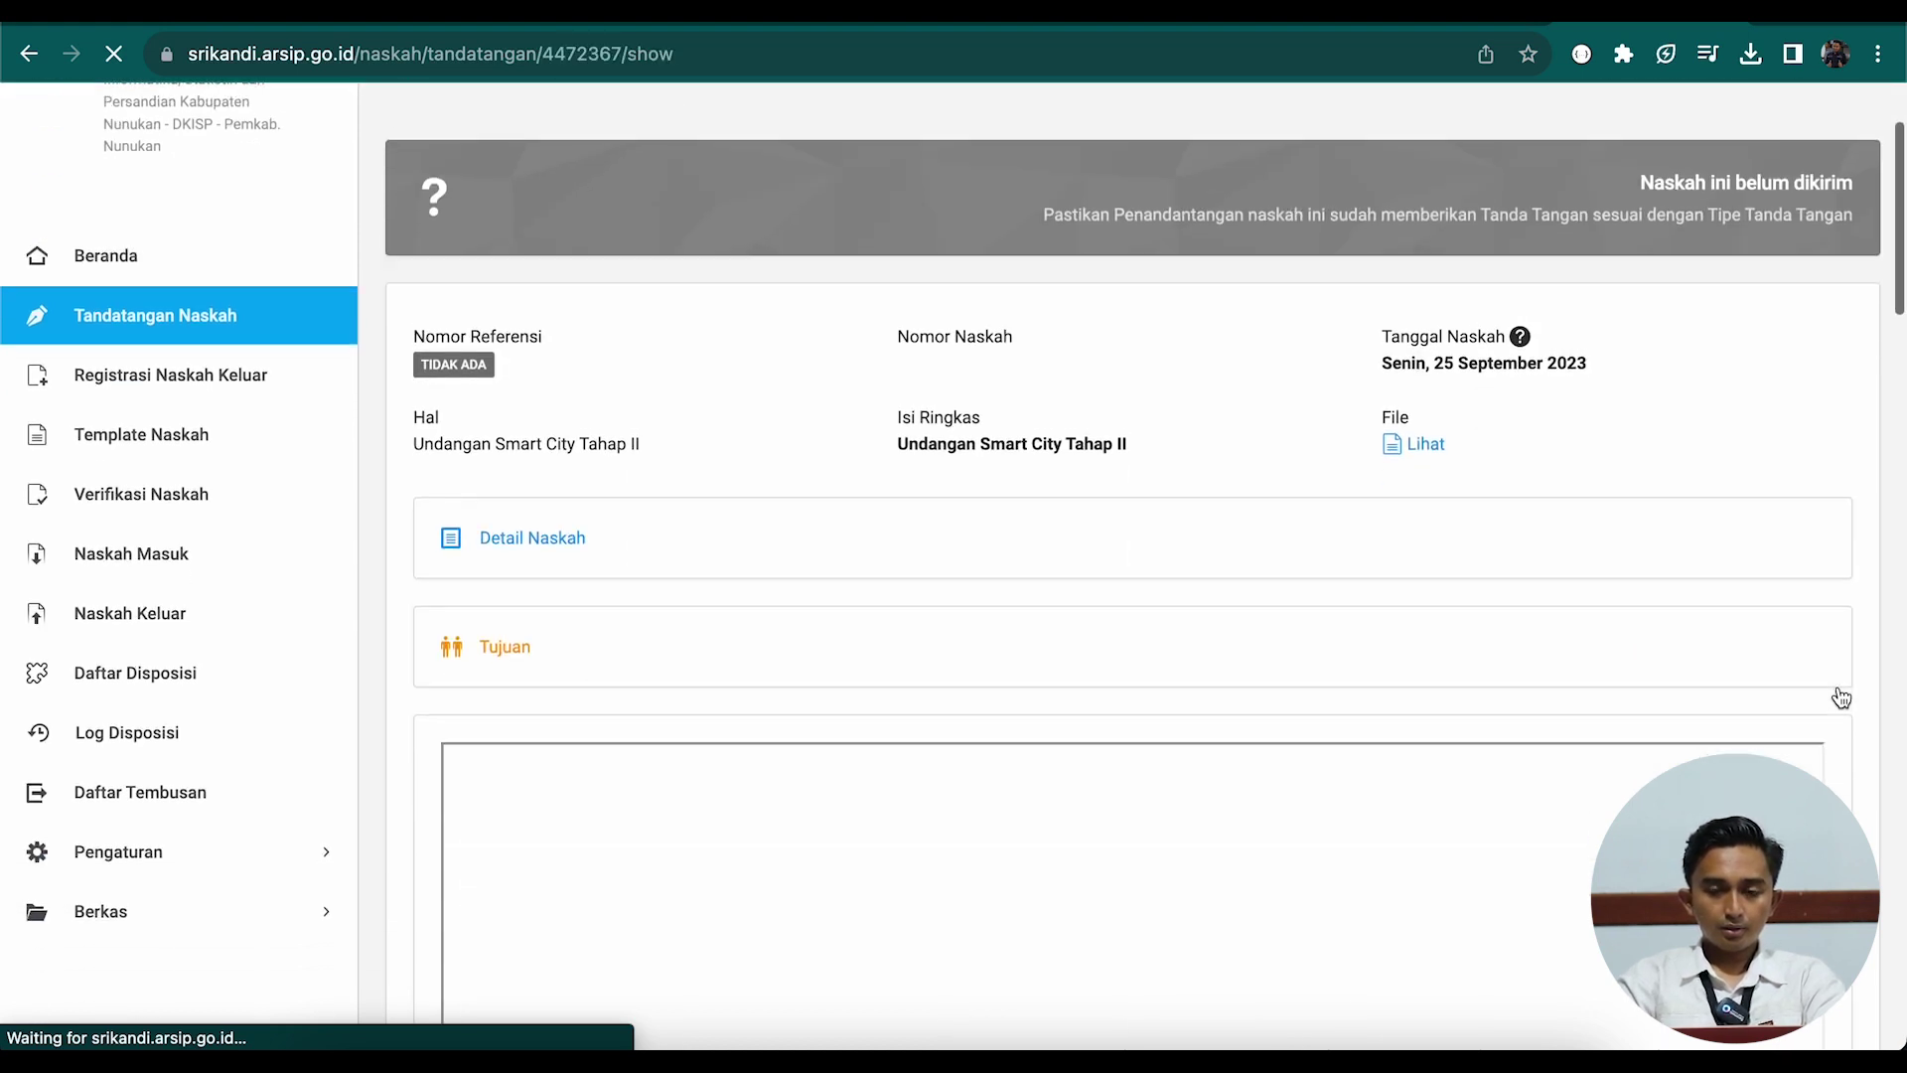
pyautogui.scroll(-1, 1861, 733)
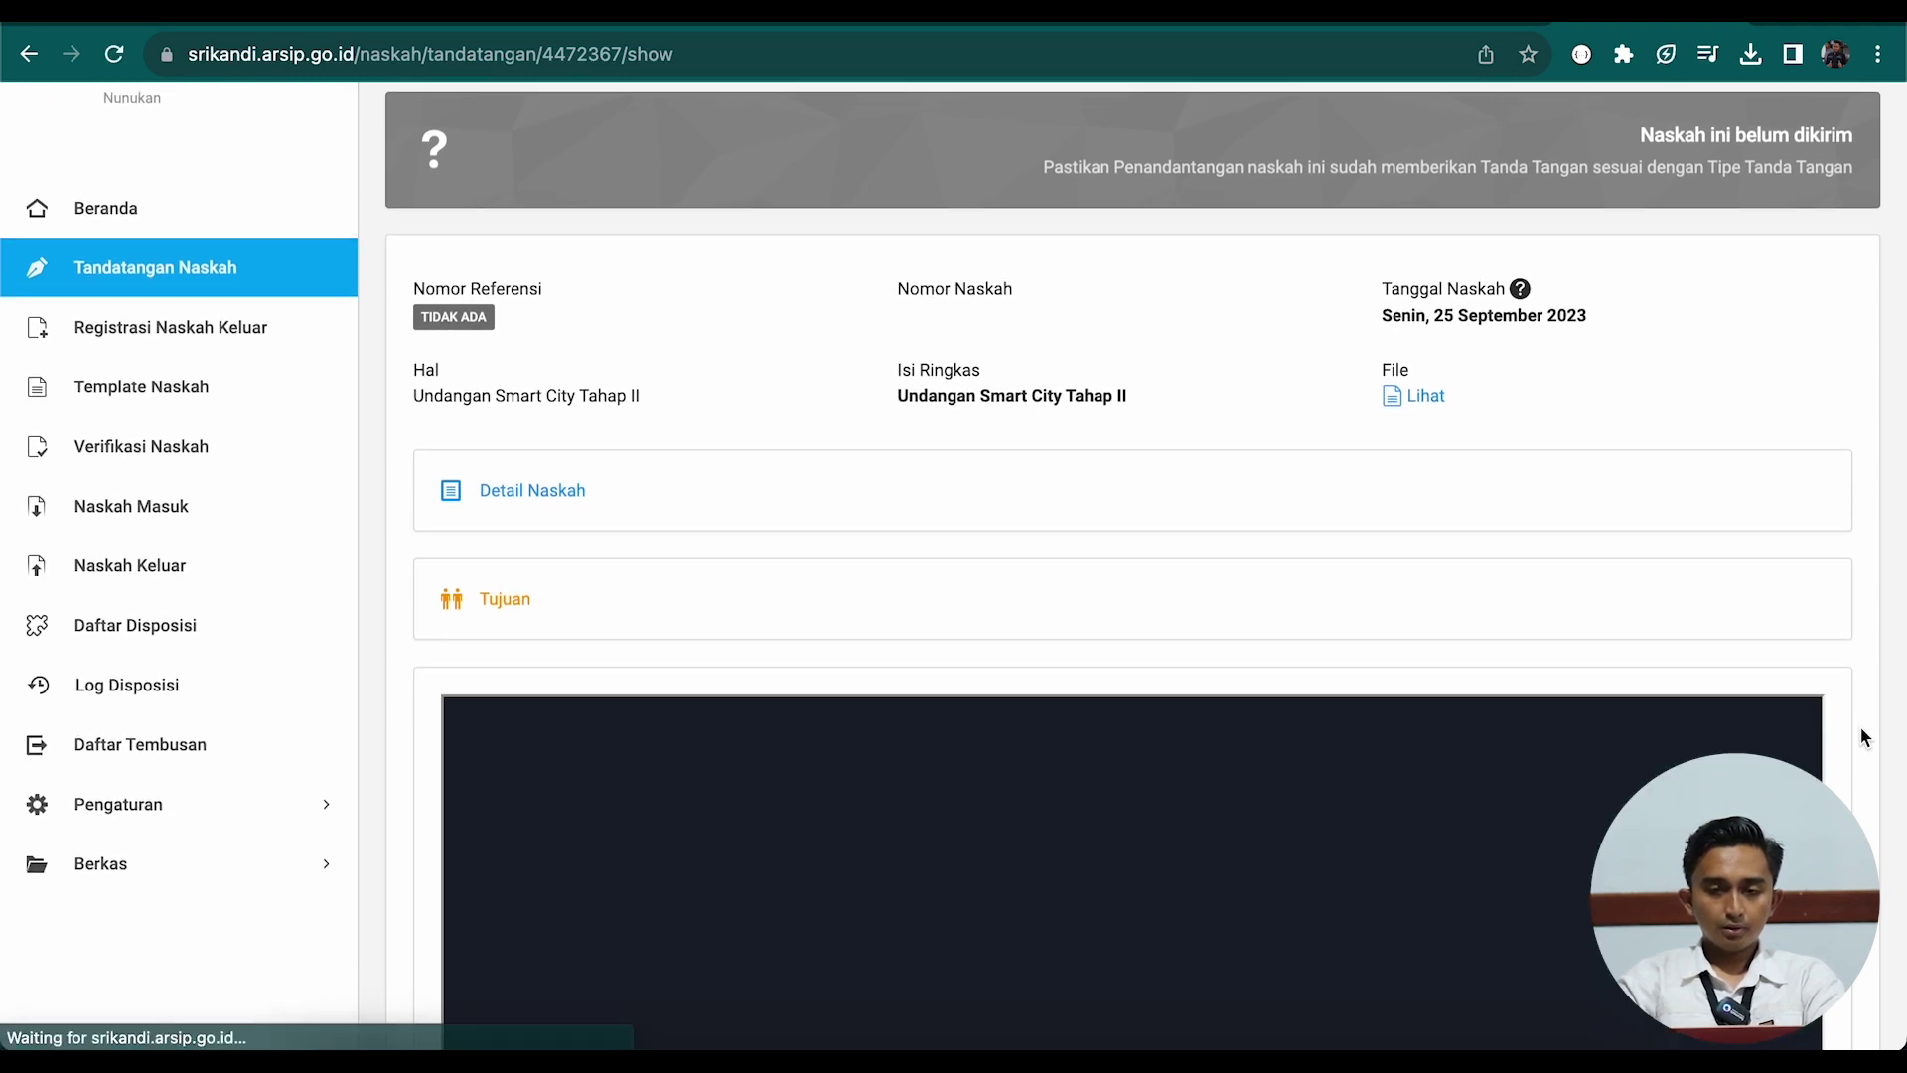
pyautogui.scroll(-1, 1862, 737)
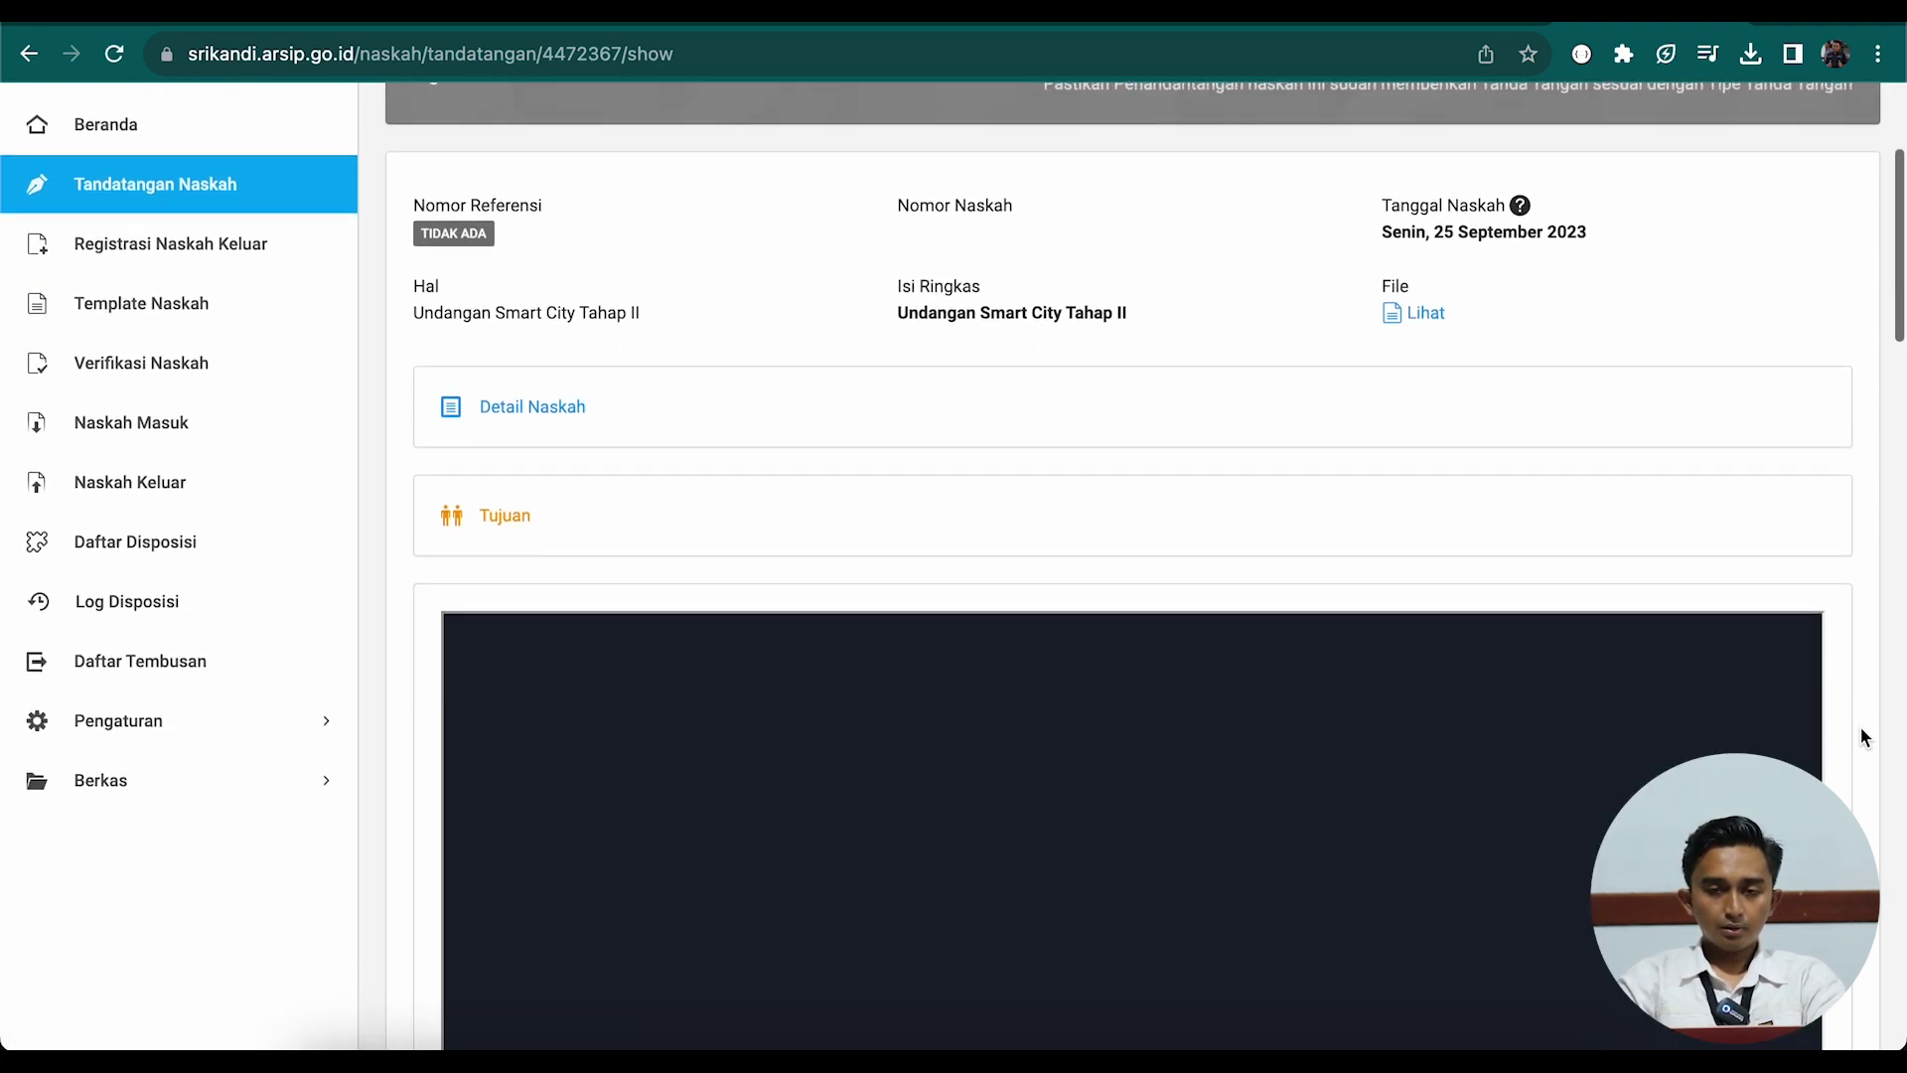
pyautogui.scroll(2, 1862, 737)
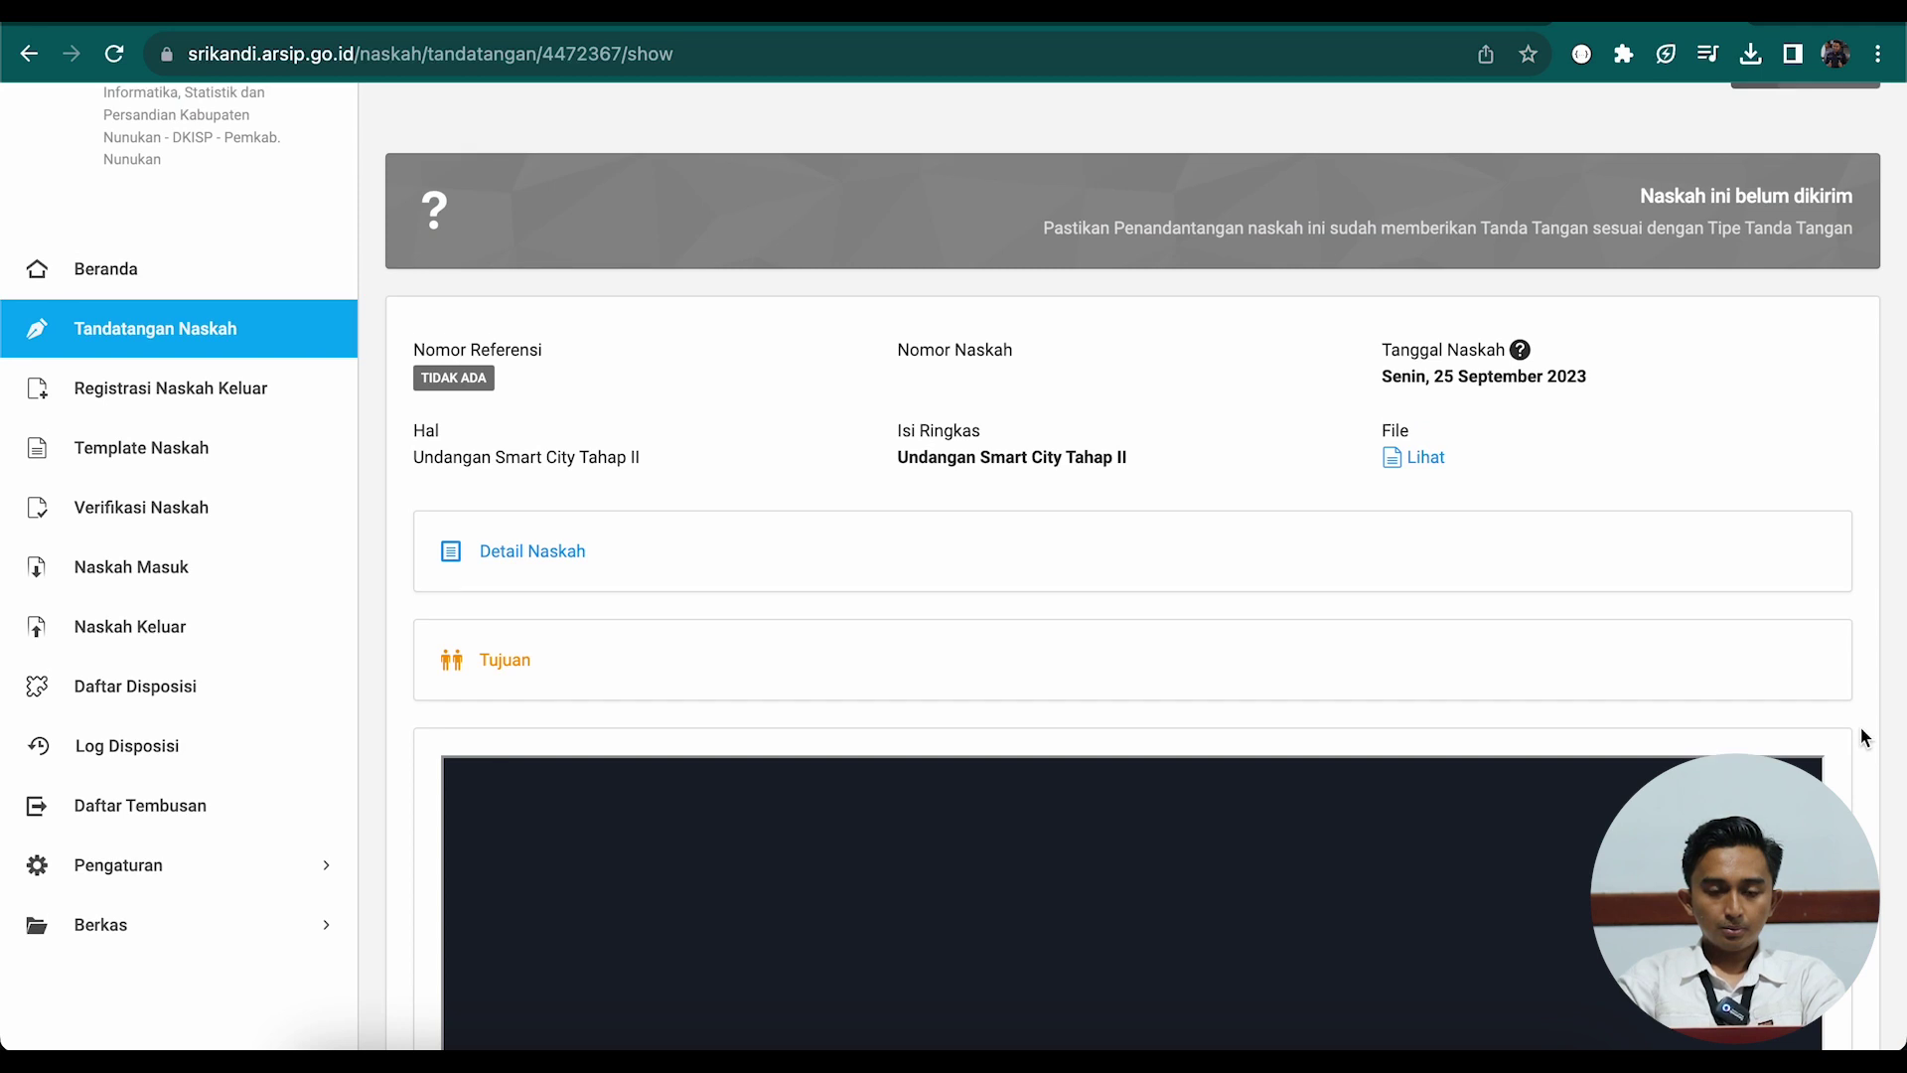
pyautogui.scroll(-2, 1862, 734)
# - Set the Kepala Dinas's signatory status to SETUJU in the letter's Daftar Penandatanganan and submit it
pyautogui.scroll(-10, 1862, 737)
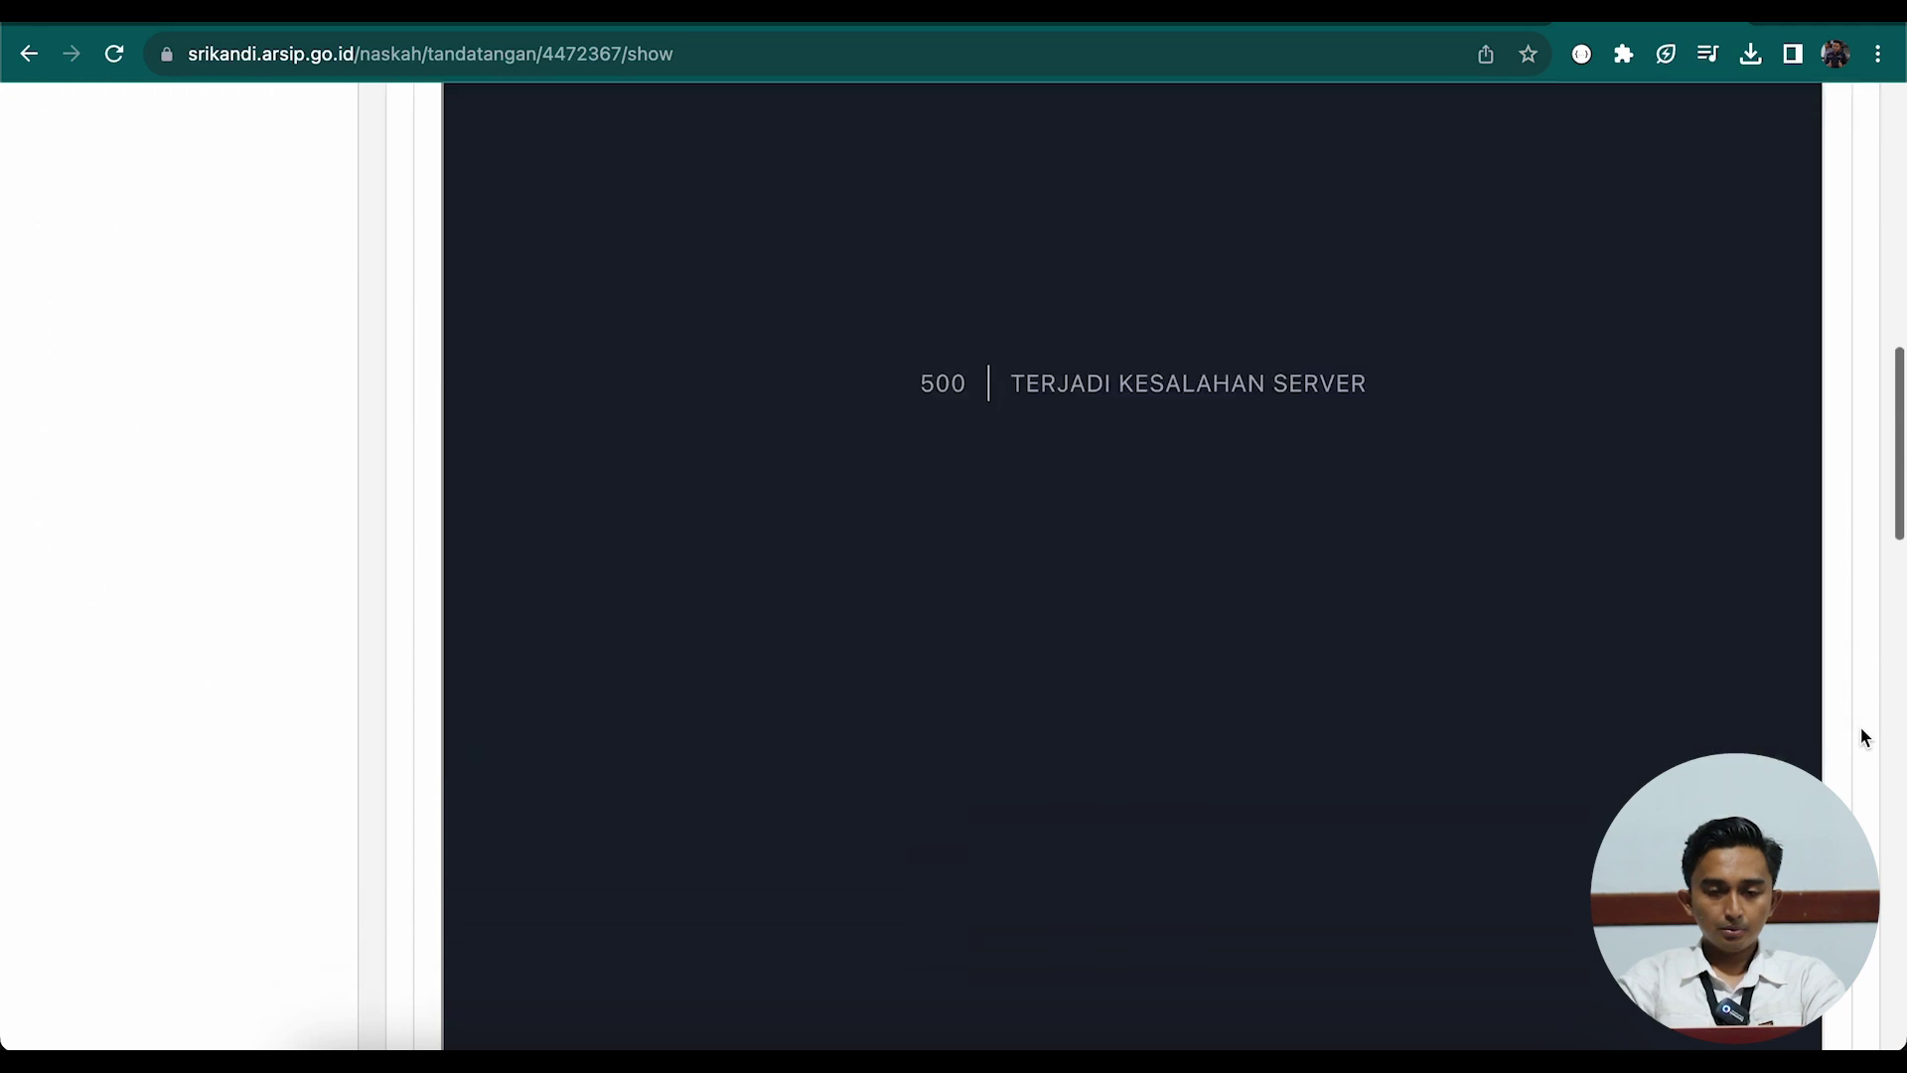
pyautogui.scroll(-10, 1861, 737)
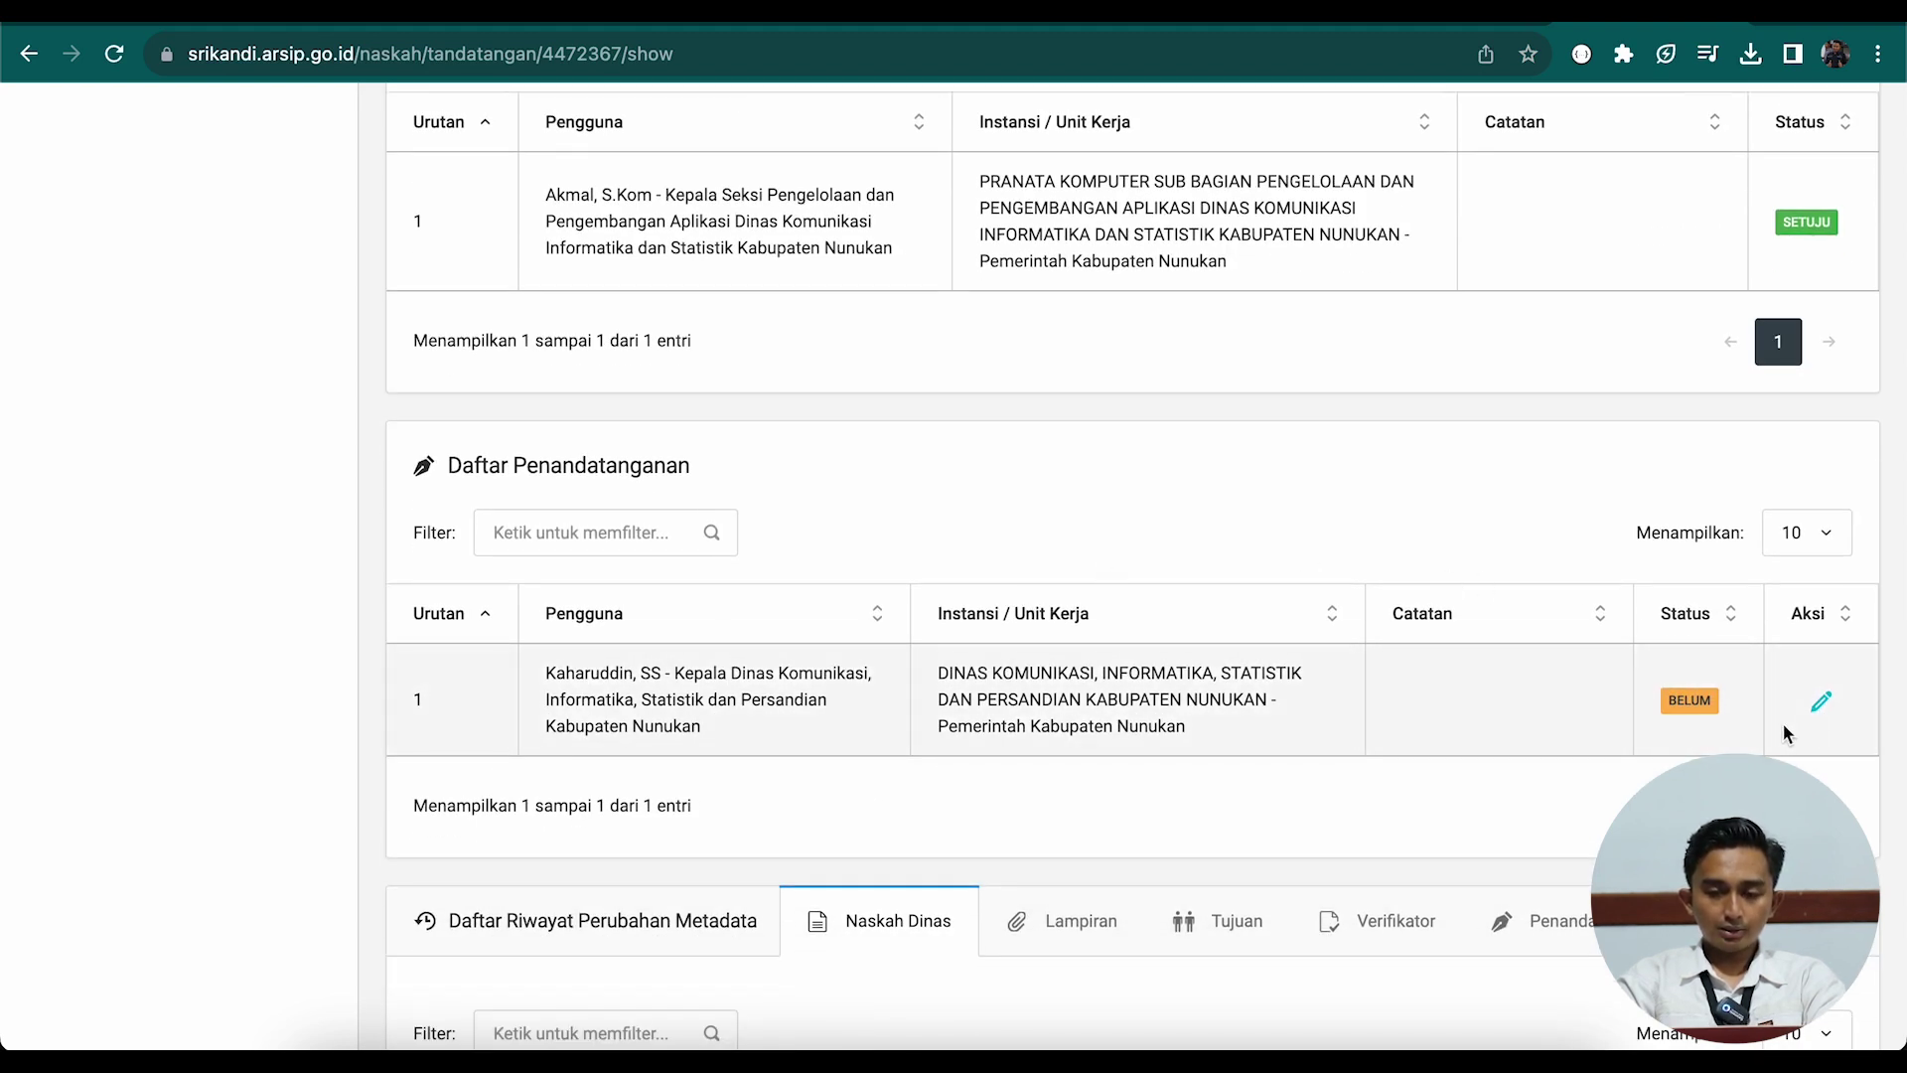
pyautogui.click(1823, 707)
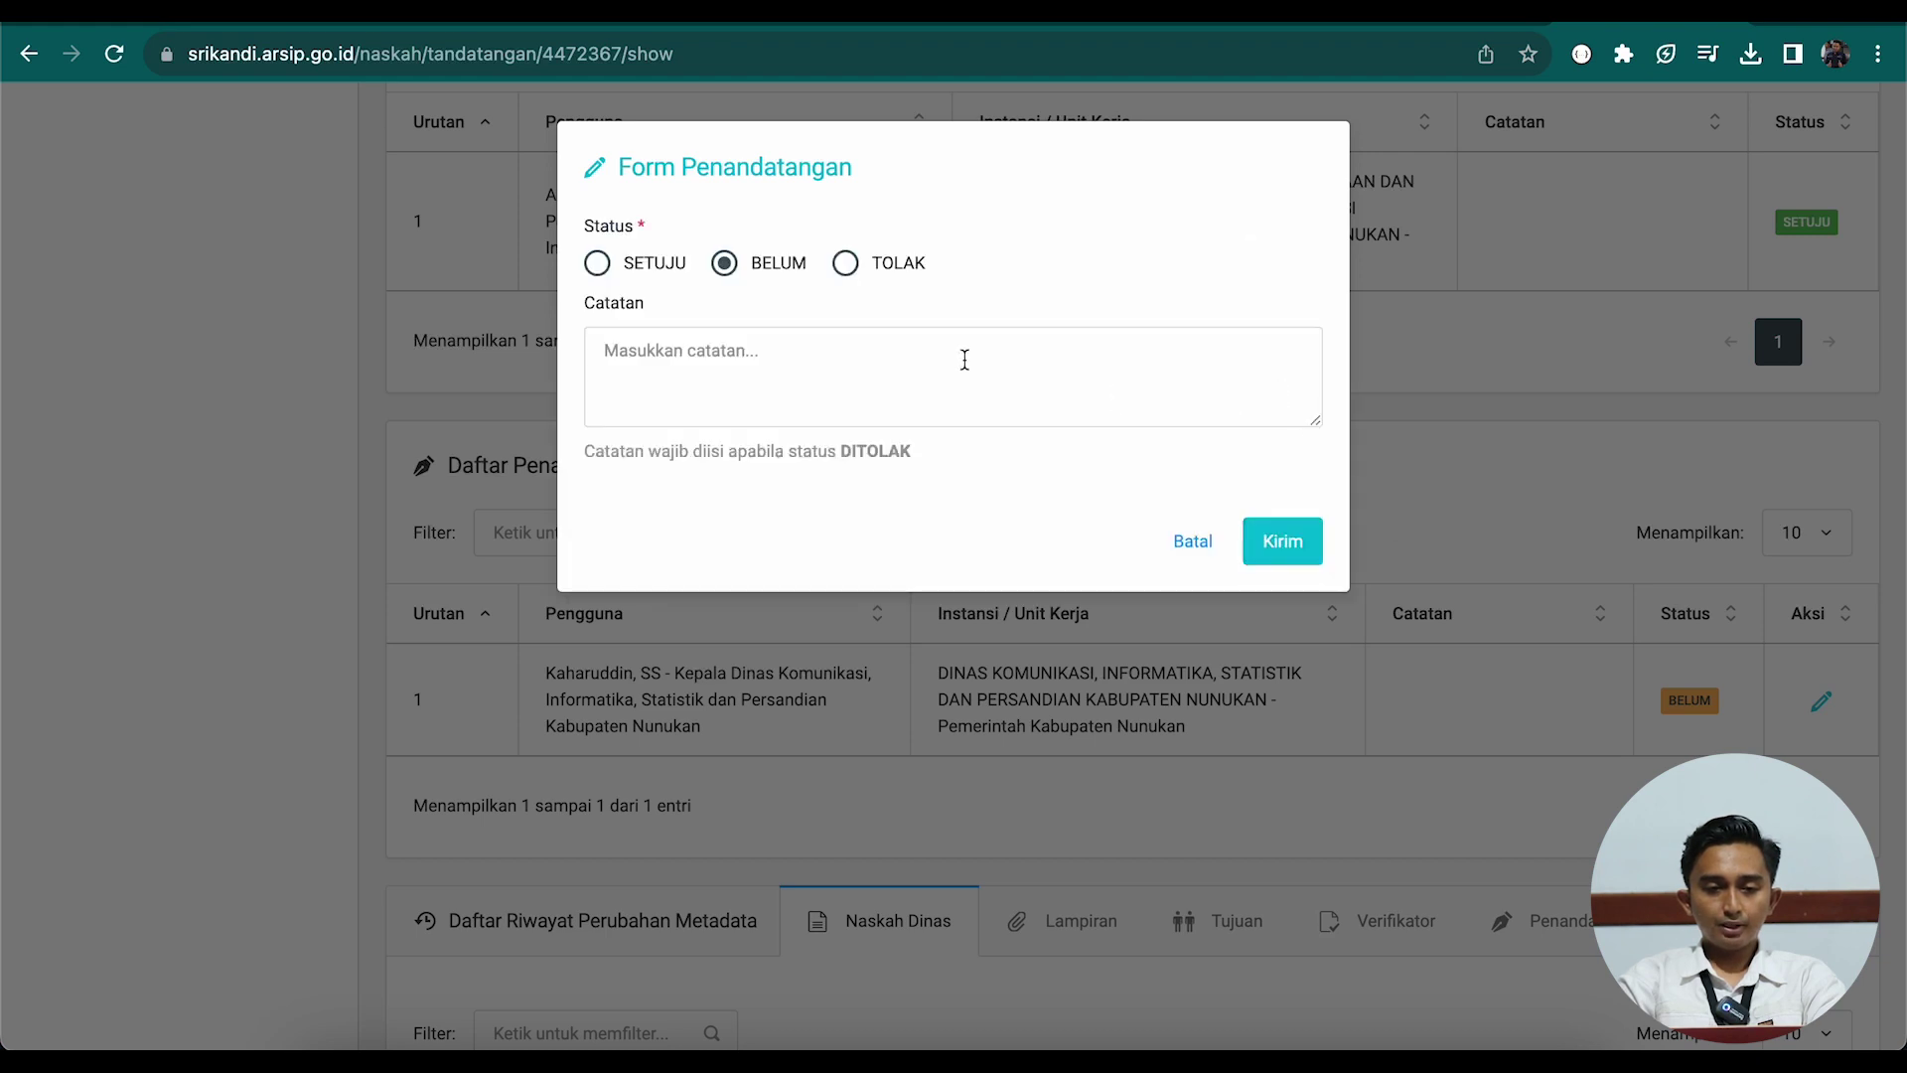
pyautogui.click(599, 265)
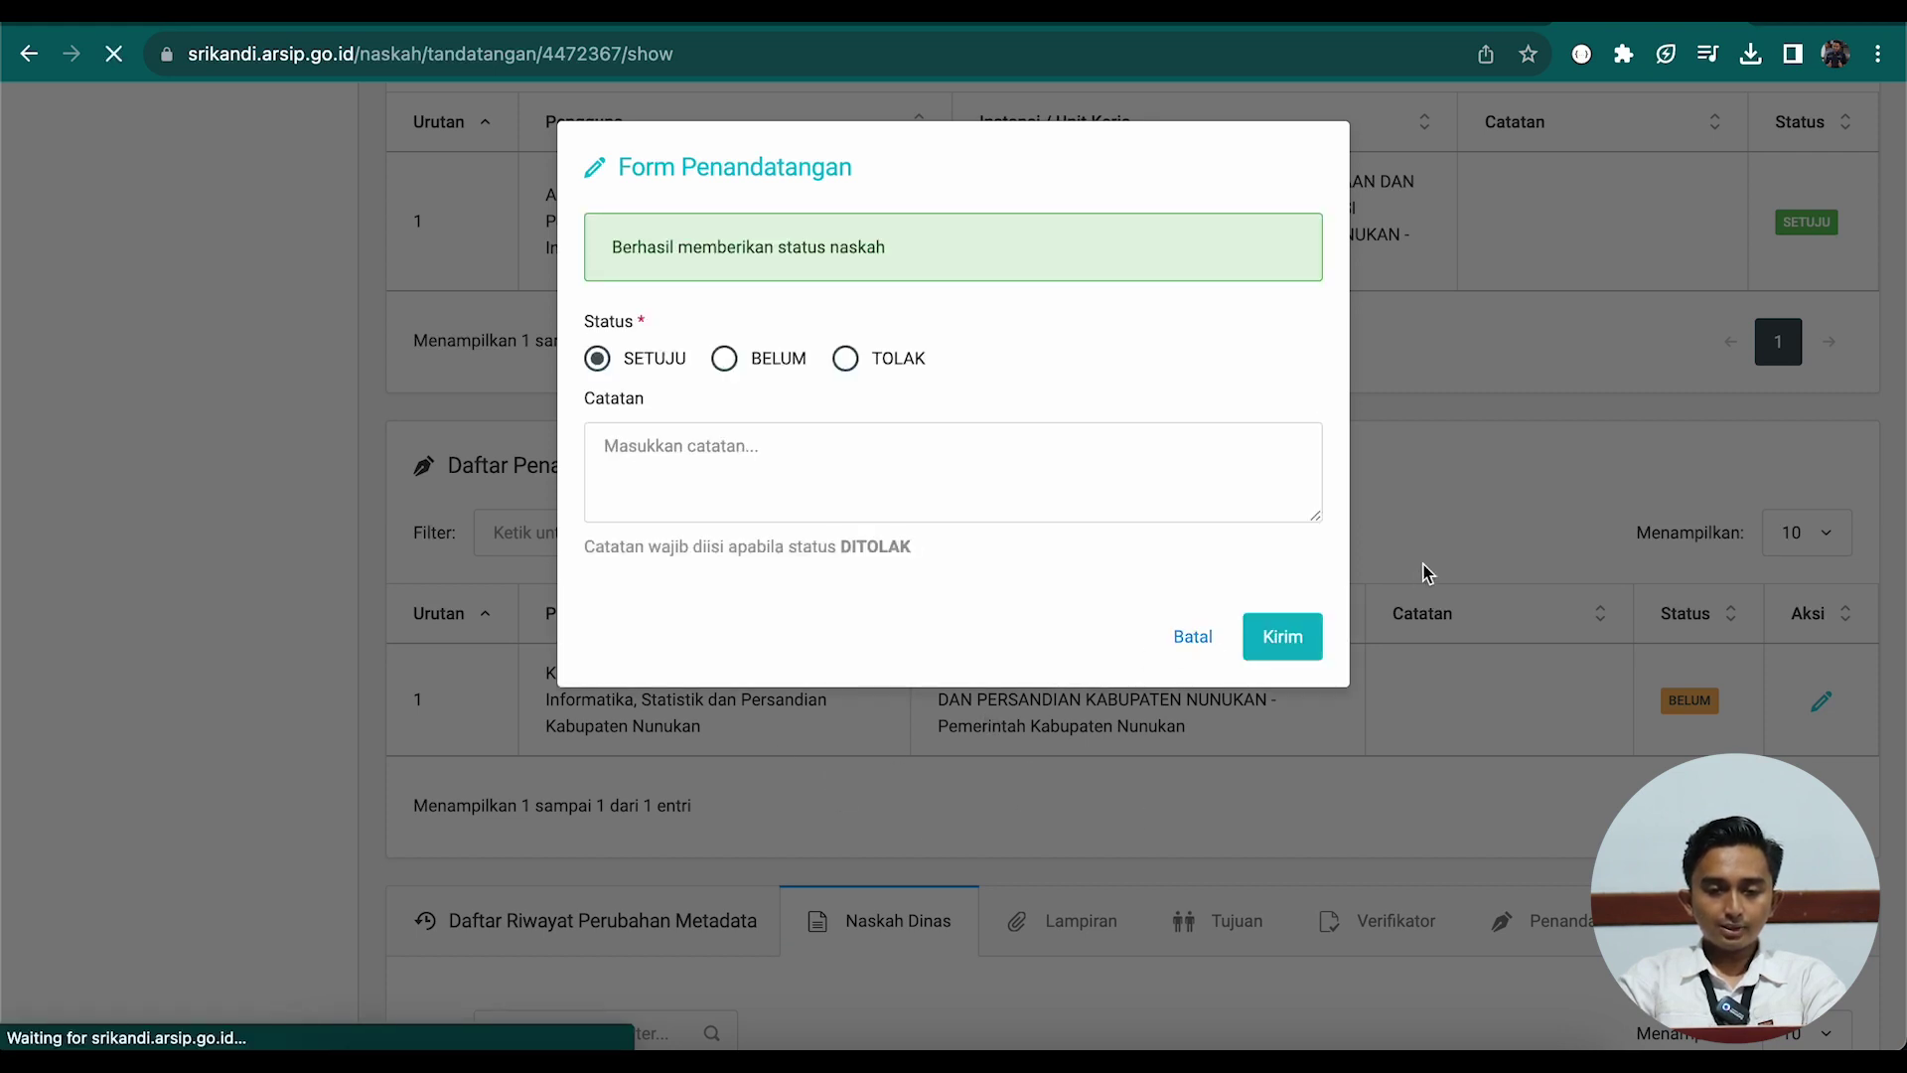
# - Find the Form Tanda Tangan Konvensional on the letter's detail page and read its download, signing and upload instructions
pyautogui.scroll(-1, 1308, 609)
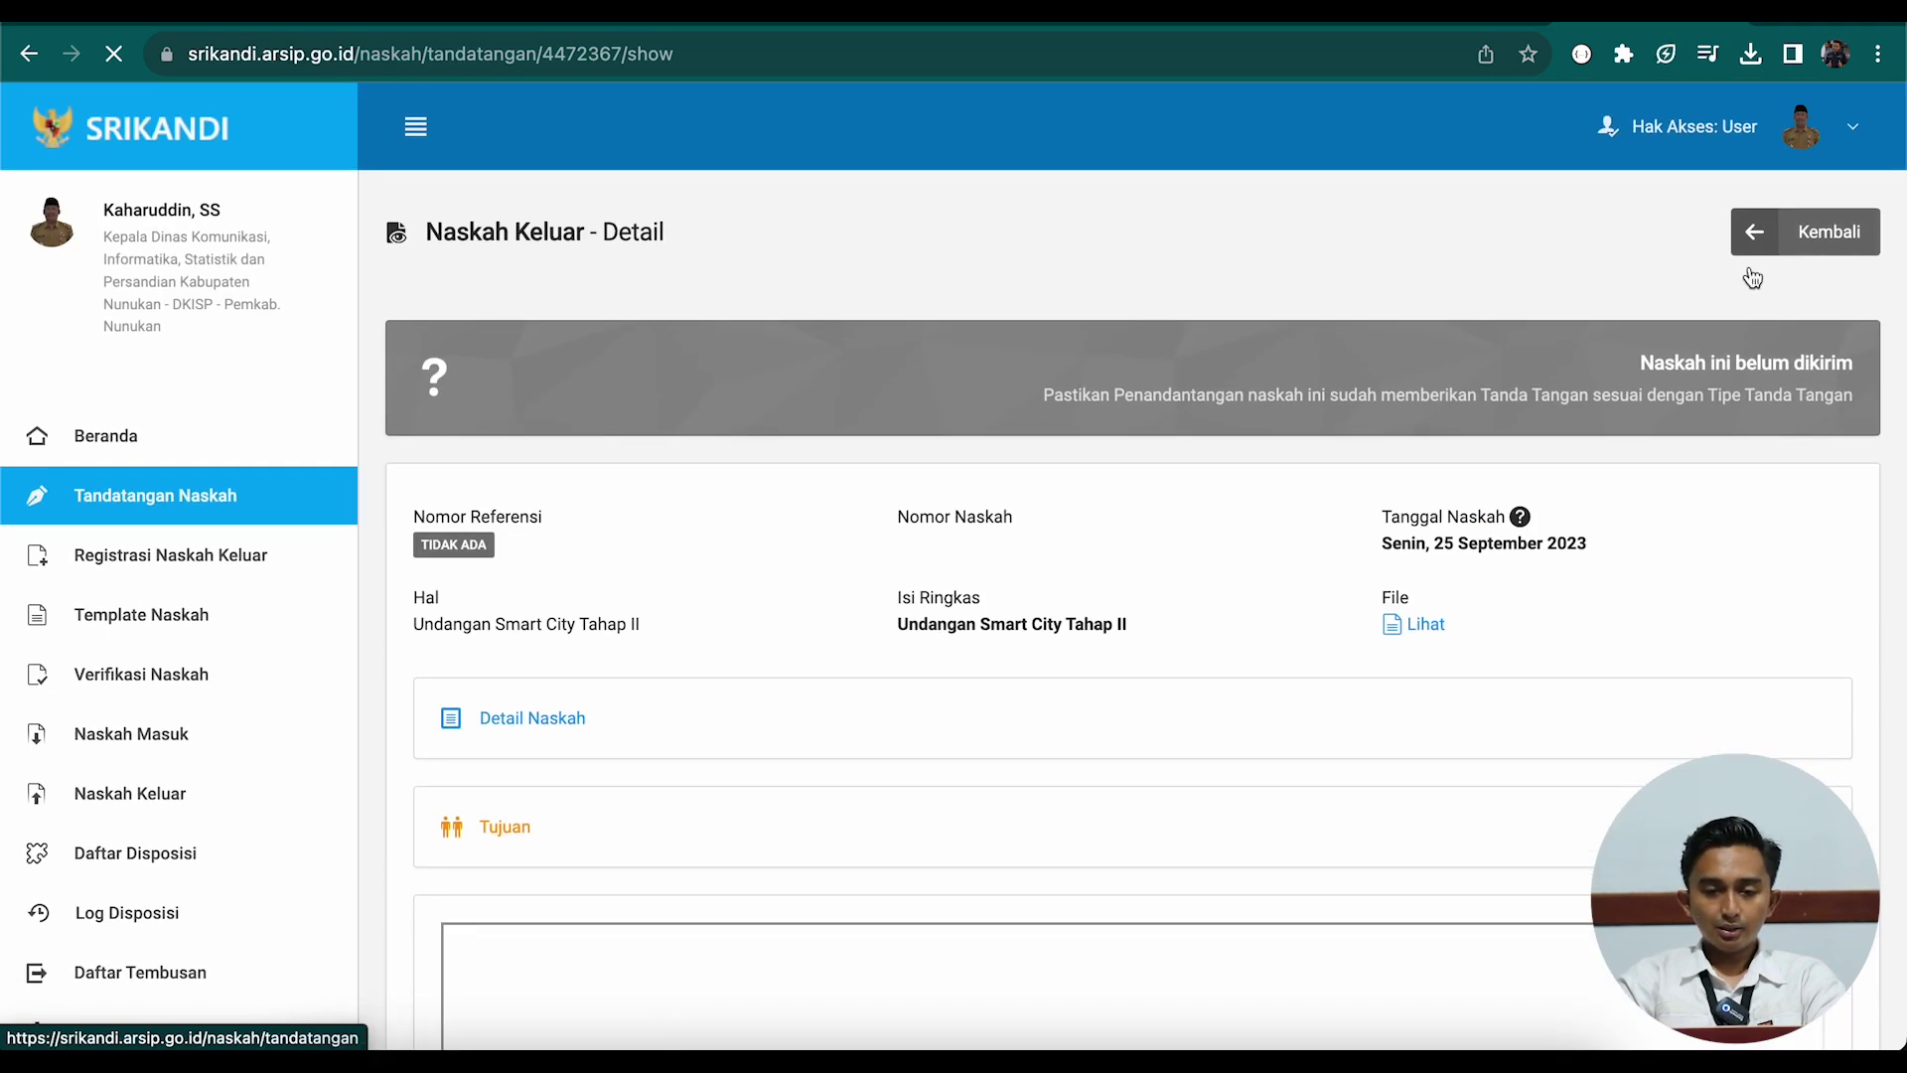
pyautogui.scroll(-15, 1579, 566)
pyautogui.scroll(5, 1577, 556)
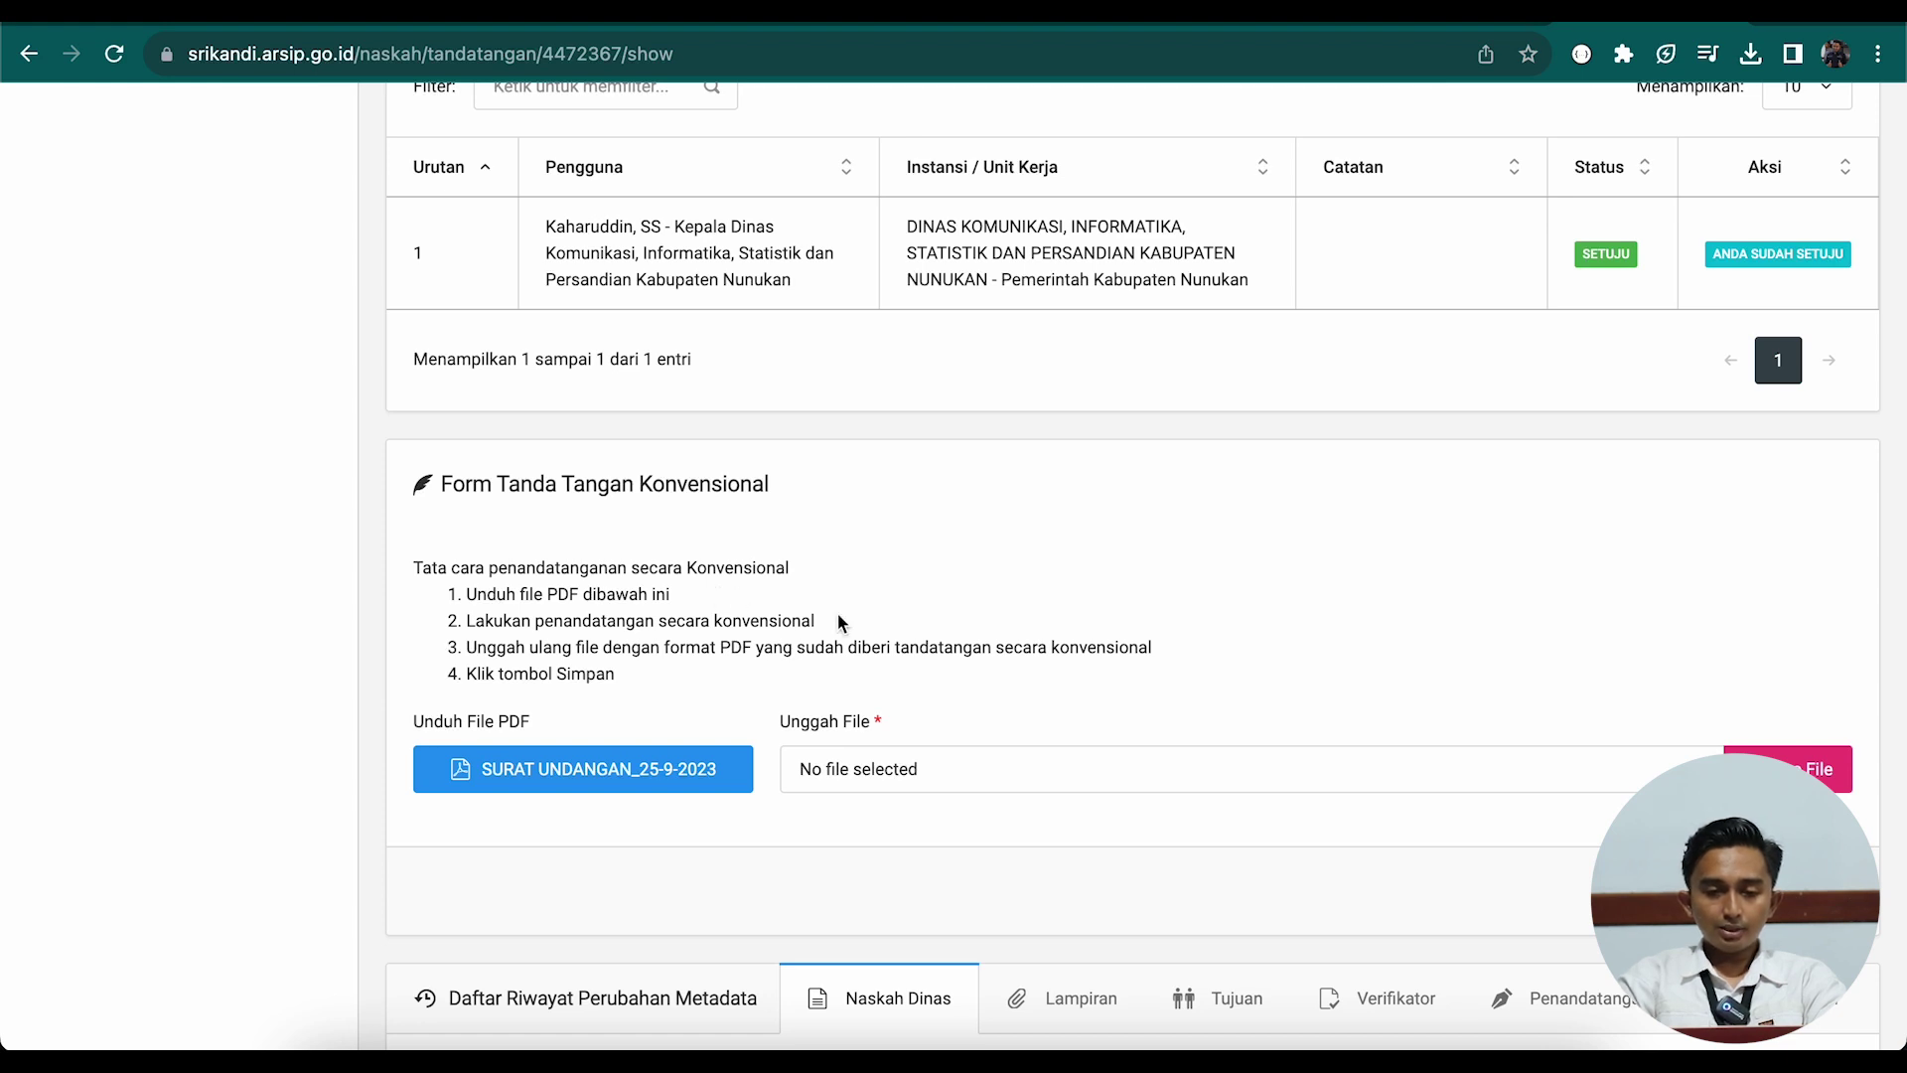
pyautogui.scroll(-1, 1498, 782)
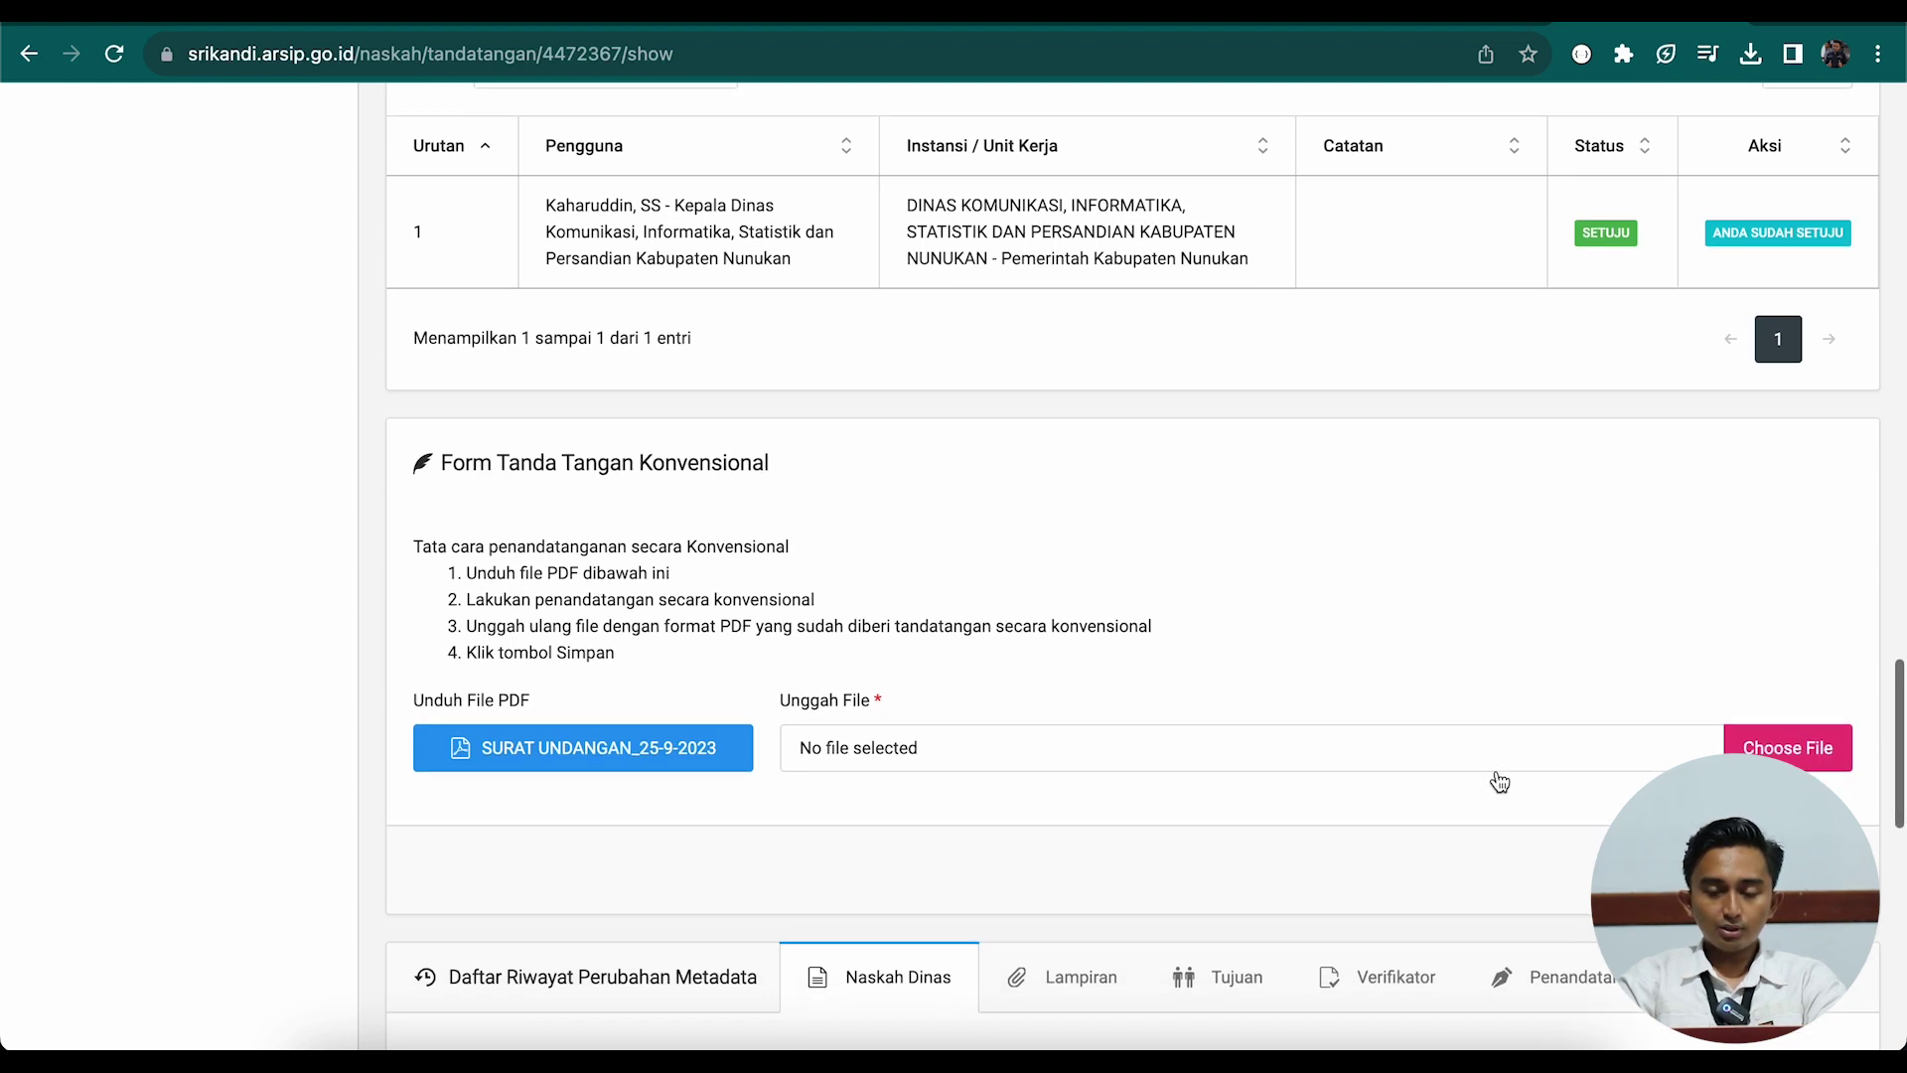
pyautogui.click(1761, 748)
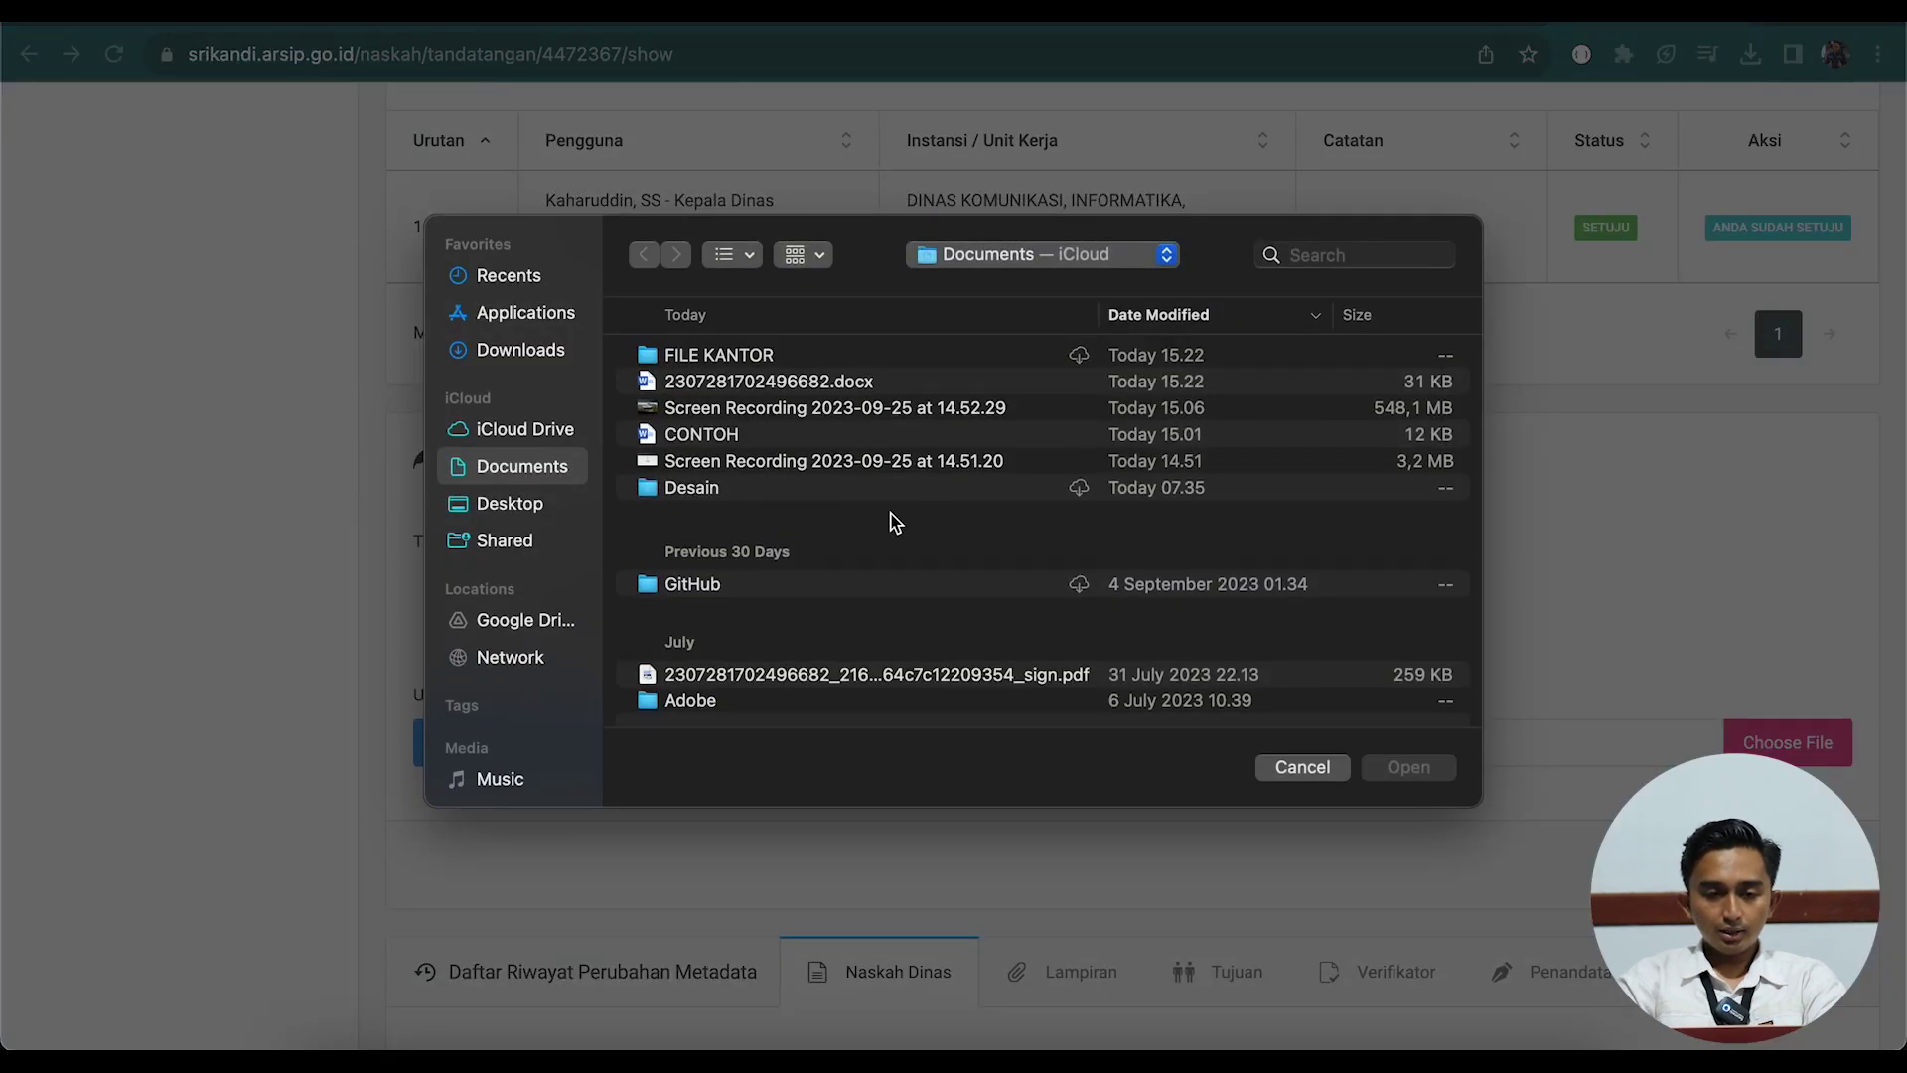
pyautogui.click(931, 678)
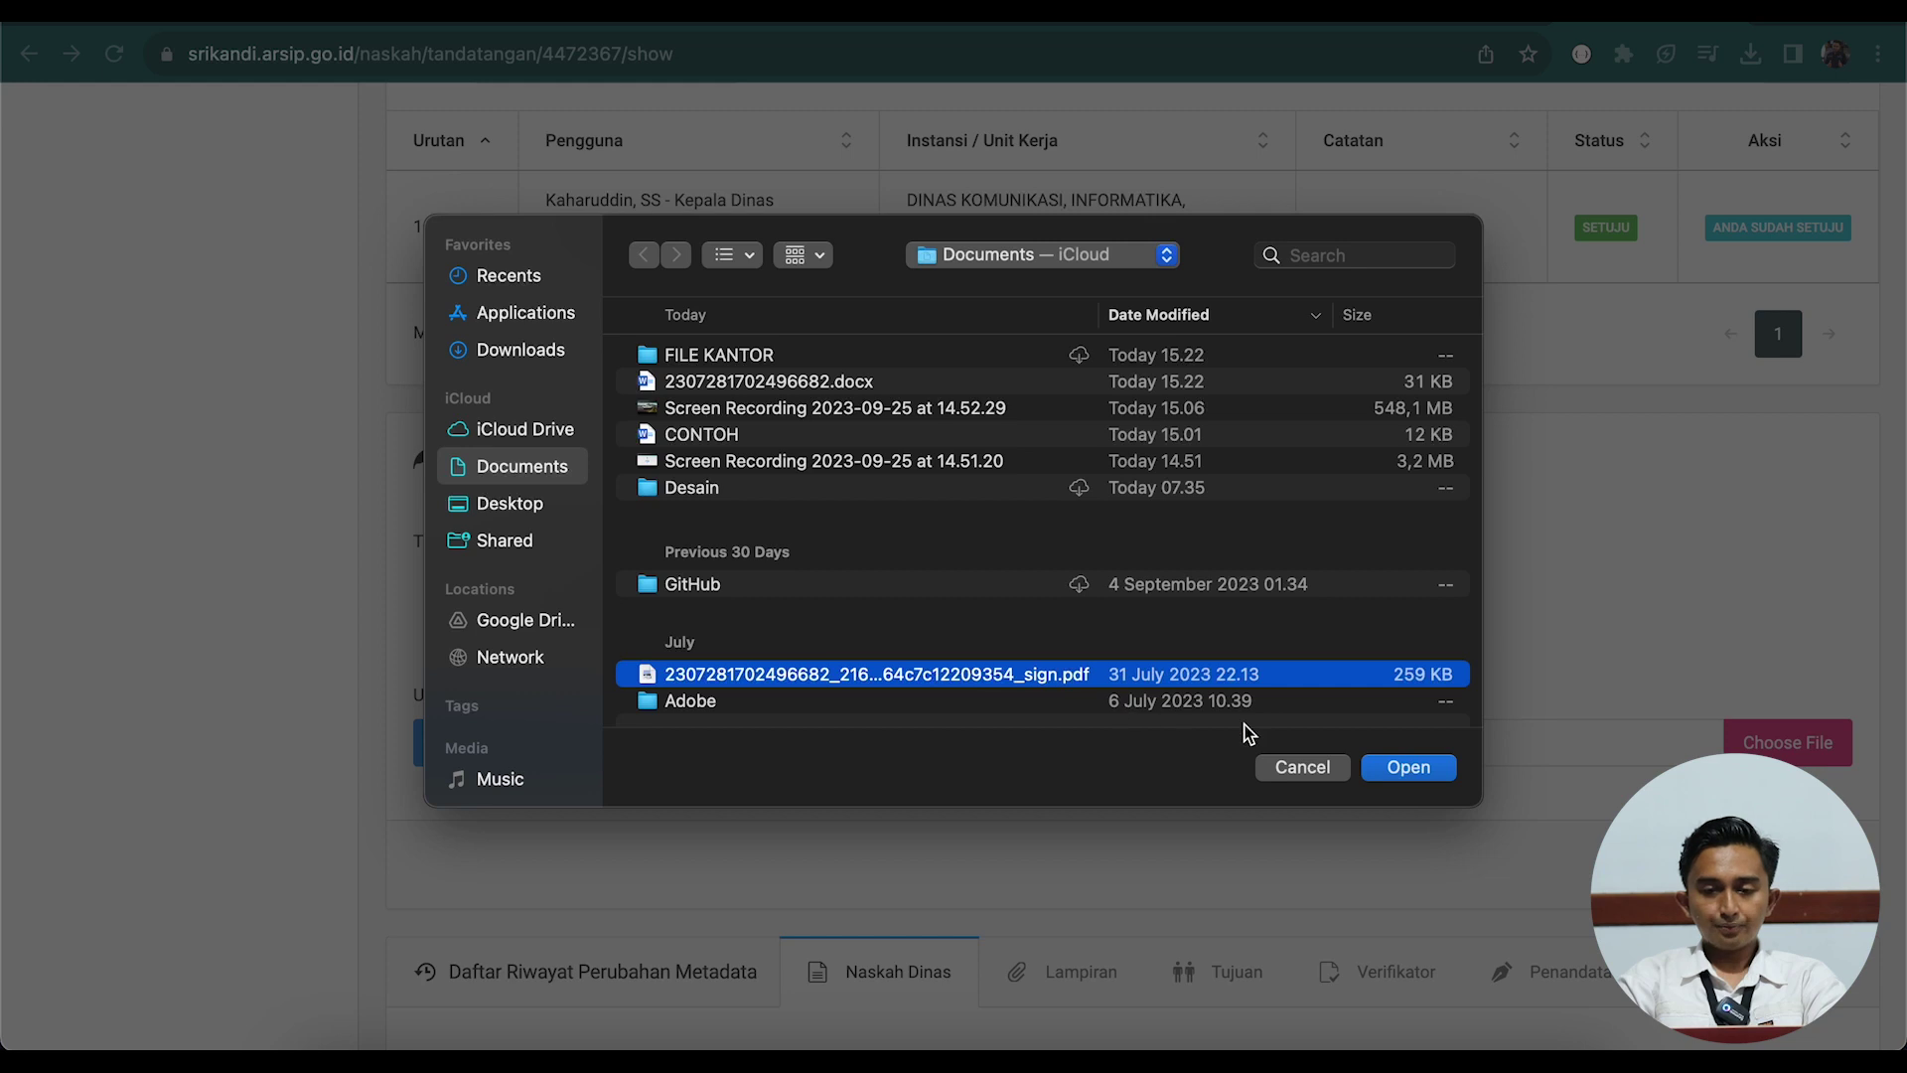
pyautogui.click(1409, 768)
pyautogui.scroll(-1, 1529, 676)
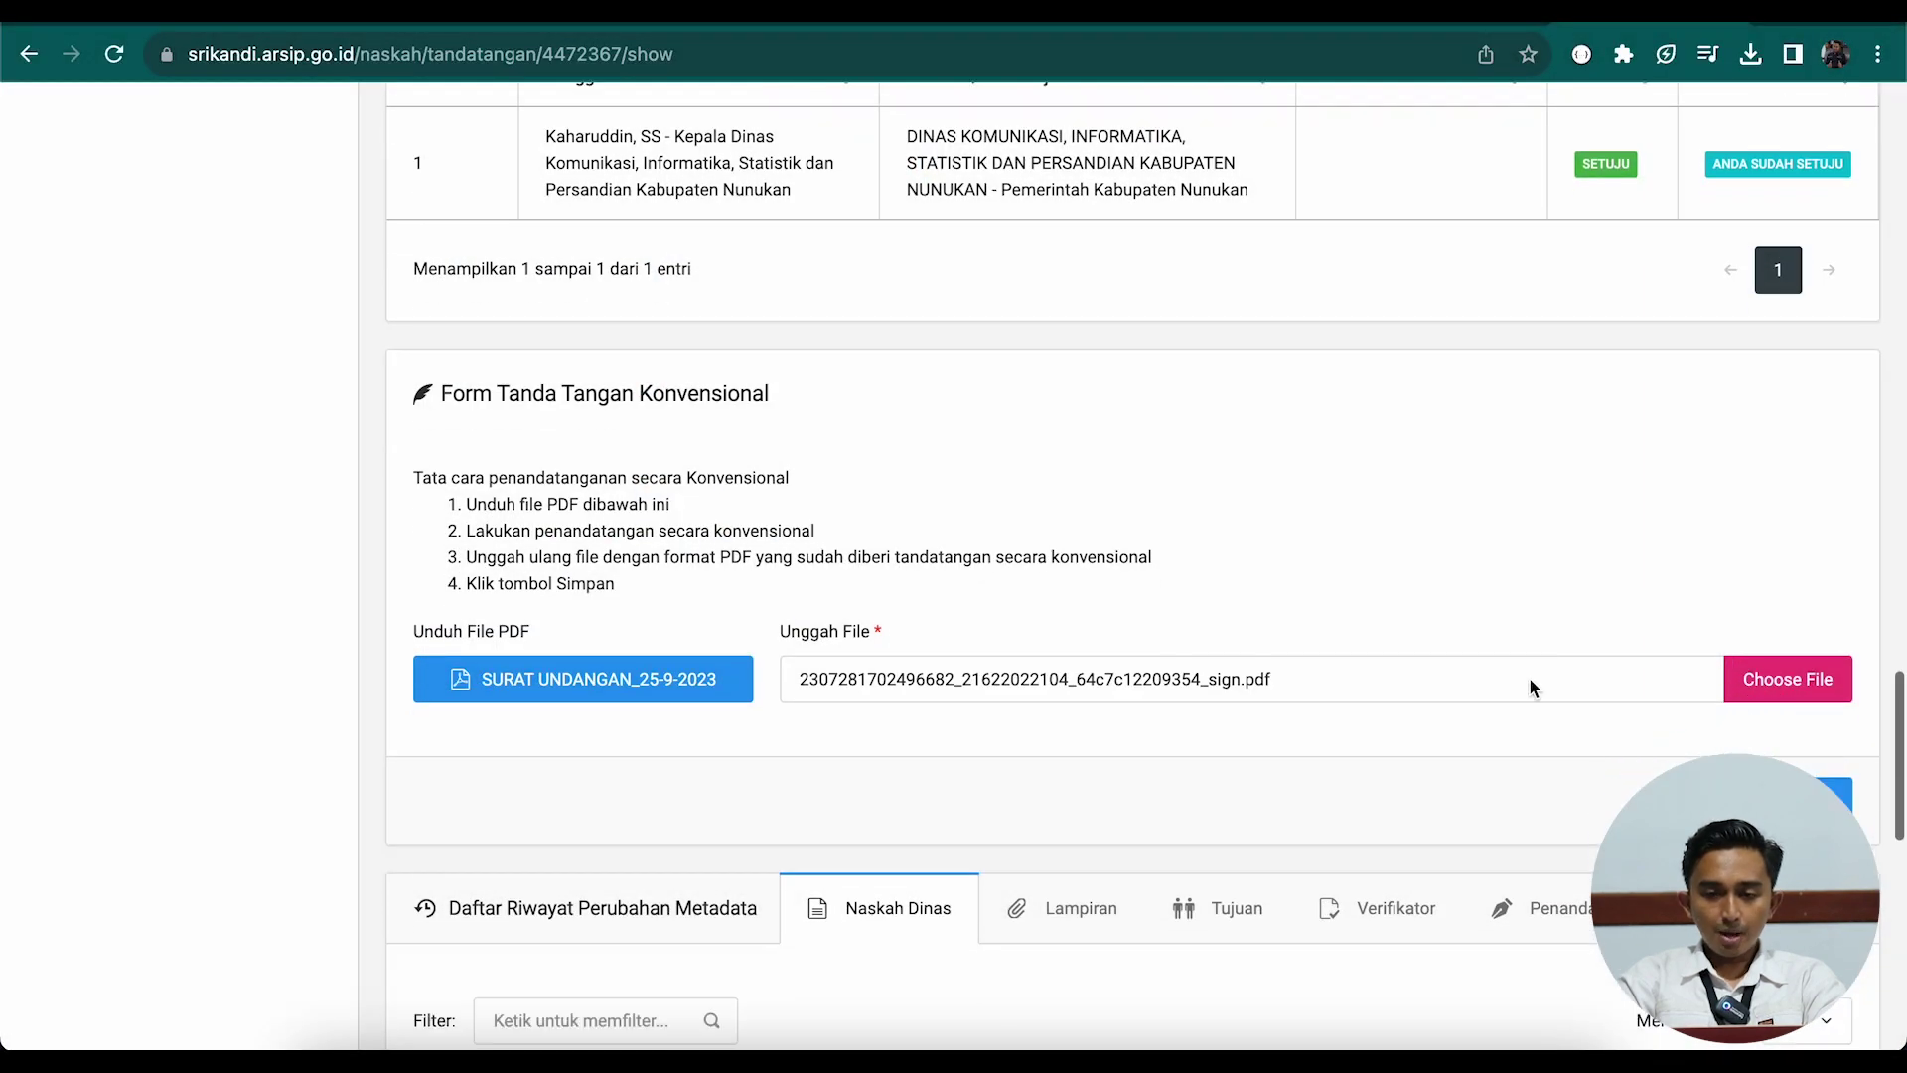
pyautogui.click(1794, 797)
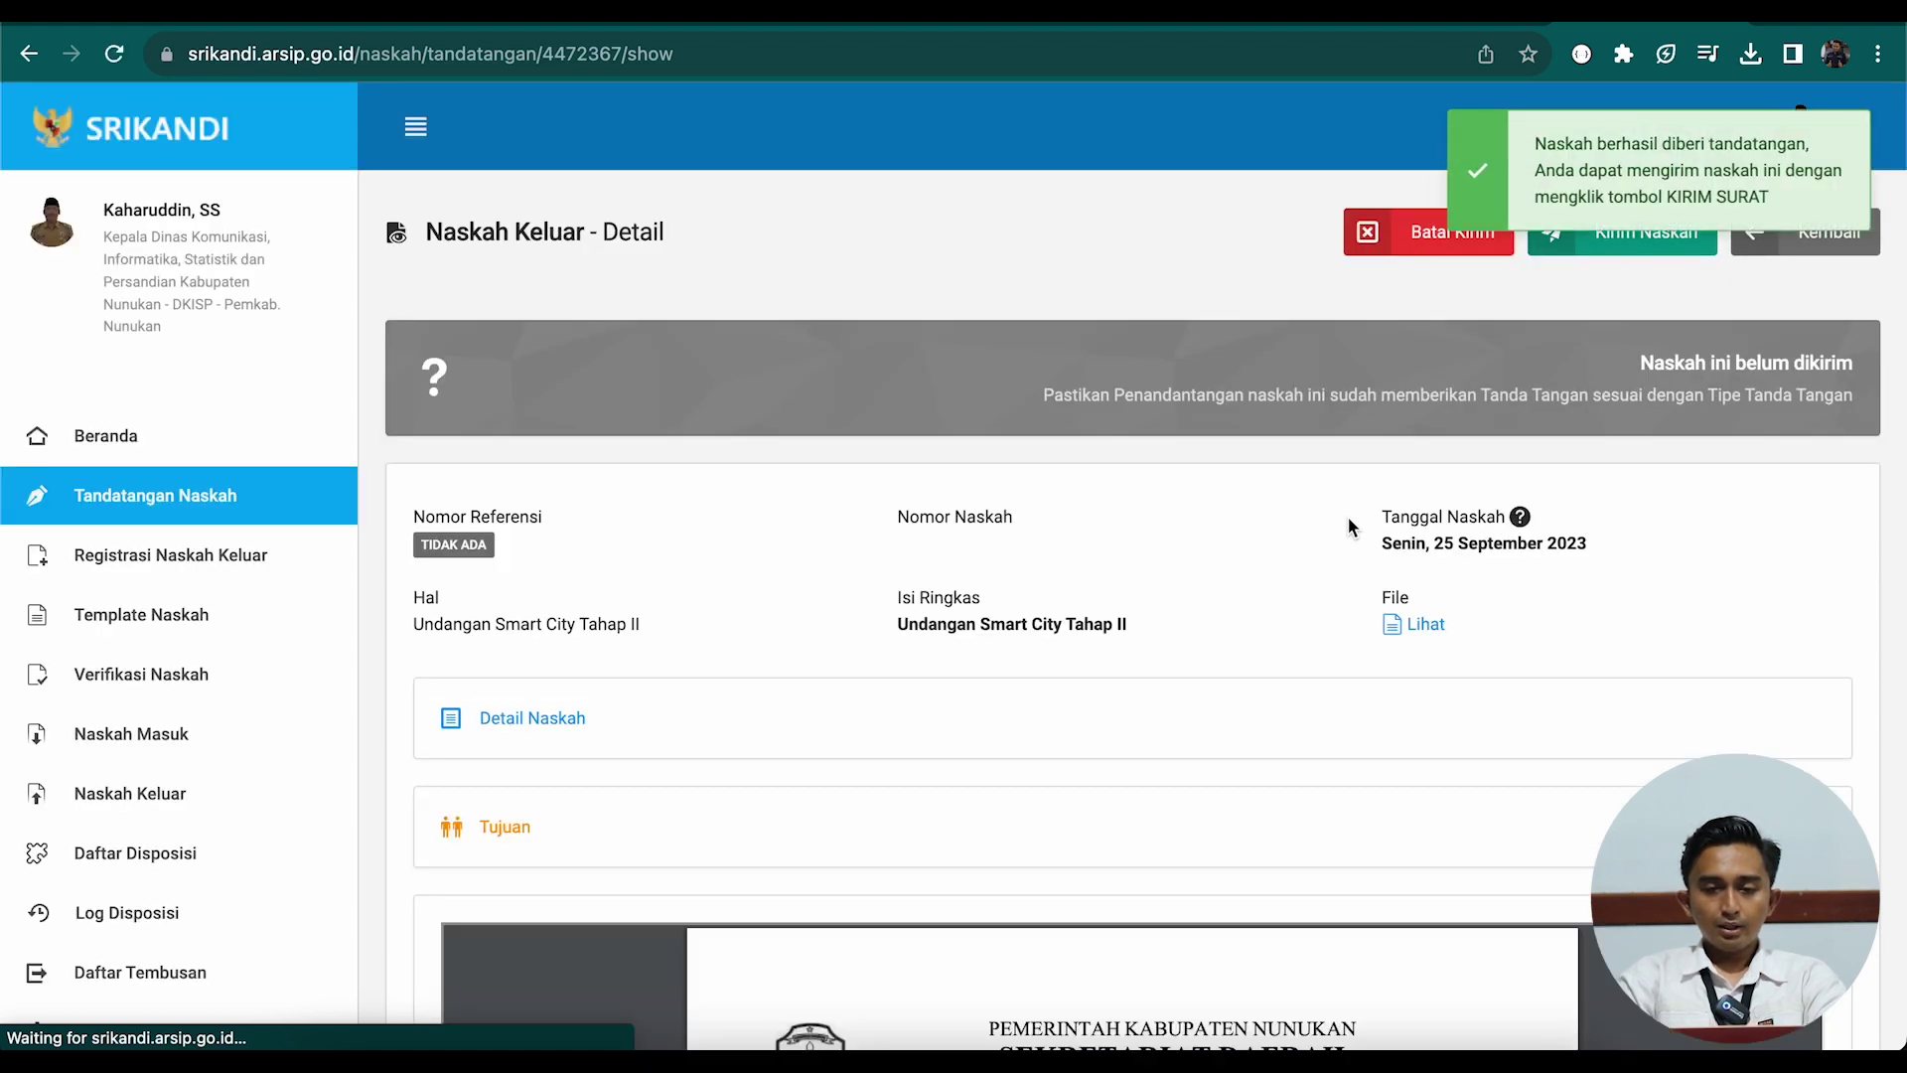
# - Review the signed letter's preview on the Naskah Keluar detail page, including its signature block, QR codes and attachments
pyautogui.scroll(-10, 1344, 649)
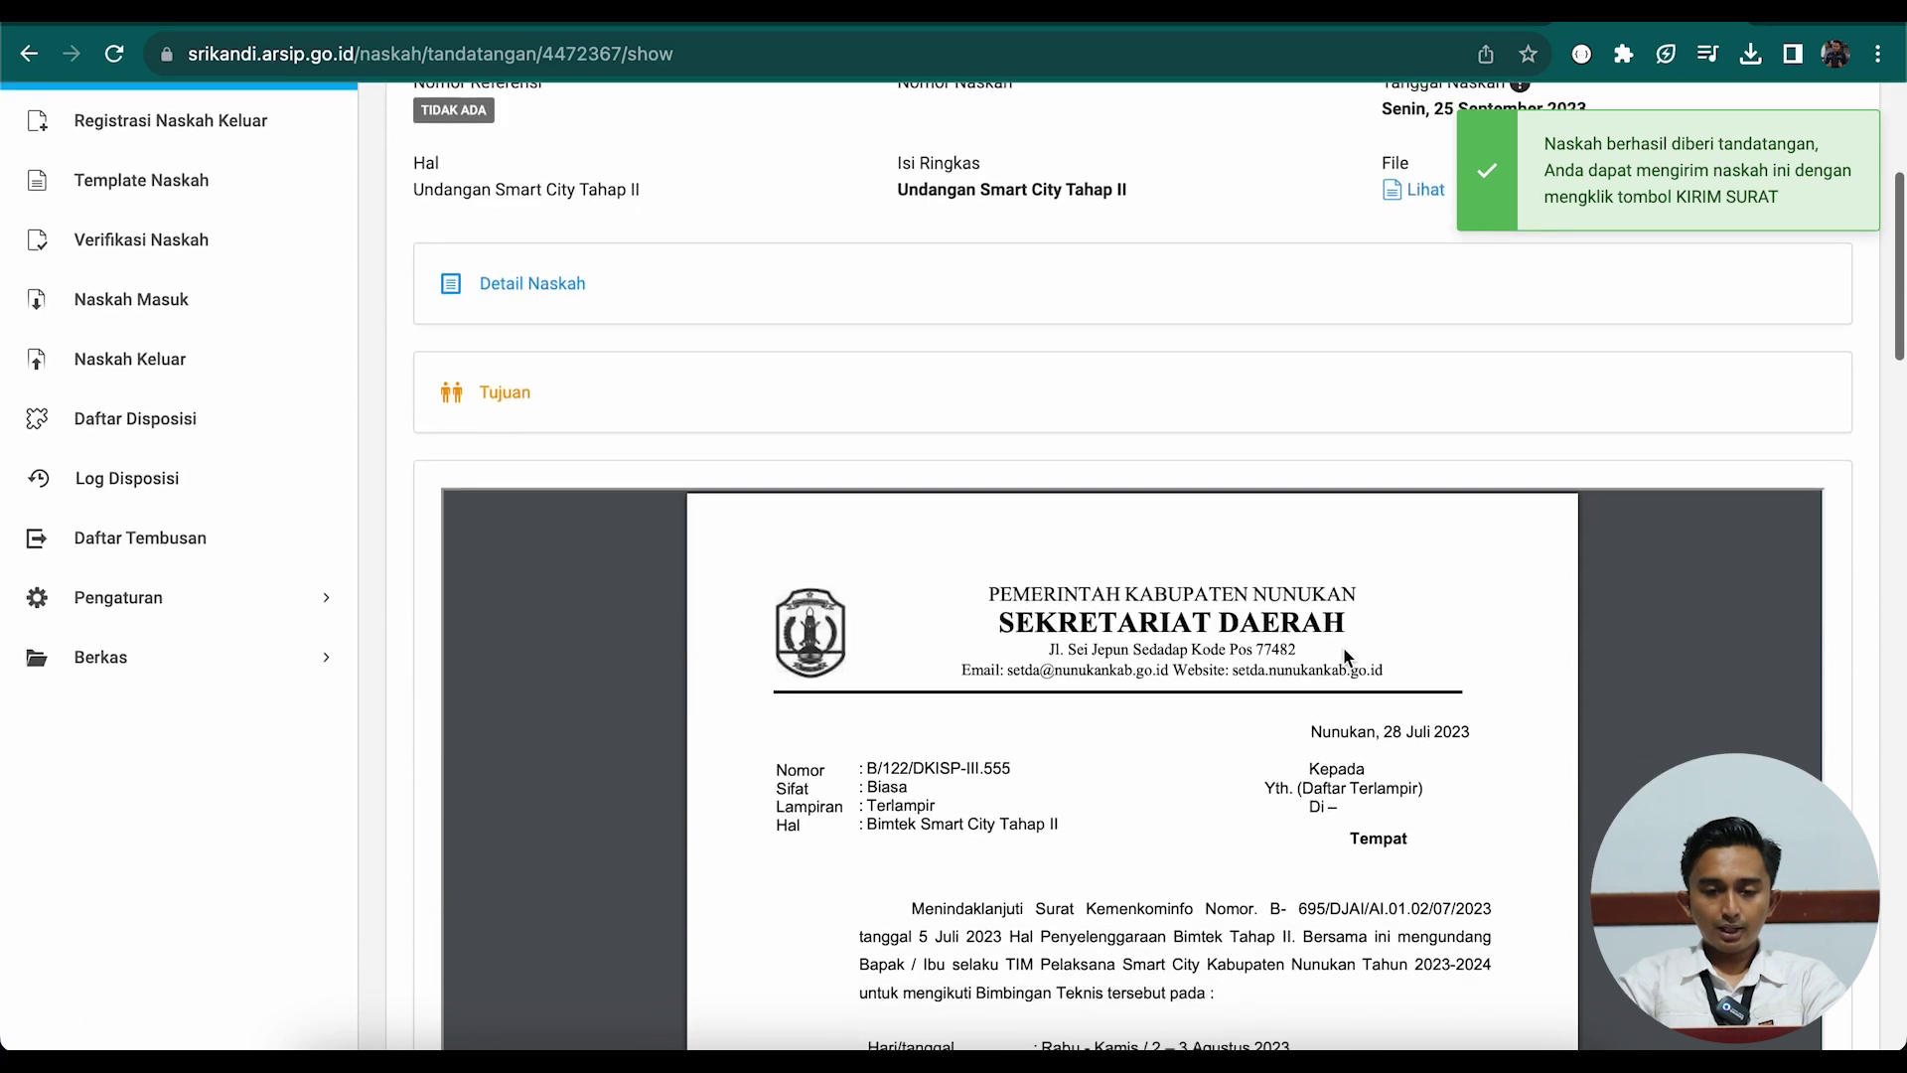
pyautogui.scroll(-3, 1488, 734)
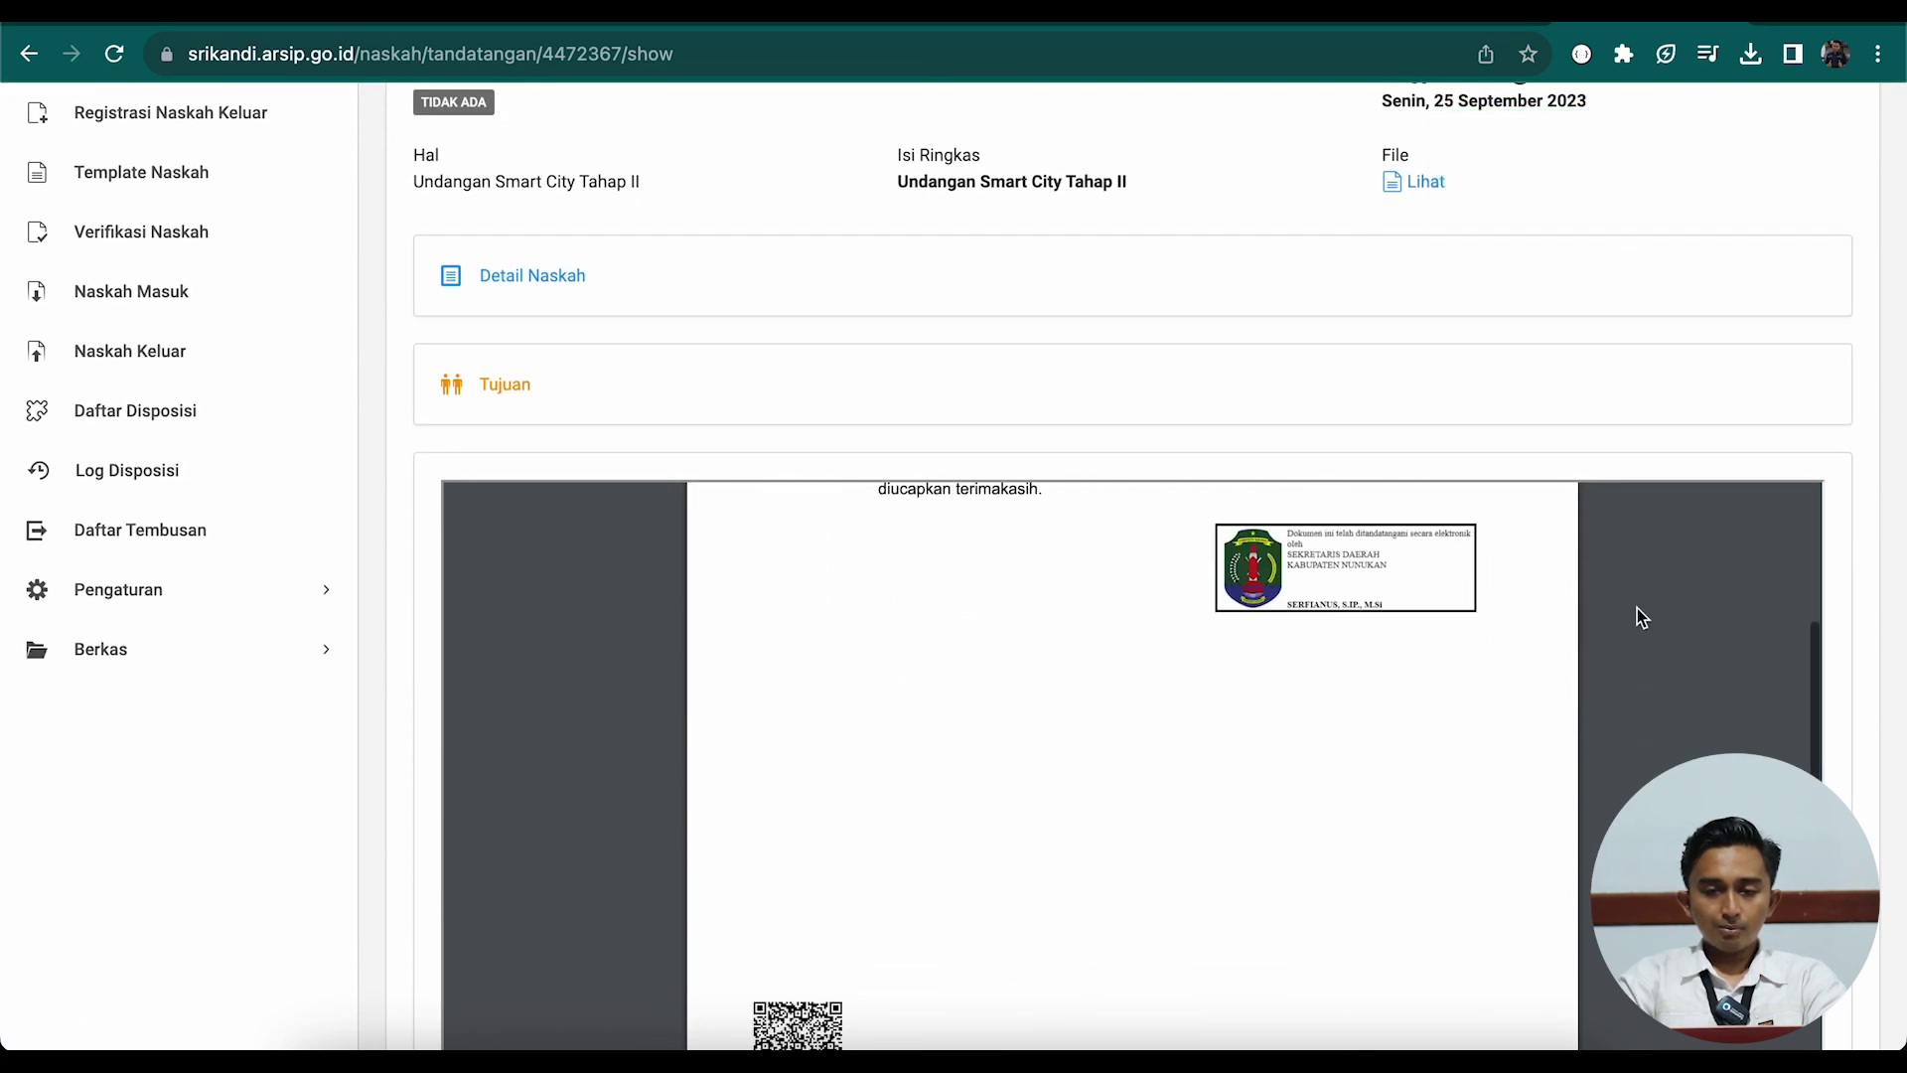
pyautogui.scroll(-3, 1844, 520)
pyautogui.scroll(-10, 1436, 600)
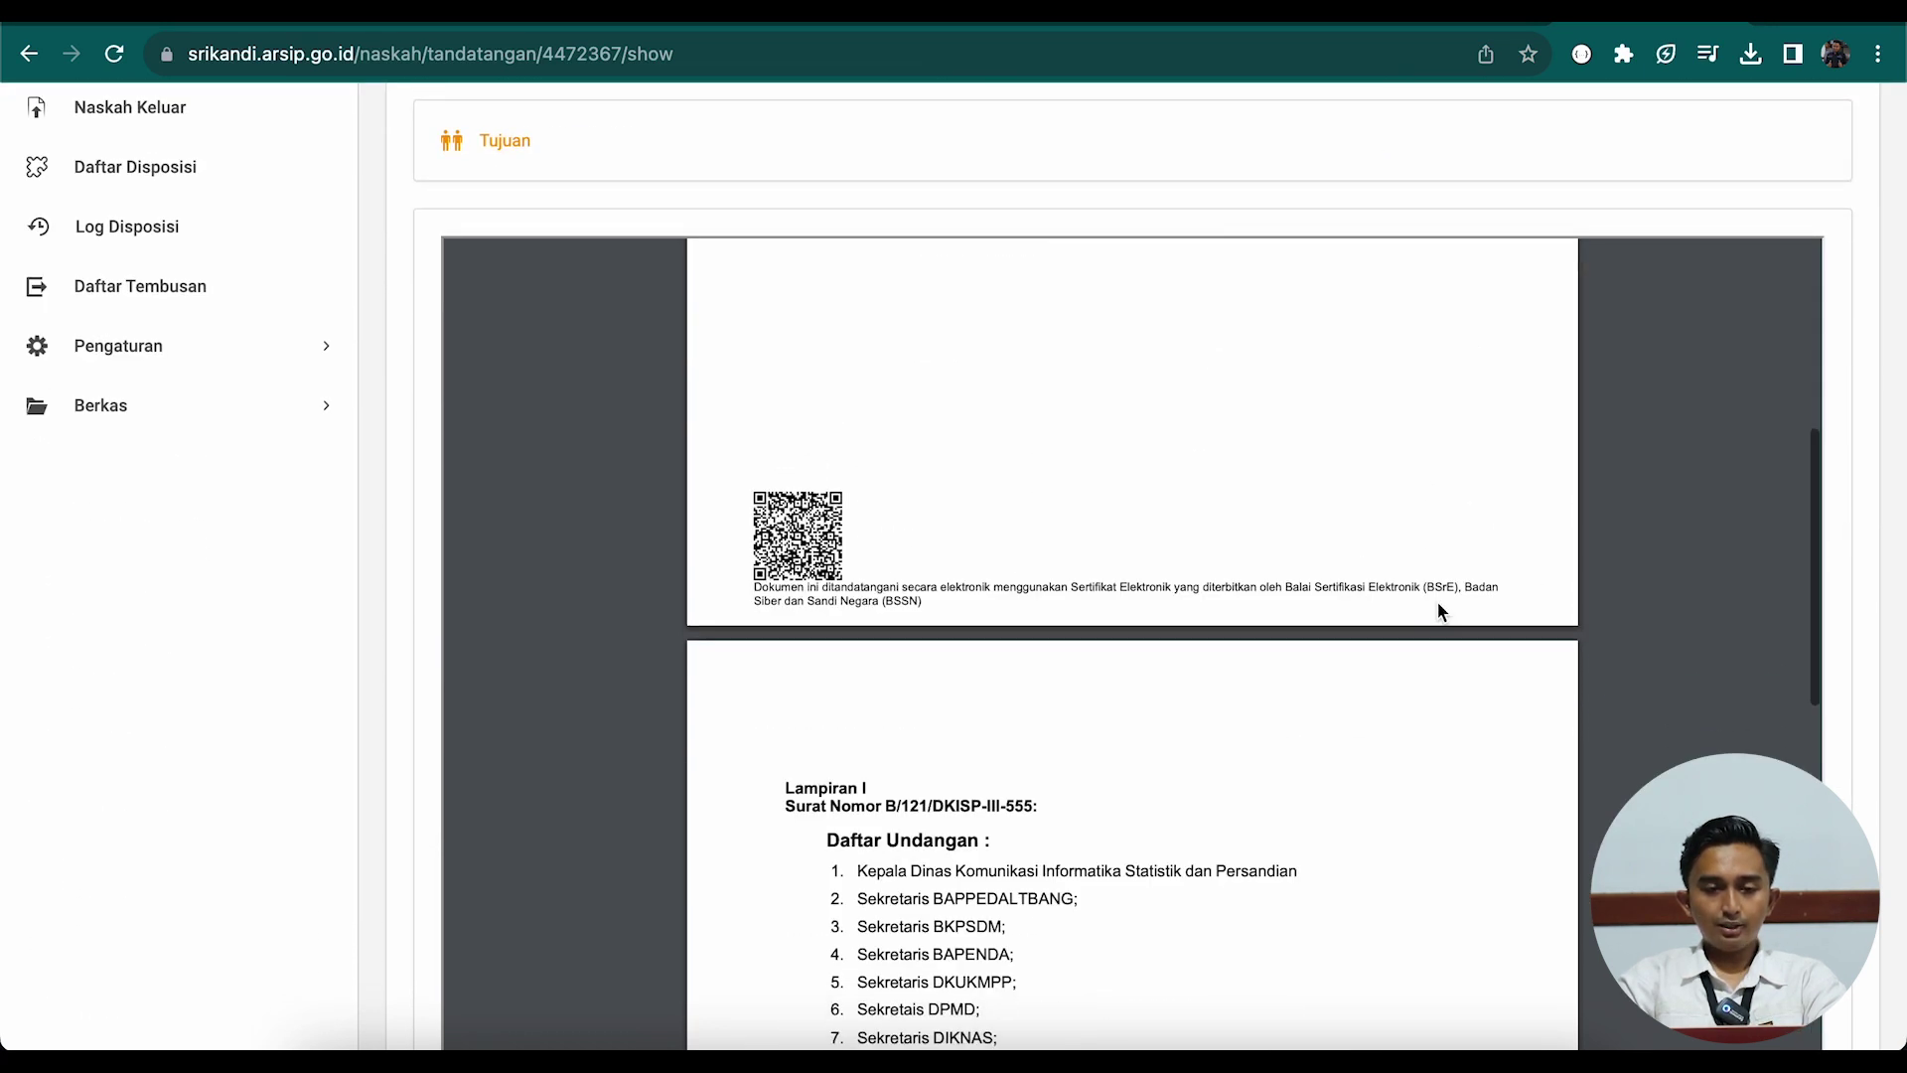
pyautogui.scroll(-15, 1437, 600)
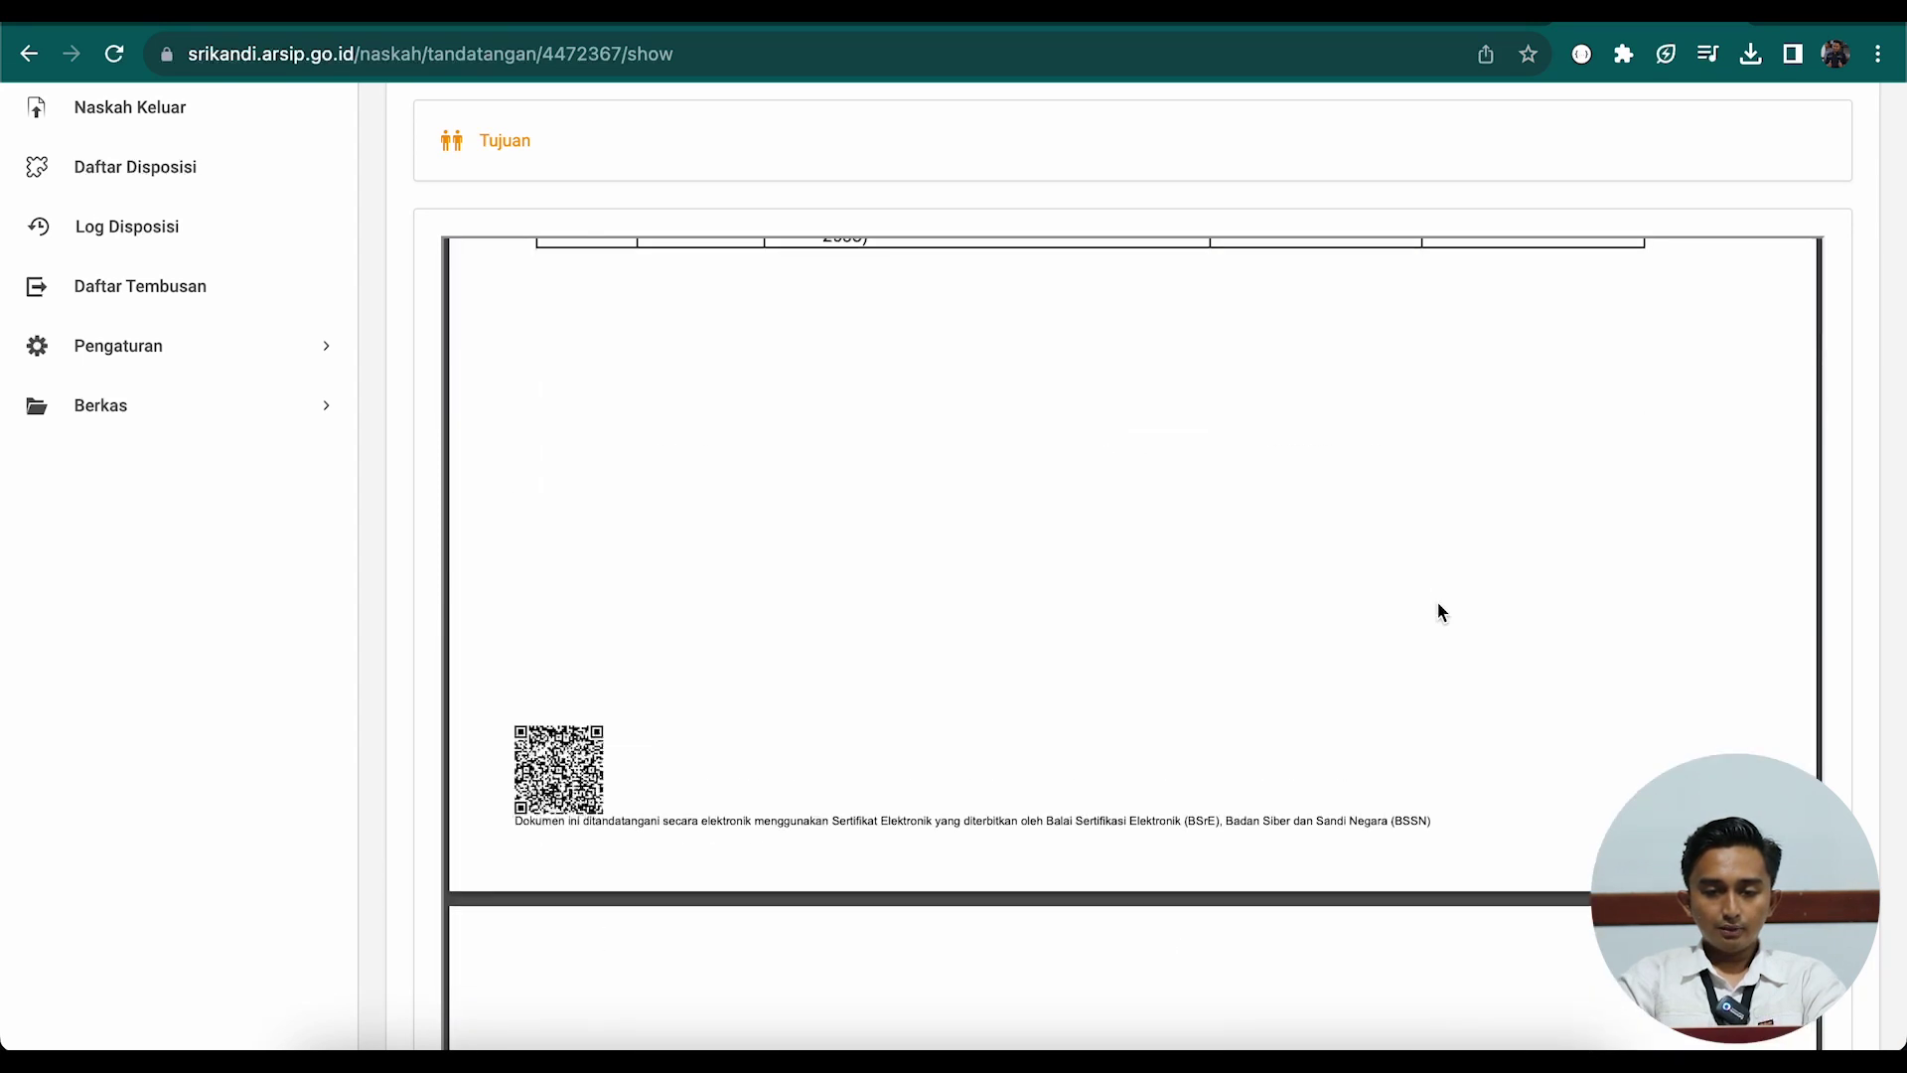
pyautogui.scroll(-5, 1575, 802)
pyautogui.scroll(5, 1821, 682)
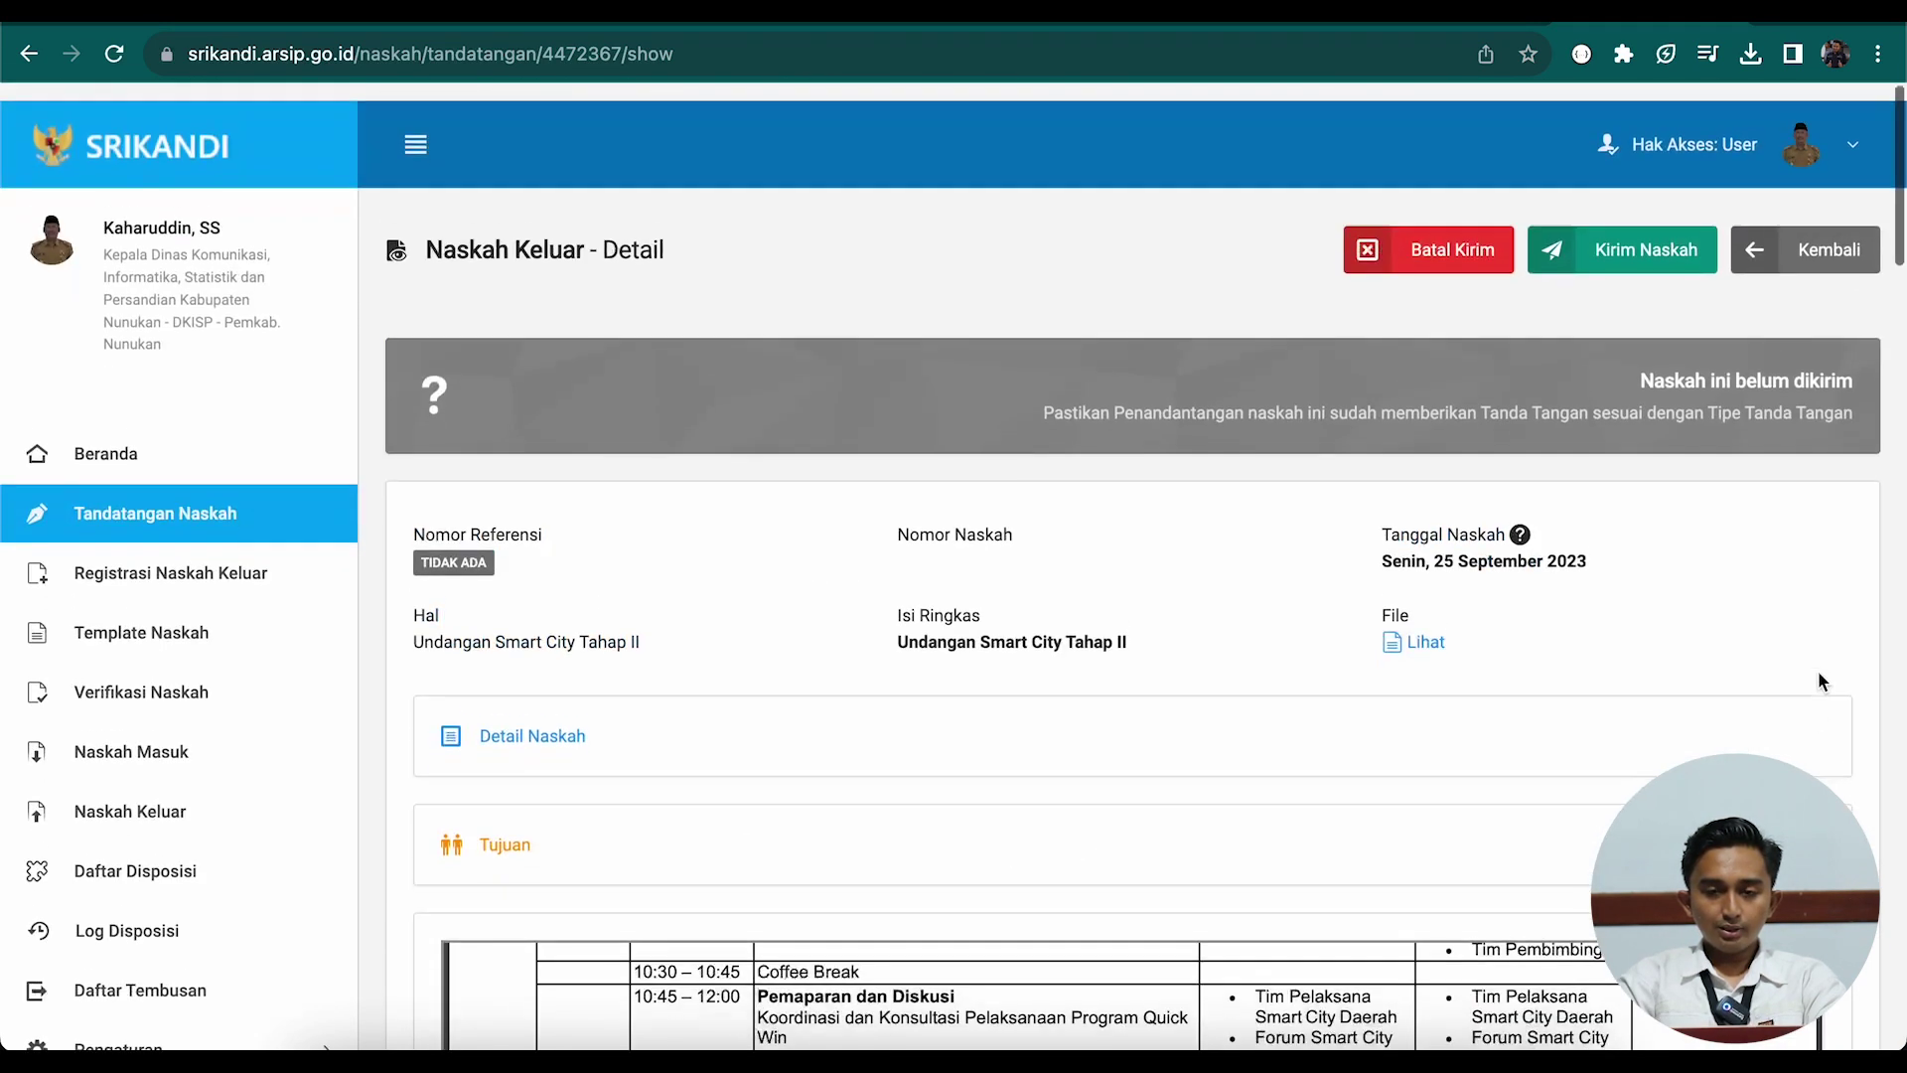
pyautogui.scroll(-1, 1823, 681)
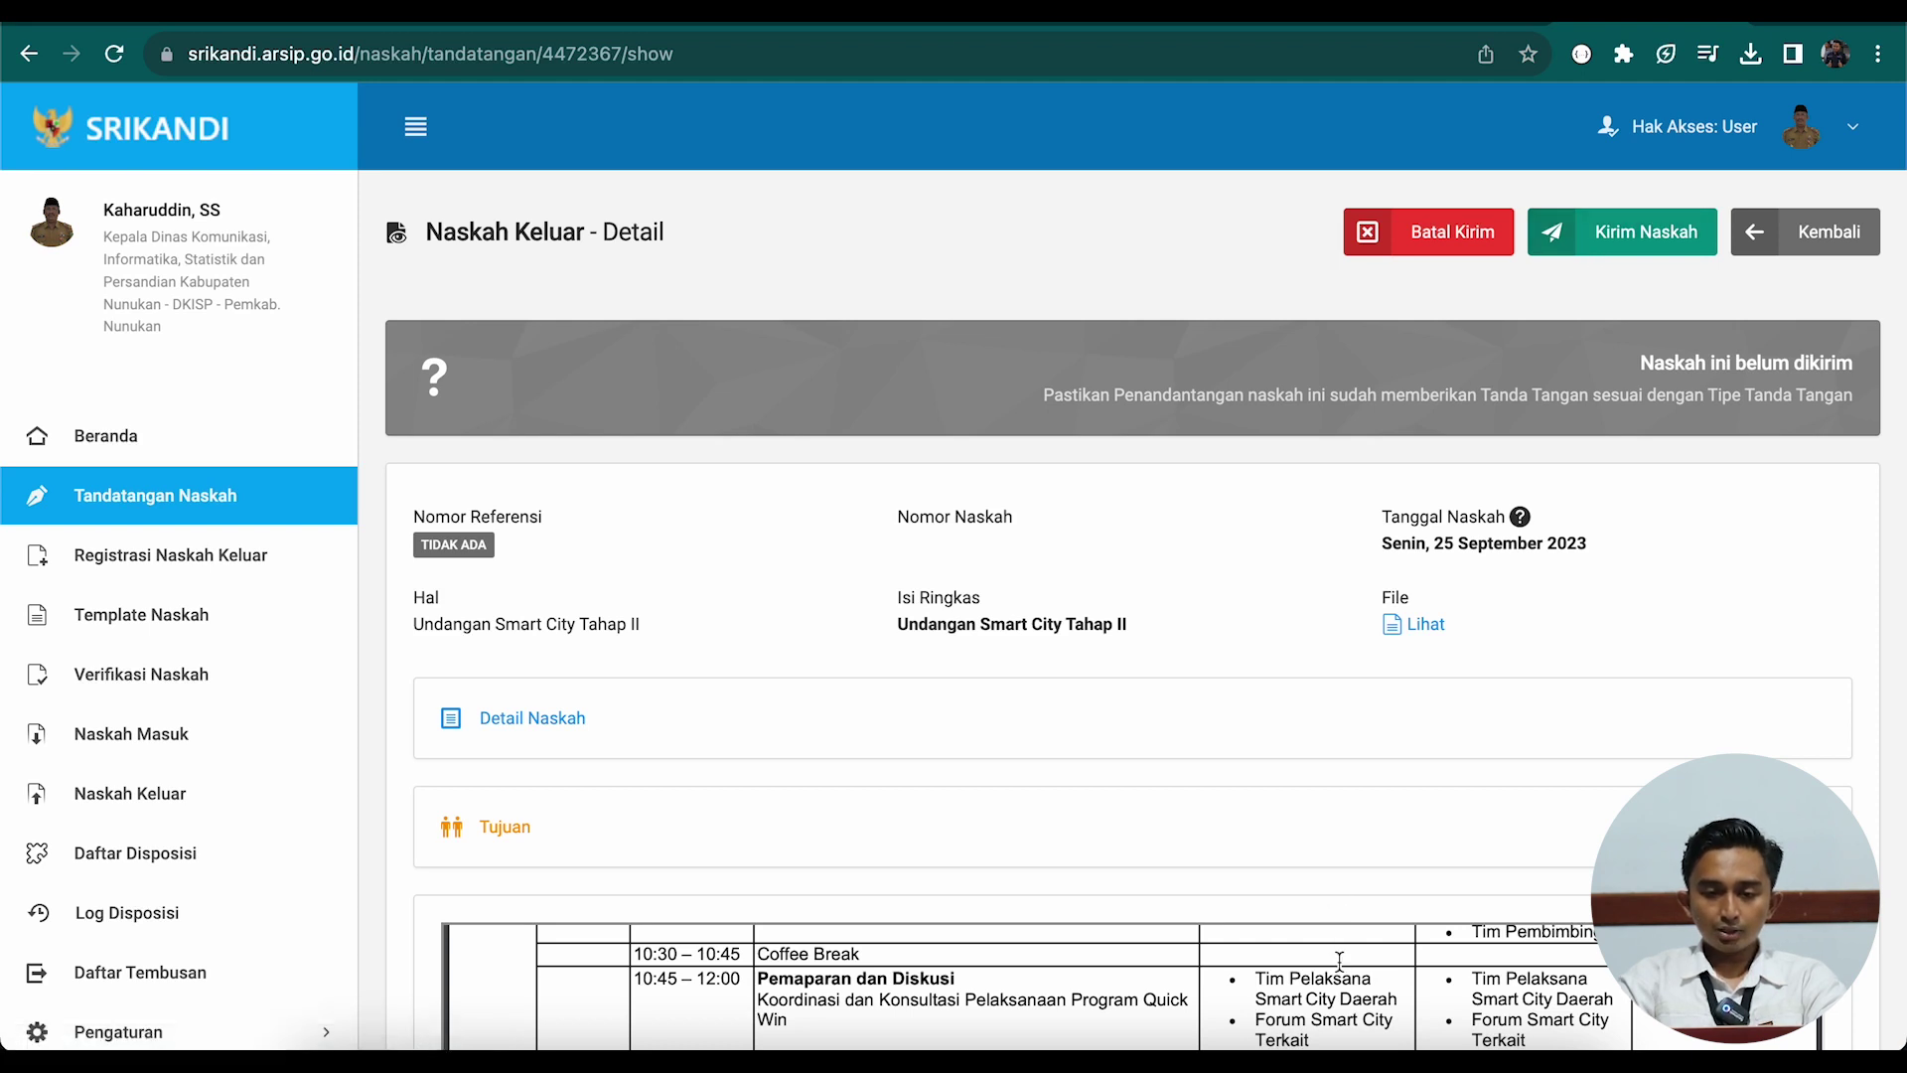
pyautogui.scroll(-1, 1552, 803)
pyautogui.scroll(1, 1553, 785)
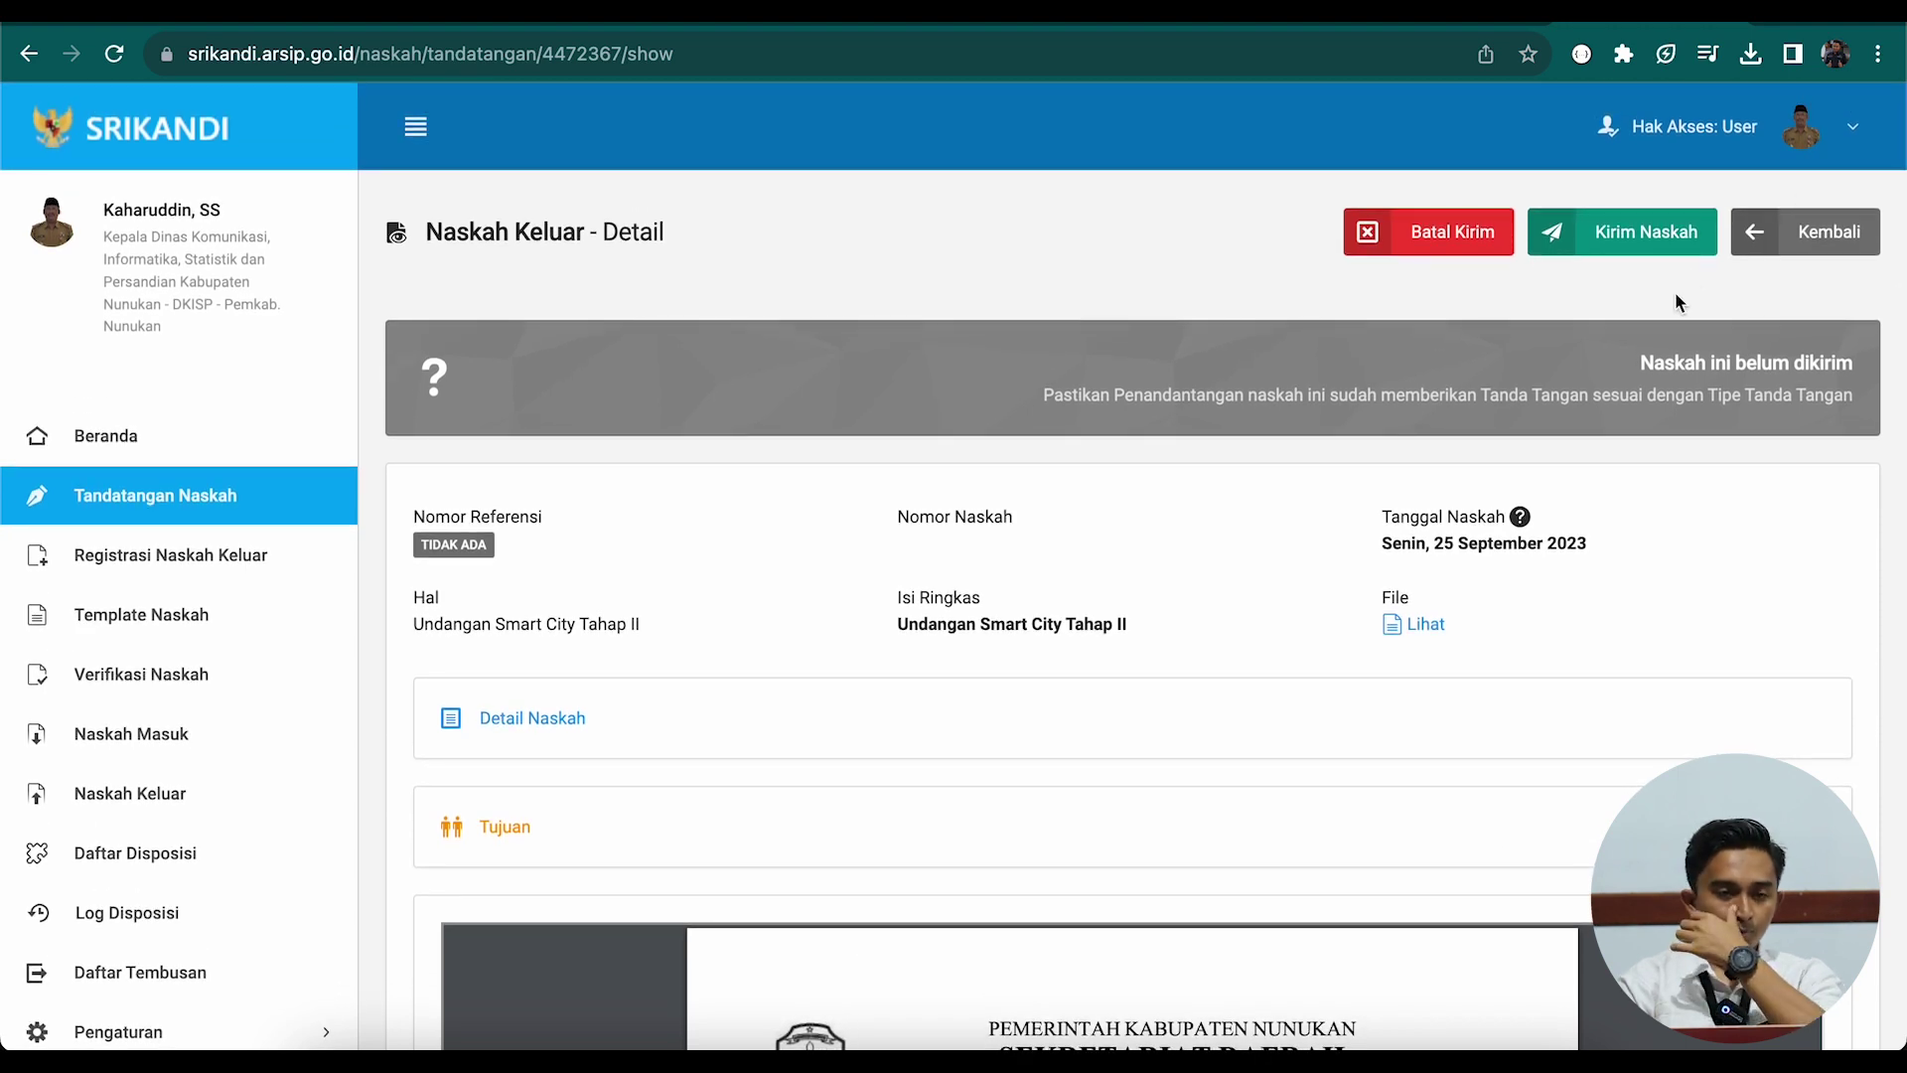